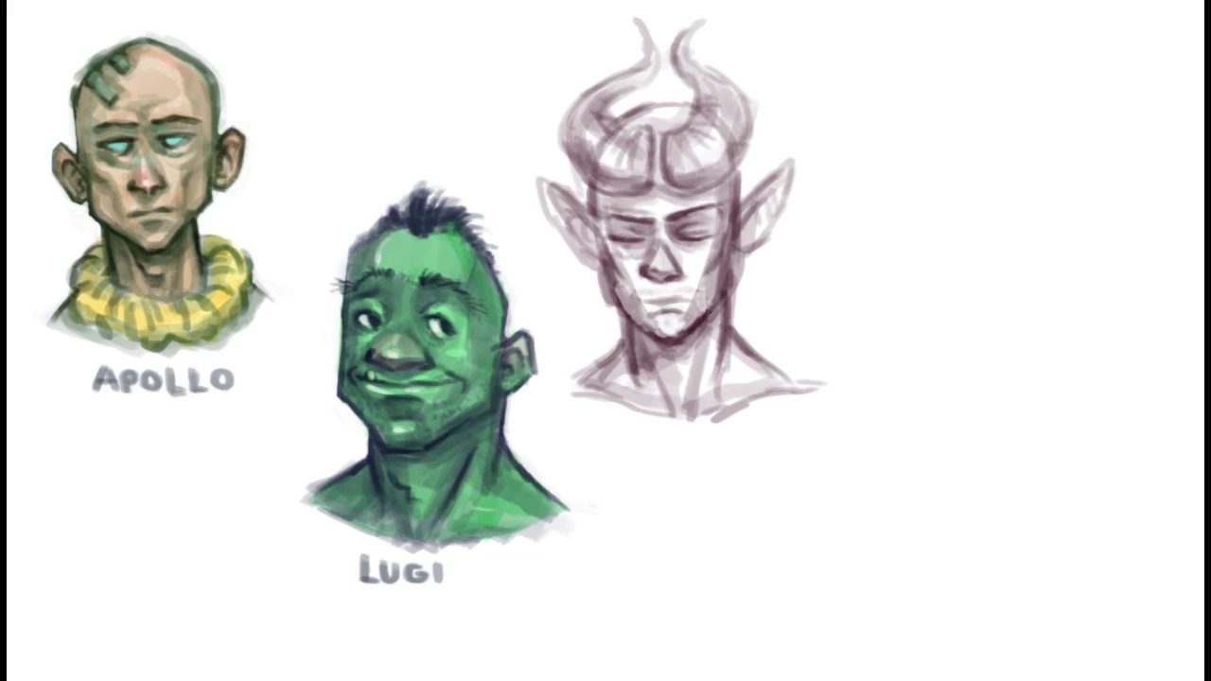
Strengthen the horned character's ears, hair, face sides, neck and collarbone area with dark maroon brush strokes.
drag(604, 293, 621, 331)
drag(539, 190, 588, 269)
drag(757, 253, 793, 185)
mouse_move(628, 128)
mouse_down()
mouse_move(691, 105)
mouse_move(659, 180)
mouse_up()
mouse_move(719, 169)
mouse_down()
mouse_move(740, 210)
mouse_move(744, 289)
mouse_up()
drag(594, 265, 620, 329)
drag(735, 284, 781, 362)
drag(616, 289, 582, 369)
mouse_move(588, 303)
mouse_down()
mouse_move(603, 344)
mouse_move(624, 343)
mouse_up()
drag(747, 256, 738, 323)
drag(591, 269, 617, 324)
mouse_move(617, 301)
mouse_down()
mouse_move(606, 358)
mouse_move(676, 413)
mouse_up()
drag(728, 314, 696, 416)
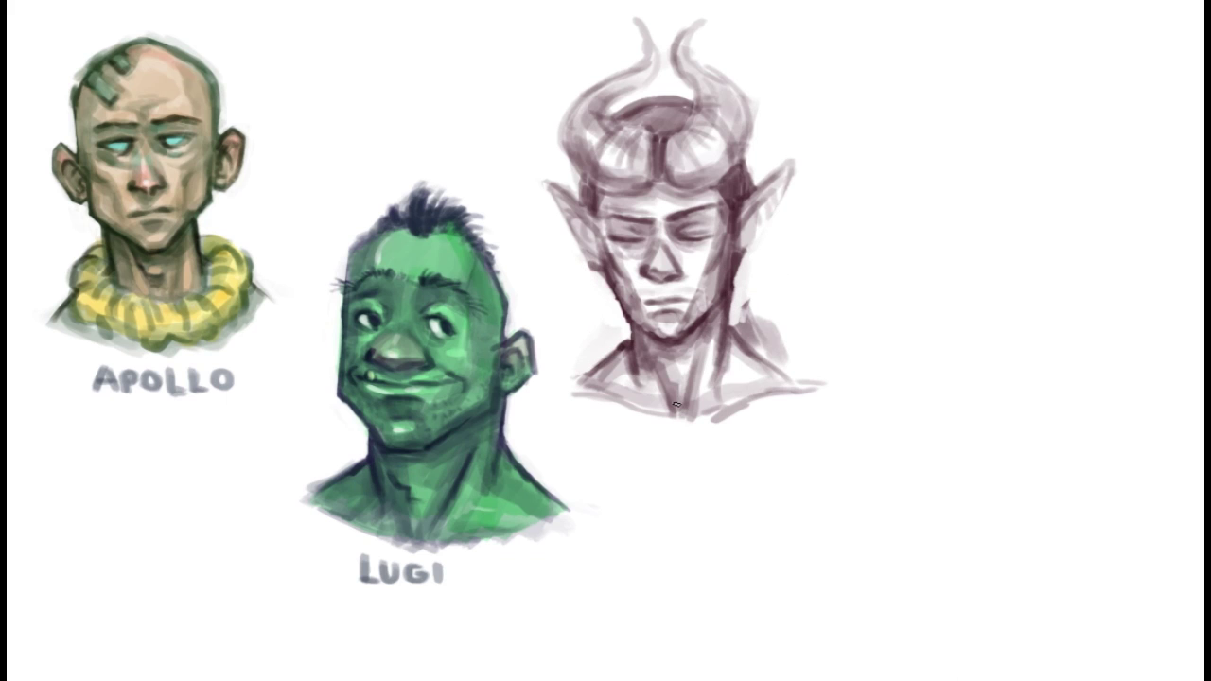
Define the lower bust edge, shoulder lines and pointed ears of the horned character in dark maroon.
drag(623, 401, 666, 422)
drag(703, 418, 763, 407)
drag(729, 325, 824, 388)
drag(624, 350, 566, 384)
drag(549, 191, 596, 269)
drag(787, 169, 744, 248)
drag(549, 197, 579, 265)
drag(696, 110, 725, 129)
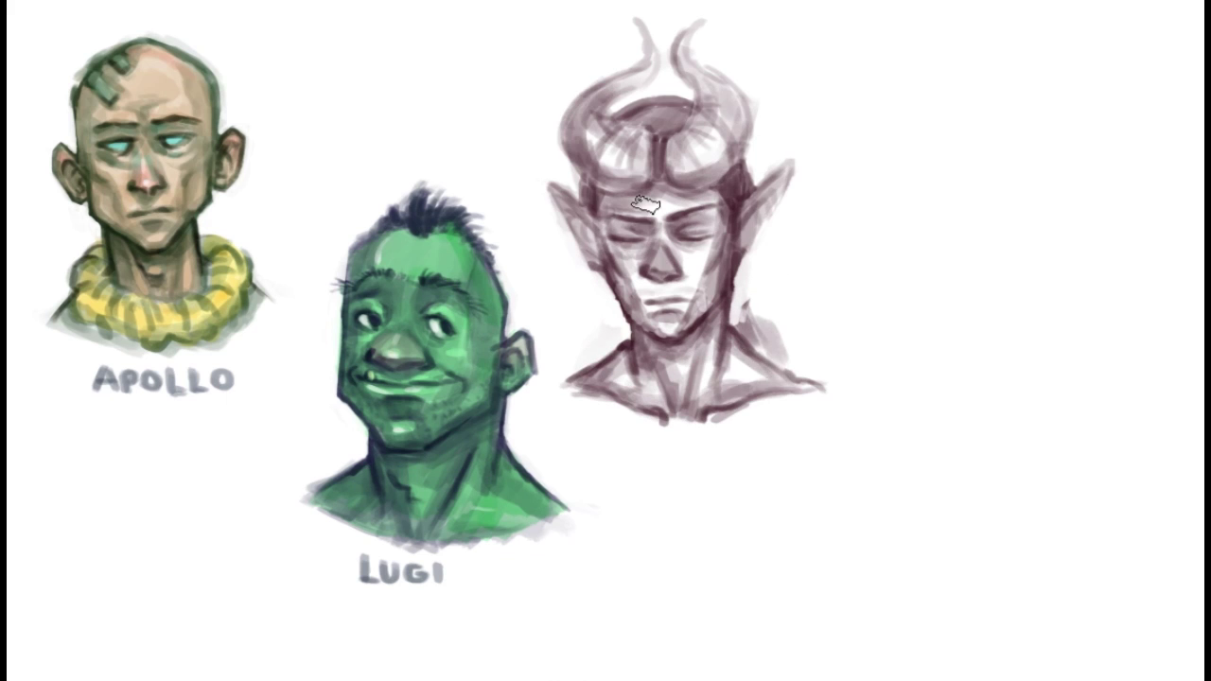
Lay a translucent maroon mid-tone over the horns, face, neck and ears of the horned character.
drag(565, 83, 616, 163)
drag(606, 204, 757, 398)
drag(547, 189, 615, 275)
drag(782, 190, 725, 260)
drag(622, 133, 645, 165)
drag(687, 57, 708, 85)
Paint light planes and shading on the horned character's cheeks, eyelid, jaw, ears and shoulder.
scroll(704, 185, up, 3)
drag(527, 330, 562, 369)
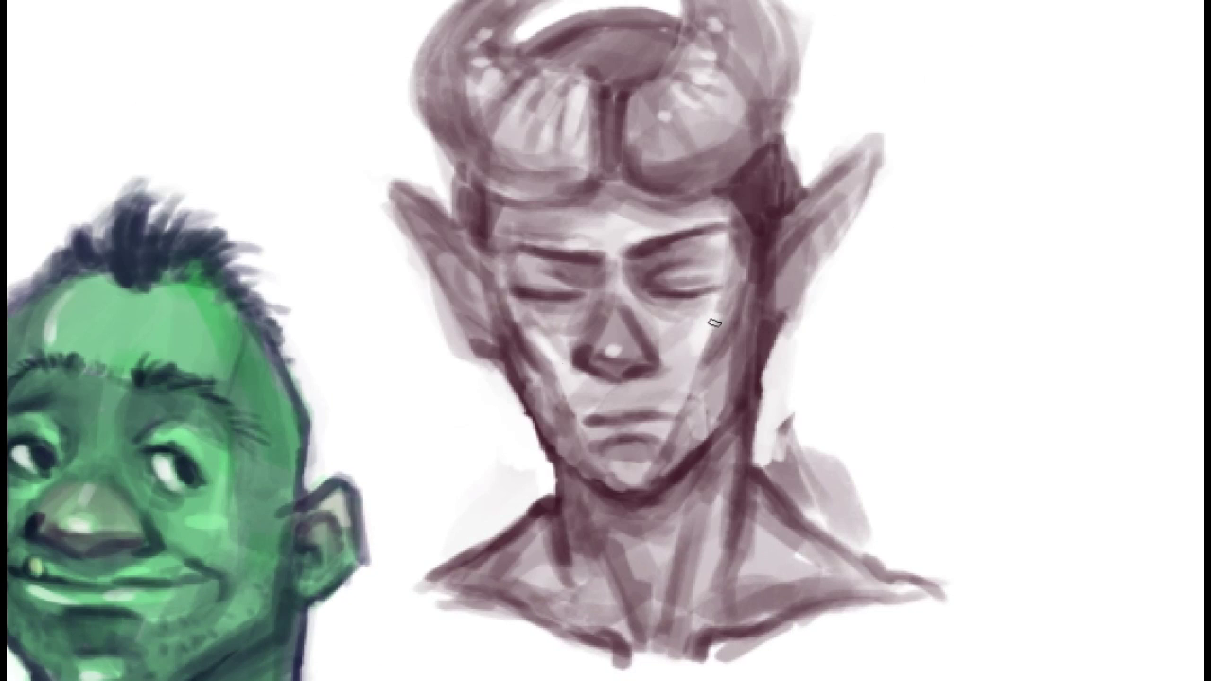
drag(718, 322, 685, 388)
drag(859, 169, 806, 222)
drag(763, 531, 803, 566)
drag(664, 289, 712, 276)
drag(529, 374, 592, 473)
drag(742, 409, 668, 462)
drag(417, 210, 491, 312)
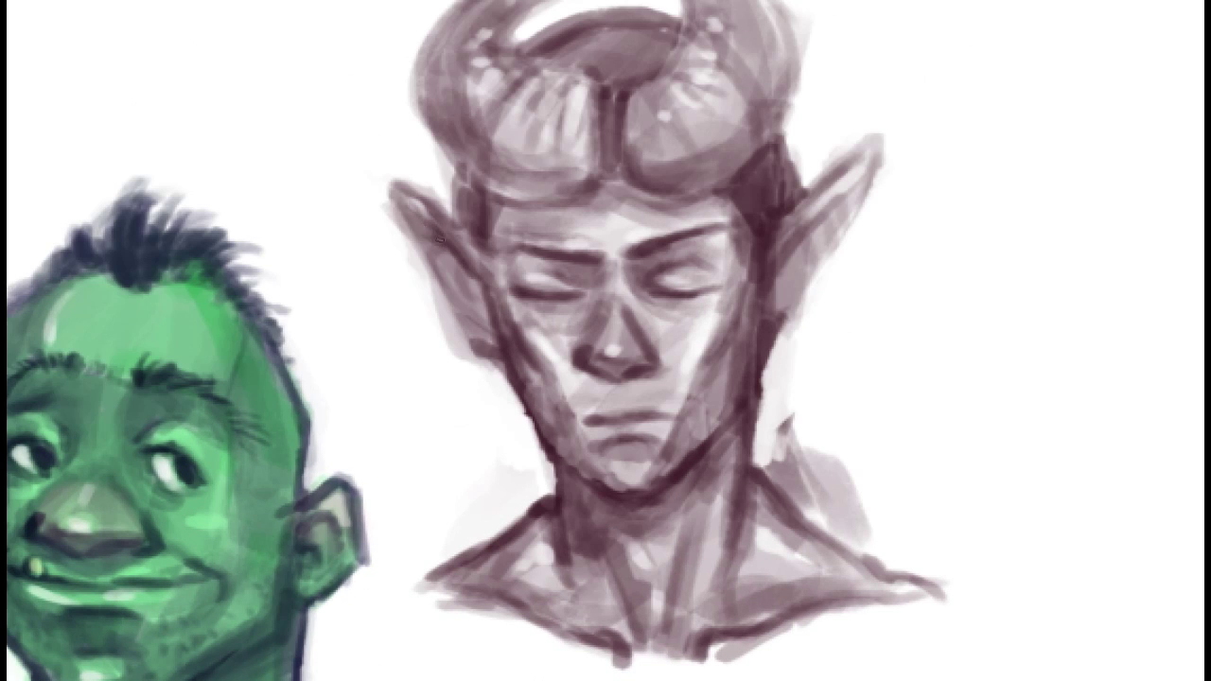
Outline both pointed ears and draw their inner folds in dark maroon.
drag(398, 189, 483, 341)
mouse_move(861, 160)
mouse_down()
mouse_move(776, 302)
mouse_move(785, 322)
mouse_up()
right_click(688, 188)
drag(452, 258, 478, 312)
drag(825, 234, 788, 276)
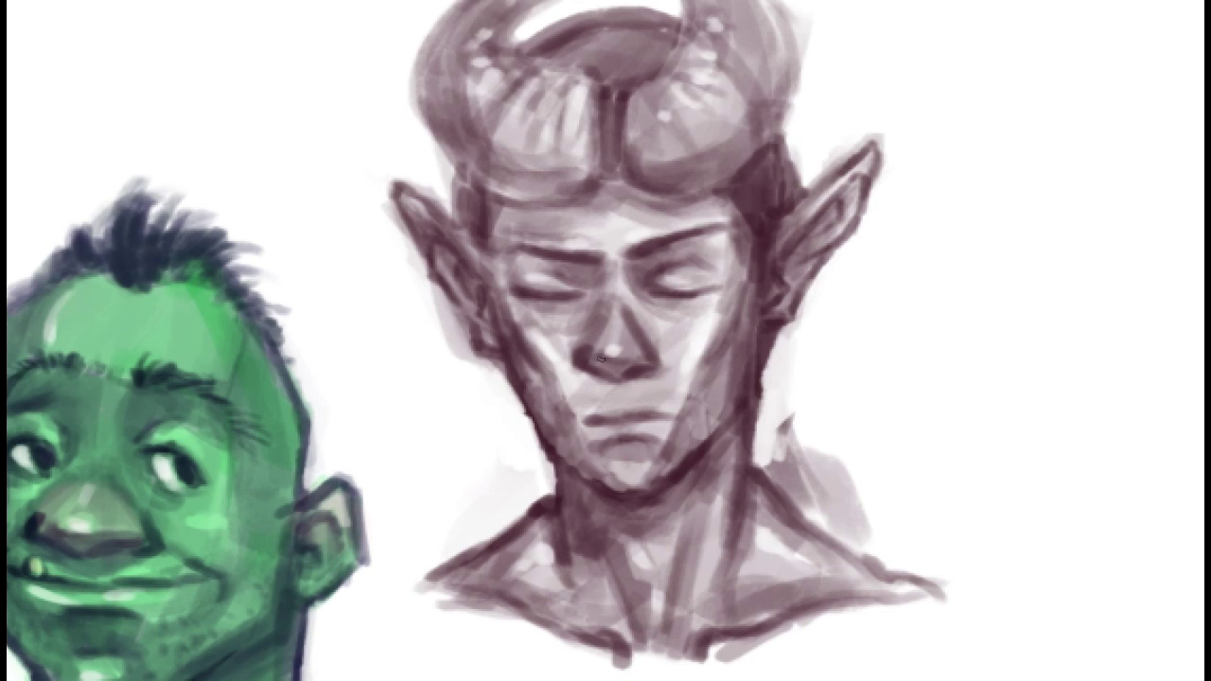
Refine the horned character's nose, mouth, forehead, hairline, jaw and cheek shading with finer strokes.
drag(594, 363, 630, 366)
drag(600, 412, 645, 408)
drag(483, 196, 586, 212)
mouse_move(548, 55)
mouse_down()
mouse_move(645, 28)
mouse_move(613, 89)
mouse_up()
drag(774, 149, 750, 202)
drag(463, 248, 487, 288)
mouse_move(563, 478)
mouse_down()
mouse_move(691, 568)
mouse_move(667, 435)
mouse_up()
drag(728, 459, 662, 360)
drag(700, 445, 662, 293)
drag(748, 198, 710, 301)
drag(464, 213, 591, 184)
Sharpen the outlines and inner shadows of both curved horns with dark maroon strokes.
scroll(473, 199, down, 3)
mouse_move(540, 256)
mouse_down()
mouse_move(530, 113)
mouse_move(567, 199)
mouse_up()
drag(634, 119, 625, 228)
drag(700, 255, 662, 142)
drag(653, 99, 690, 175)
mouse_move(530, 227)
mouse_down()
mouse_move(516, 206)
mouse_move(535, 244)
mouse_up()
drag(700, 176, 677, 235)
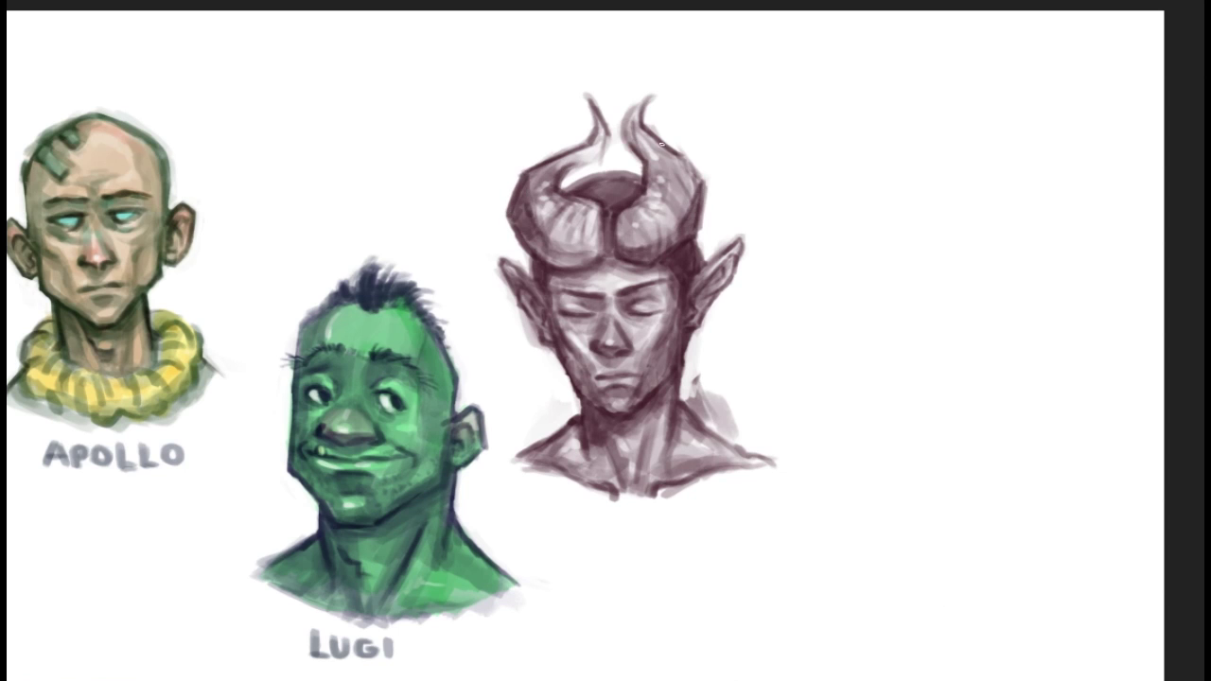
drag(572, 166, 593, 153)
drag(632, 116, 689, 206)
drag(531, 217, 549, 164)
Touch up the horned character's brow, cheek, neck and lower bust edge.
drag(555, 303, 620, 301)
drag(644, 365, 668, 394)
drag(673, 441, 673, 473)
drag(619, 498, 646, 504)
Set the foreground colour to red fa5252 and glaze it over the horned character's face, neck, shoulders and ears.
click(287, 70)
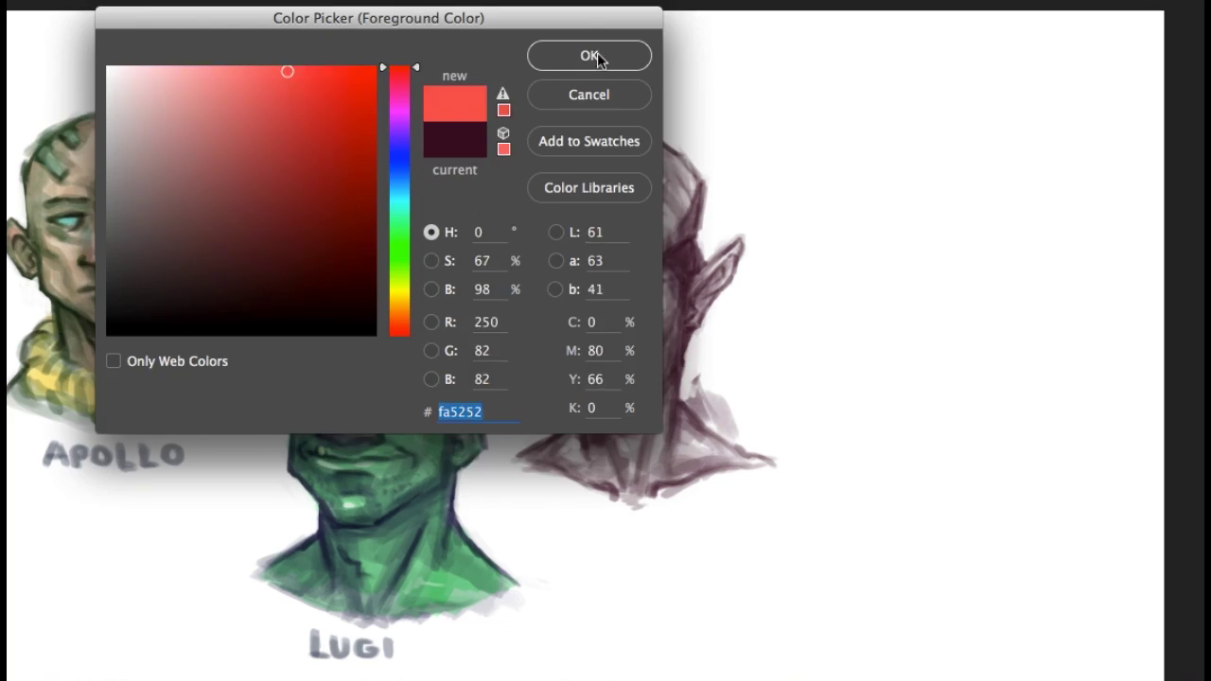
click(600, 57)
drag(568, 279, 653, 326)
mouse_move(615, 350)
mouse_down()
mouse_move(605, 464)
mouse_move(757, 459)
mouse_up()
drag(511, 275, 541, 331)
Tint both horns with pale neutral colour and a muted greyish purple.
click(187, 73)
click(588, 56)
drag(548, 190, 572, 250)
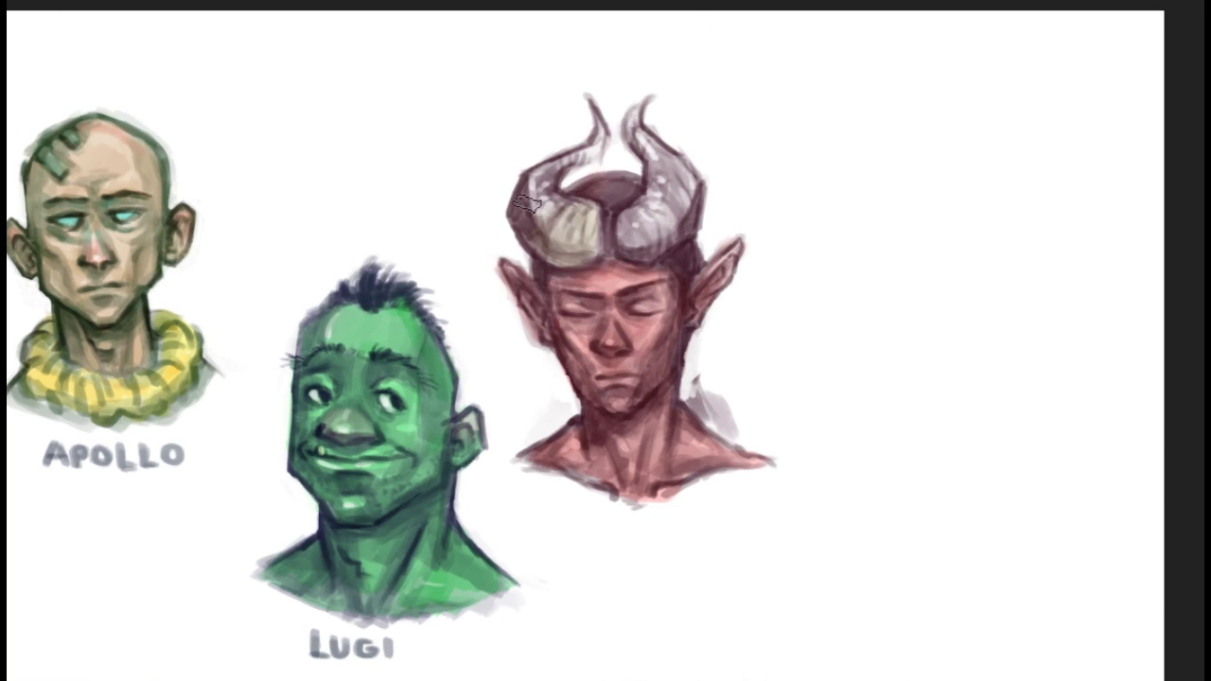
click(399, 128)
click(195, 149)
click(588, 55)
drag(653, 142, 644, 246)
Choose a stronger red and glaze it over the ear tips, nose and sides of the horned character's face.
click(400, 70)
click(588, 56)
drag(720, 242, 747, 275)
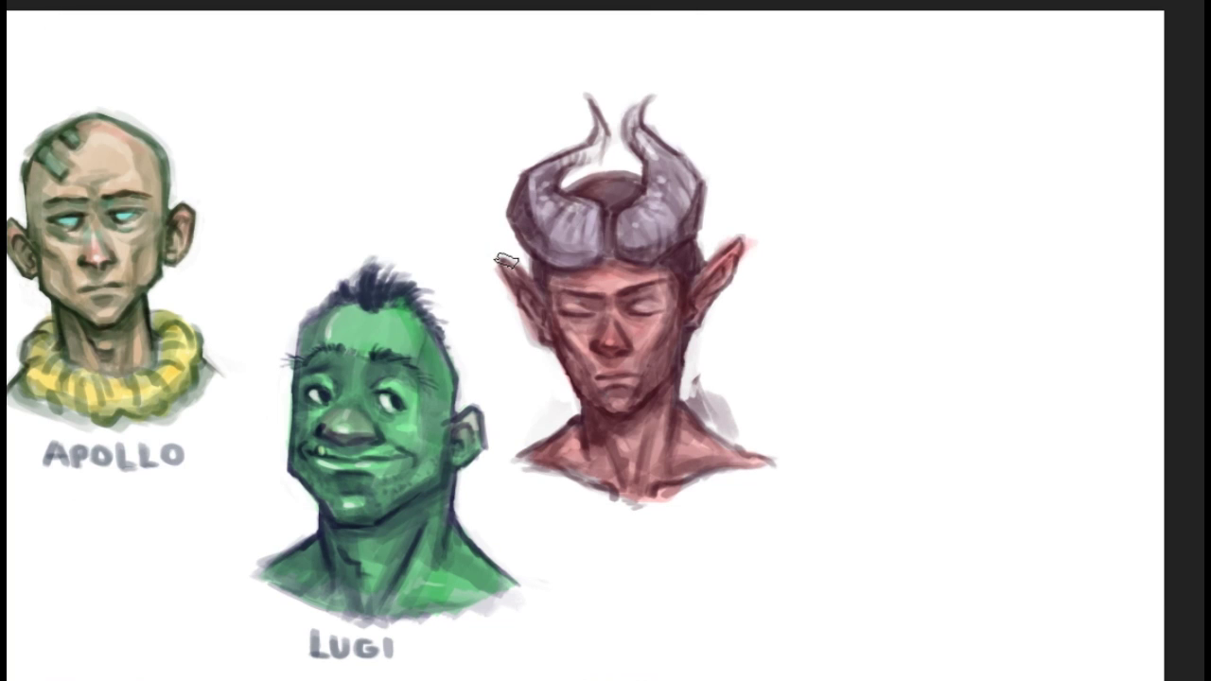
drag(690, 322, 695, 407)
drag(516, 260, 572, 421)
drag(691, 331, 700, 378)
drag(610, 132, 625, 166)
Sample the pink skin tone and paint the eyelids, nose highlight, lips, ears and neck of the horned character.
alt+click(586, 301)
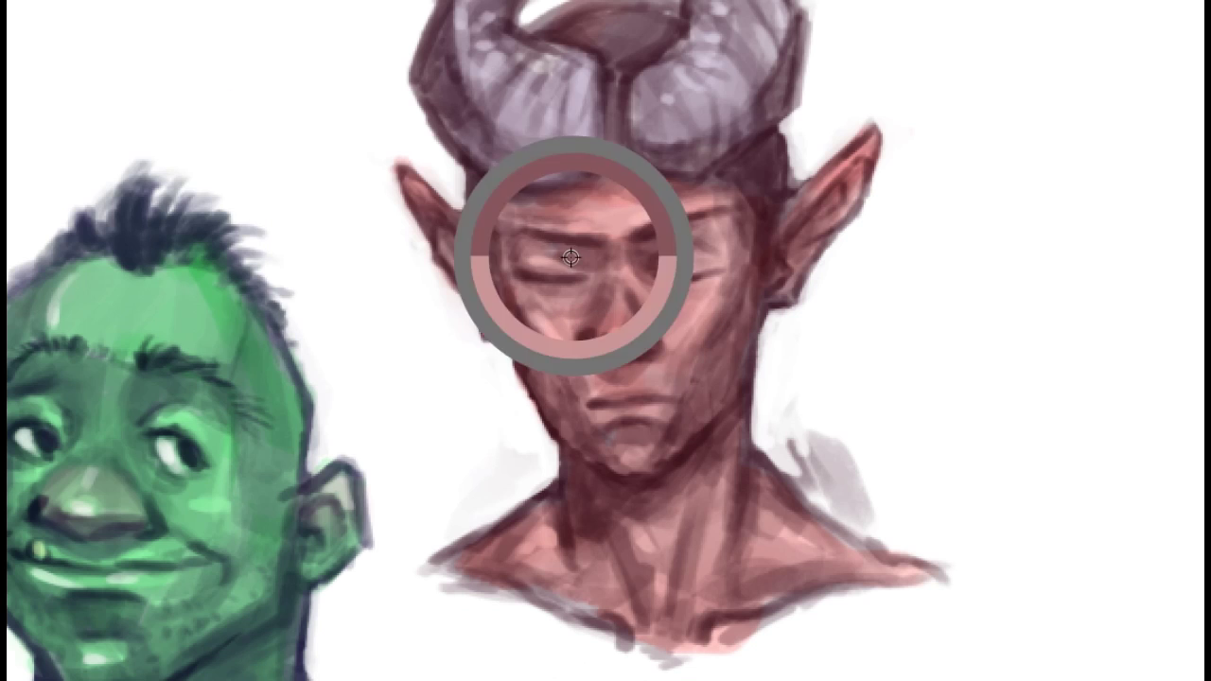
drag(522, 257, 572, 254)
mouse_move(532, 278)
mouse_down()
mouse_move(602, 282)
mouse_move(727, 248)
mouse_up()
drag(617, 290, 618, 322)
click(617, 334)
drag(600, 414, 627, 414)
drag(867, 148, 850, 172)
drag(431, 202, 458, 233)
drag(706, 526, 706, 591)
drag(505, 233, 505, 263)
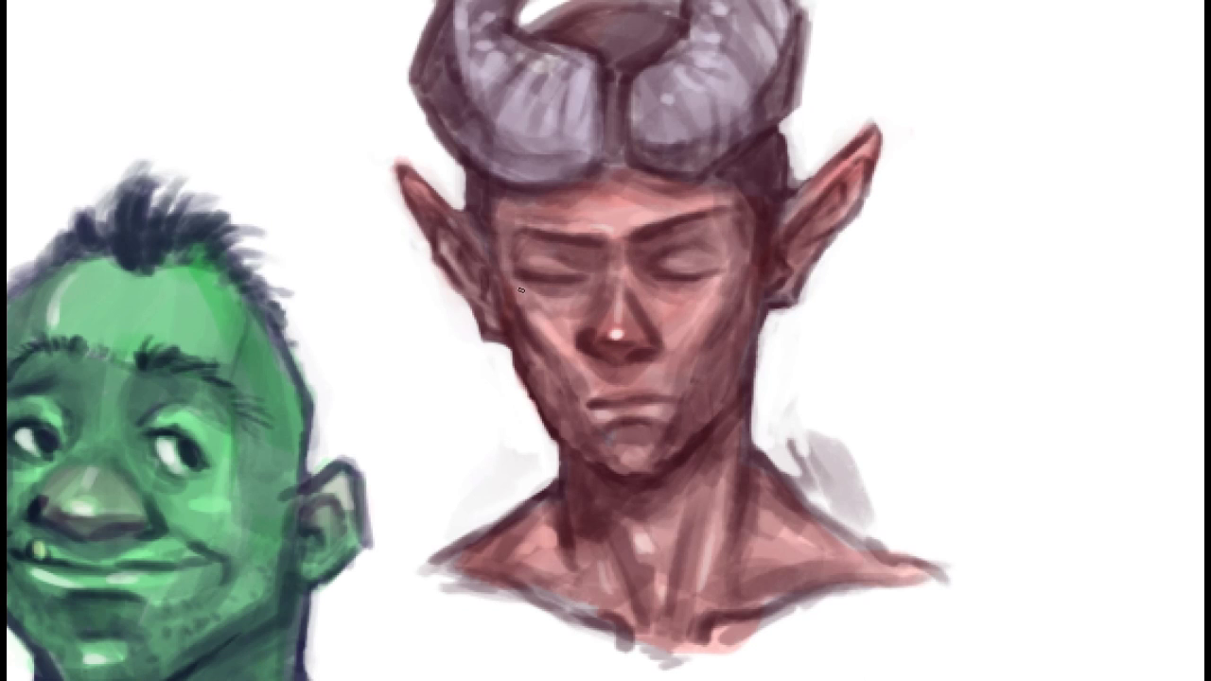
Sample a tone from the horned portrait and brush pale grey strokes beside its shoulder.
key(ctrl+minus)
alt+click(699, 409)
mouse_move(737, 392)
mouse_down()
mouse_move(709, 418)
mouse_move(744, 439)
mouse_up()
mouse_move(766, 365)
mouse_down()
mouse_move(747, 388)
mouse_move(766, 445)
mouse_up()
Refine the shading of the horned character's nose, closed eyelids and side of the face.
key(ctrl+plus)
mouse_move(594, 295)
mouse_down()
mouse_move(582, 329)
mouse_move(632, 367)
mouse_move(681, 383)
mouse_up()
drag(666, 258, 689, 263)
mouse_move(560, 259)
mouse_down()
mouse_move(604, 262)
mouse_move(603, 242)
mouse_up()
scroll(732, 192, up, 1)
drag(731, 192, 768, 336)
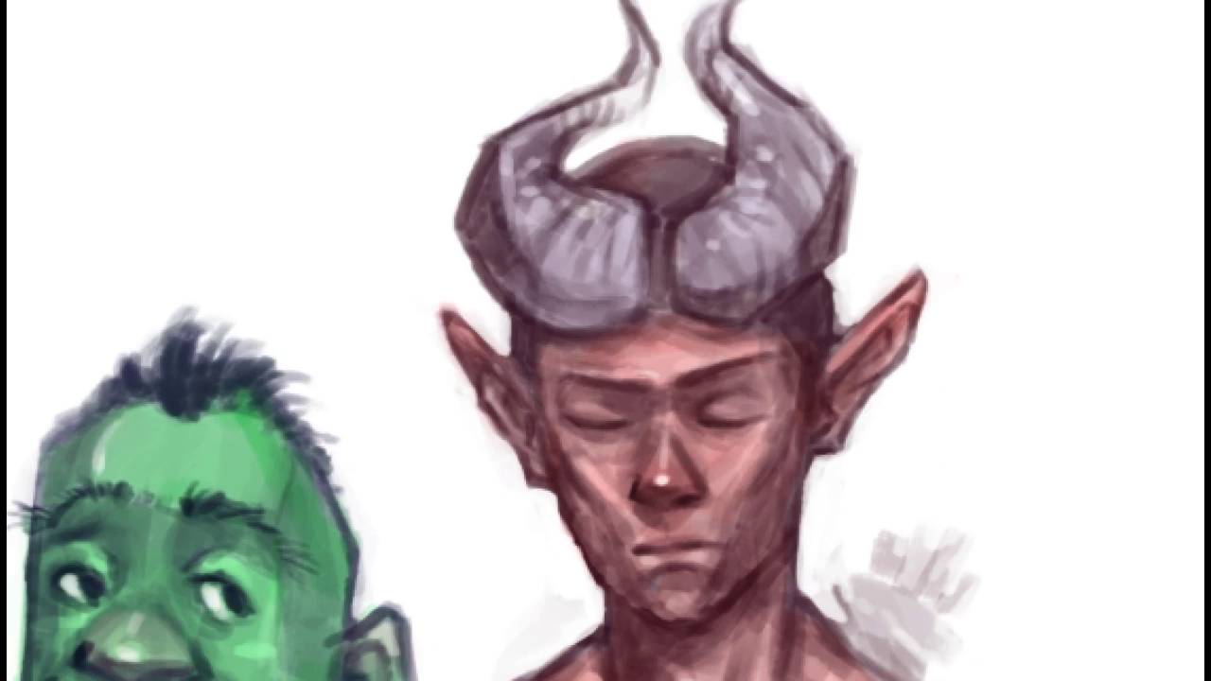
Paint darker ridges along the curves of both horns.
drag(628, 199, 602, 257)
drag(600, 223, 582, 289)
drag(784, 230, 768, 299)
drag(801, 191, 776, 240)
drag(539, 142, 551, 187)
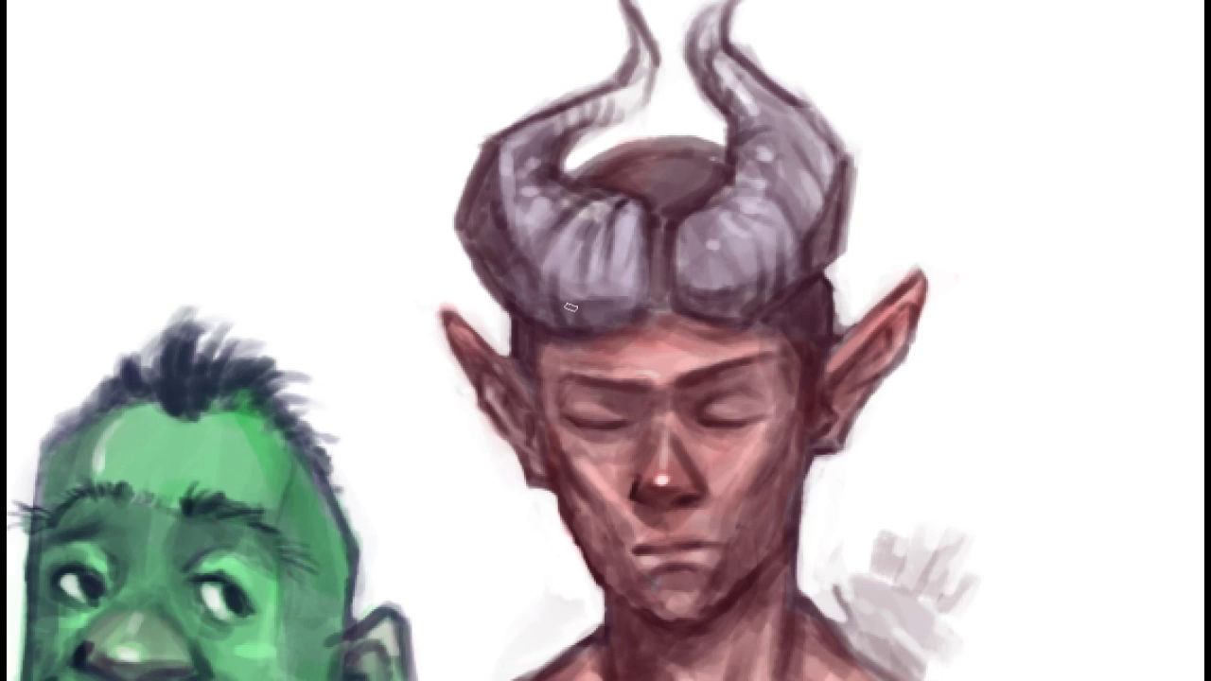
Add small light accents to the horned character's cheeks and mouth area.
key(ctrl+minus)
drag(679, 400, 671, 412)
drag(619, 395, 622, 426)
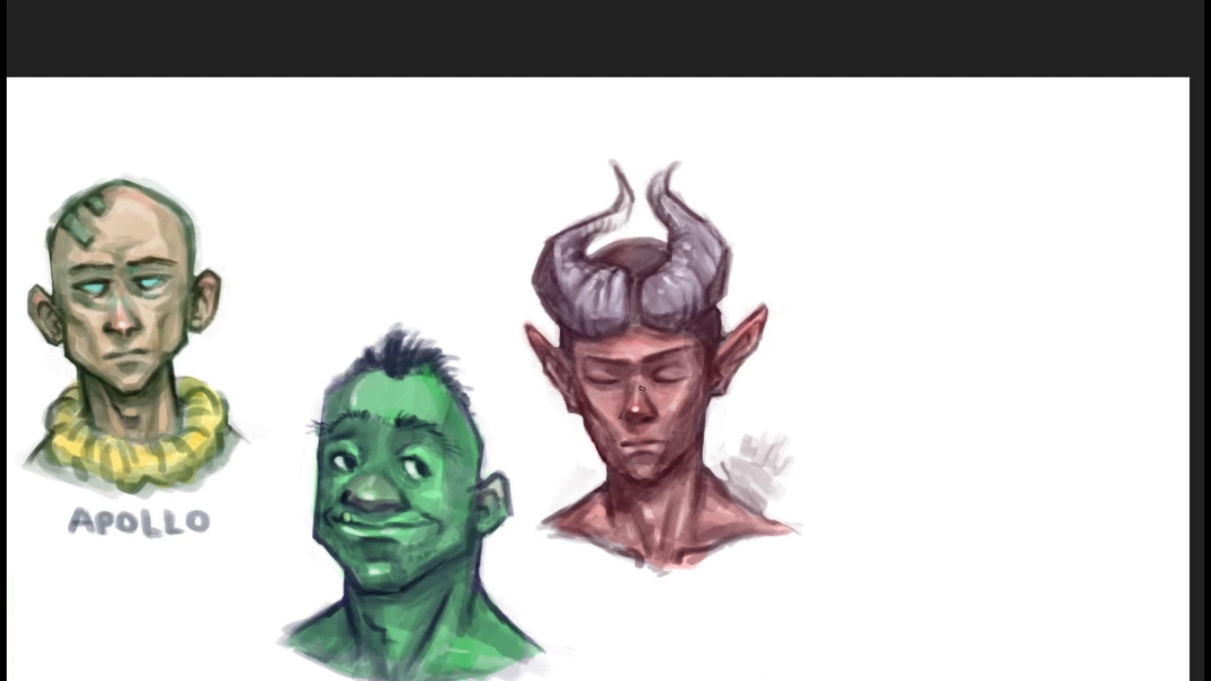
key(ctrl+plus)
key(ctrl+plus)
mouse_move(654, 543)
mouse_down()
mouse_move(686, 555)
mouse_move(651, 547)
mouse_up()
key(ctrl+minus)
key(ctrl+minus)
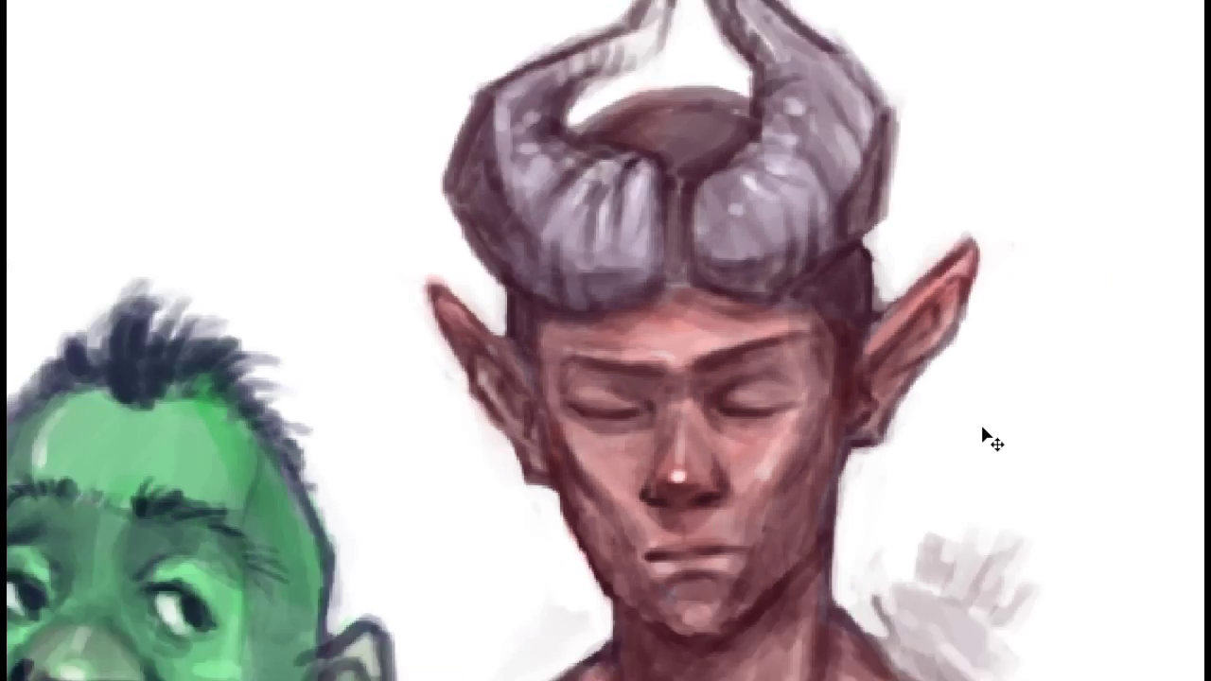
key(ctrl+minus)
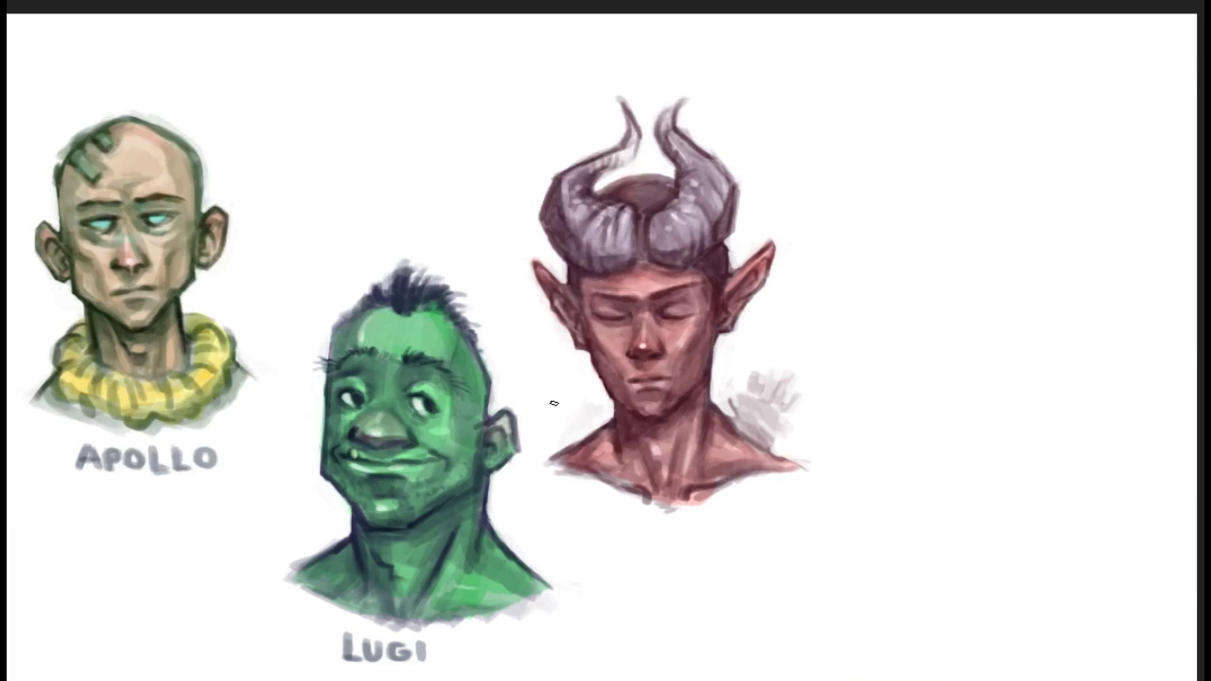
Hand-letter the name KEN'XI in grey beneath the red horned portrait.
drag(602, 520, 600, 545)
drag(622, 518, 625, 547)
mouse_move(649, 521)
mouse_down()
mouse_move(651, 547)
mouse_move(679, 522)
mouse_up()
mouse_move(700, 526)
mouse_down()
mouse_move(702, 545)
mouse_move(719, 547)
mouse_up()
drag(719, 525, 706, 547)
drag(725, 523, 725, 546)
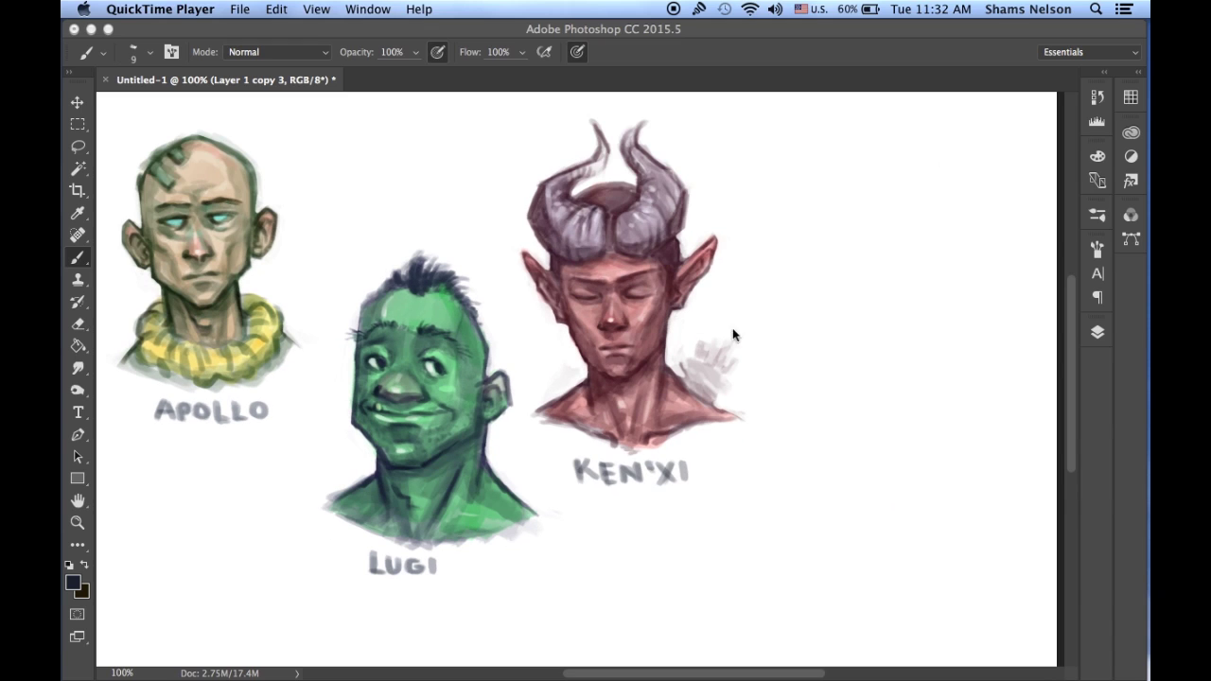
Open the foreground Color Picker and try dark blue, green and blue-violet hues for the line colour.
click(72, 587)
click(348, 328)
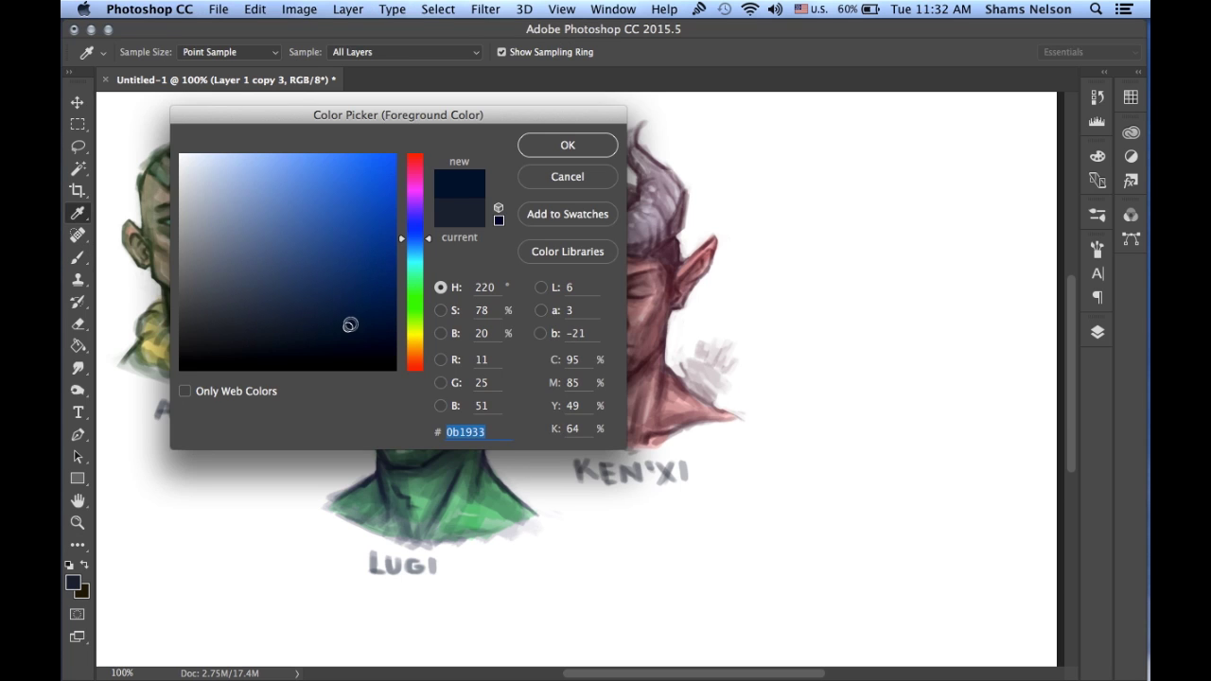
click(420, 295)
mouse_move(456, 115)
mouse_down()
mouse_move(516, 221)
mouse_move(752, 260)
mouse_move(349, 257)
mouse_move(362, 143)
mouse_move(346, 138)
mouse_move(489, 117)
mouse_move(355, 144)
mouse_move(381, 119)
mouse_move(433, 128)
mouse_move(444, 107)
mouse_up()
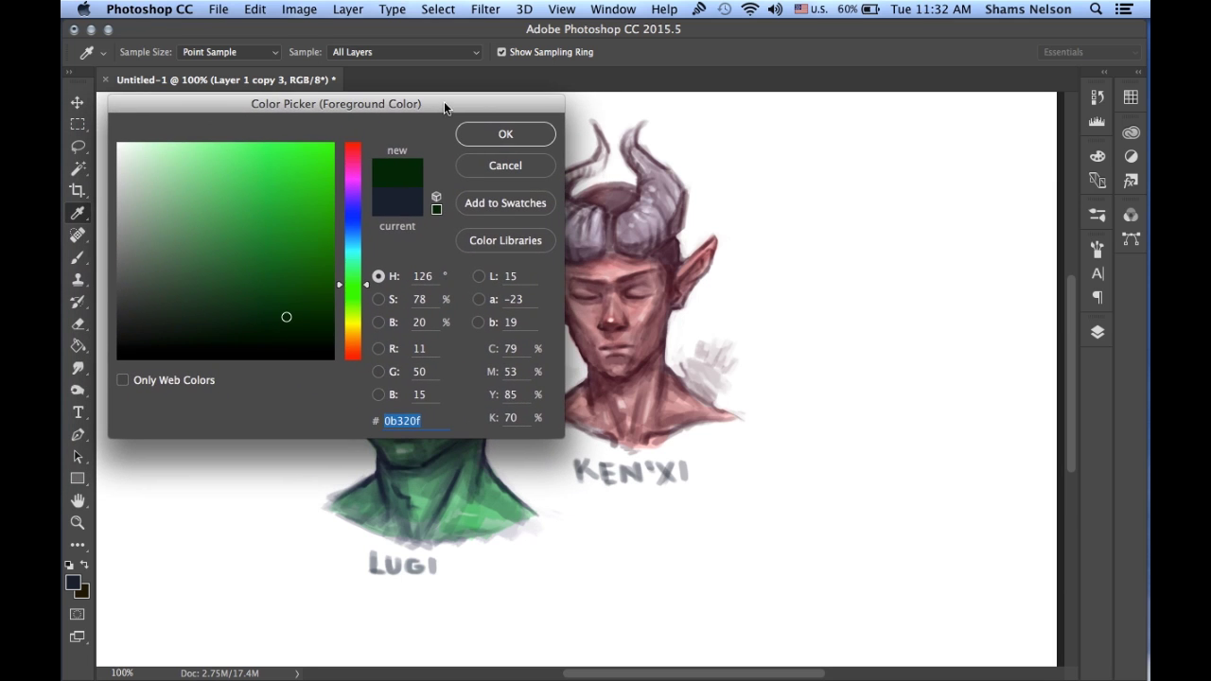
drag(350, 235, 351, 211)
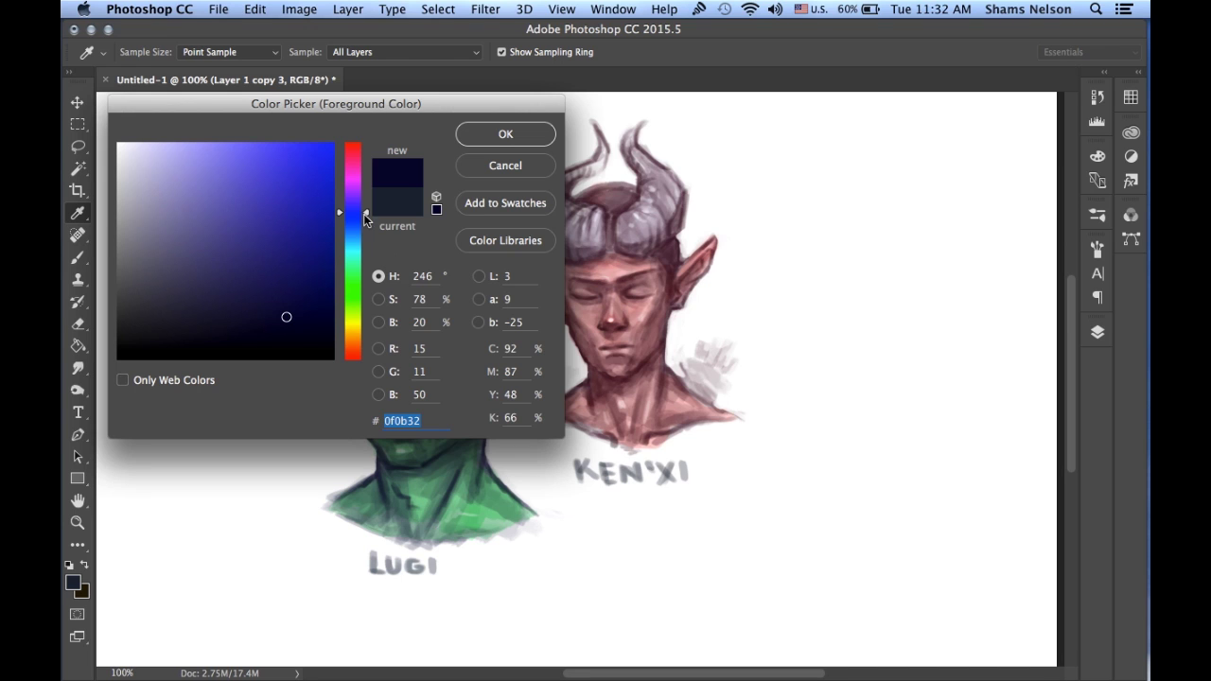
mouse_move(367, 214)
mouse_down()
mouse_move(367, 184)
mouse_move(367, 232)
mouse_up()
Move the Color Picker to compare the portraits' line colours, and try the dark yellow 221e0b.
drag(391, 106, 839, 301)
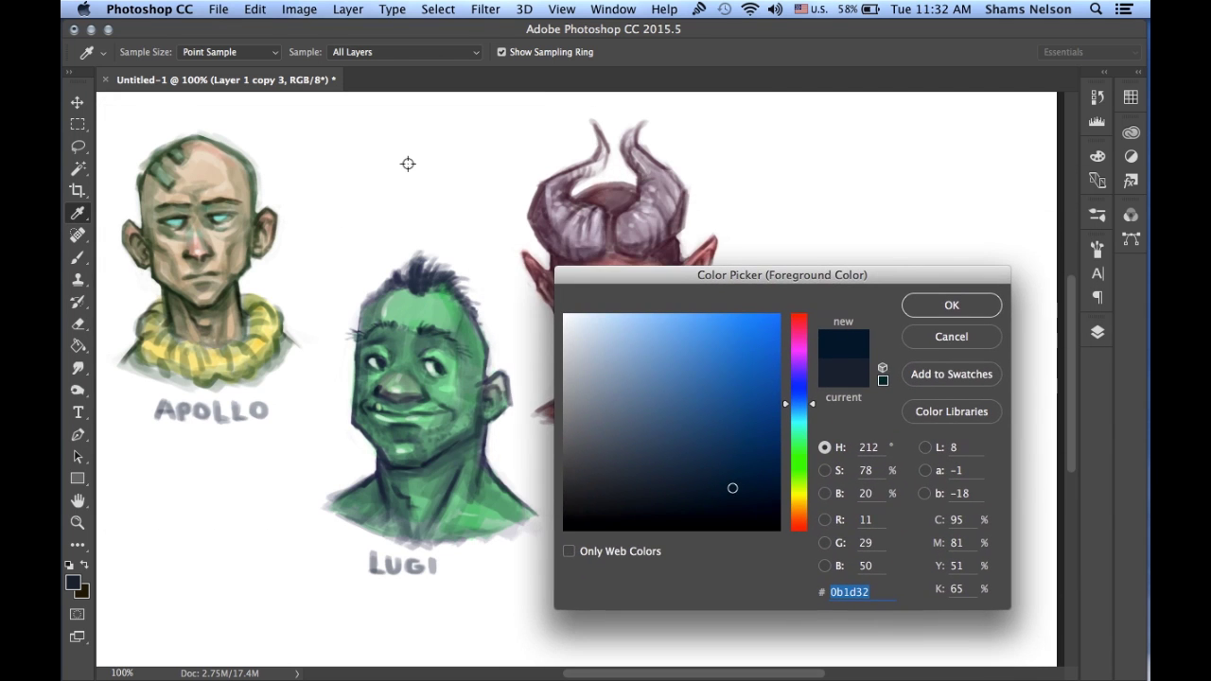
drag(639, 275, 659, 275)
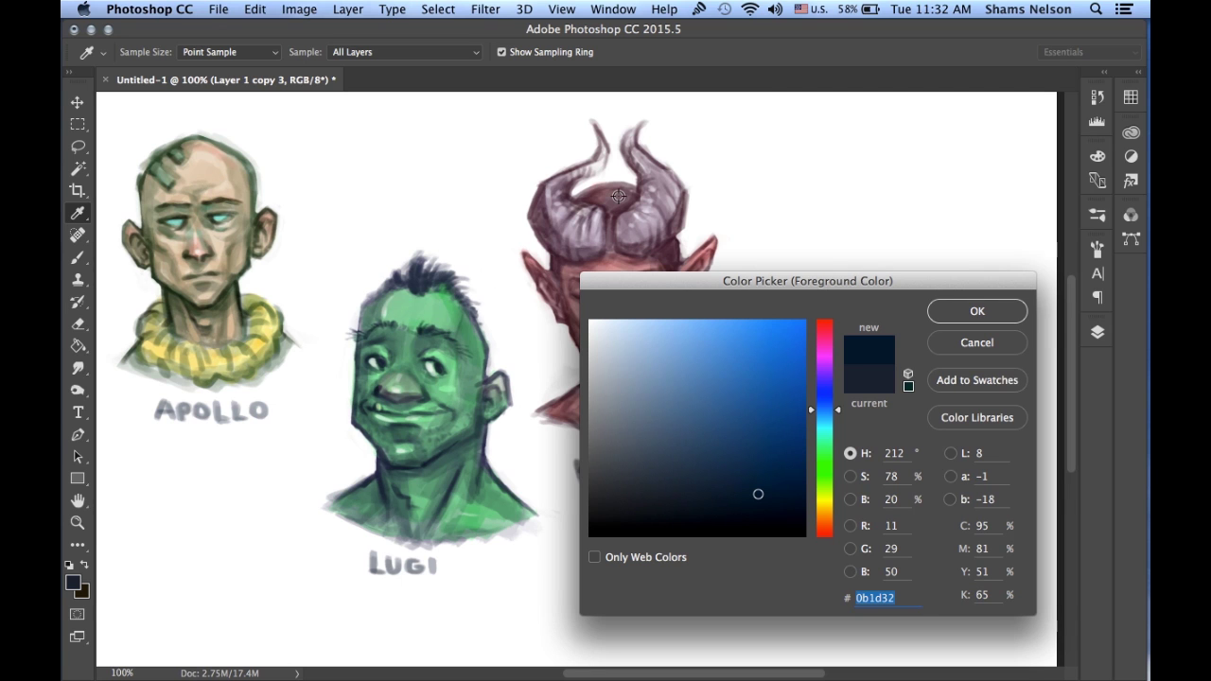
drag(693, 281, 247, 144)
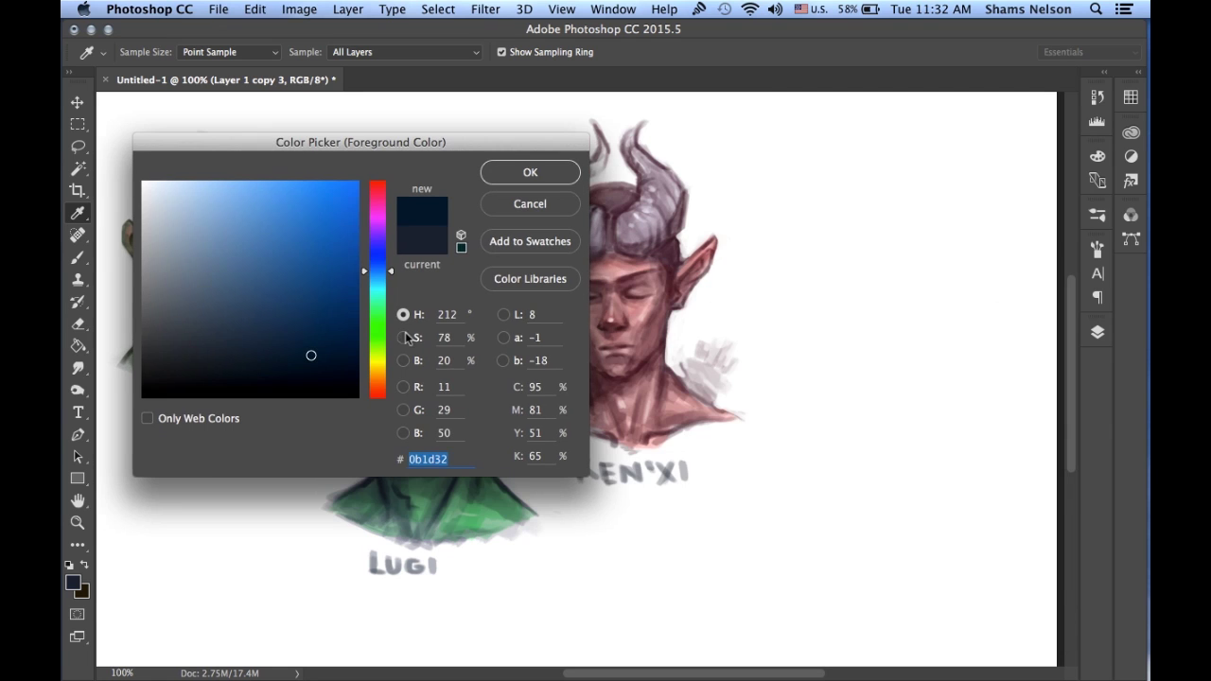
drag(388, 348, 391, 369)
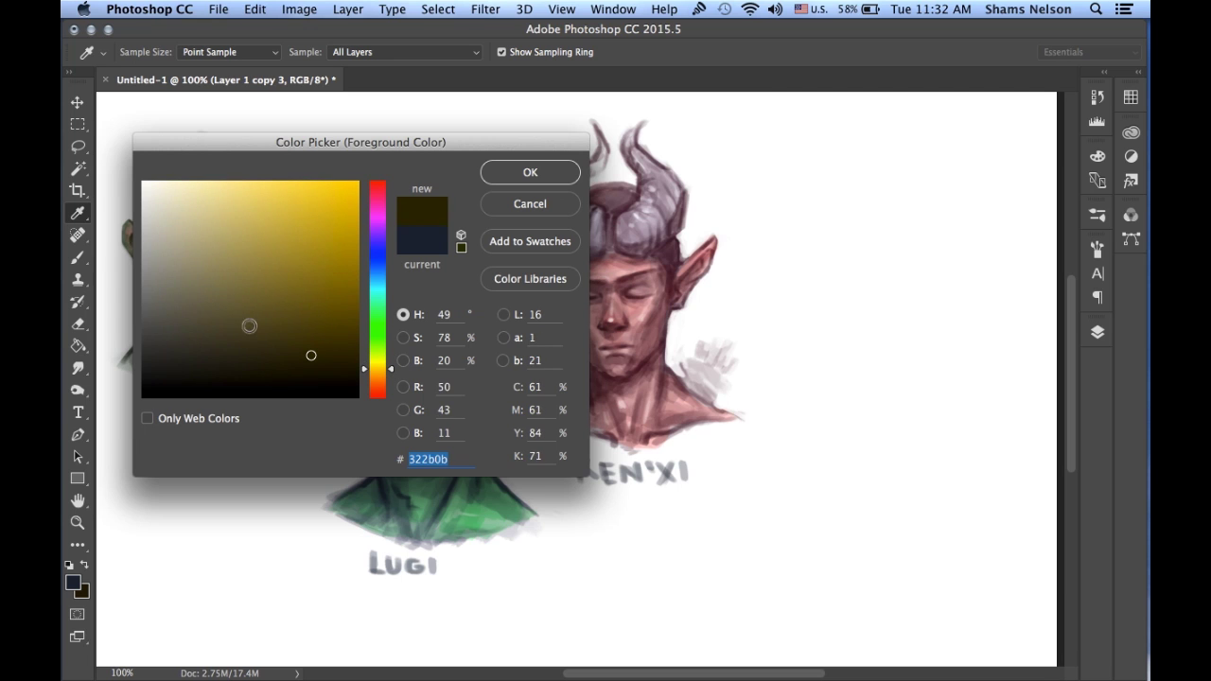
mouse_move(249, 344)
mouse_down()
mouse_move(304, 350)
mouse_move(310, 360)
mouse_move(289, 368)
mouse_up()
drag(390, 369, 392, 369)
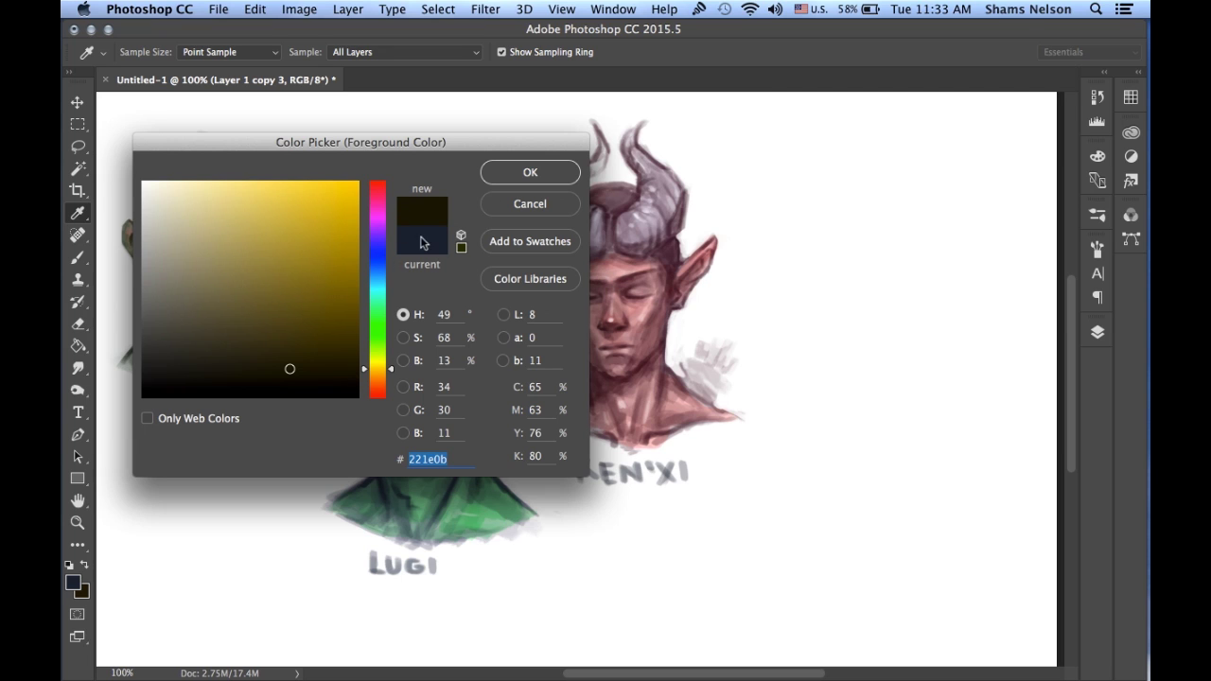
Set the foreground colour to a very dark purple.
drag(386, 256, 386, 234)
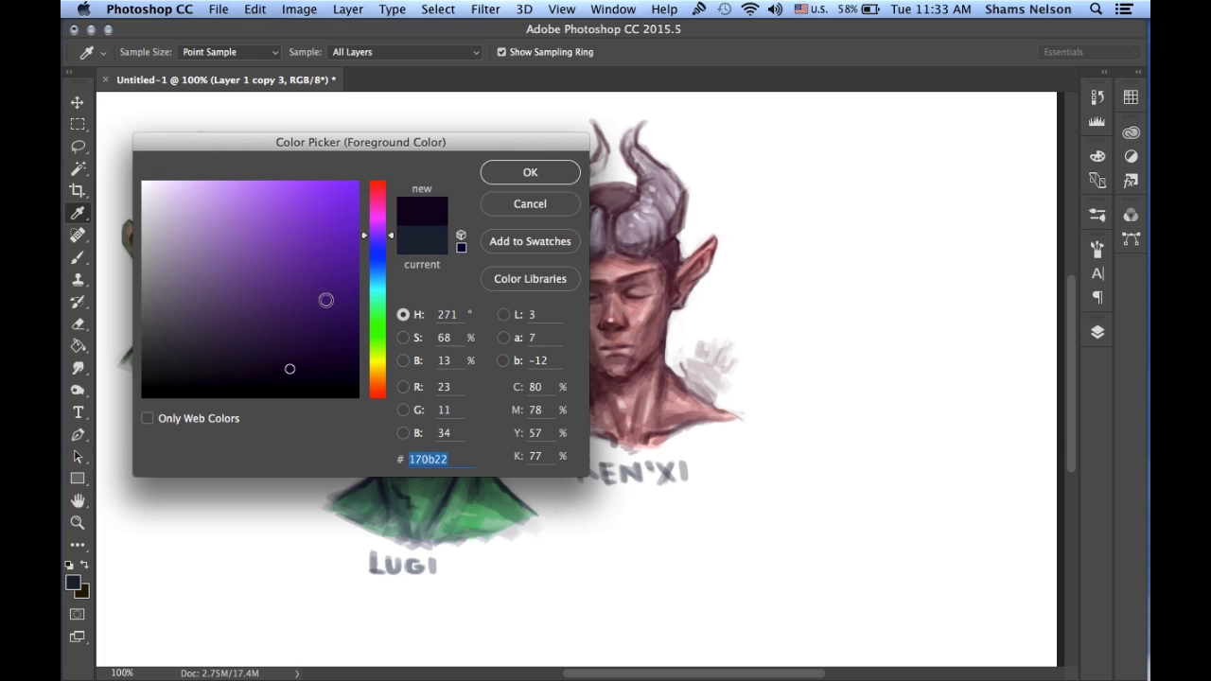
drag(293, 370, 290, 360)
drag(390, 241, 389, 234)
click(286, 367)
click(493, 180)
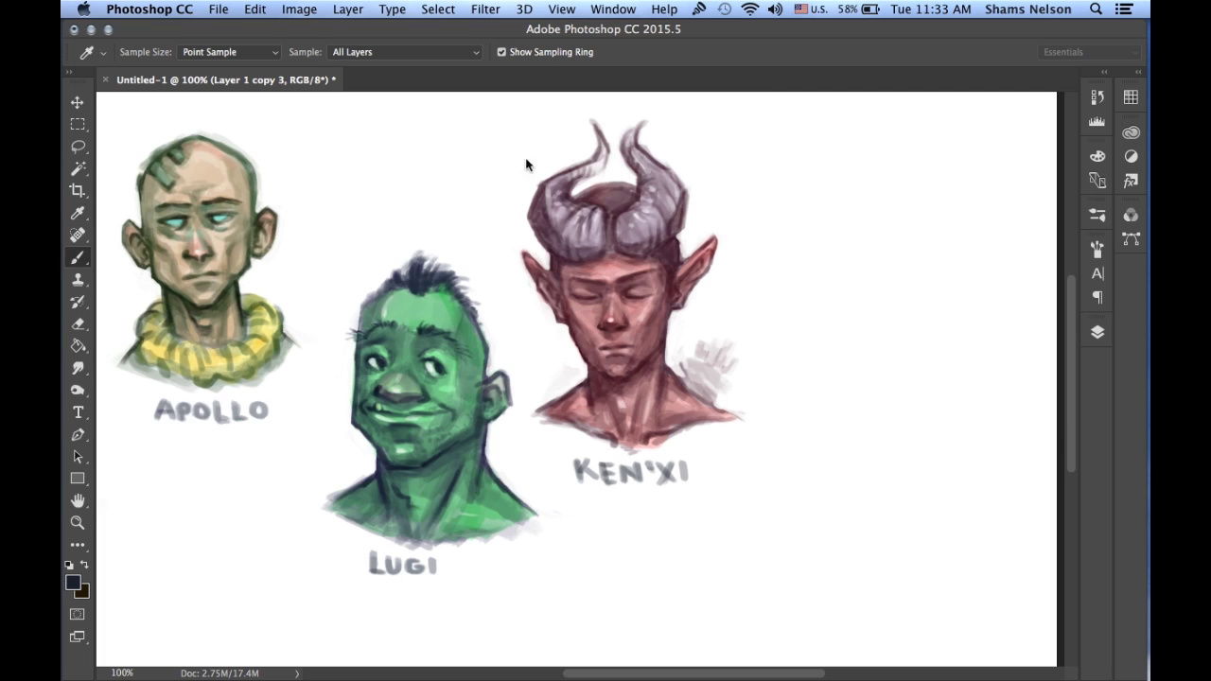
Sketch the crown and both sides of a new head with the Brush tool beside the red horned portrait.
key(b)
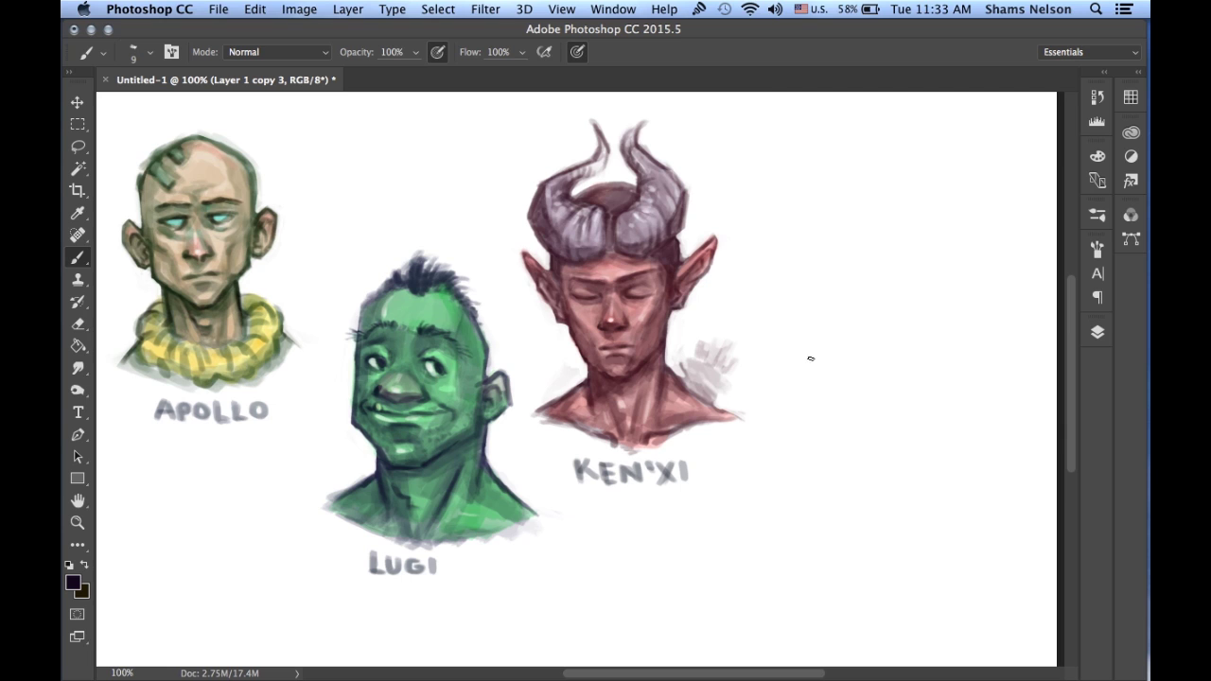
drag(805, 369, 805, 280)
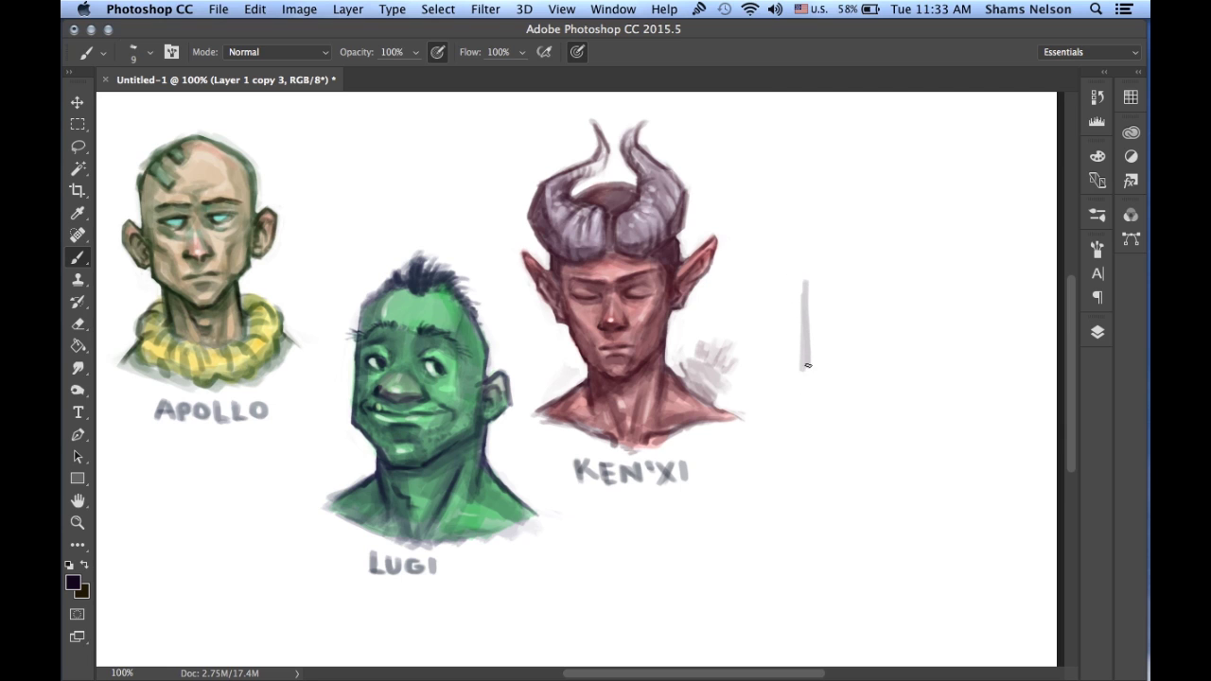
mouse_move(808, 365)
mouse_down()
mouse_move(801, 272)
mouse_move(897, 236)
mouse_move(951, 278)
mouse_up()
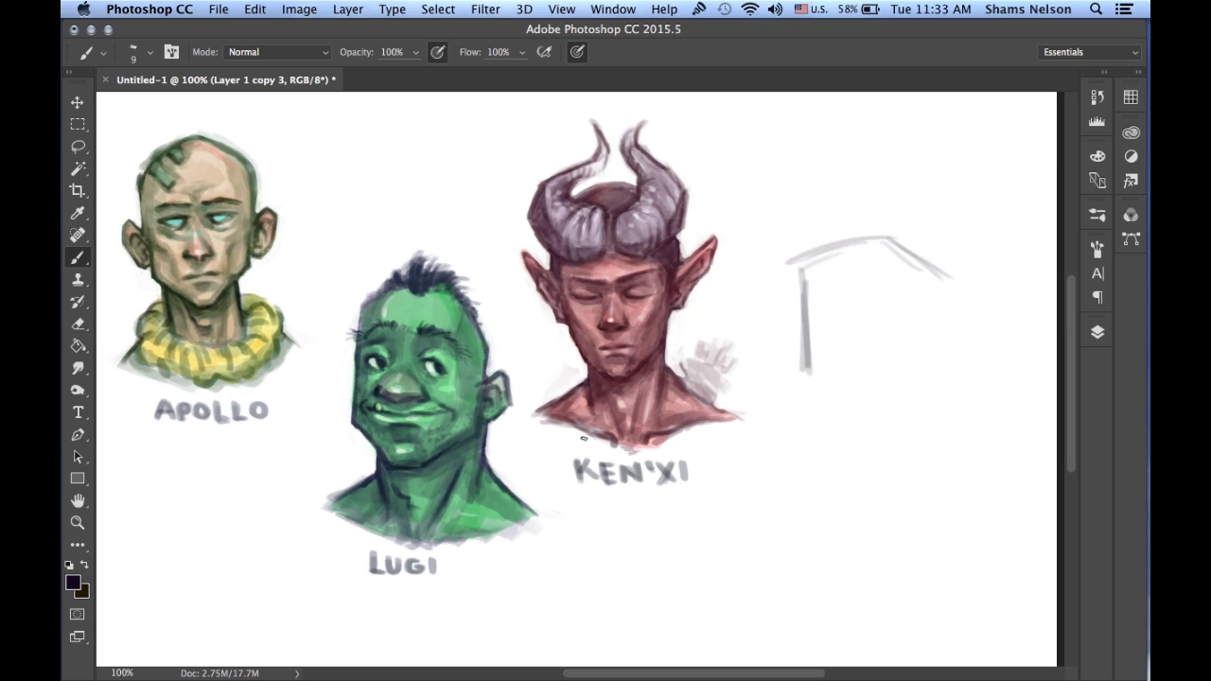
mouse_move(901, 241)
mouse_down()
mouse_move(950, 270)
mouse_move(958, 324)
mouse_up()
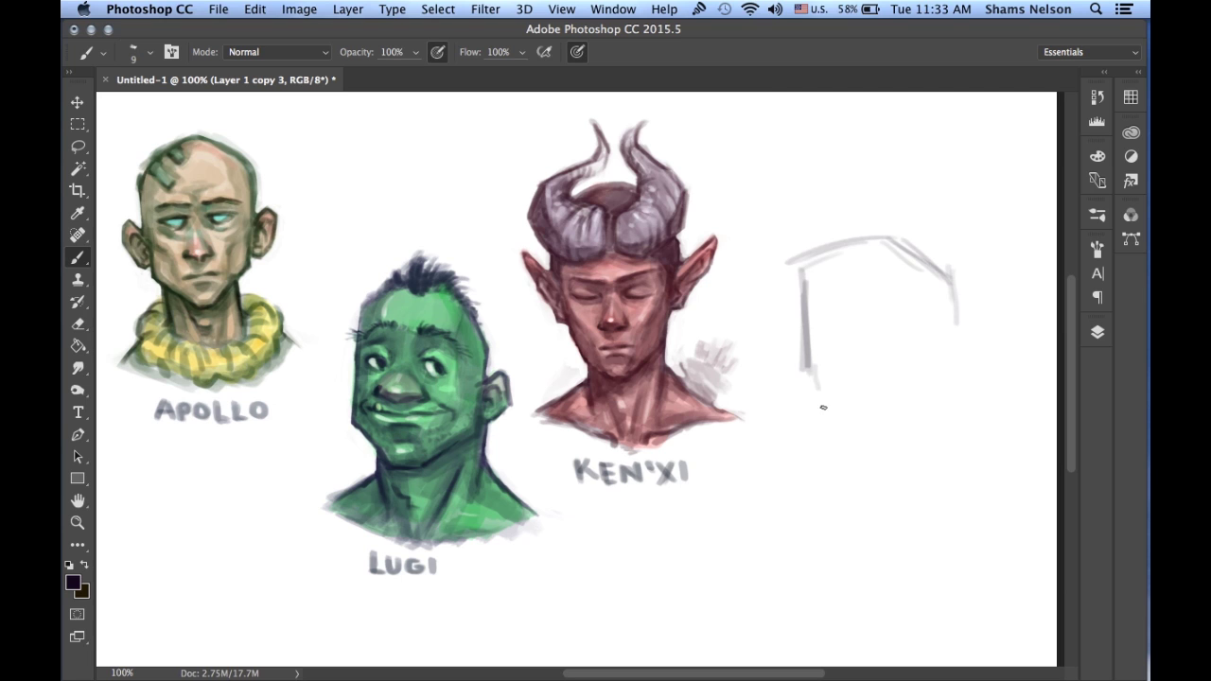
Sketch the new head's tapering front edge, chin line, side-plane line and jaw corner, undoing unwanted strokes.
drag(814, 352, 835, 408)
drag(803, 299, 836, 410)
mouse_move(806, 325)
mouse_down()
mouse_move(832, 406)
mouse_move(899, 389)
mouse_up()
key(super+z)
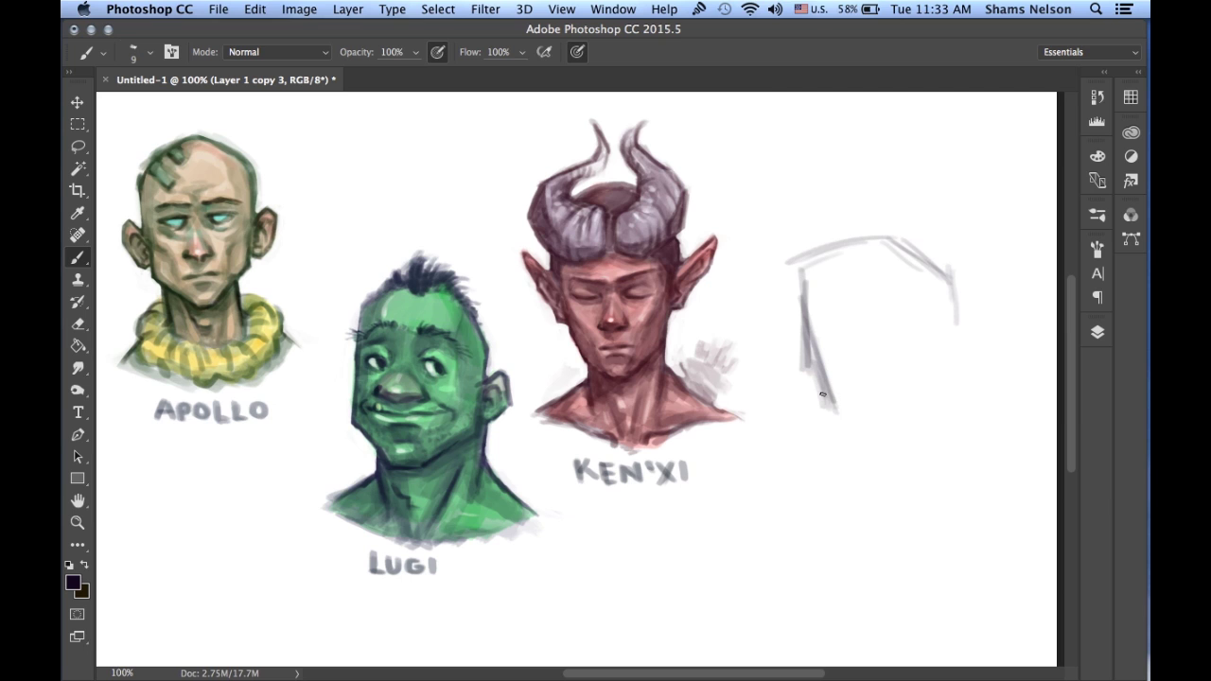
key(super+z)
drag(836, 261, 867, 381)
drag(913, 340, 909, 390)
drag(927, 344, 920, 376)
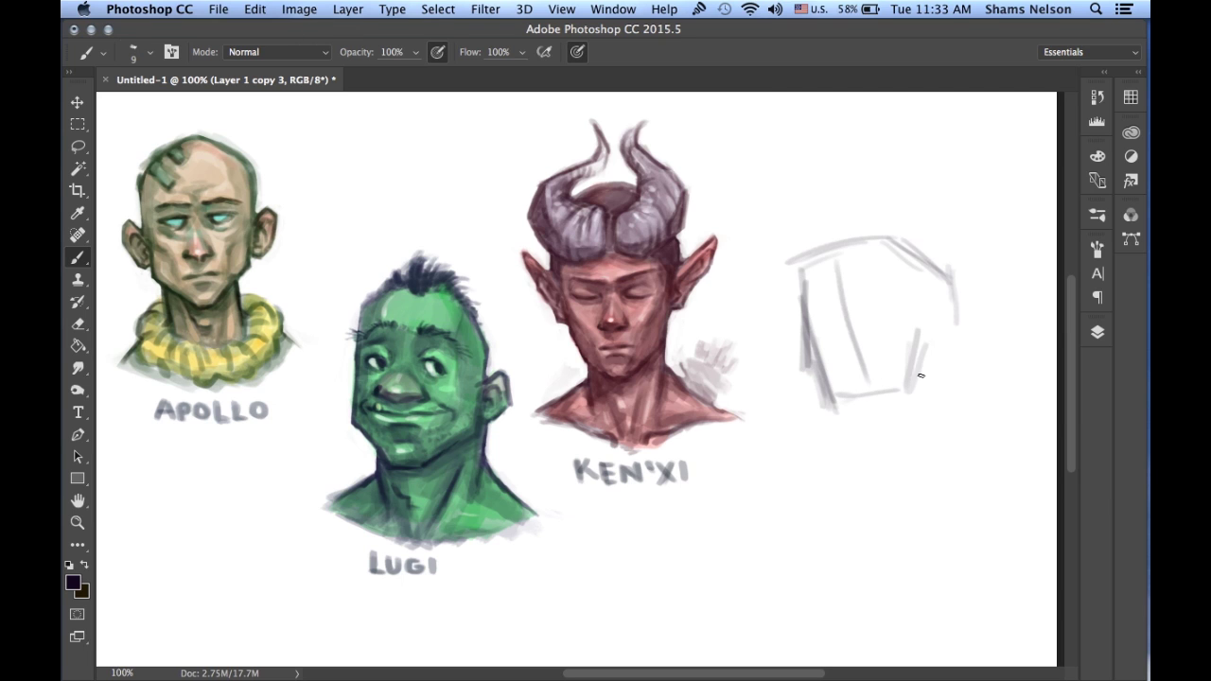
Sketch the back of the new head, the neck and the sloping shoulder lines.
mouse_move(951, 303)
mouse_down()
mouse_move(963, 337)
mouse_move(945, 390)
mouse_up()
drag(950, 354, 954, 403)
drag(863, 398, 863, 433)
drag(950, 348, 956, 412)
mouse_move(850, 391)
mouse_down()
mouse_move(856, 427)
mouse_move(821, 441)
mouse_up()
drag(952, 390, 1017, 428)
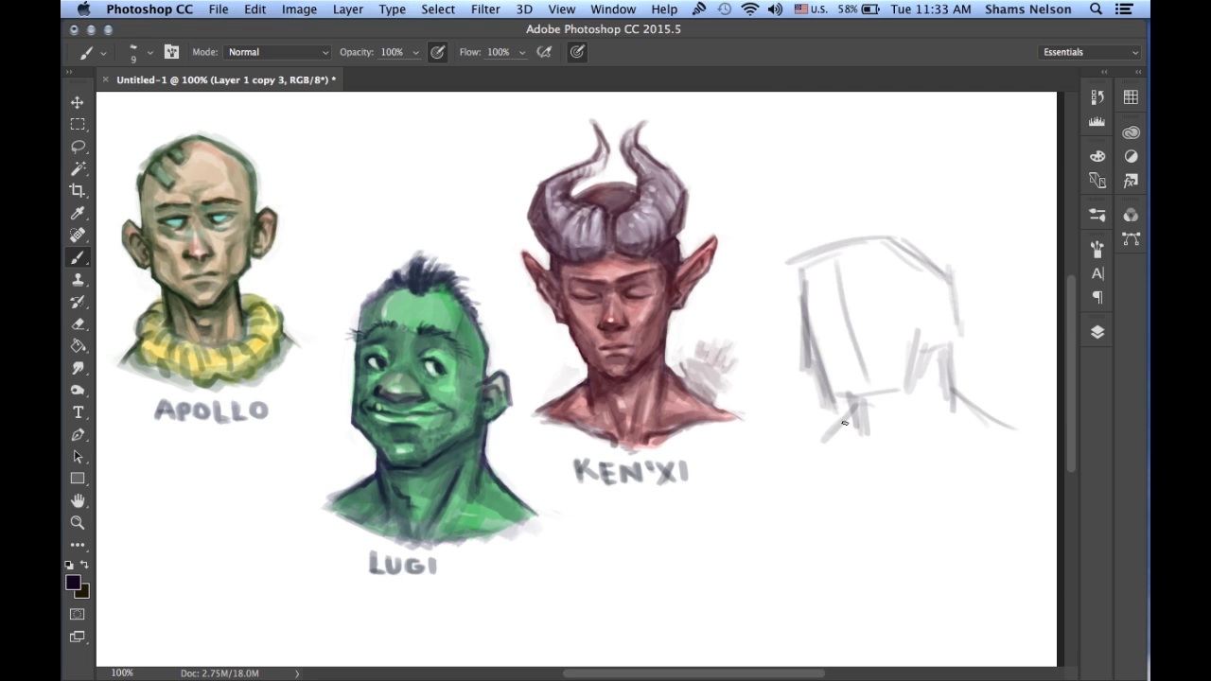
Sketch the new bust's front shoulder line and strengthen the jaw, crown and back-of-head contours with a larger brush.
drag(852, 416, 819, 454)
key(bracketright)
key(bracketright)
key(bracketright)
mouse_move(833, 402)
mouse_down()
mouse_move(897, 390)
mouse_move(920, 317)
mouse_move(886, 256)
mouse_move(943, 261)
mouse_up()
key(bracketleft)
key(bracketleft)
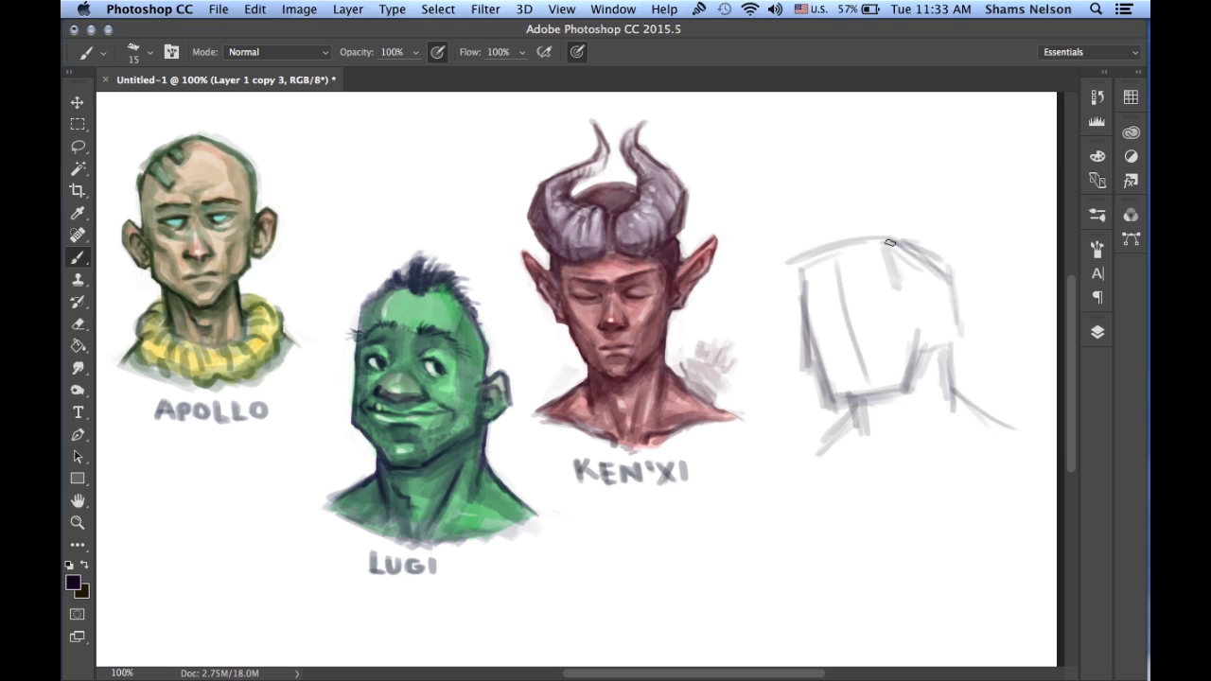
mouse_move(873, 236)
mouse_down()
mouse_move(946, 265)
mouse_move(959, 329)
mouse_move(940, 379)
mouse_up()
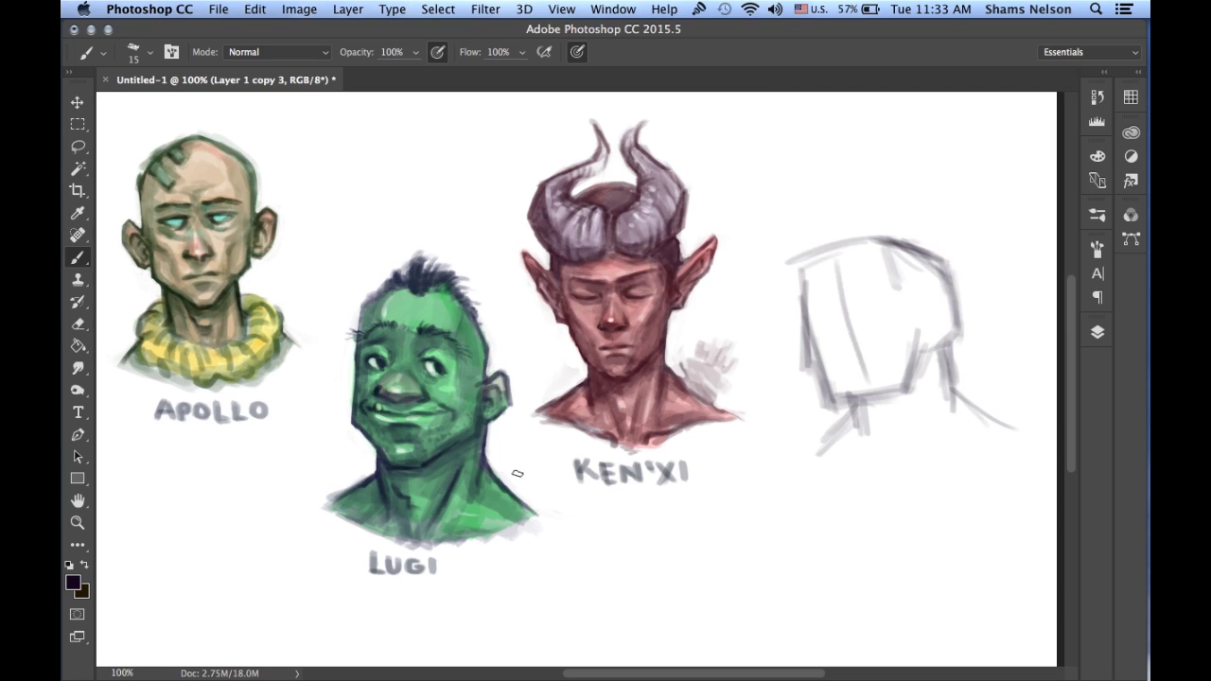
Set the foreground colour to a slightly lighter, more saturated dark purple.
click(71, 581)
click(289, 328)
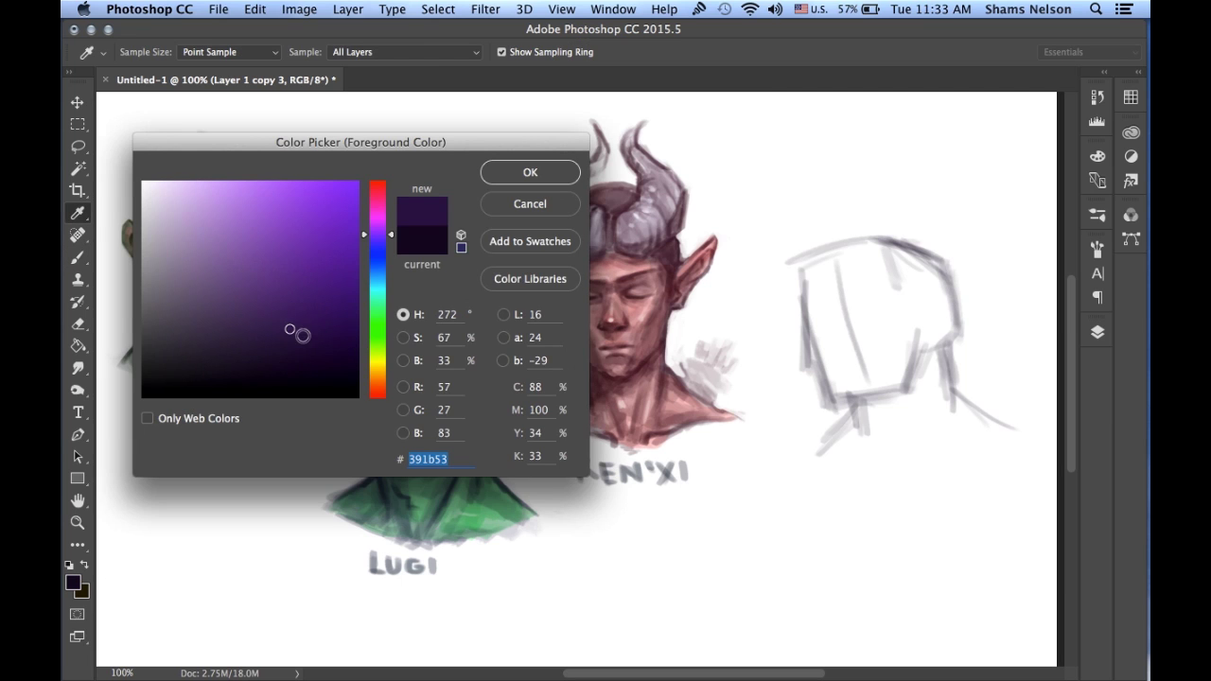
drag(289, 329, 313, 332)
click(516, 178)
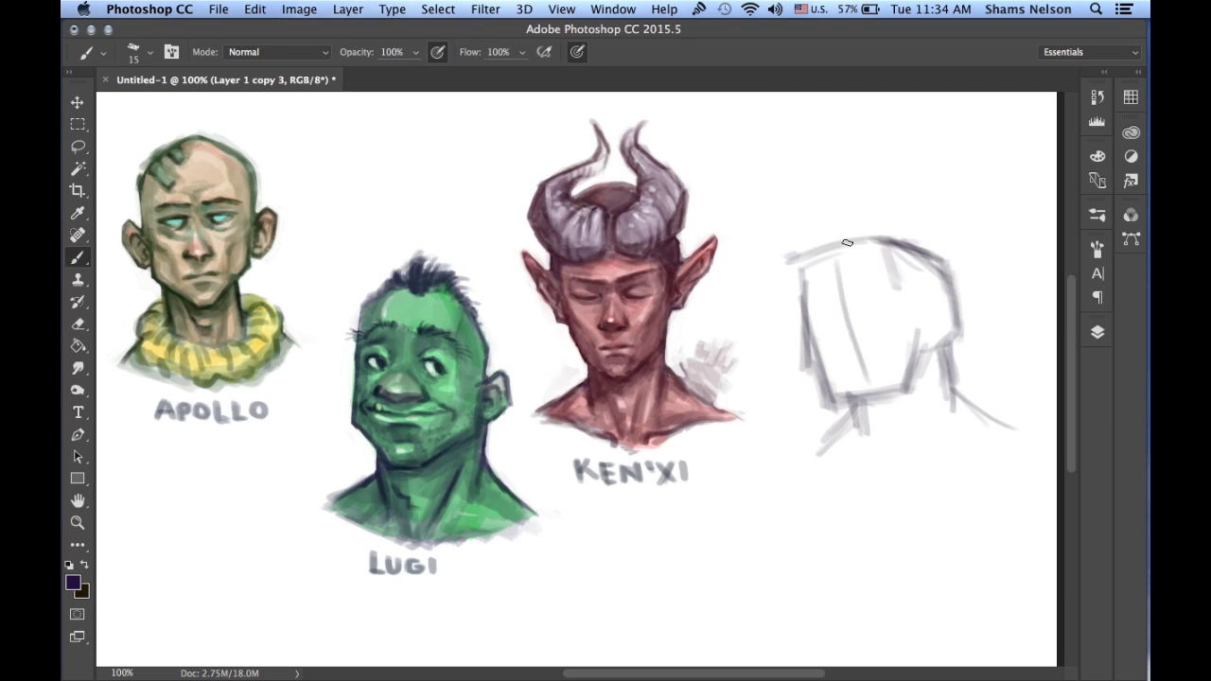
Sketch the brow line, eye sockets, eyes, nose wedge and mouth on the new head, undoing the first forehead stroke.
drag(796, 260, 798, 311)
key(super+z)
mouse_move(797, 262)
mouse_down()
mouse_move(847, 251)
mouse_move(799, 302)
mouse_move(867, 291)
mouse_move(867, 316)
mouse_move(890, 315)
mouse_up()
mouse_move(828, 306)
mouse_down()
mouse_move(824, 322)
mouse_move(805, 320)
mouse_move(828, 313)
mouse_move(821, 329)
mouse_move(853, 295)
mouse_move(895, 293)
mouse_move(904, 310)
mouse_up()
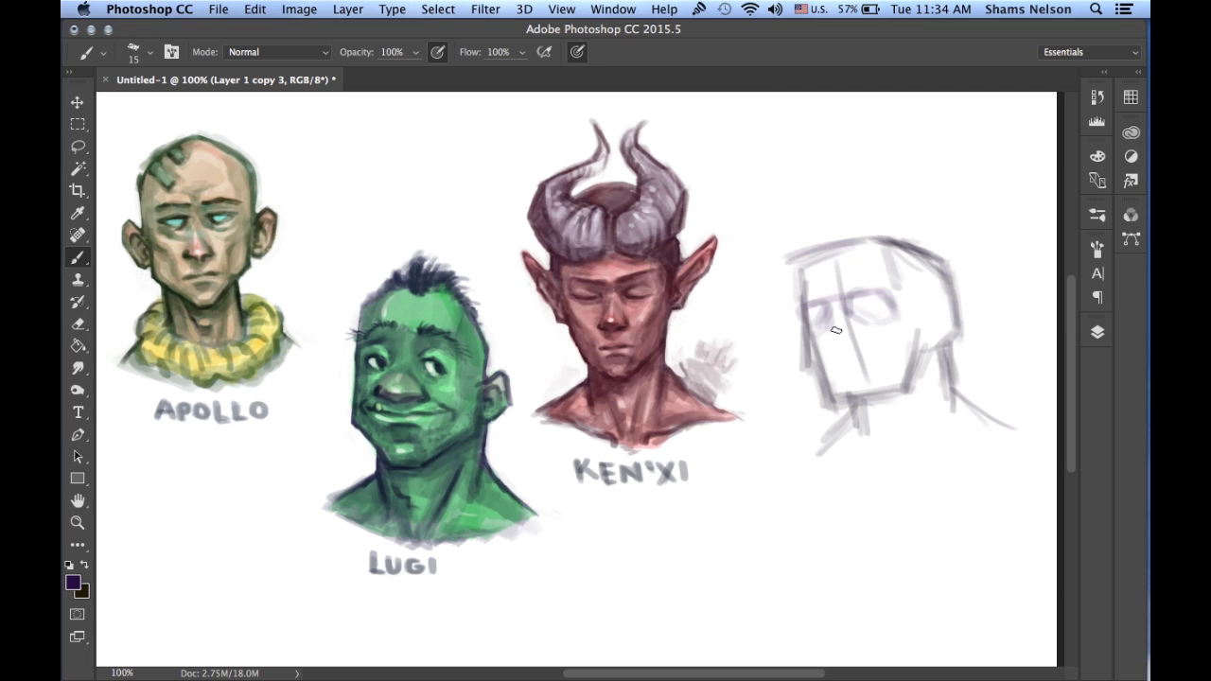
drag(836, 329, 850, 322)
drag(824, 343, 872, 339)
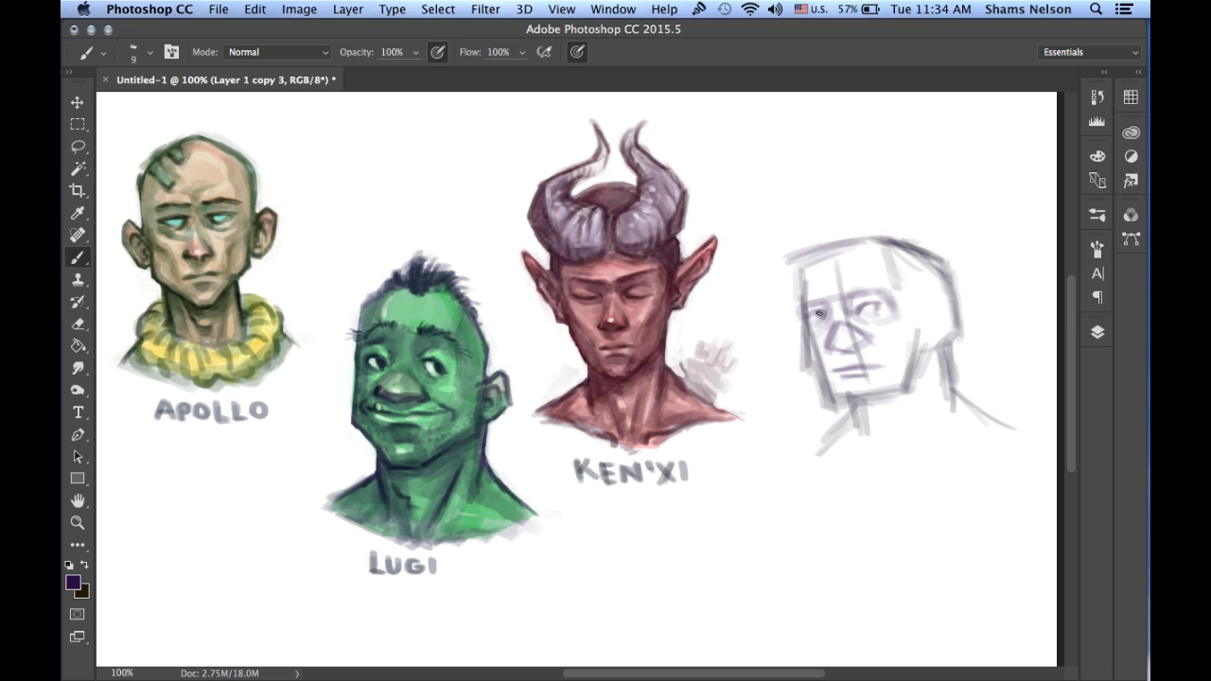
Strengthen the forehead edge and nose outline of the new face with the 9 px brush.
click(148, 52)
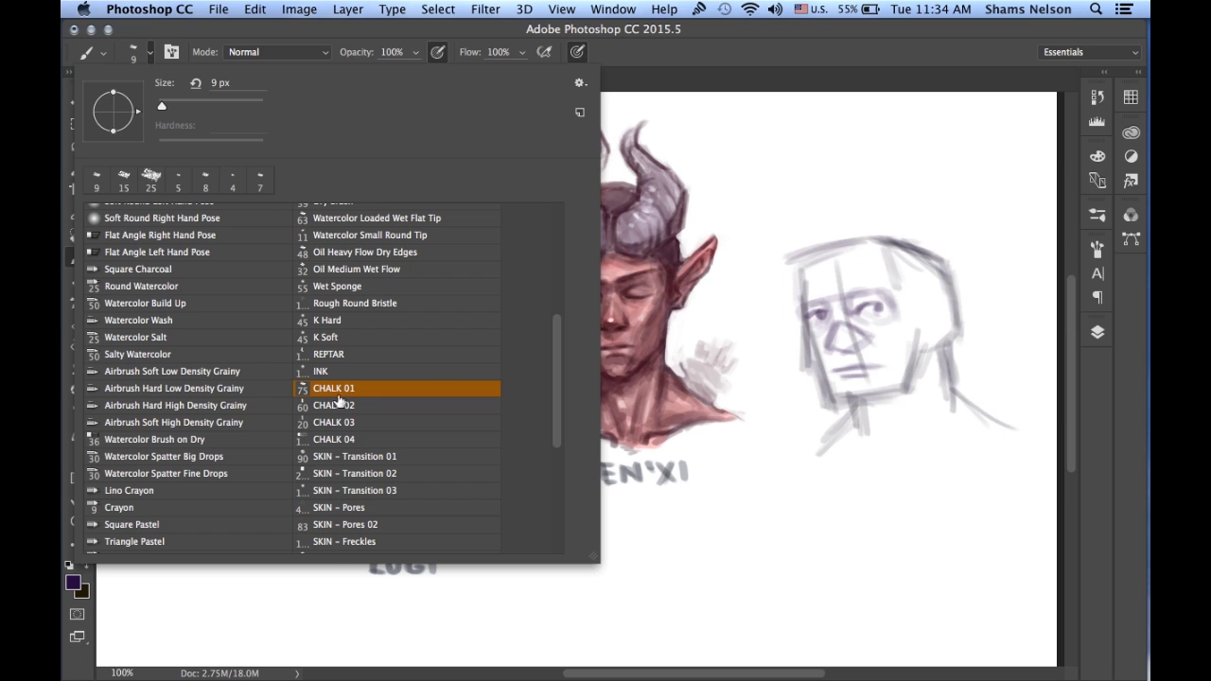
click(148, 53)
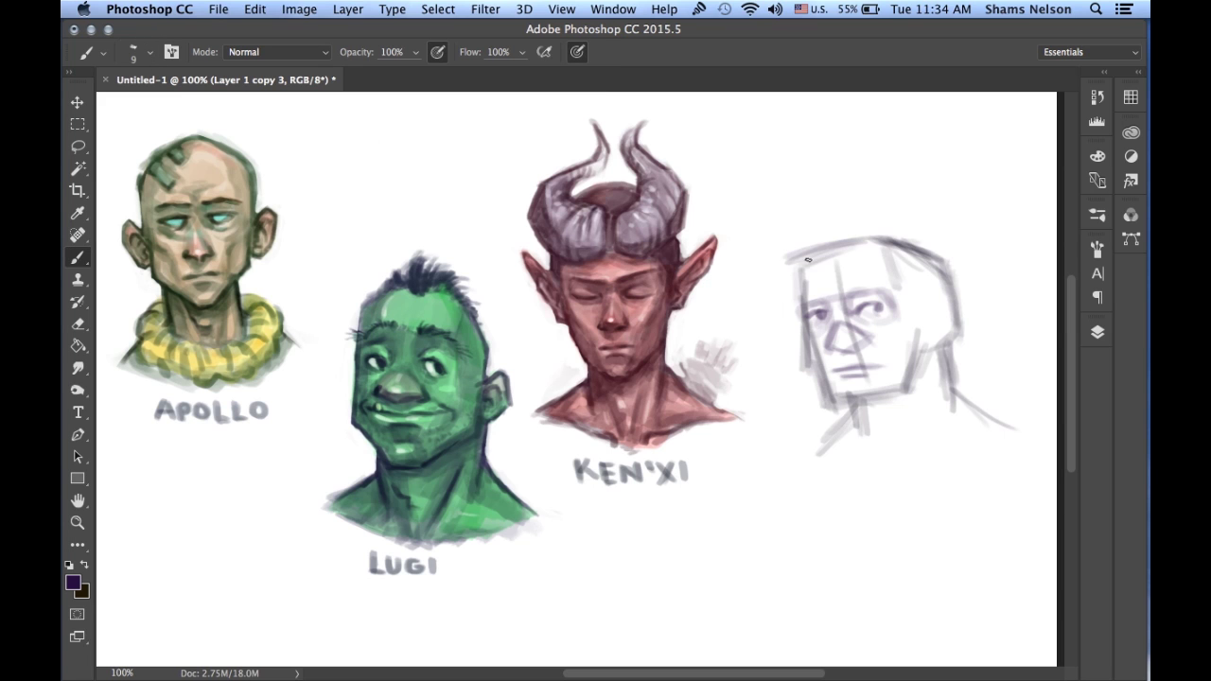
mouse_move(808, 261)
mouse_down()
mouse_move(801, 305)
mouse_move(807, 265)
mouse_move(864, 241)
mouse_up()
drag(830, 348, 856, 344)
Draw the eyebrows, the cheek and jaw contour, the ear and the temple line on the new head with the Brush tool.
click(77, 324)
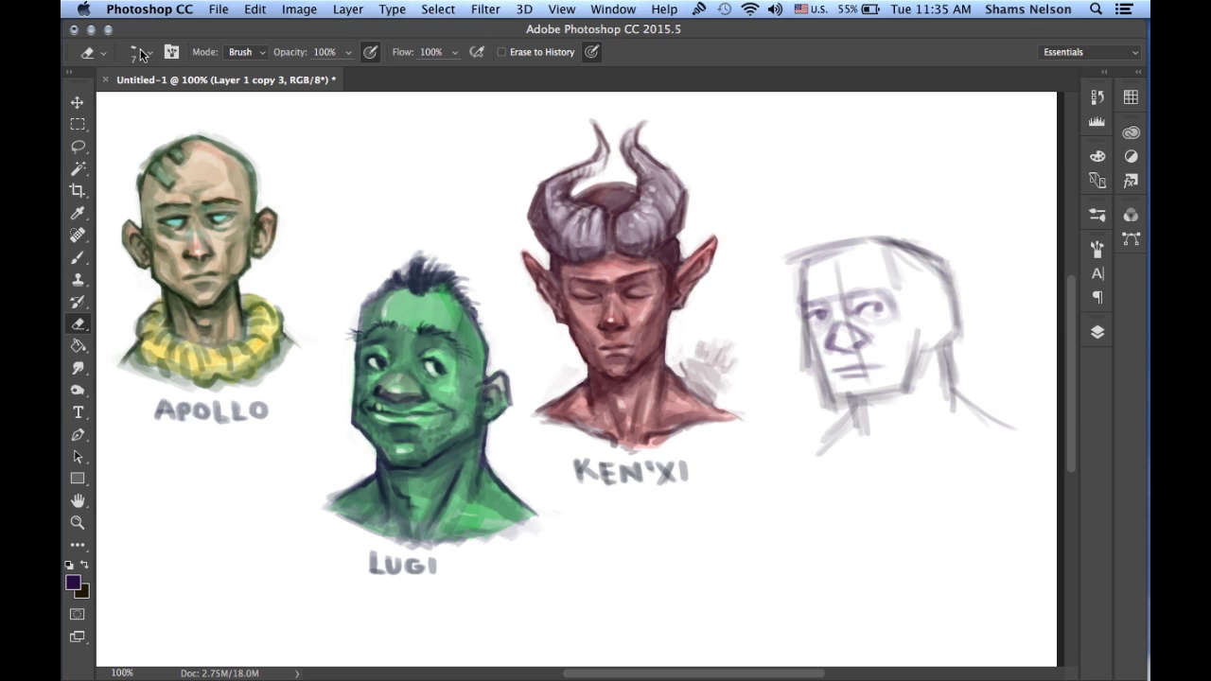
click(77, 257)
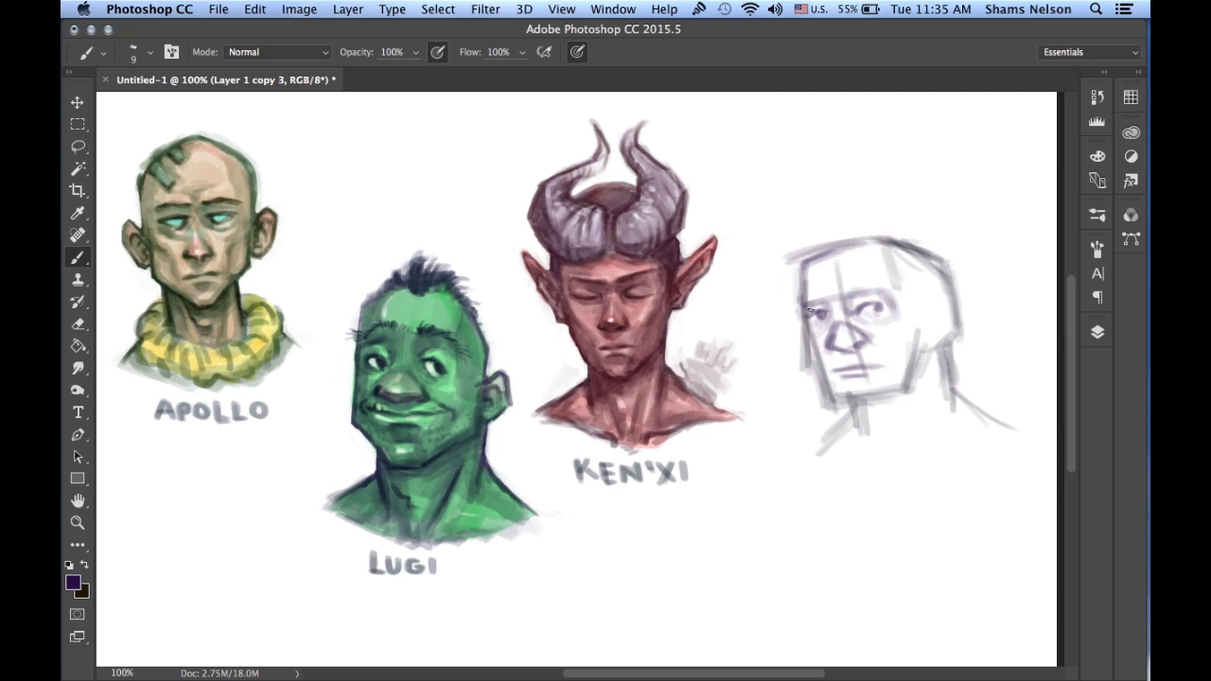
drag(810, 307, 823, 292)
mouse_move(854, 280)
mouse_down()
mouse_move(877, 279)
mouse_move(816, 297)
mouse_move(806, 342)
mouse_move(829, 389)
mouse_move(862, 398)
mouse_move(920, 367)
mouse_move(878, 393)
mouse_move(901, 327)
mouse_move(916, 320)
mouse_move(920, 367)
mouse_move(916, 316)
mouse_move(935, 308)
mouse_move(931, 344)
mouse_move(922, 300)
mouse_move(933, 330)
mouse_move(928, 342)
mouse_move(916, 335)
mouse_move(918, 350)
mouse_up()
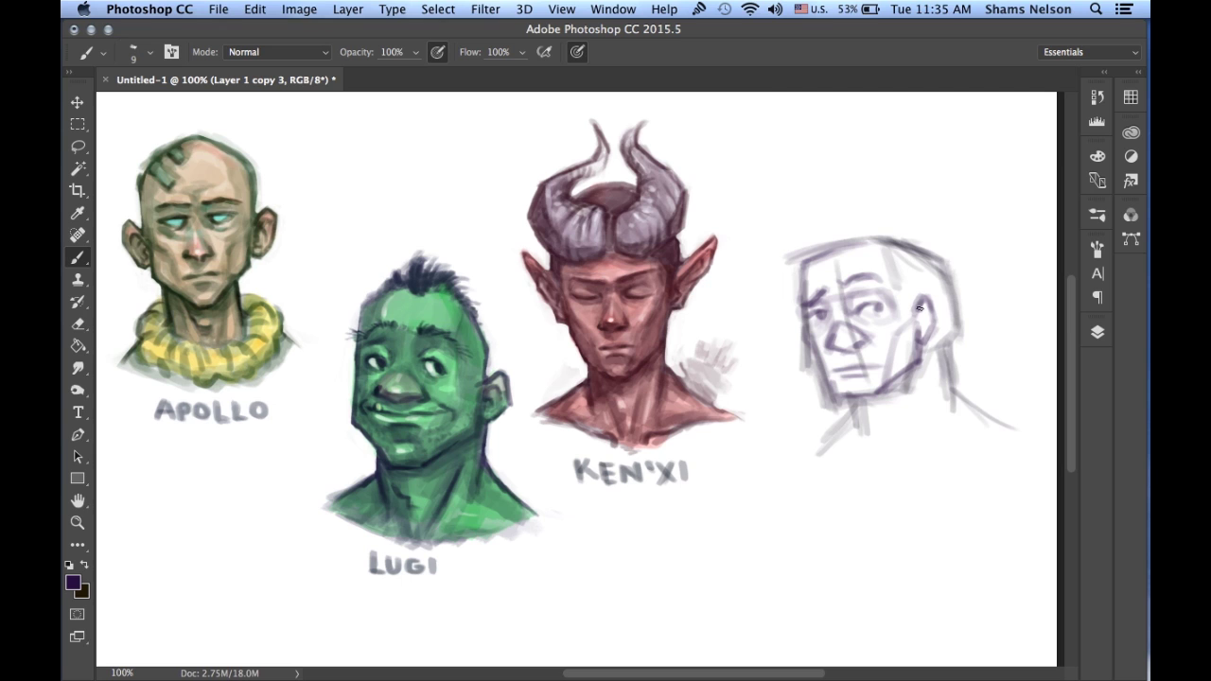
mouse_move(918, 308)
mouse_down()
mouse_move(901, 293)
mouse_move(894, 250)
mouse_move(895, 286)
mouse_up()
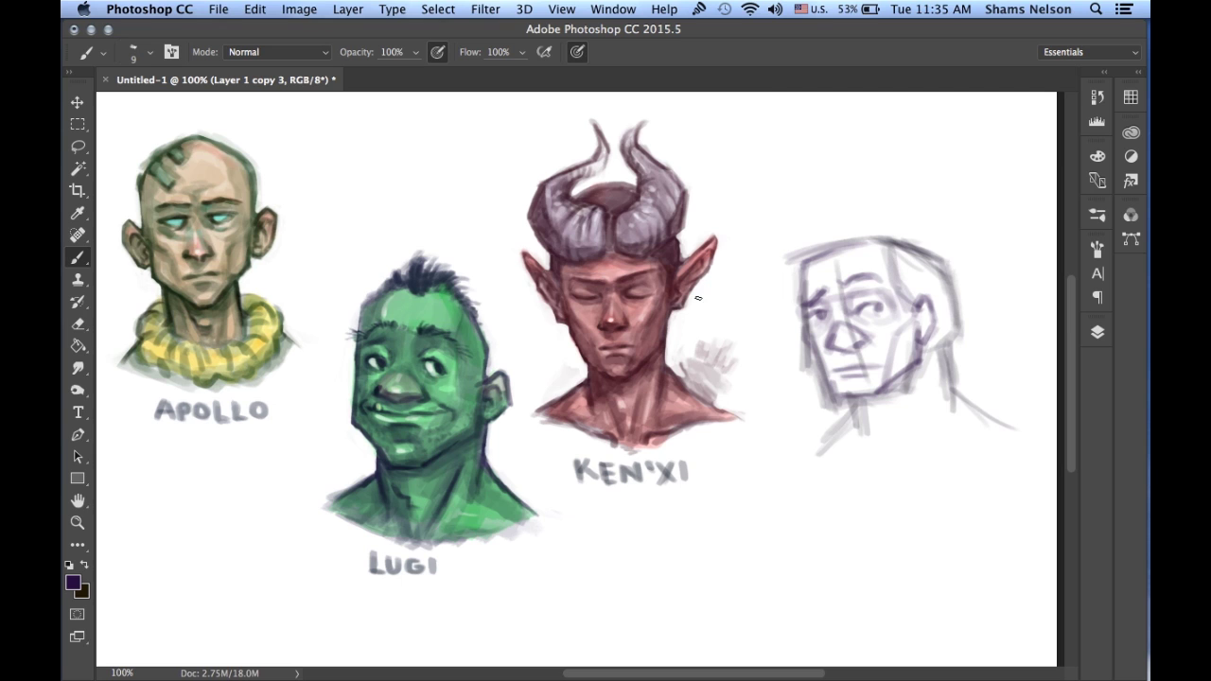
Redraw the crown and back of the head, and sketch the neck lines below the jaw.
drag(819, 254, 895, 239)
mouse_move(950, 310)
mouse_down()
mouse_move(938, 335)
mouse_move(945, 369)
mouse_up()
drag(950, 282, 954, 413)
drag(922, 371, 914, 446)
mouse_move(915, 393)
mouse_down()
mouse_move(914, 427)
mouse_move(877, 415)
mouse_move(899, 452)
mouse_move(901, 426)
mouse_move(830, 442)
mouse_up()
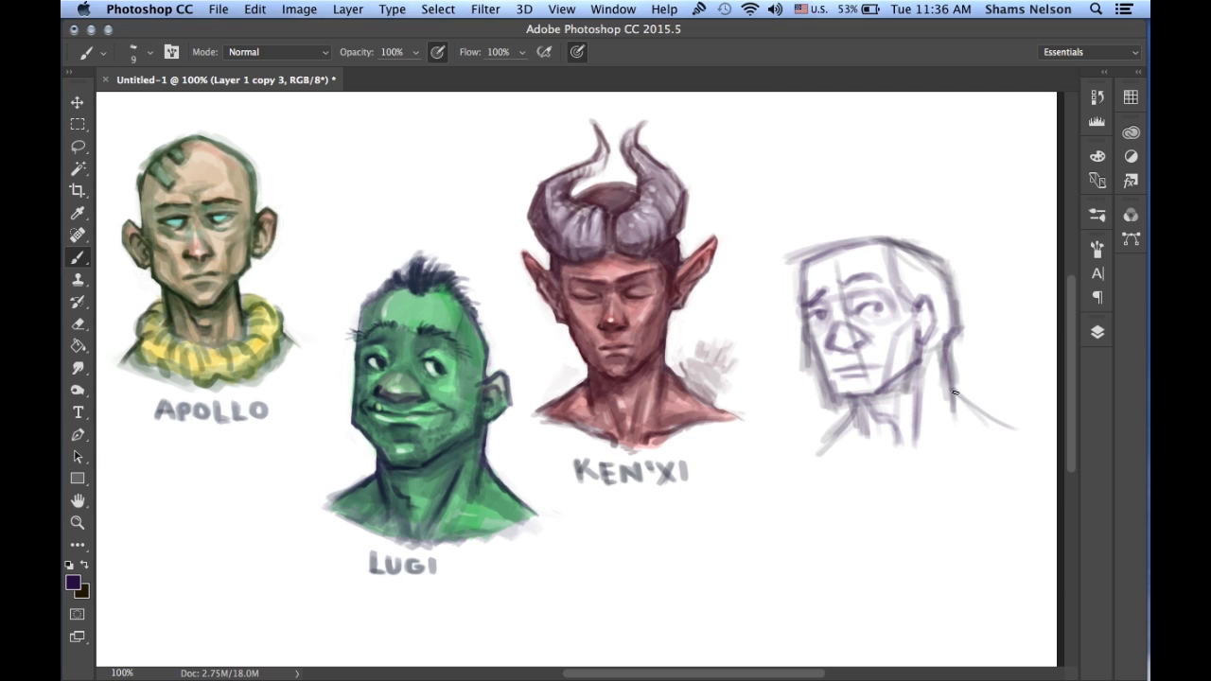
Sketch the sloping shoulders, the collarbone line and the neck muscles of the new bust.
drag(951, 390, 1003, 431)
mouse_move(821, 460)
mouse_down()
mouse_move(916, 469)
mouse_move(1008, 455)
mouse_up()
drag(910, 476, 933, 465)
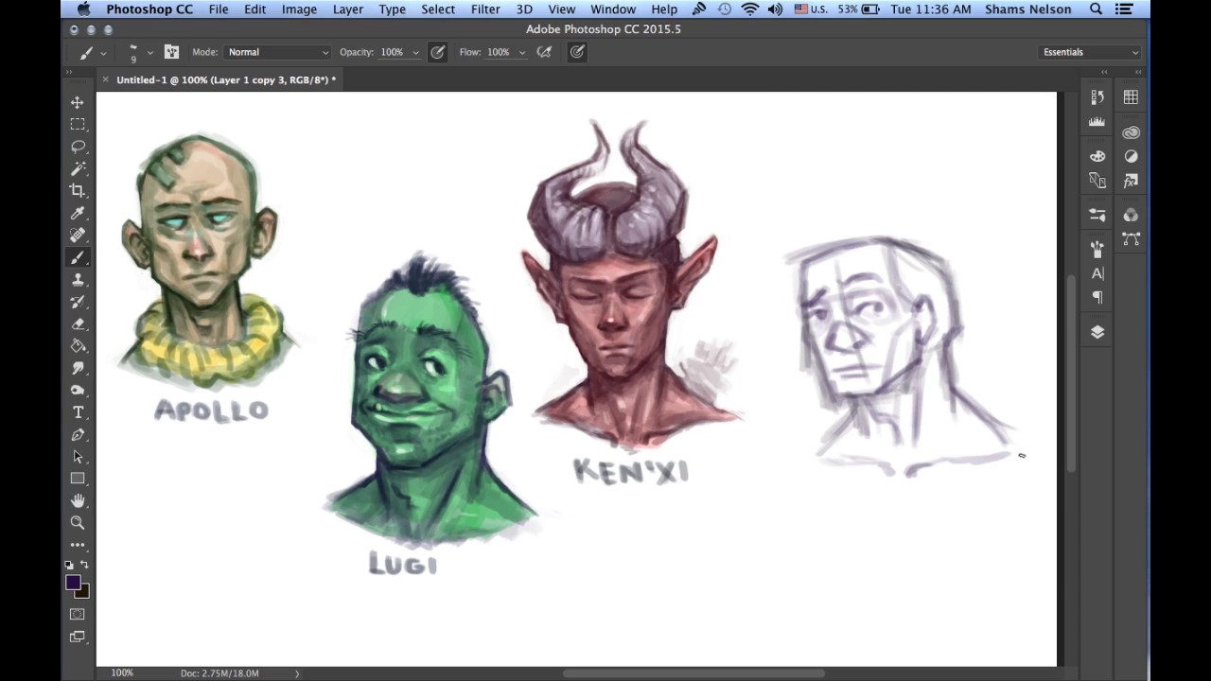
mouse_move(1006, 458)
mouse_down()
mouse_move(1022, 447)
mouse_move(1035, 456)
mouse_up()
mouse_move(817, 451)
mouse_down()
mouse_move(795, 489)
mouse_move(856, 408)
mouse_move(821, 459)
mouse_up()
mouse_move(861, 407)
mouse_down()
mouse_move(852, 431)
mouse_move(858, 407)
mouse_up()
mouse_move(956, 396)
mouse_down()
mouse_move(956, 458)
mouse_move(929, 443)
mouse_move(916, 469)
mouse_move(931, 435)
mouse_move(927, 458)
mouse_up()
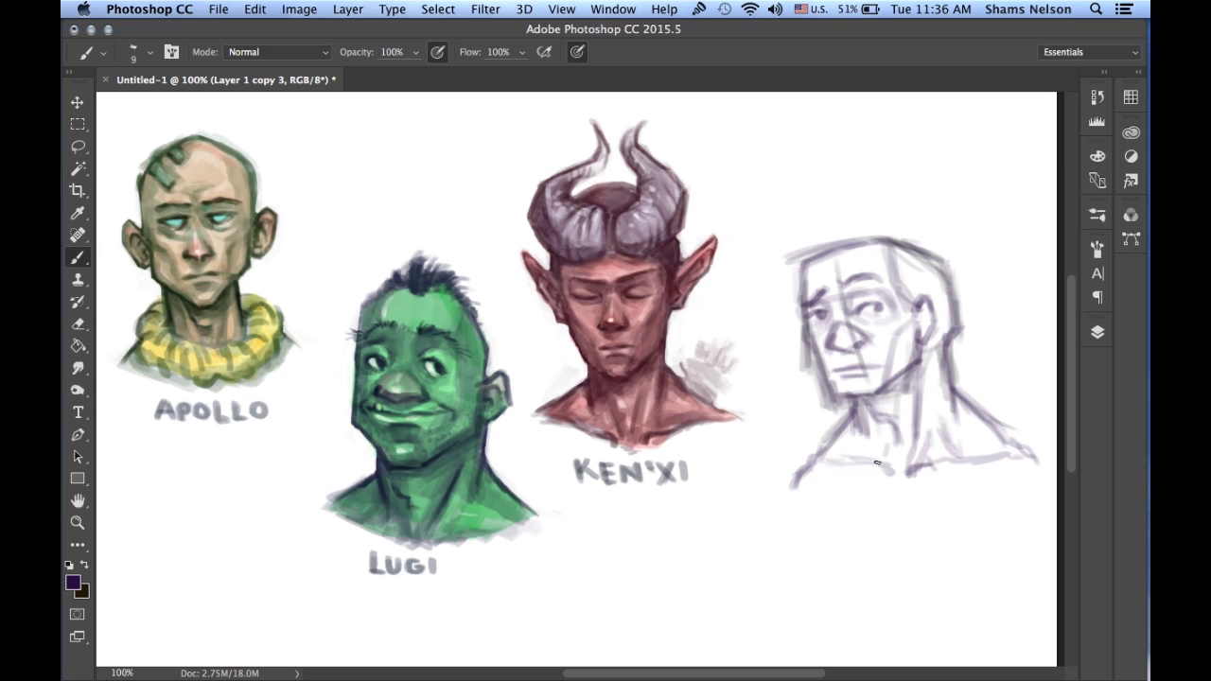
mouse_move(865, 422)
mouse_down()
mouse_move(886, 454)
mouse_move(865, 460)
mouse_move(880, 456)
mouse_move(855, 412)
mouse_move(860, 455)
mouse_up()
drag(936, 360, 953, 451)
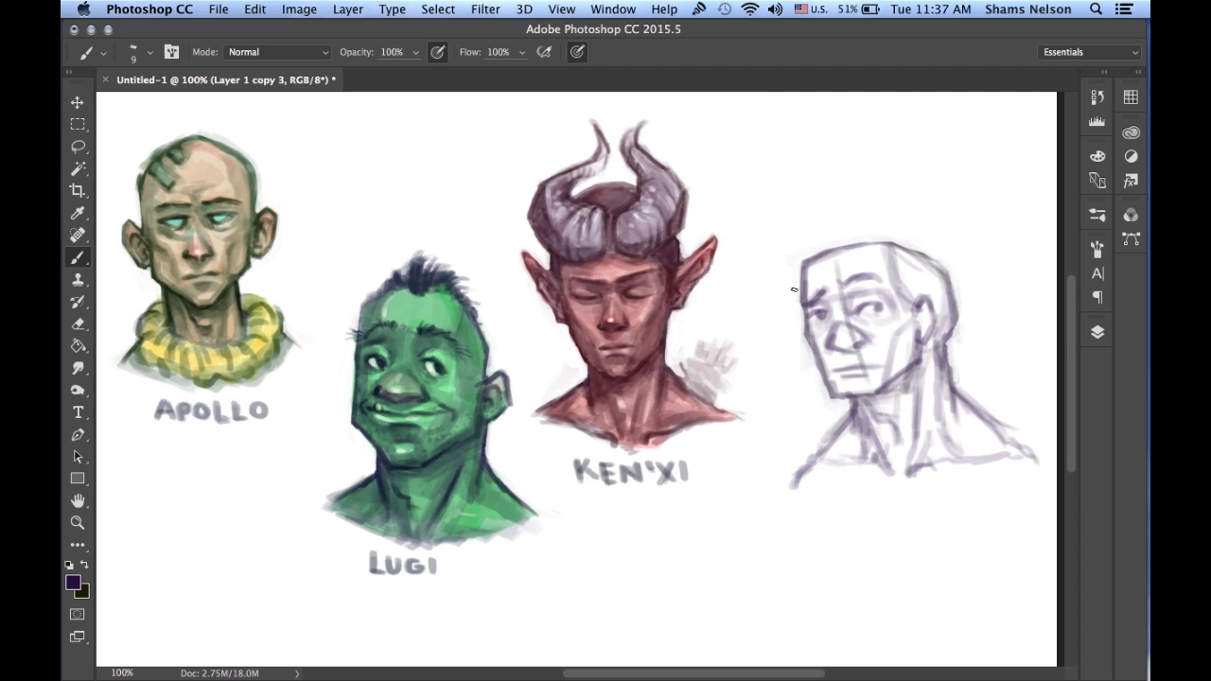
Refine the nose and draw a curled moustache and a pointed goatee on the new face.
drag(799, 267, 787, 279)
mouse_move(863, 391)
mouse_down()
mouse_move(837, 394)
mouse_move(835, 370)
mouse_move(874, 366)
mouse_up()
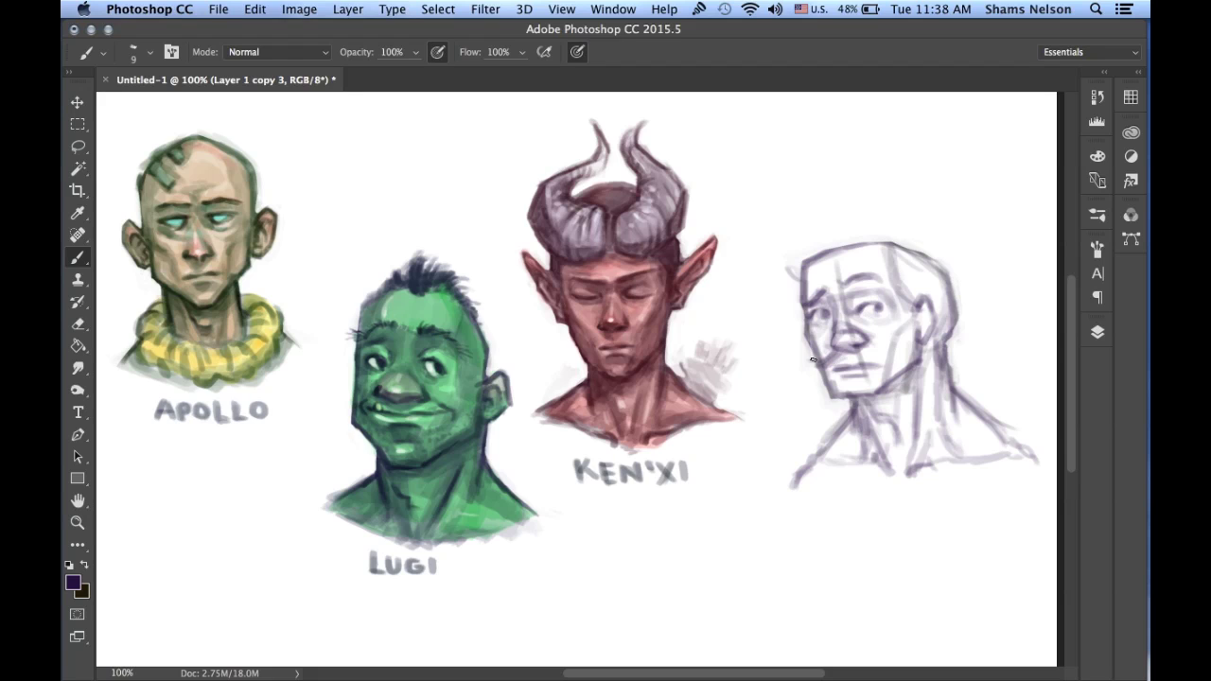
mouse_move(818, 366)
mouse_down()
mouse_move(897, 355)
mouse_move(866, 345)
mouse_move(903, 348)
mouse_move(898, 360)
mouse_move(867, 361)
mouse_move(903, 349)
mouse_move(890, 364)
mouse_move(861, 361)
mouse_move(891, 364)
mouse_move(807, 366)
mouse_up()
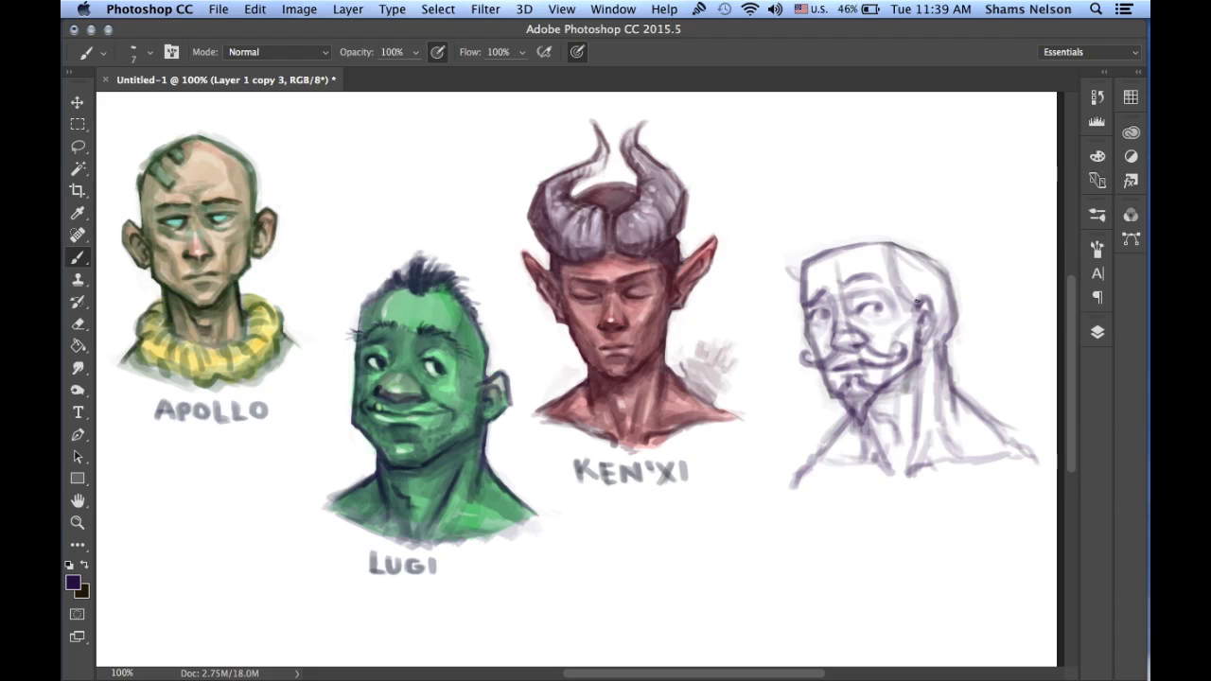
Darken the temple and the neck lines below the jaw, and extend the outer end of the back shoulder.
drag(912, 298, 899, 282)
mouse_move(916, 366)
mouse_down()
mouse_move(908, 457)
mouse_move(878, 437)
mouse_move(883, 478)
mouse_move(862, 445)
mouse_up()
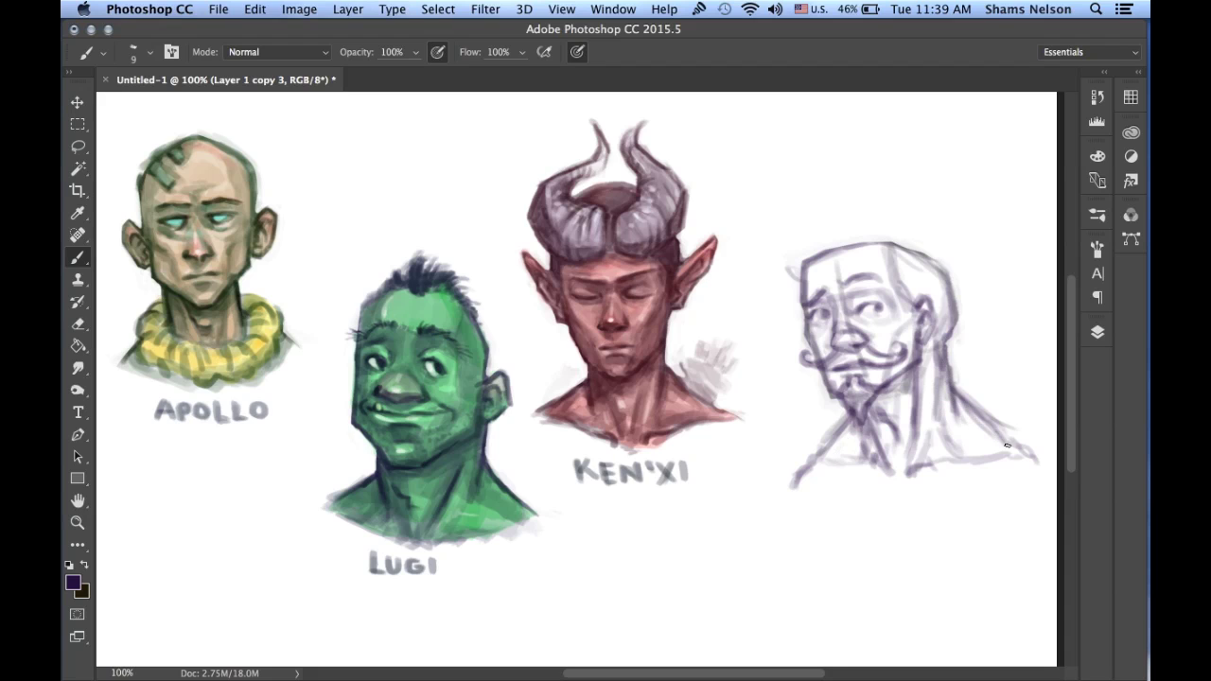
drag(1020, 449, 1045, 485)
Replace the raised eyebrow above the near eye with a lower, slanted one.
mouse_move(843, 274)
mouse_down()
mouse_move(869, 266)
mouse_move(877, 279)
mouse_up()
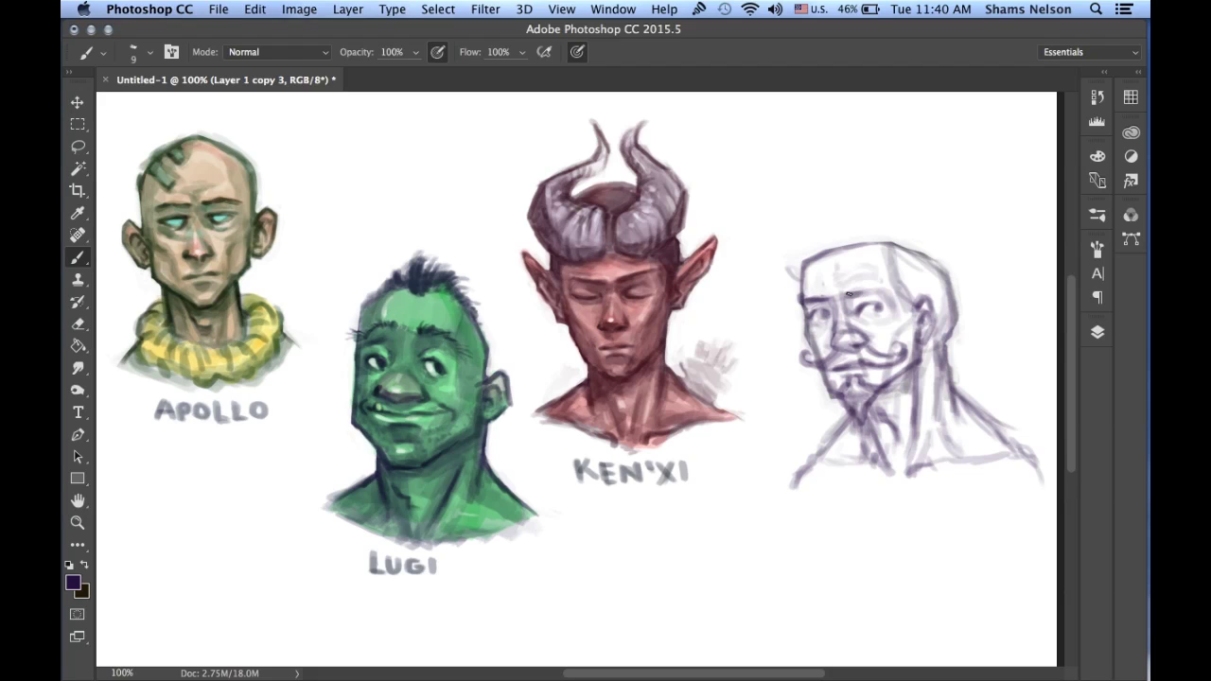
drag(850, 294, 885, 286)
drag(850, 292, 886, 279)
Draw a thick-banded hat with a rounded crown and a thin spike on top of the new head.
mouse_move(788, 262)
mouse_down()
mouse_move(796, 275)
mouse_move(781, 268)
mouse_move(804, 240)
mouse_move(785, 235)
mouse_move(851, 221)
mouse_move(933, 228)
mouse_move(981, 287)
mouse_up()
mouse_move(798, 276)
mouse_down()
mouse_move(821, 259)
mouse_move(920, 265)
mouse_move(825, 262)
mouse_move(904, 258)
mouse_move(893, 256)
mouse_move(885, 265)
mouse_move(923, 267)
mouse_move(959, 308)
mouse_move(969, 287)
mouse_up()
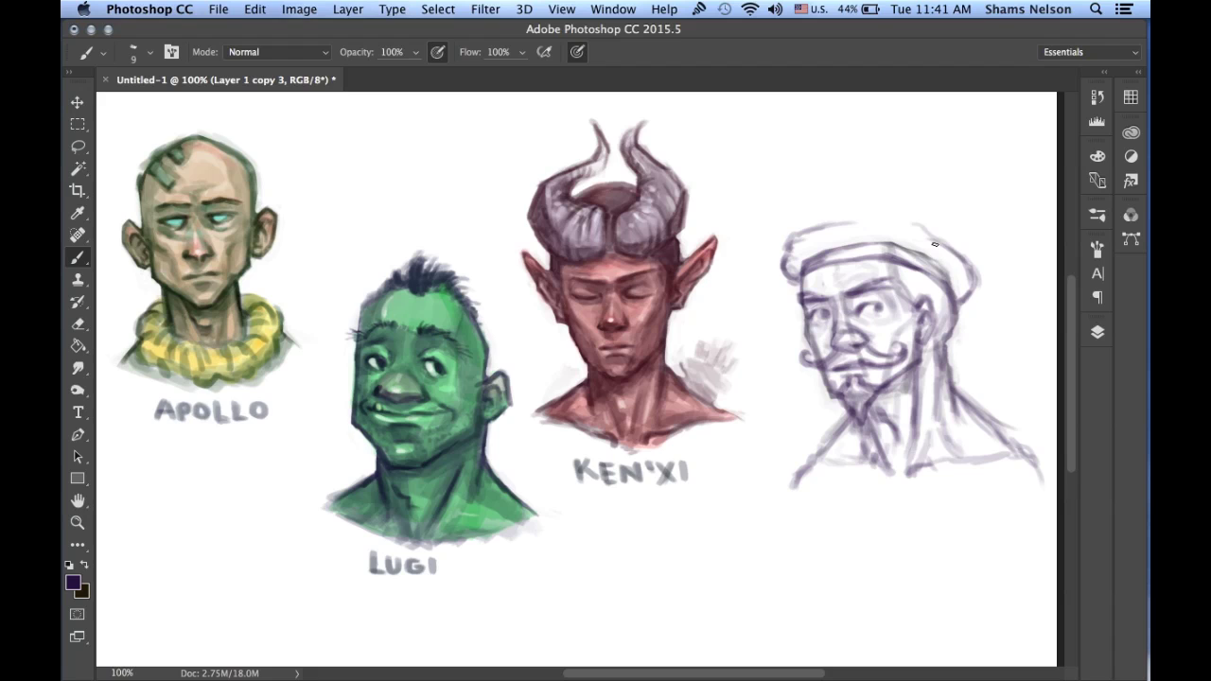
mouse_move(816, 227)
mouse_down()
mouse_move(857, 208)
mouse_move(813, 216)
mouse_move(925, 214)
mouse_move(954, 250)
mouse_up()
mouse_move(884, 204)
mouse_down()
mouse_move(916, 214)
mouse_move(900, 193)
mouse_move(914, 153)
mouse_move(896, 195)
mouse_up()
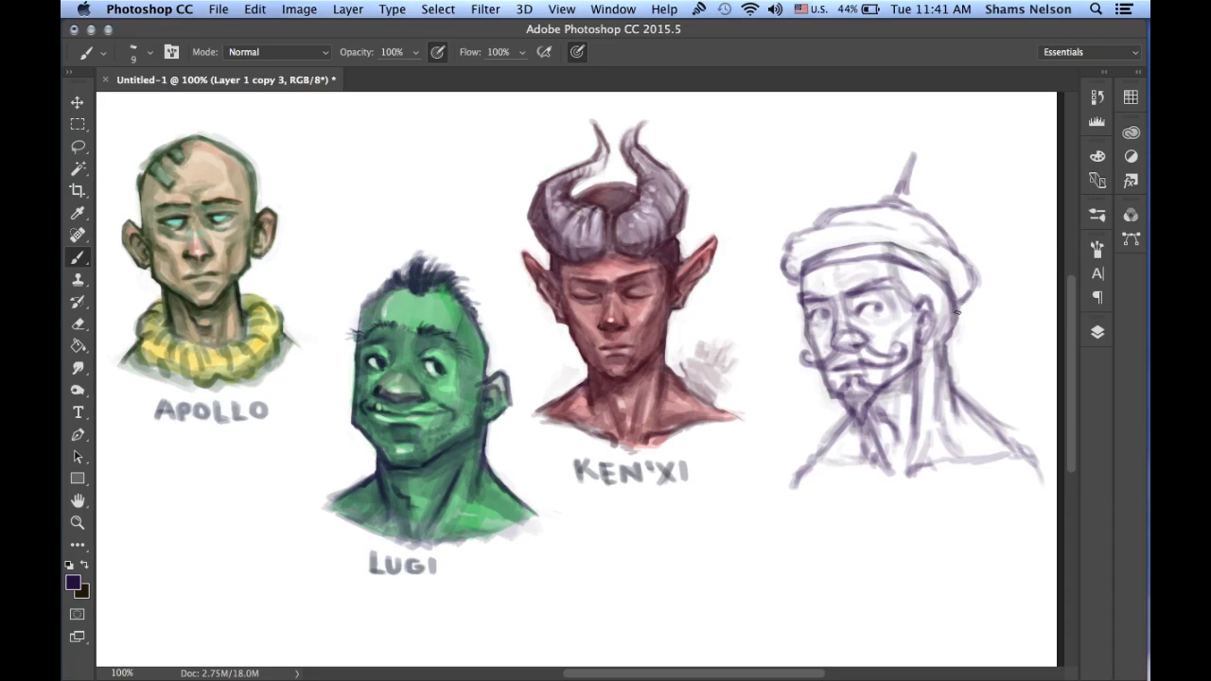
Try a braid hanging from the back of the hat to the shoulder.
mouse_move(959, 316)
mouse_down()
mouse_move(898, 269)
mouse_move(970, 315)
mouse_move(947, 333)
mouse_move(966, 343)
mouse_move(964, 310)
mouse_move(950, 350)
mouse_move(964, 360)
mouse_move(968, 343)
mouse_move(961, 374)
mouse_move(984, 404)
mouse_up()
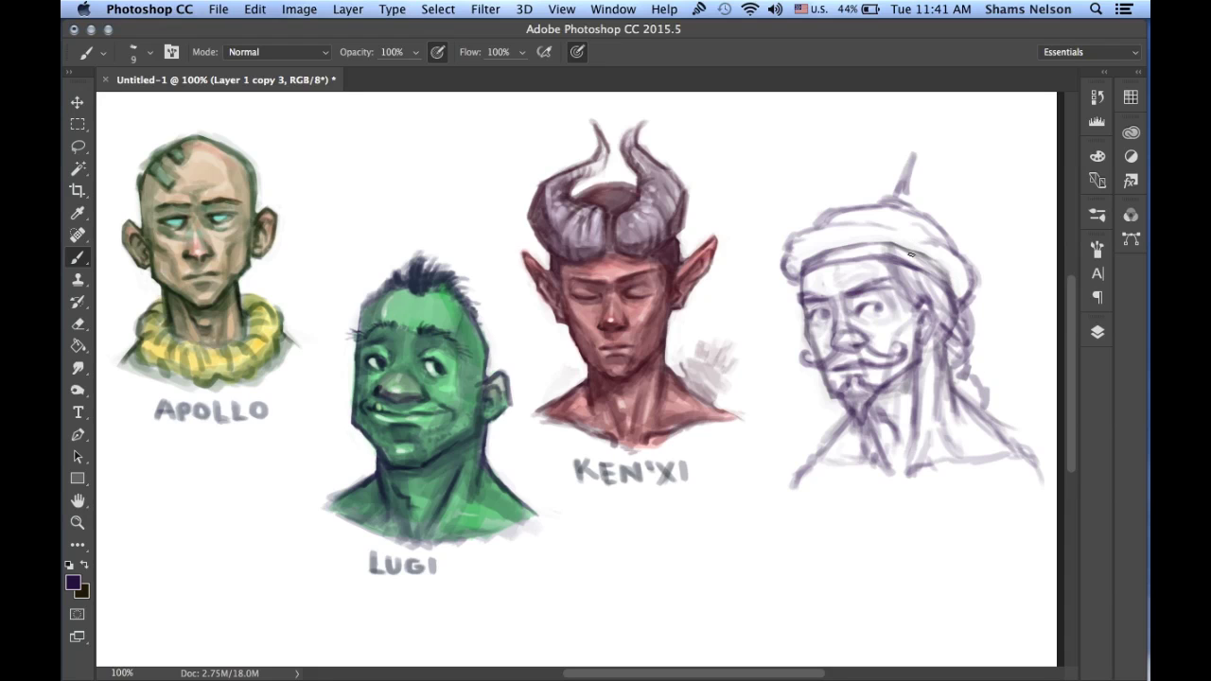
mouse_move(963, 378)
mouse_down()
mouse_move(963, 338)
mouse_move(954, 346)
mouse_move(961, 340)
mouse_move(975, 361)
mouse_move(979, 343)
mouse_move(968, 311)
mouse_move(968, 378)
mouse_up()
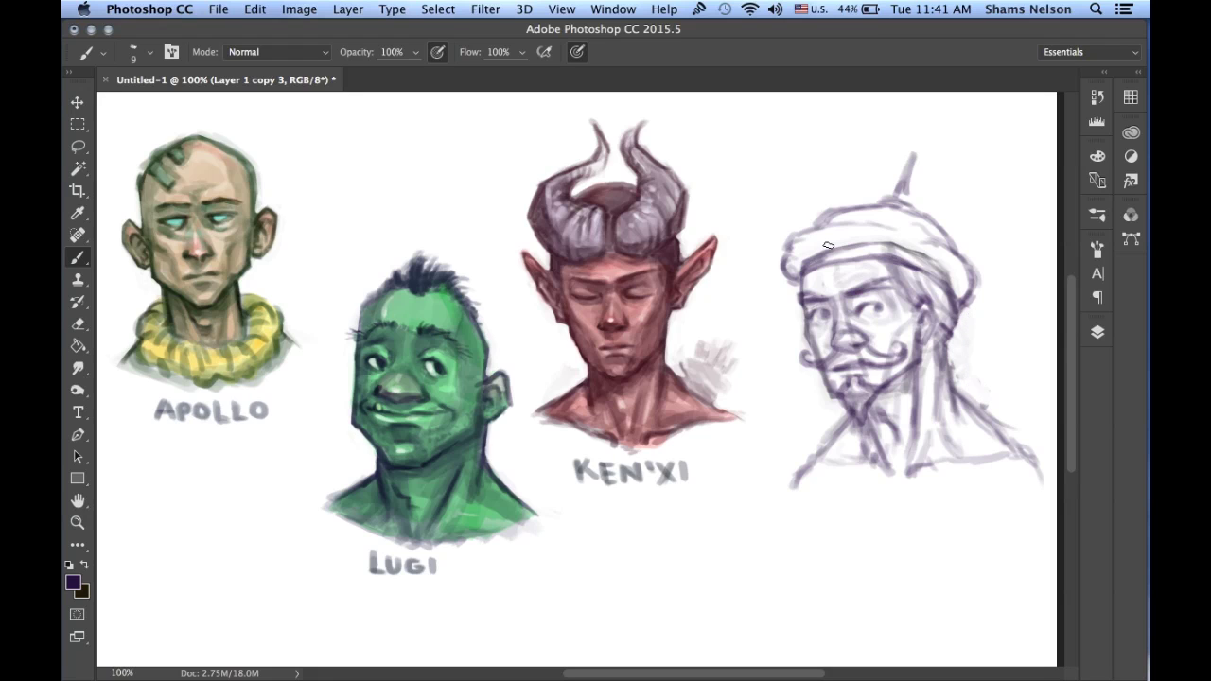
Clean up the hat band, redraw the back shoulder slope closer to the neck, and darken the hat's lower back edge.
mouse_move(828, 246)
mouse_down()
mouse_move(801, 263)
mouse_move(888, 247)
mouse_move(881, 239)
mouse_move(956, 284)
mouse_move(910, 252)
mouse_move(848, 249)
mouse_up()
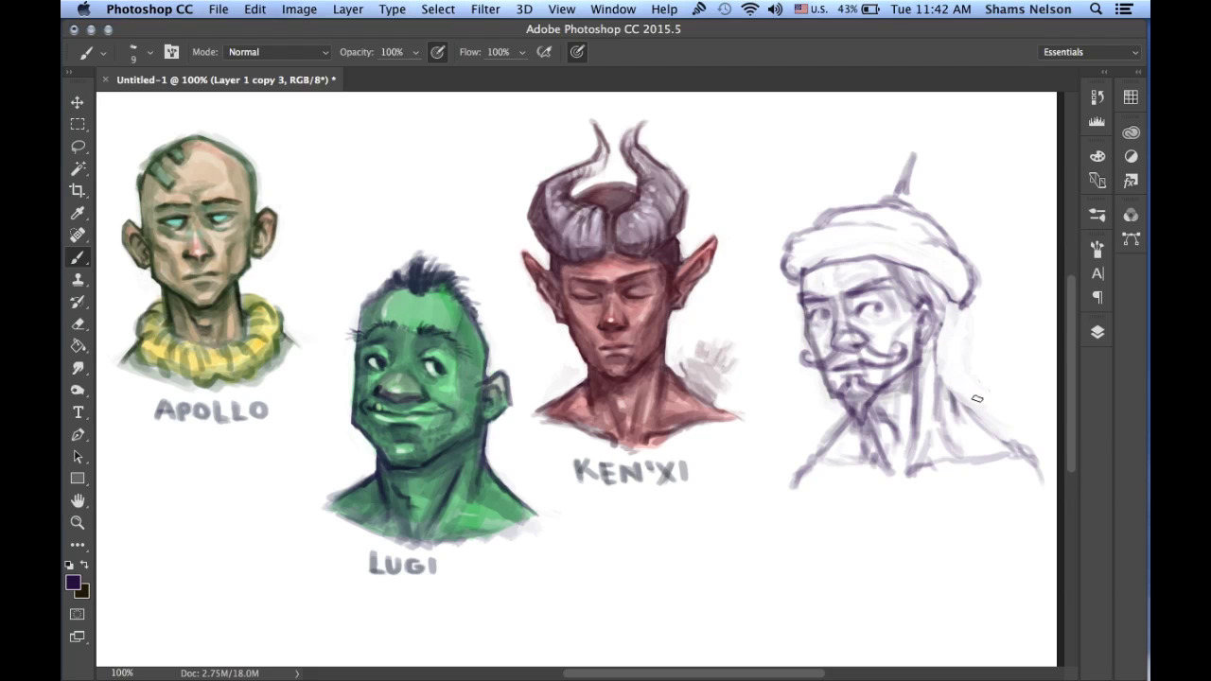
mouse_move(964, 394)
mouse_down()
mouse_move(1001, 438)
mouse_move(1033, 450)
mouse_up()
mouse_move(935, 401)
mouse_down()
mouse_move(932, 357)
mouse_move(930, 433)
mouse_move(945, 373)
mouse_move(1012, 453)
mouse_up()
mouse_move(945, 298)
mouse_down()
mouse_move(946, 317)
mouse_move(963, 305)
mouse_move(928, 284)
mouse_move(943, 324)
mouse_up()
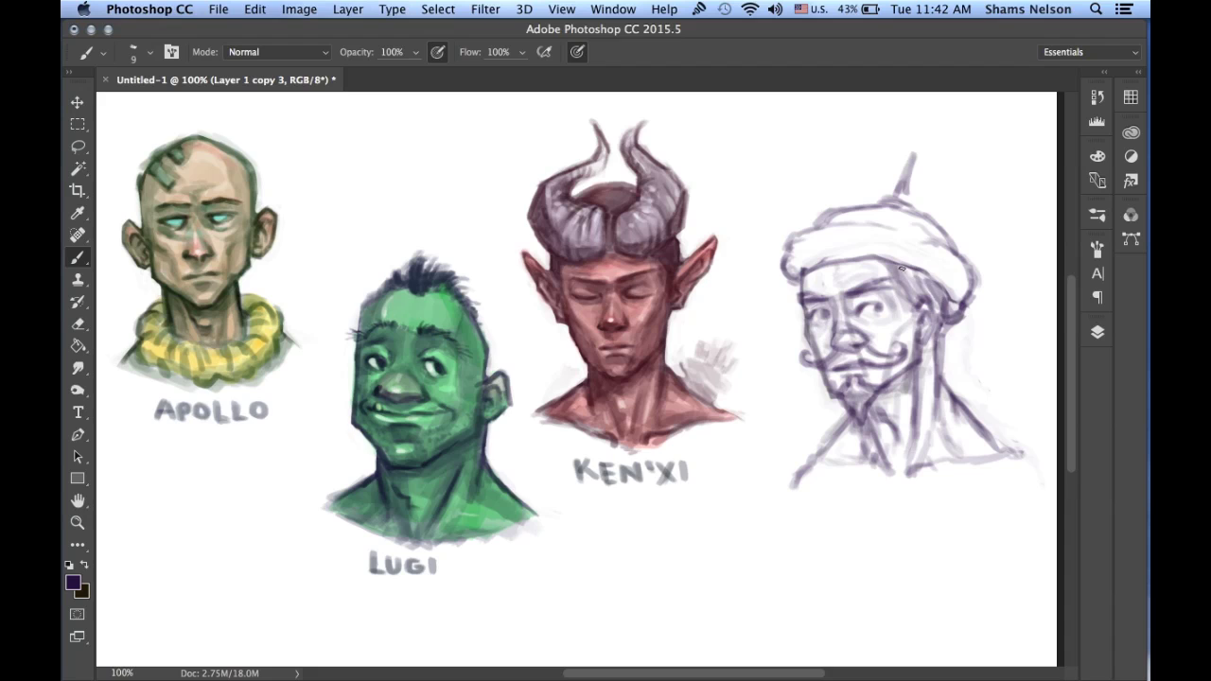
Redraw the hat's rear contour and the upper edge of its band with firmer lines.
drag(902, 267, 953, 303)
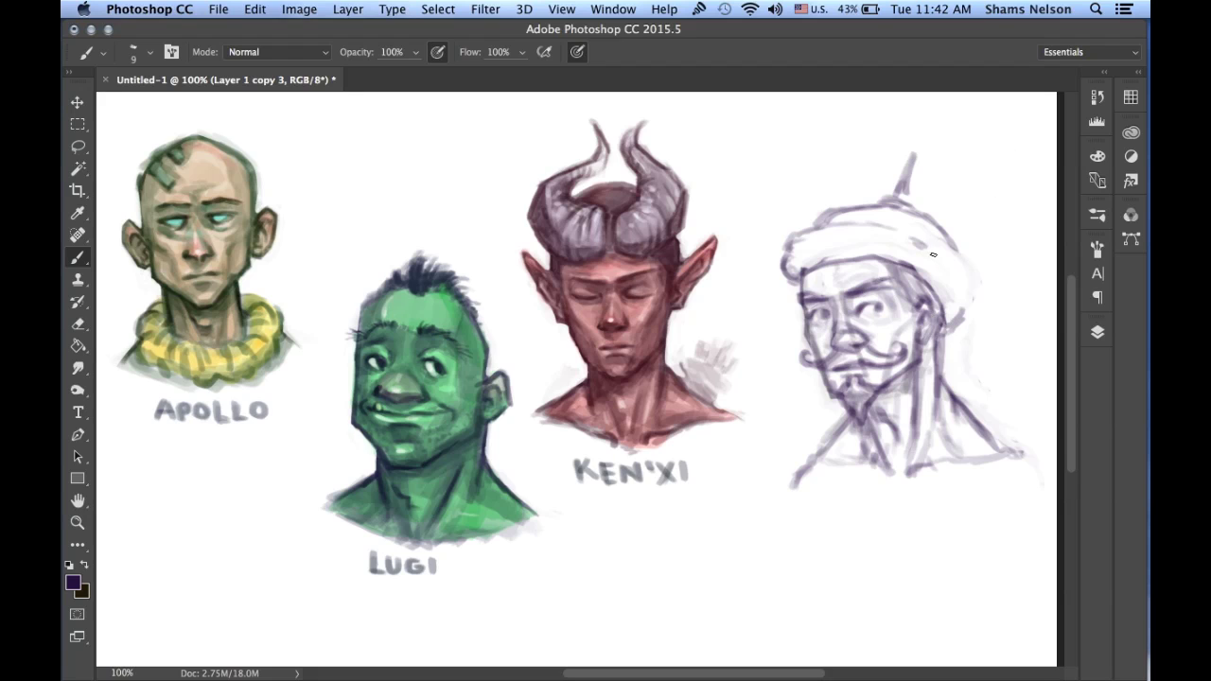
mouse_move(969, 307)
mouse_down()
mouse_move(936, 241)
mouse_move(966, 260)
mouse_move(961, 321)
mouse_move(948, 241)
mouse_up()
mouse_move(858, 211)
mouse_down()
mouse_move(801, 237)
mouse_move(899, 229)
mouse_up()
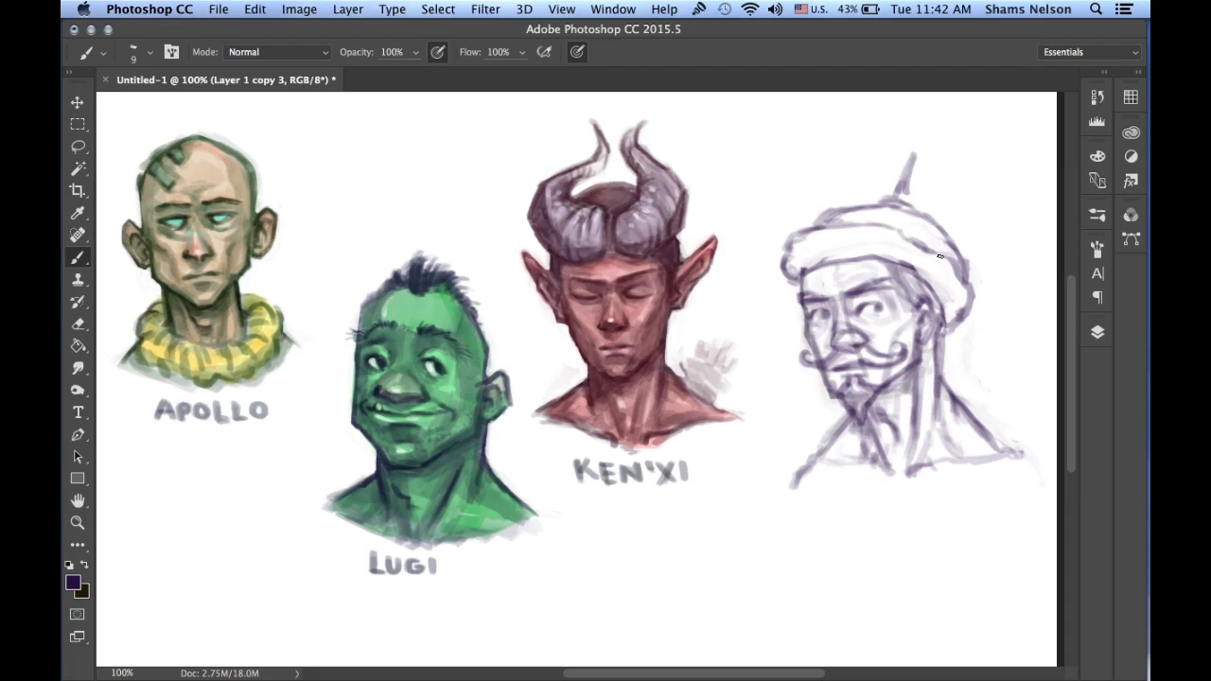
Try decorative curved stripes across the hat band.
mouse_move(821, 265)
mouse_down()
mouse_move(854, 250)
mouse_move(851, 224)
mouse_move(869, 231)
mouse_move(869, 254)
mouse_move(883, 242)
mouse_move(859, 221)
mouse_up()
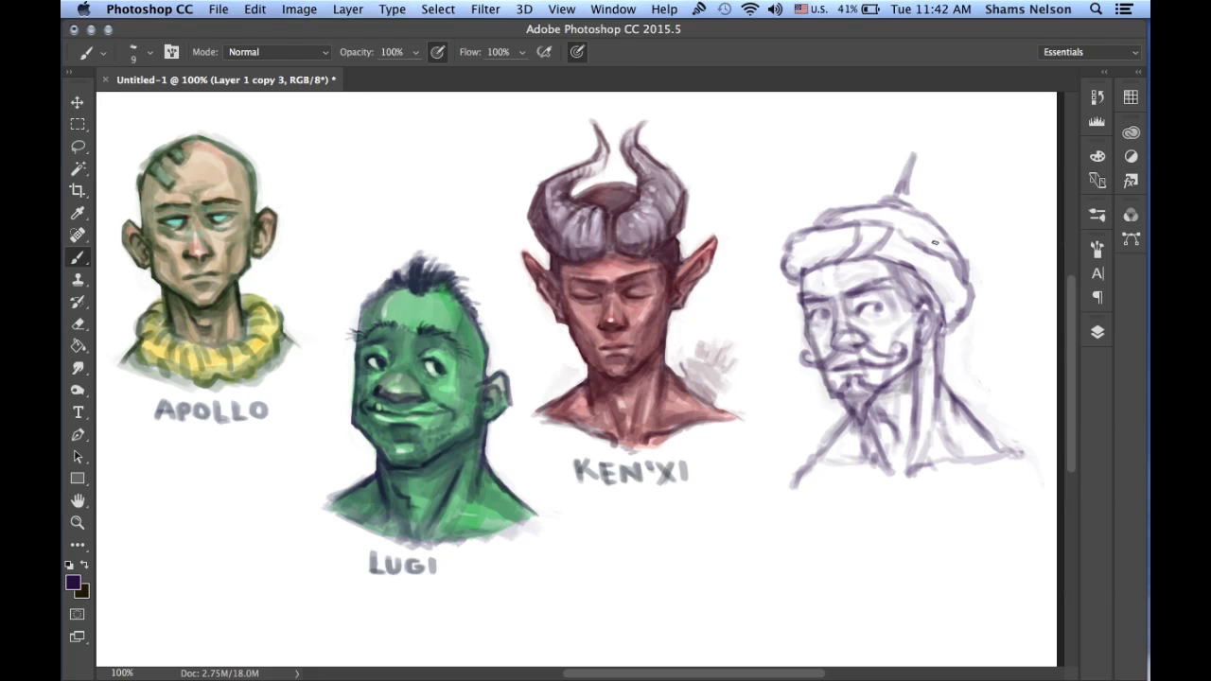
mouse_move(934, 243)
mouse_down()
mouse_move(923, 274)
mouse_move(920, 248)
mouse_move(924, 279)
mouse_move(908, 238)
mouse_up()
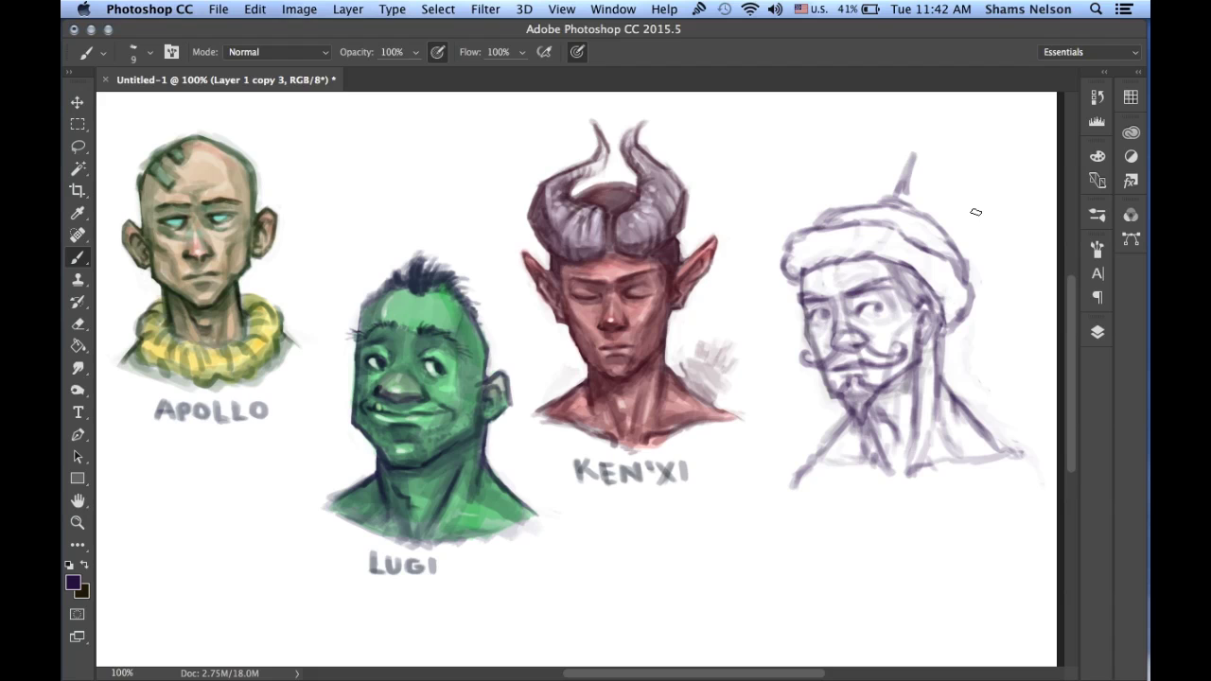
Draw loose hair strands under the hat over the forehead, temples and nape, and touch up the near cheek.
mouse_move(797, 276)
mouse_down()
mouse_move(783, 313)
mouse_move(827, 289)
mouse_move(804, 283)
mouse_move(801, 320)
mouse_up()
mouse_move(850, 263)
mouse_down()
mouse_move(845, 284)
mouse_move(857, 283)
mouse_up()
drag(874, 264, 852, 275)
mouse_move(887, 261)
mouse_down()
mouse_move(900, 290)
mouse_move(913, 281)
mouse_move(976, 312)
mouse_move(934, 310)
mouse_move(950, 339)
mouse_move(936, 353)
mouse_move(950, 337)
mouse_move(958, 382)
mouse_move(933, 342)
mouse_move(945, 413)
mouse_up()
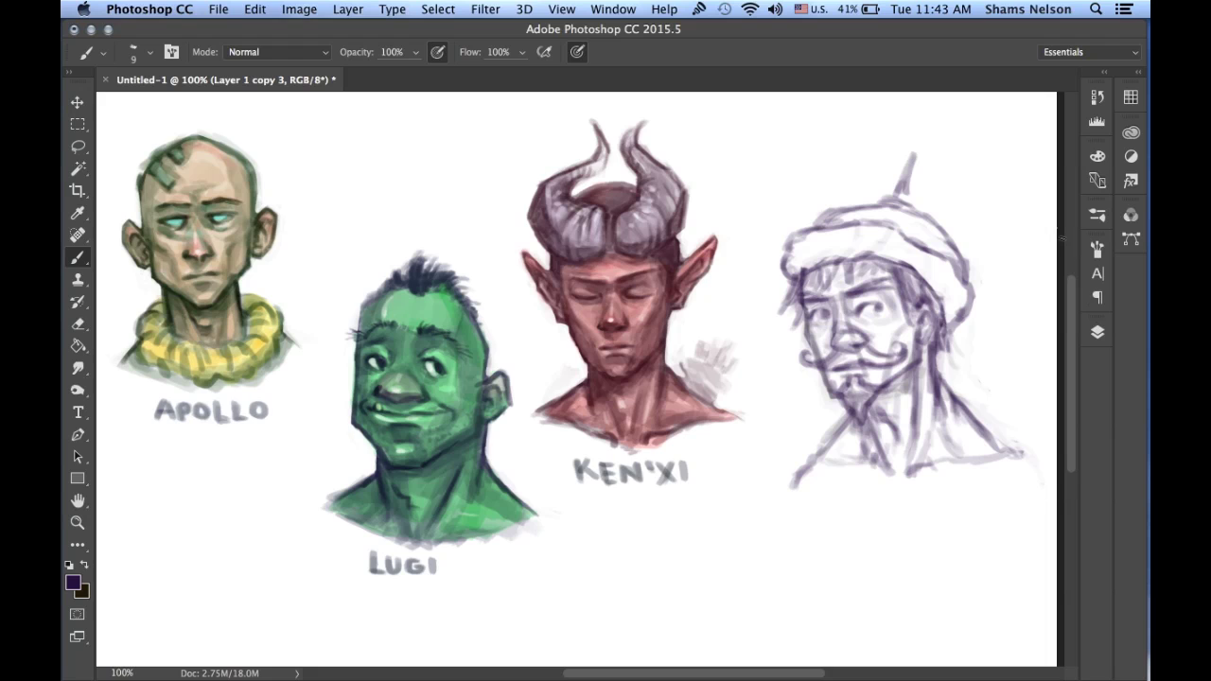
mouse_move(935, 345)
mouse_down()
mouse_move(937, 369)
mouse_move(950, 362)
mouse_up()
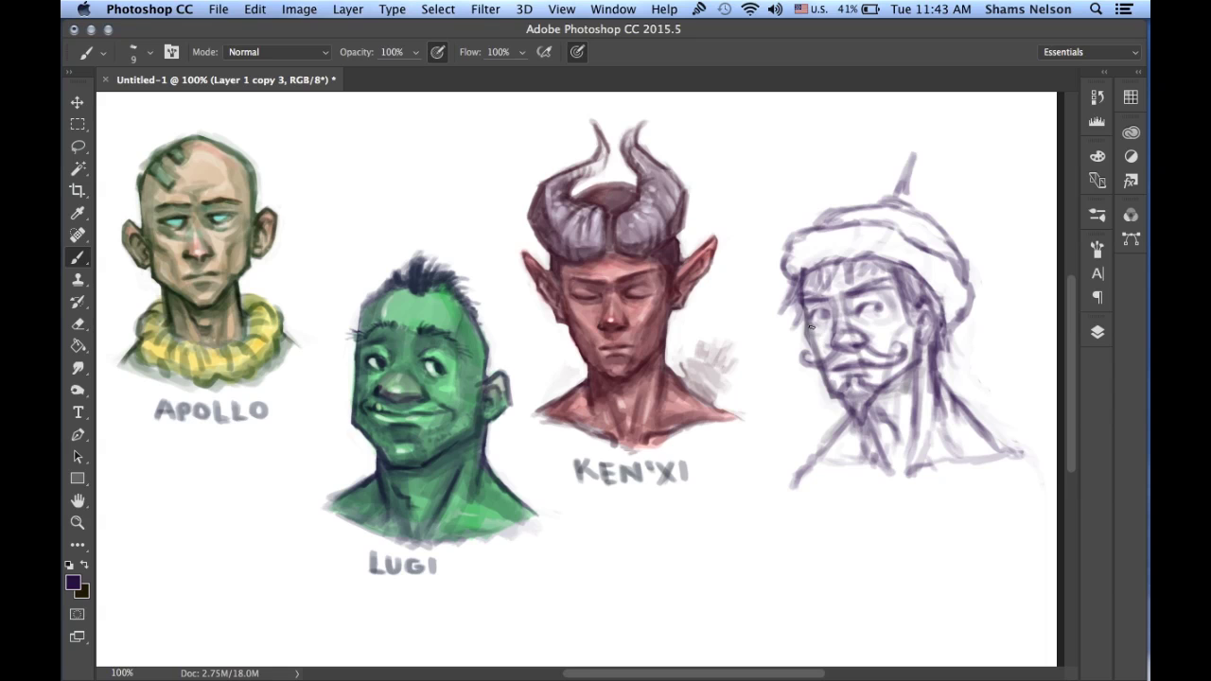
drag(901, 320, 881, 346)
Shade the rear of the hat, the side of the face and the neck in light purple with a 30 px brush.
key(bracketright)
key(bracketright)
key(bracketright)
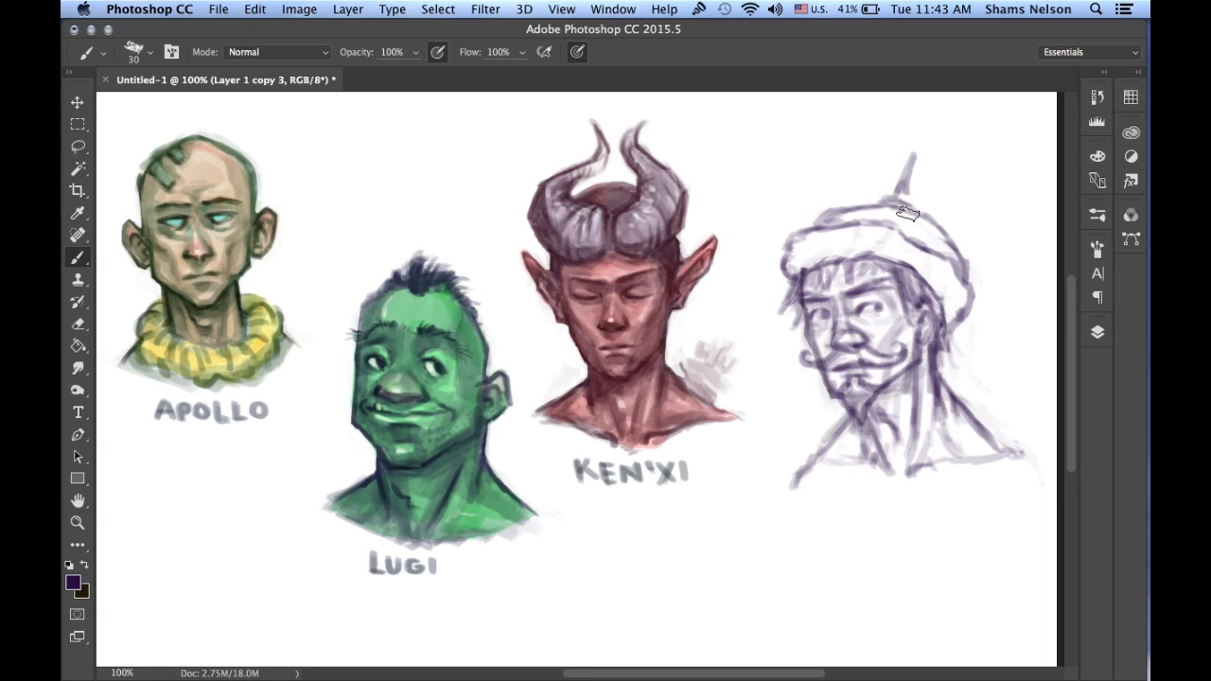
mouse_move(934, 251)
mouse_down()
mouse_move(948, 269)
mouse_move(922, 266)
mouse_move(956, 306)
mouse_up()
mouse_move(910, 269)
mouse_down()
mouse_move(901, 332)
mouse_move(915, 317)
mouse_move(919, 335)
mouse_move(961, 339)
mouse_move(936, 328)
mouse_move(921, 428)
mouse_move(890, 388)
mouse_move(881, 401)
mouse_move(912, 377)
mouse_move(947, 391)
mouse_move(933, 394)
mouse_move(978, 445)
mouse_move(928, 397)
mouse_move(931, 452)
mouse_move(909, 386)
mouse_move(868, 415)
mouse_move(891, 458)
mouse_up()
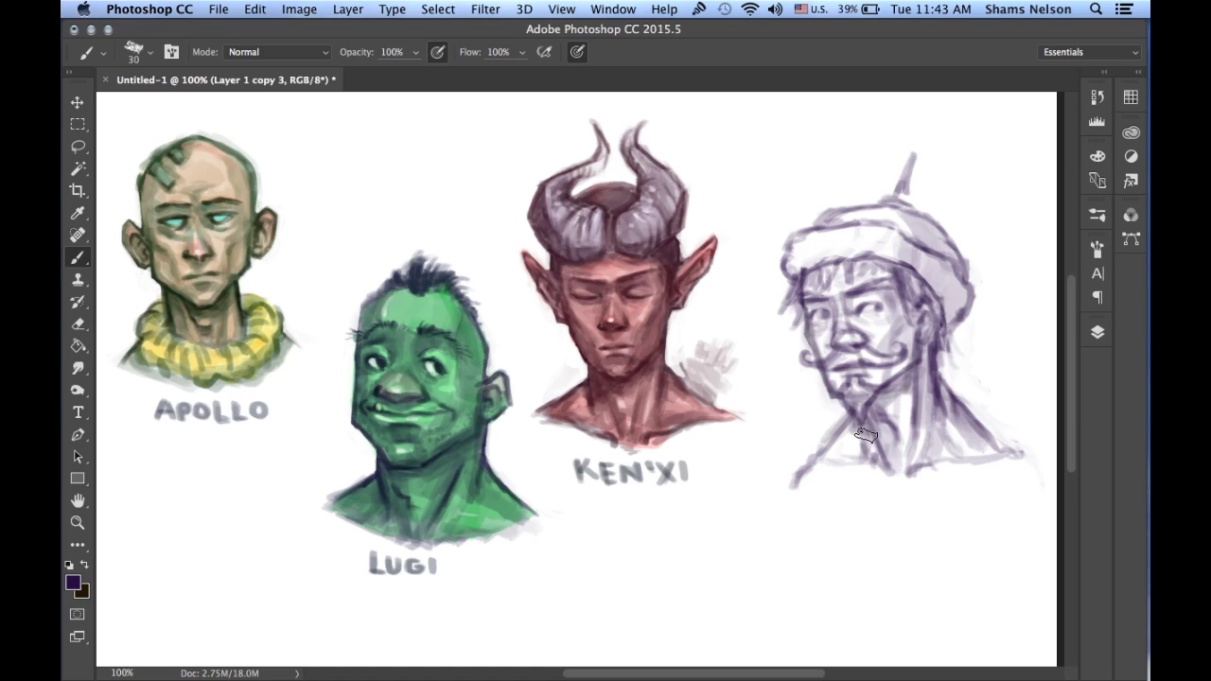
mouse_move(880, 378)
mouse_down()
mouse_move(848, 301)
mouse_move(859, 328)
mouse_move(863, 303)
mouse_move(879, 313)
mouse_move(866, 295)
mouse_move(811, 316)
mouse_move(883, 308)
mouse_up()
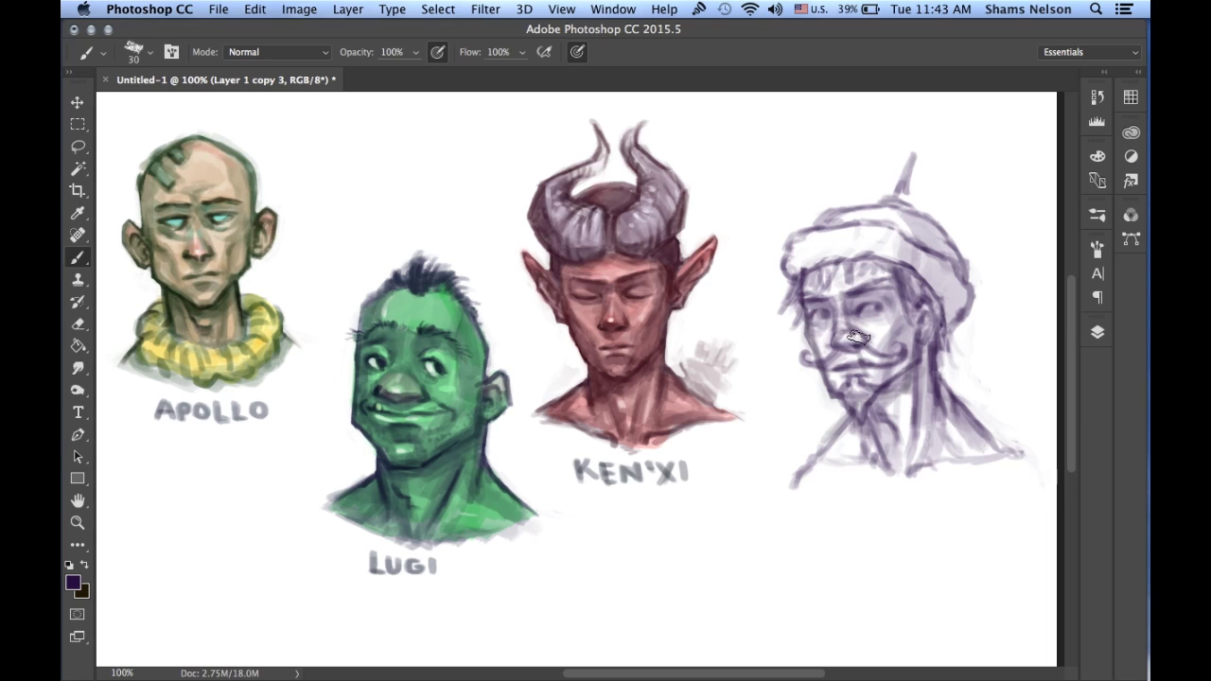
Shade under the nose and darken the moustache and goatee in purple with a 20 px brush.
mouse_move(837, 329)
mouse_down()
mouse_move(855, 339)
mouse_move(846, 325)
mouse_up()
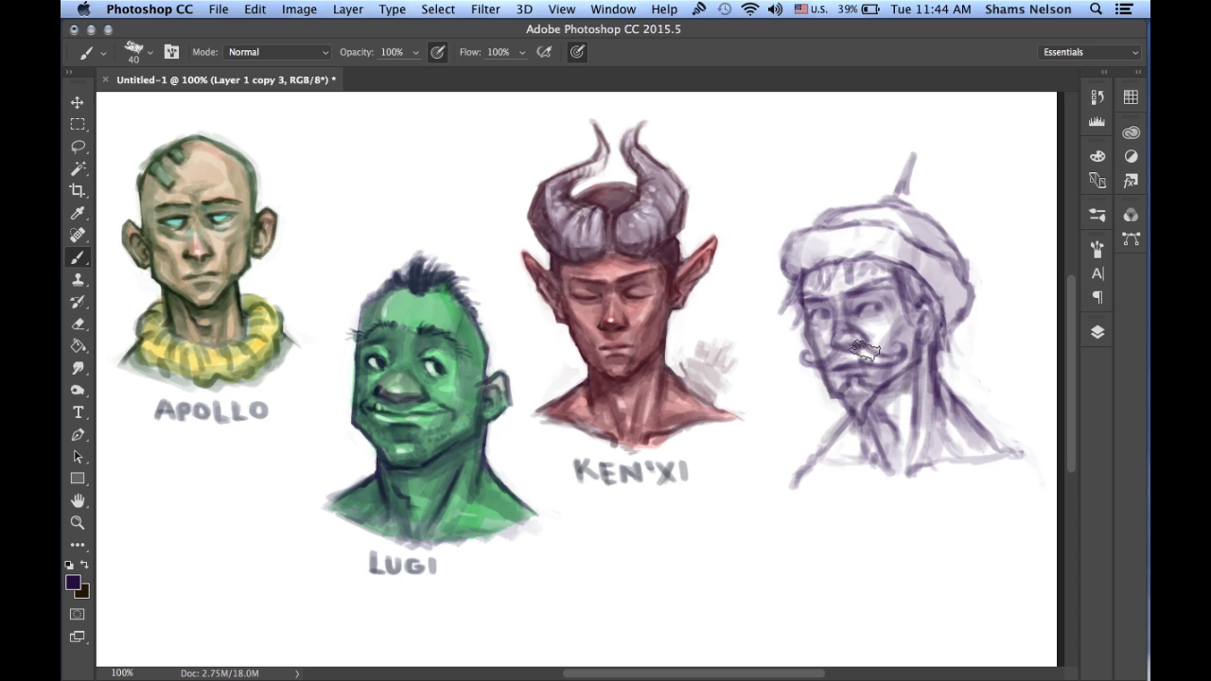
key(bracketleft)
key(bracketleft)
key(bracketright)
mouse_move(836, 370)
mouse_down()
mouse_move(888, 360)
mouse_move(873, 359)
mouse_up()
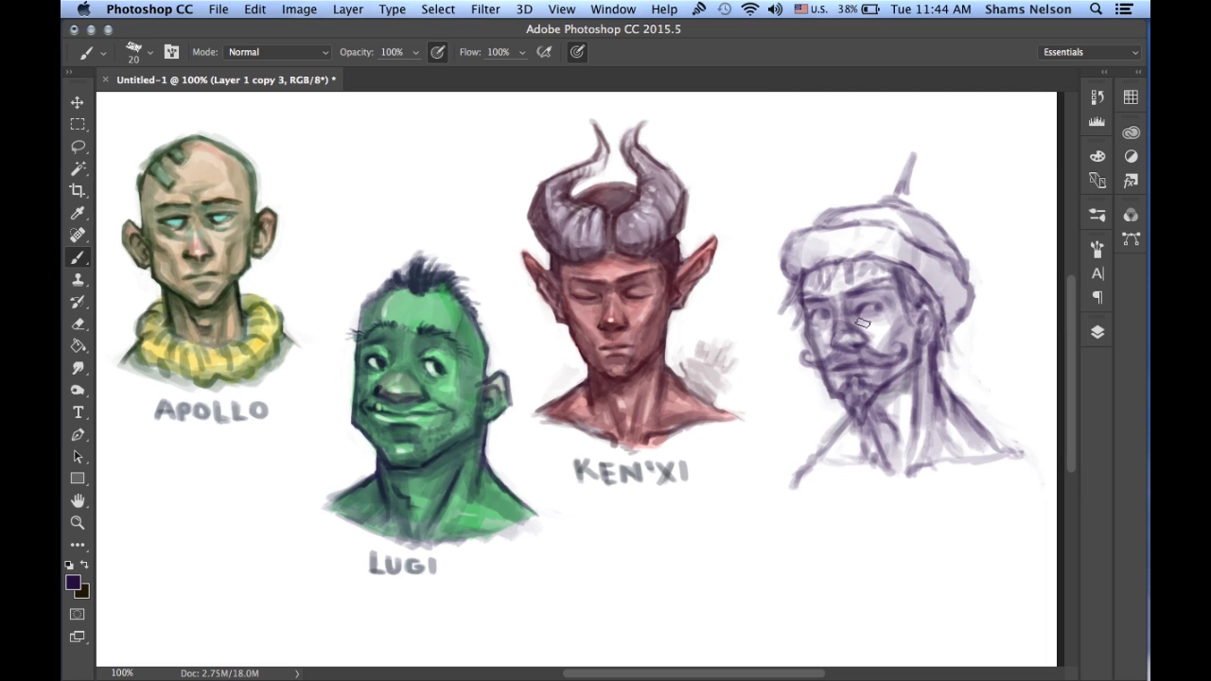
Darken the hair strands across the forehead and beside the ear with a 9 px brush.
key(bracketleft)
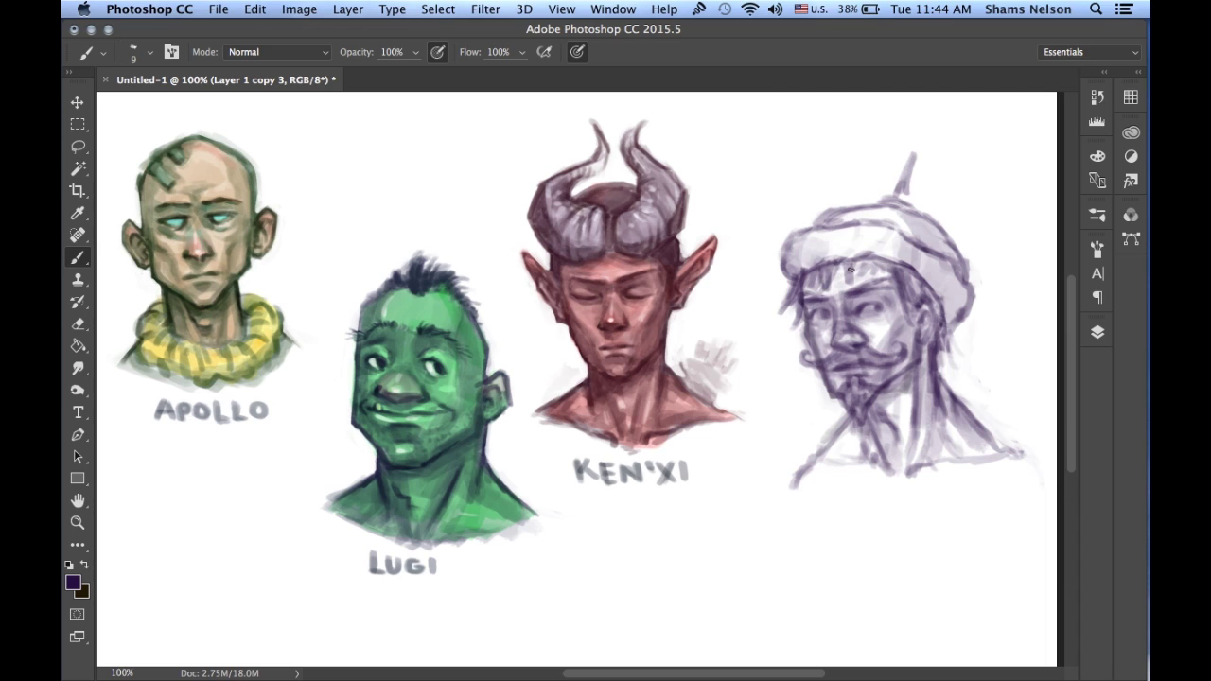
drag(863, 263, 883, 274)
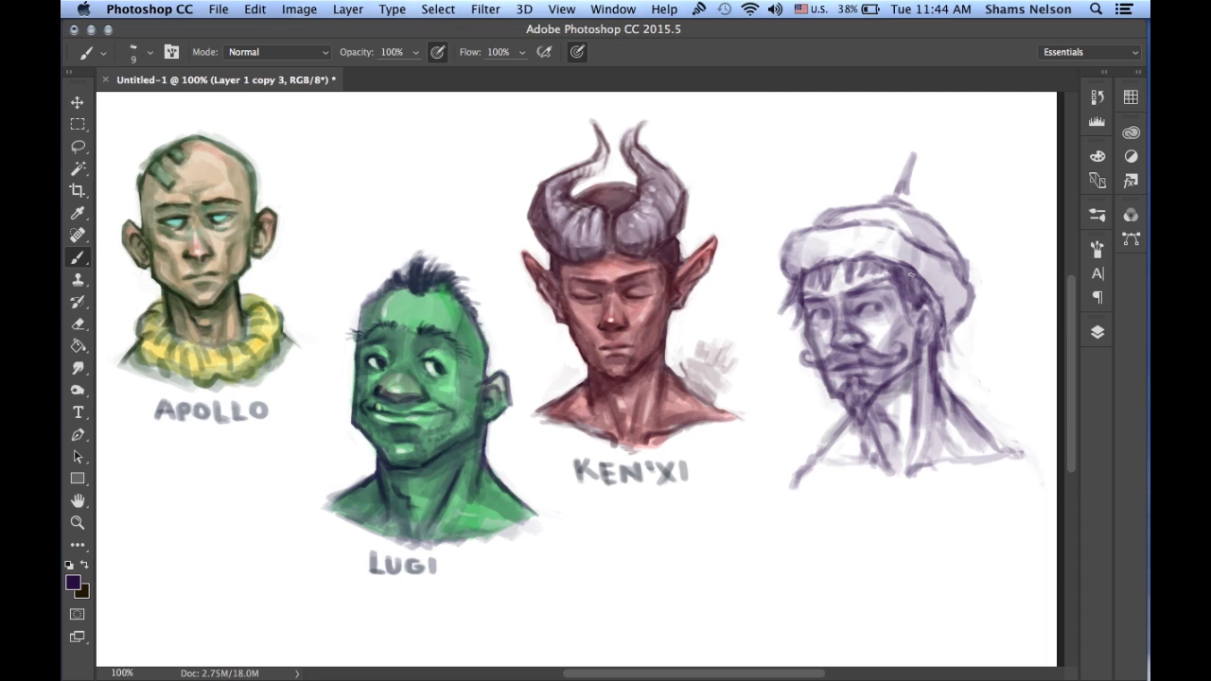
mouse_move(909, 271)
mouse_down()
mouse_move(941, 324)
mouse_move(910, 325)
mouse_up()
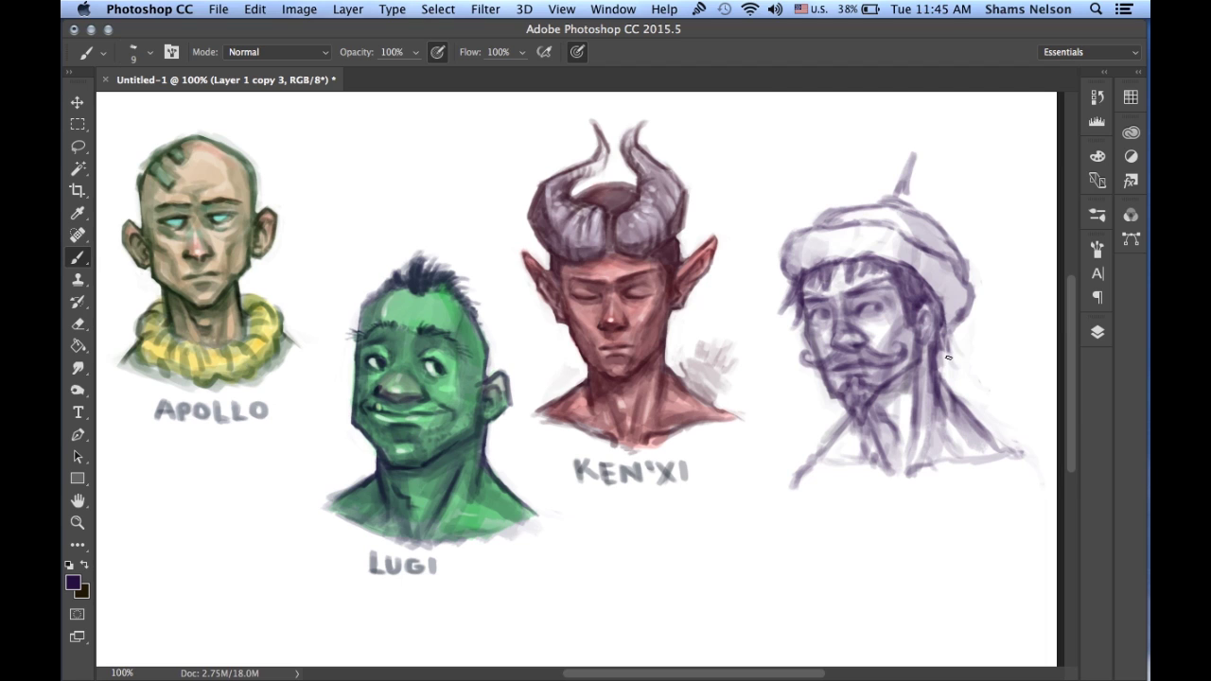
Shade the rear cheek and the area around the ear with a 30 px brush.
key(bracketright)
key(bracketright)
key(bracketright)
key(bracketright)
drag(925, 301, 897, 333)
Try out dark and light purple test swatches on the blank canvas beside the hat.
mouse_move(994, 122)
mouse_down()
mouse_move(990, 183)
mouse_move(1010, 140)
mouse_move(997, 170)
mouse_move(1010, 168)
mouse_move(981, 194)
mouse_move(985, 185)
mouse_move(990, 214)
mouse_move(1023, 193)
mouse_move(989, 151)
mouse_move(1040, 225)
mouse_move(1016, 253)
mouse_move(1030, 239)
mouse_move(1008, 292)
mouse_move(1020, 312)
mouse_move(1015, 249)
mouse_move(1029, 274)
mouse_move(1005, 335)
mouse_move(1038, 278)
mouse_up()
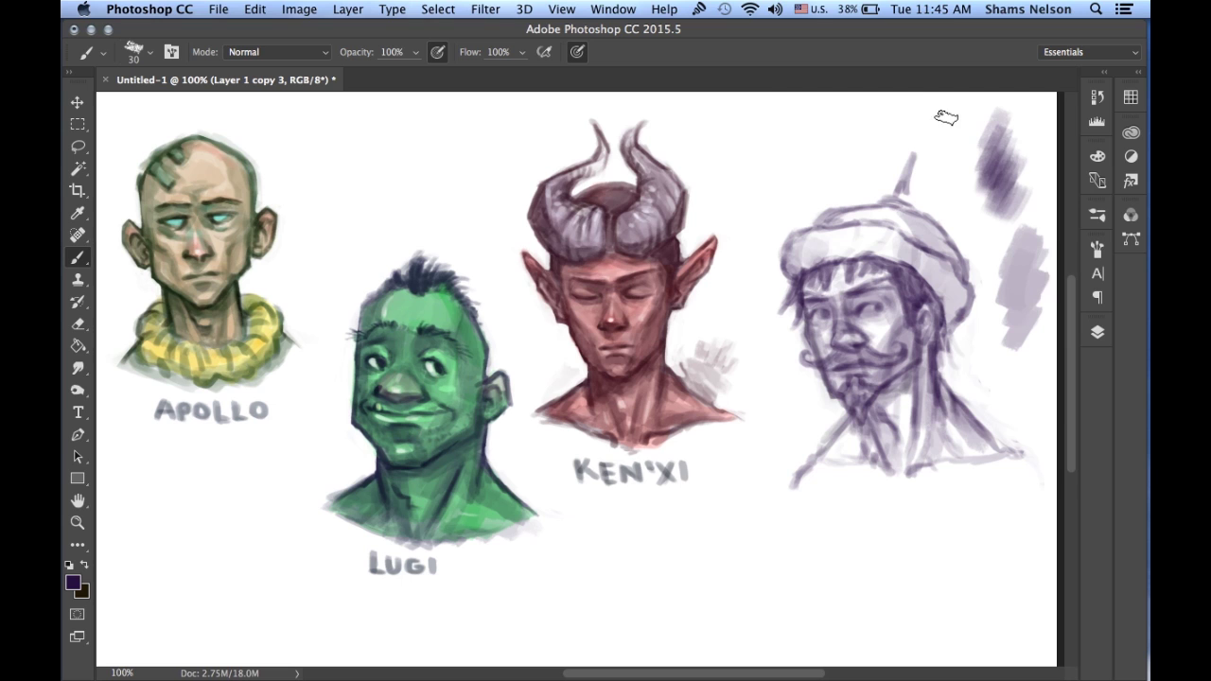
mouse_move(947, 114)
mouse_down()
mouse_move(957, 147)
mouse_move(933, 138)
mouse_move(949, 169)
mouse_move(975, 188)
mouse_up()
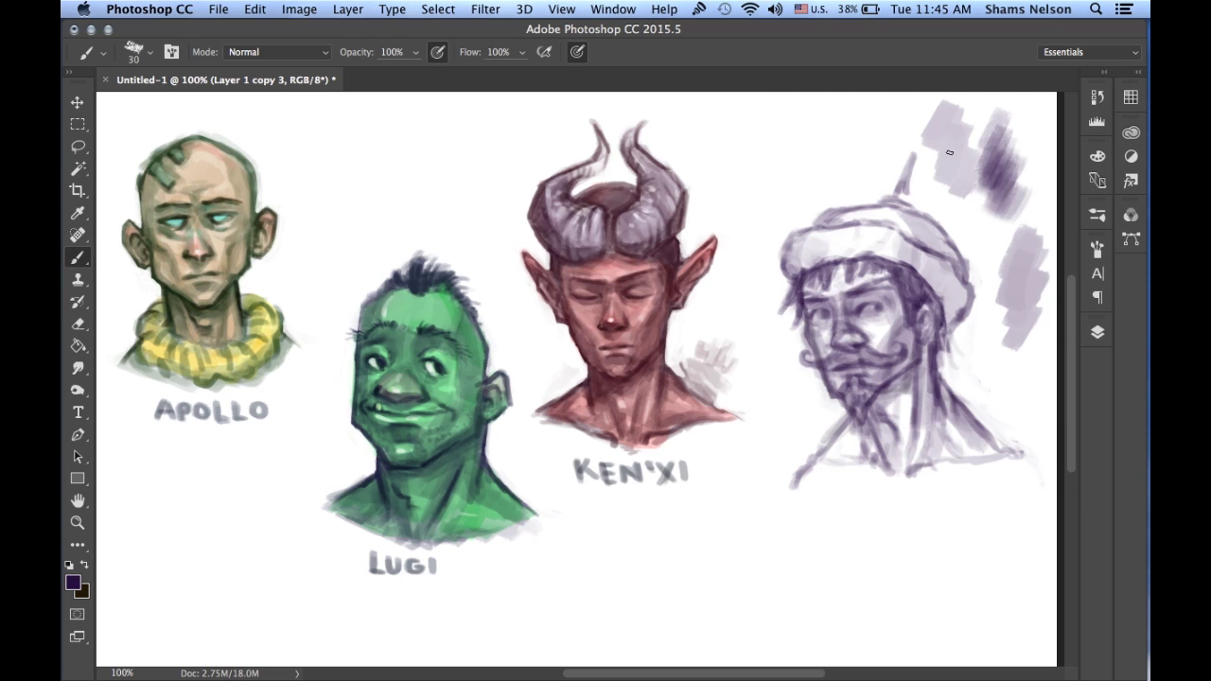
mouse_move(948, 154)
mouse_down()
mouse_move(959, 128)
mouse_move(945, 195)
mouse_move(957, 178)
mouse_move(980, 217)
mouse_move(957, 137)
mouse_move(1010, 120)
mouse_move(1005, 138)
mouse_move(1004, 104)
mouse_move(1024, 217)
mouse_move(1054, 249)
mouse_move(1008, 329)
mouse_move(965, 163)
mouse_move(932, 168)
mouse_move(909, 133)
mouse_up()
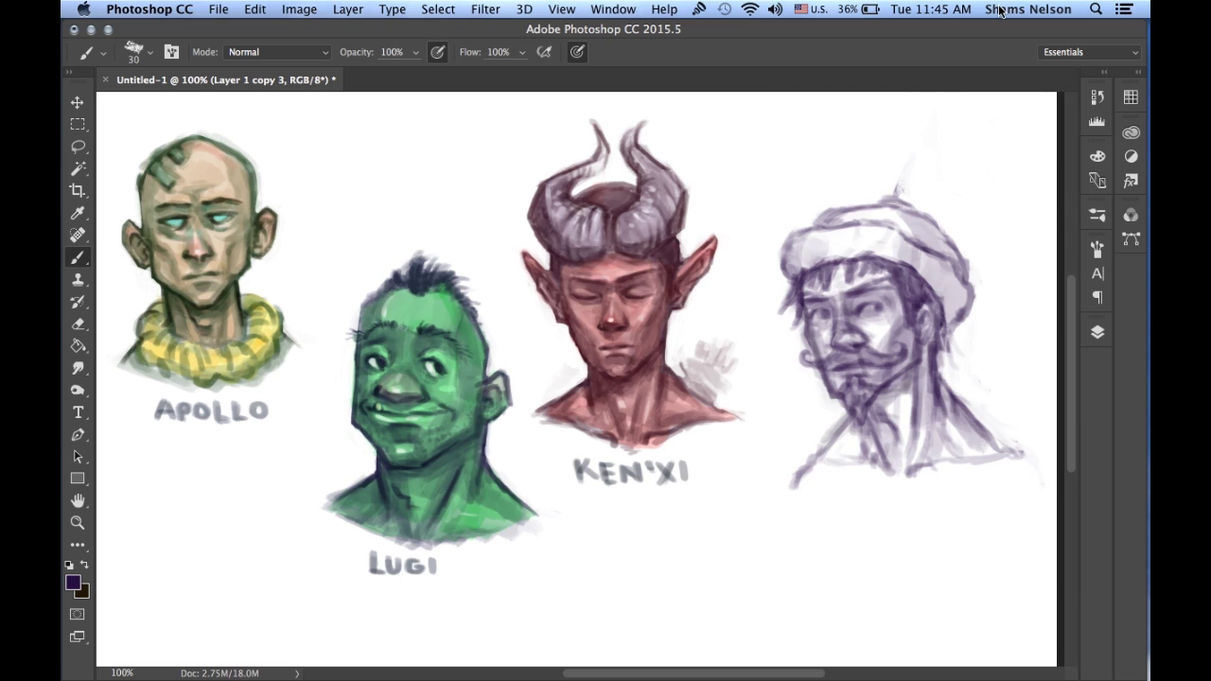
key(super+z)
mouse_move(963, 197)
mouse_down()
mouse_move(931, 102)
mouse_move(955, 123)
mouse_move(974, 112)
mouse_move(1015, 124)
mouse_move(1025, 204)
mouse_move(997, 322)
mouse_move(1016, 353)
mouse_move(1014, 257)
mouse_up()
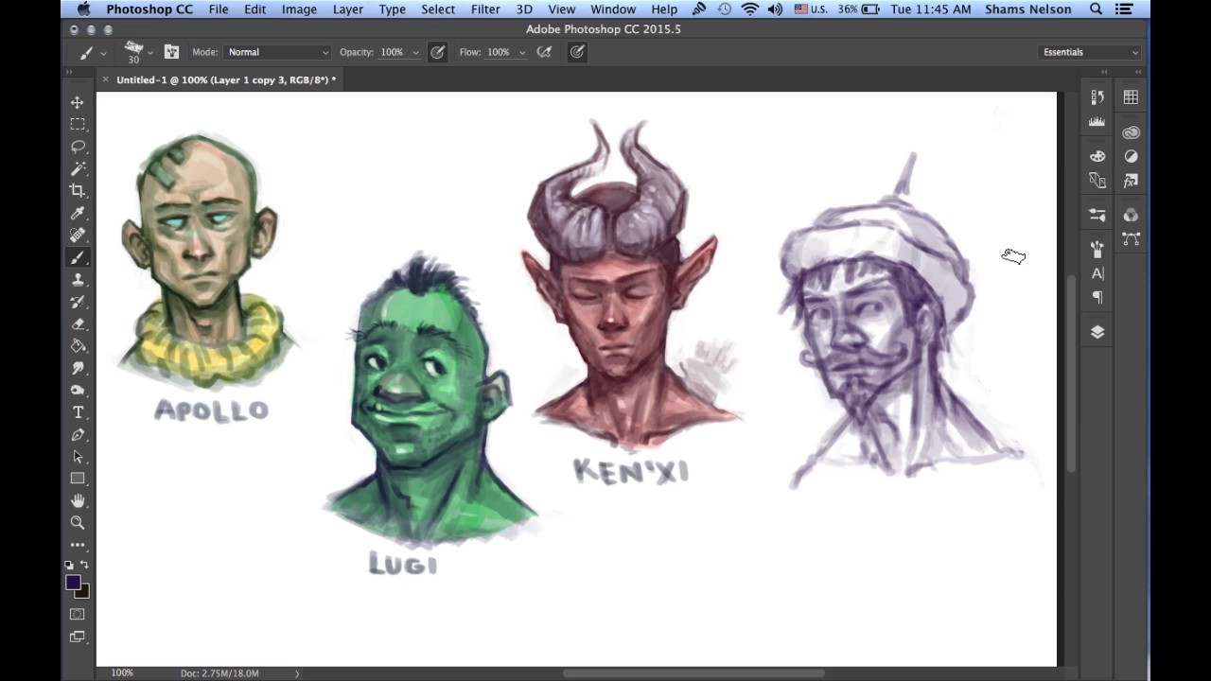
Shade the hat's crown above the band and the band's lower edge with a 15 px brush.
key(bracketleft)
key(bracketleft)
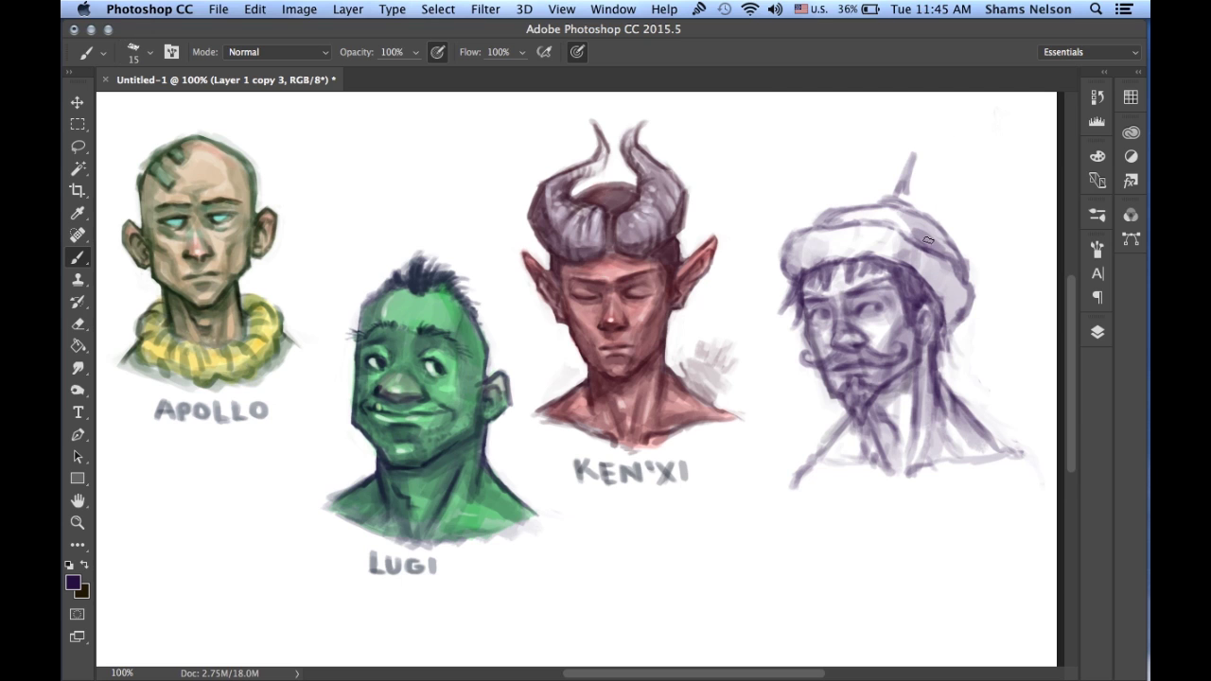
drag(914, 235, 870, 218)
drag(908, 270, 951, 322)
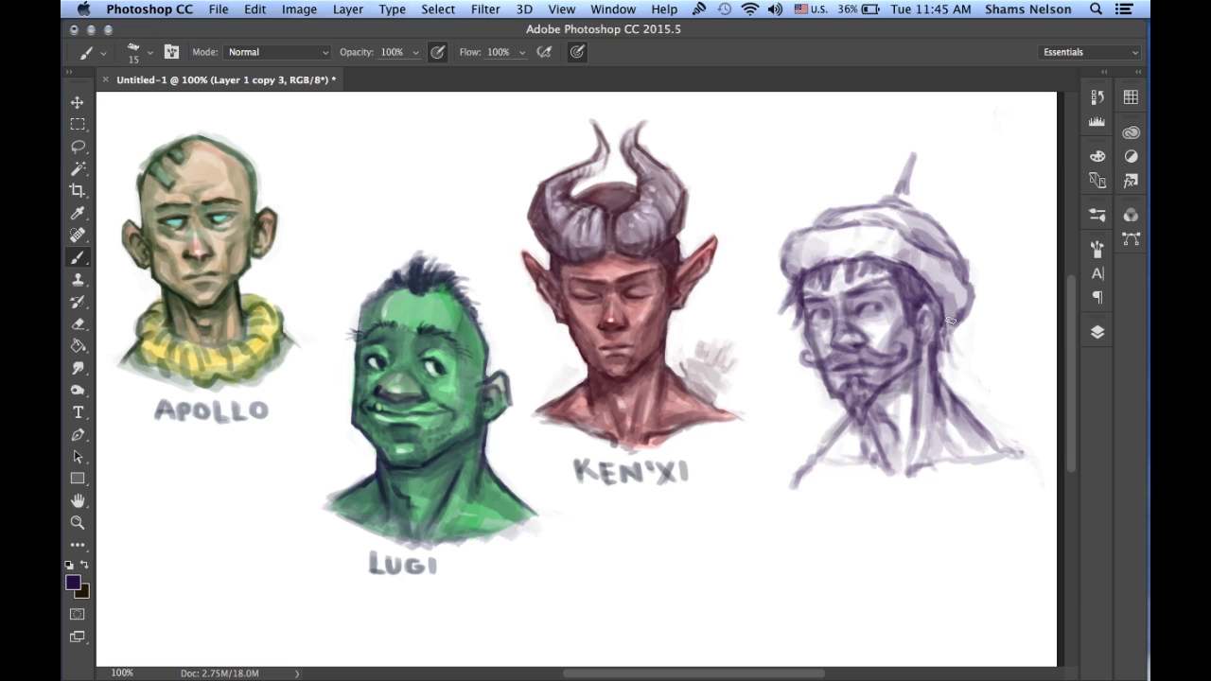
mouse_move(806, 265)
mouse_down()
mouse_move(903, 253)
mouse_move(881, 253)
mouse_move(907, 264)
mouse_move(876, 251)
mouse_move(813, 258)
mouse_move(846, 243)
mouse_move(804, 255)
mouse_move(881, 244)
mouse_move(960, 305)
mouse_up()
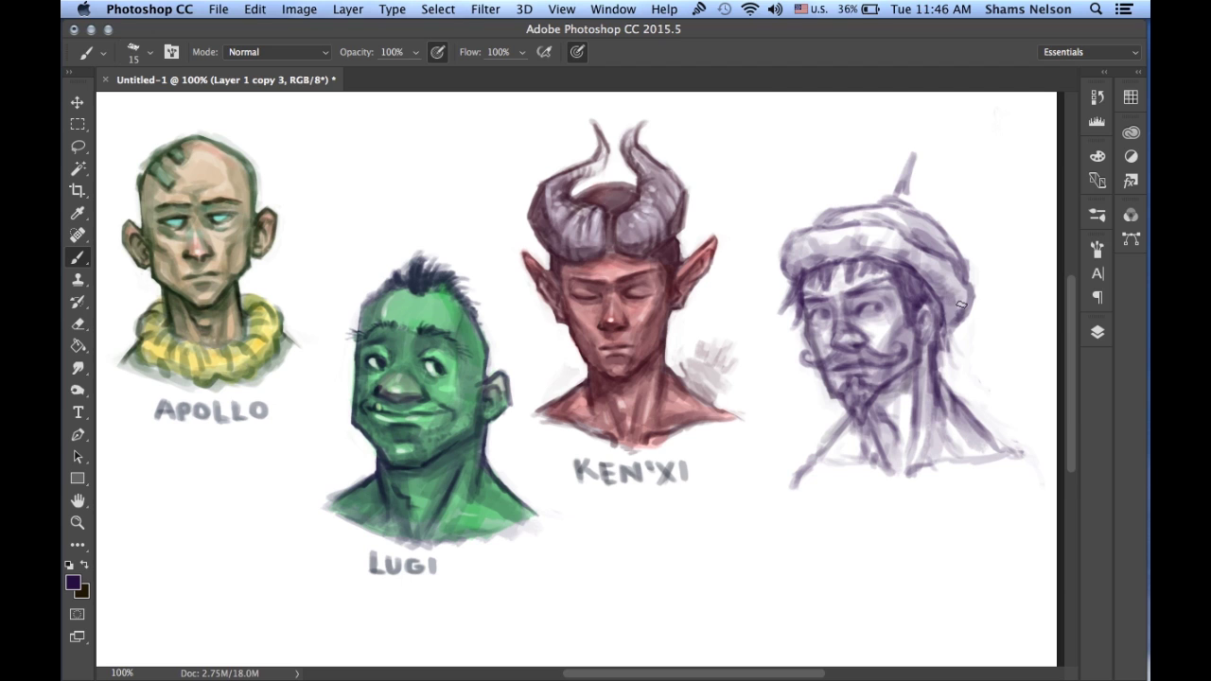
Shade the neck, draw a curved lower edge for the bust and clear the old shoulder lines beyond it.
mouse_move(932, 356)
mouse_down()
mouse_move(877, 398)
mouse_move(920, 368)
mouse_move(919, 388)
mouse_move(896, 395)
mouse_move(917, 380)
mouse_move(907, 416)
mouse_move(899, 400)
mouse_move(876, 411)
mouse_move(929, 367)
mouse_move(902, 398)
mouse_move(876, 410)
mouse_move(932, 352)
mouse_move(908, 397)
mouse_move(919, 396)
mouse_move(897, 402)
mouse_move(935, 390)
mouse_move(936, 415)
mouse_move(876, 396)
mouse_move(871, 427)
mouse_up()
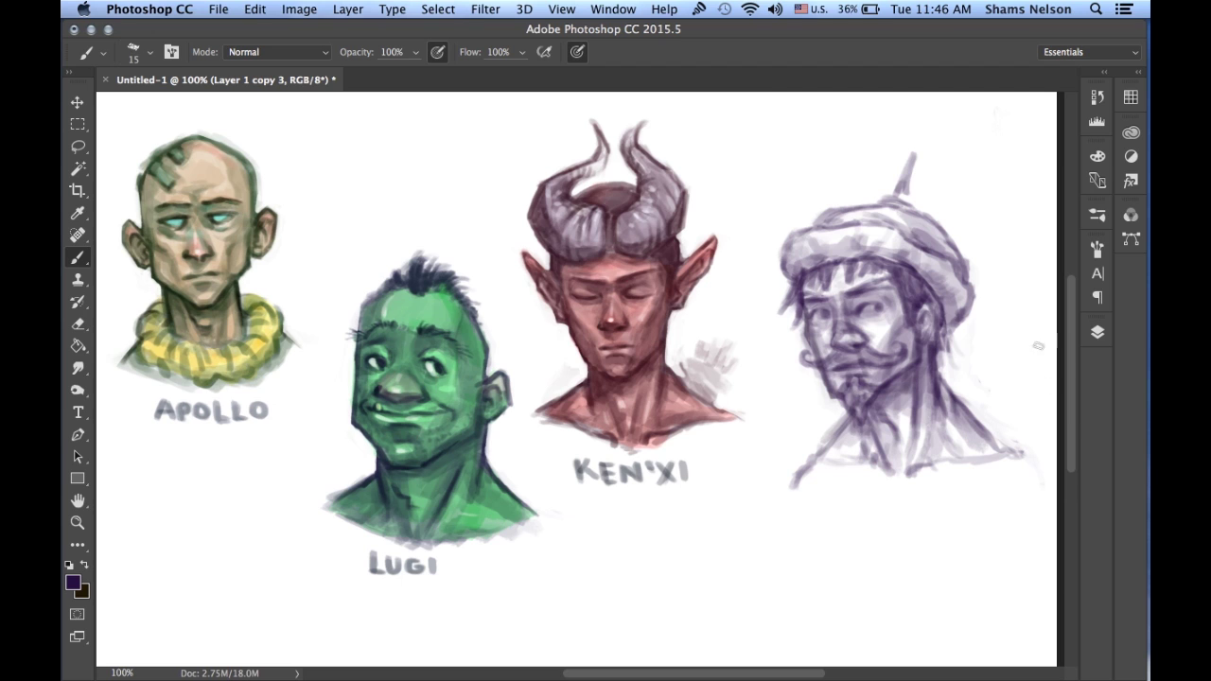
mouse_move(822, 445)
mouse_down()
mouse_move(869, 466)
mouse_move(852, 452)
mouse_move(923, 467)
mouse_move(974, 452)
mouse_move(1001, 432)
mouse_move(941, 388)
mouse_move(998, 422)
mouse_move(958, 403)
mouse_up()
mouse_move(841, 444)
mouse_down()
mouse_move(823, 434)
mouse_move(839, 420)
mouse_move(845, 443)
mouse_move(968, 419)
mouse_move(1003, 428)
mouse_move(915, 423)
mouse_up()
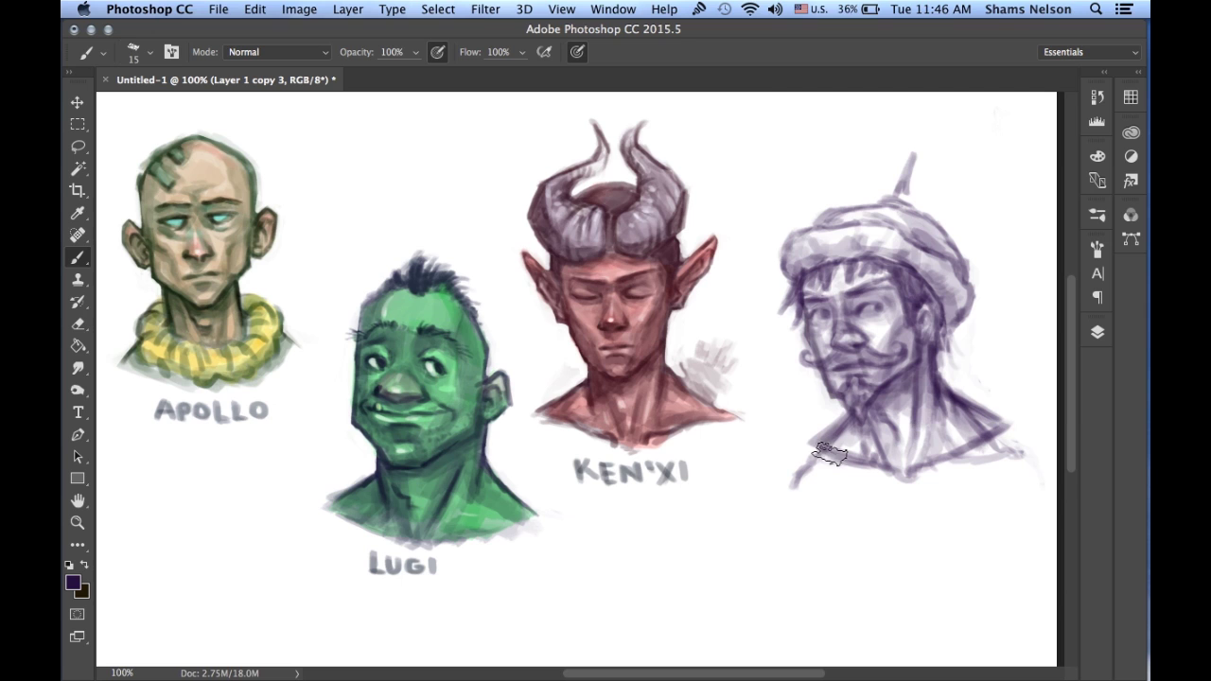
drag(829, 454, 791, 492)
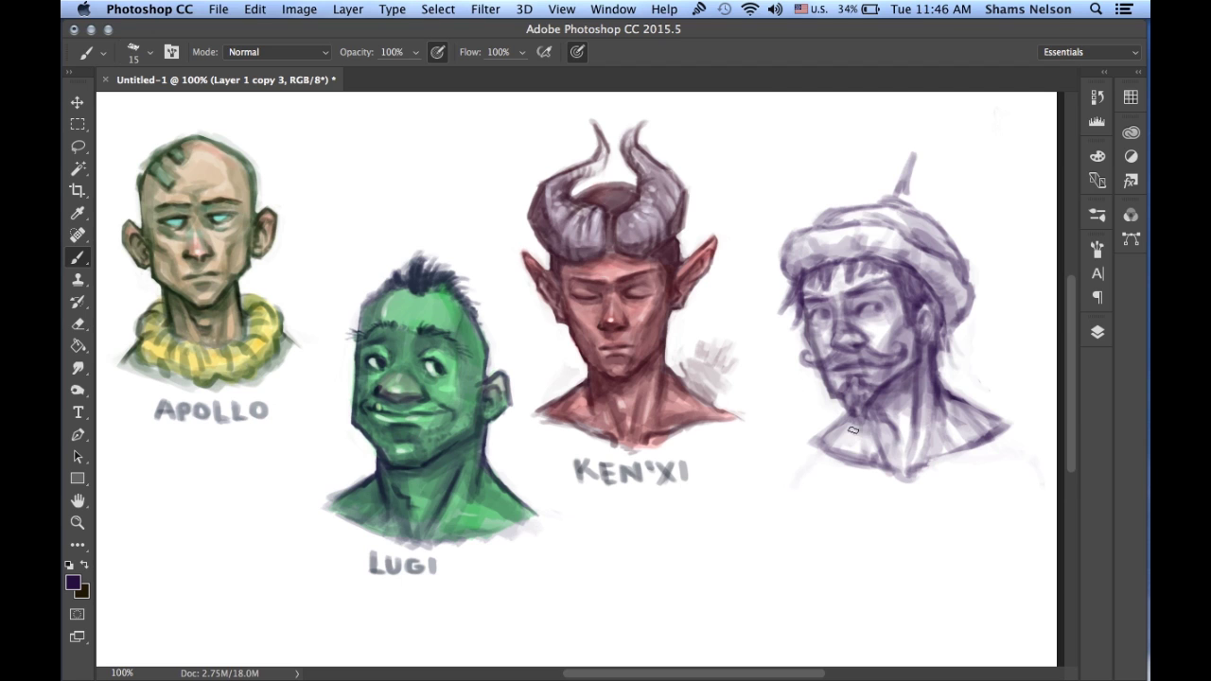
Shade the chest around the collarbones and the neck beneath the goatee with broader strokes.
mouse_move(853, 430)
mouse_down()
mouse_move(838, 443)
mouse_move(888, 461)
mouse_up()
key(bracketright)
key(bracketright)
key(bracketright)
mouse_move(865, 410)
mouse_down()
mouse_move(865, 433)
mouse_move(881, 438)
mouse_move(893, 417)
mouse_up()
Refine the cheek and the hairline under the hat band with a 10 px brush.
key(bracketleft)
key(bracketleft)
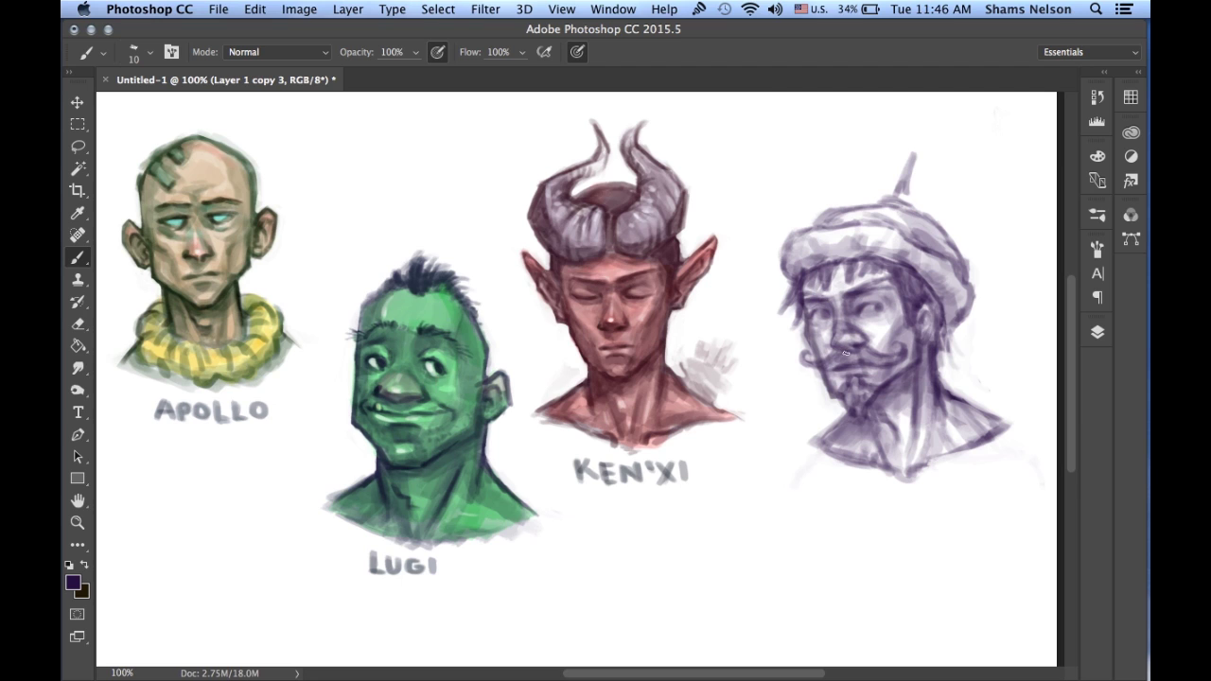
drag(897, 340, 902, 319)
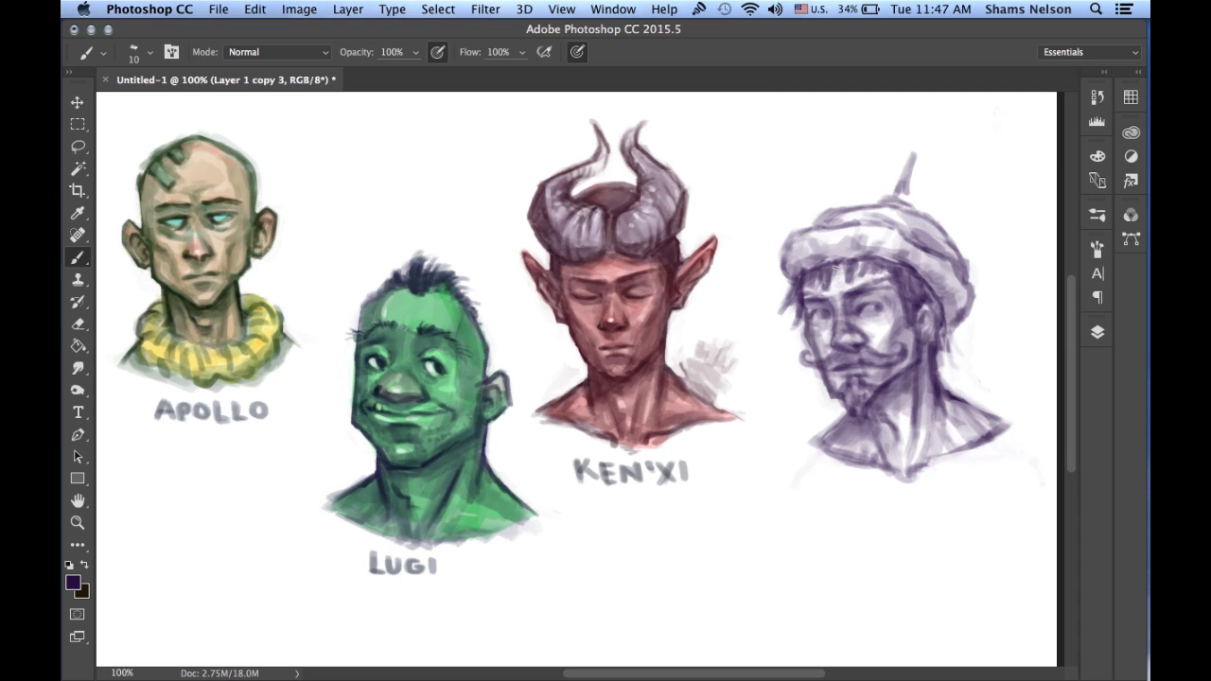
mouse_move(836, 260)
mouse_down()
mouse_move(805, 263)
mouse_move(870, 251)
mouse_move(922, 272)
mouse_up()
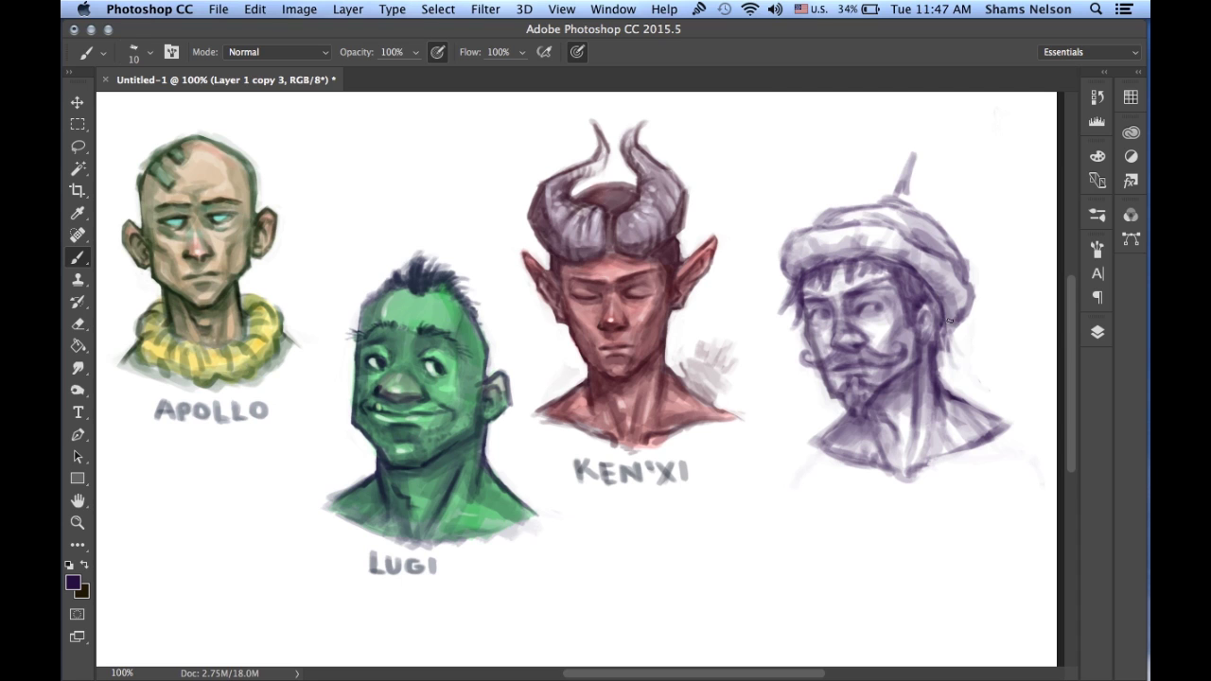
Darken the rear of the hat's crown and band with a 30 px brush.
key(bracketright)
key(bracketright)
mouse_move(946, 253)
mouse_down()
mouse_move(944, 294)
mouse_move(927, 220)
mouse_up()
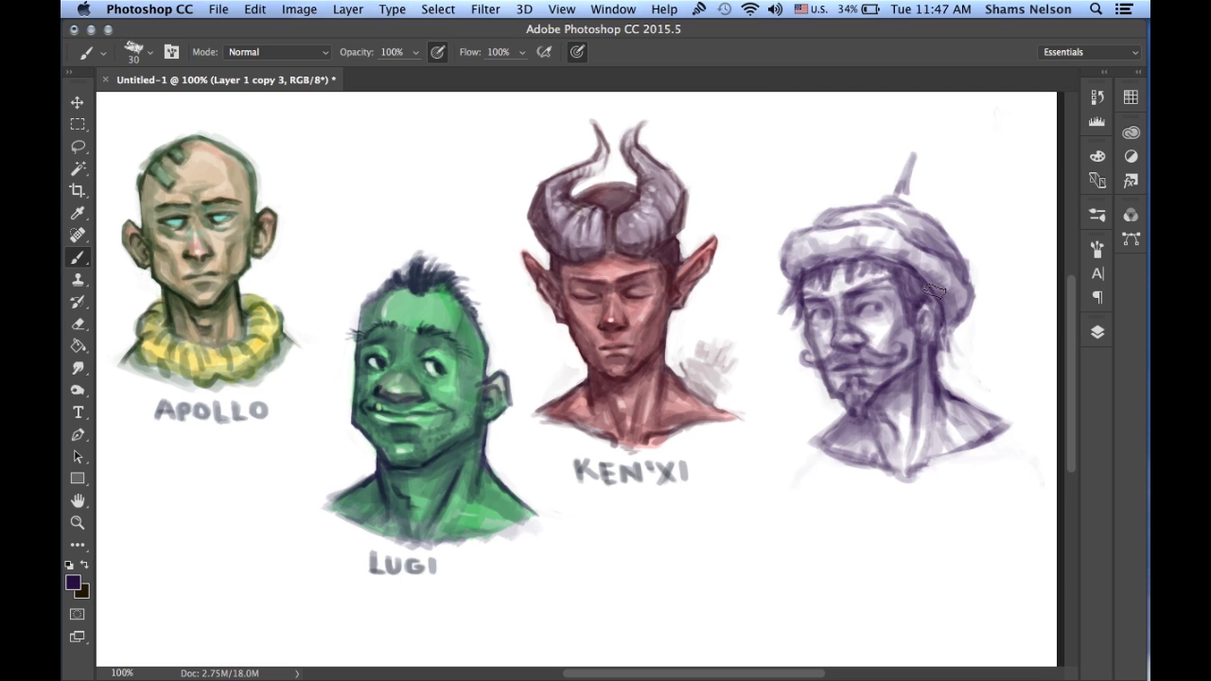
drag(933, 269, 919, 223)
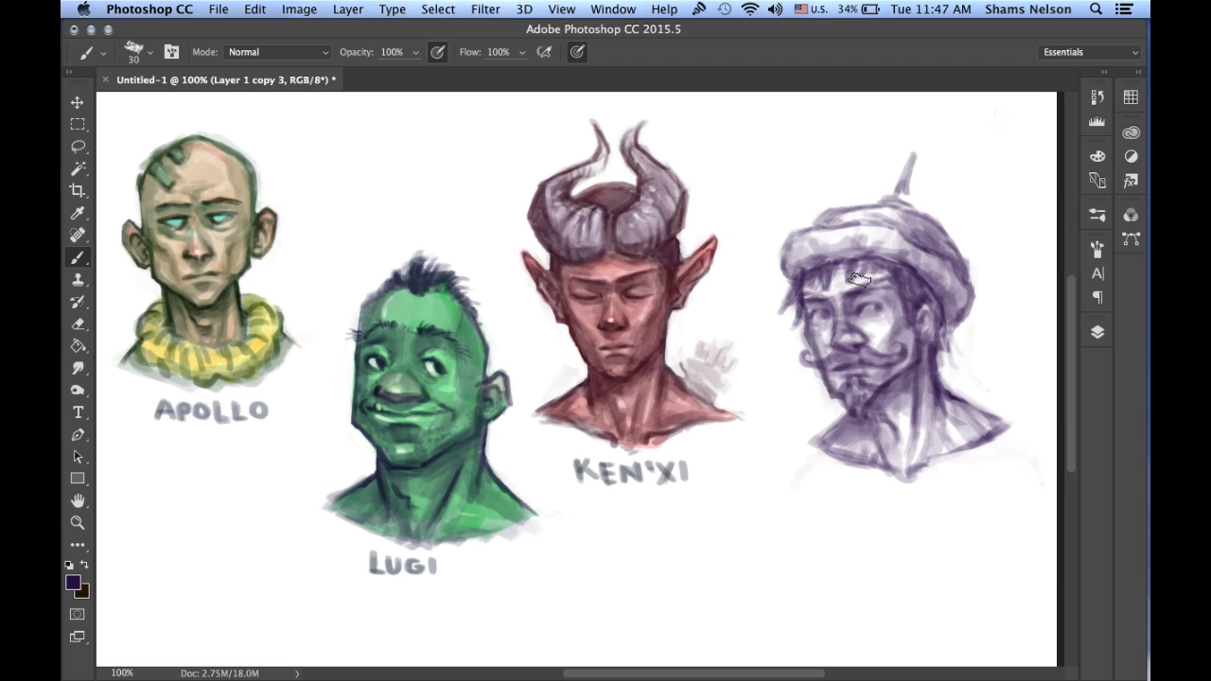
Lay a broad purple midtone over the hat, face, neck and chest with 80 and 70 px brushes.
key(bracketright)
key(bracketright)
key(bracketright)
key(bracketright)
key(bracketright)
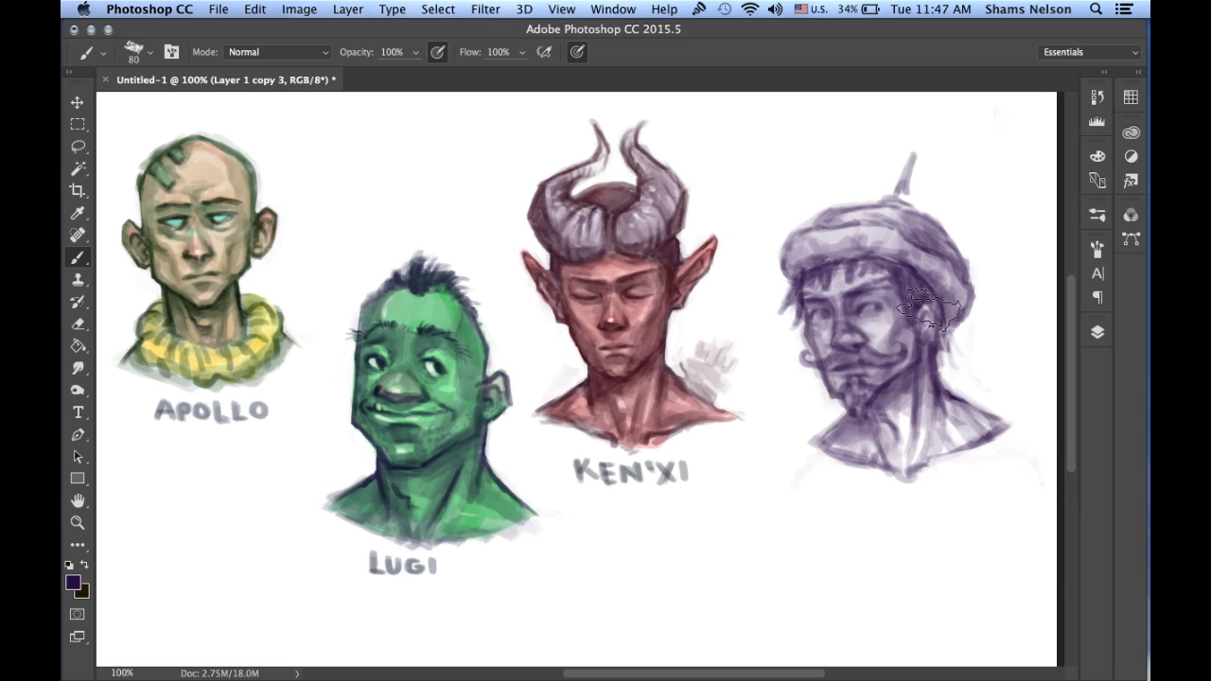
mouse_move(866, 372)
mouse_down()
mouse_move(907, 370)
mouse_move(885, 431)
mouse_move(858, 441)
mouse_move(919, 458)
mouse_move(913, 394)
mouse_move(943, 427)
mouse_move(931, 415)
mouse_move(975, 428)
mouse_move(932, 408)
mouse_move(878, 427)
mouse_up()
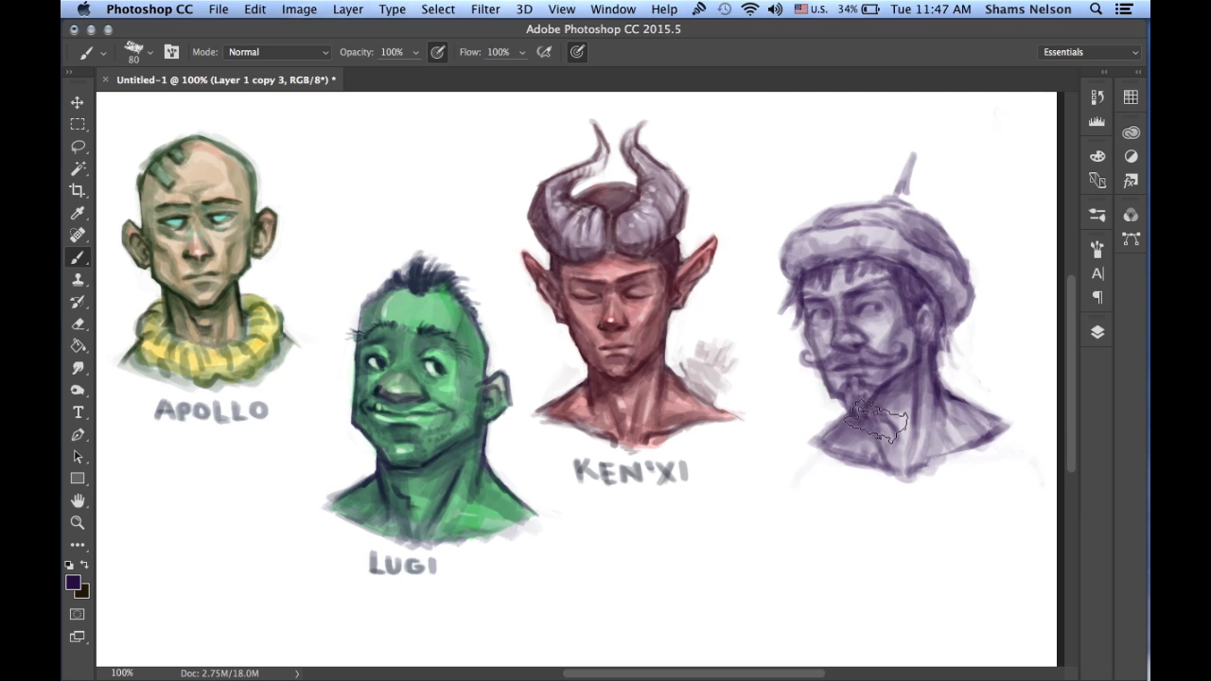
mouse_move(894, 233)
mouse_down()
mouse_move(865, 226)
mouse_move(898, 223)
mouse_up()
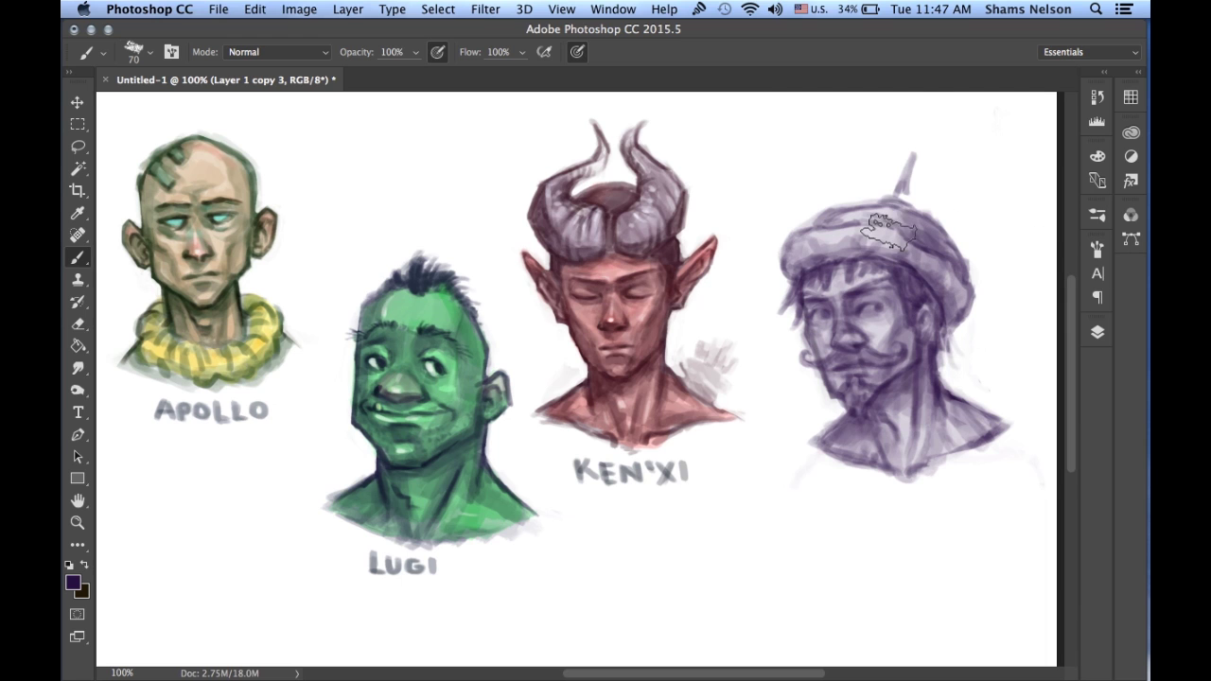
Redraw the hat's spike as a darker, sharper point with a 10 px brush.
key(bracketleft)
key(bracketleft)
key(bracketleft)
key(bracketleft)
key(bracketleft)
key(bracketleft)
key(bracketleft)
drag(910, 166, 913, 159)
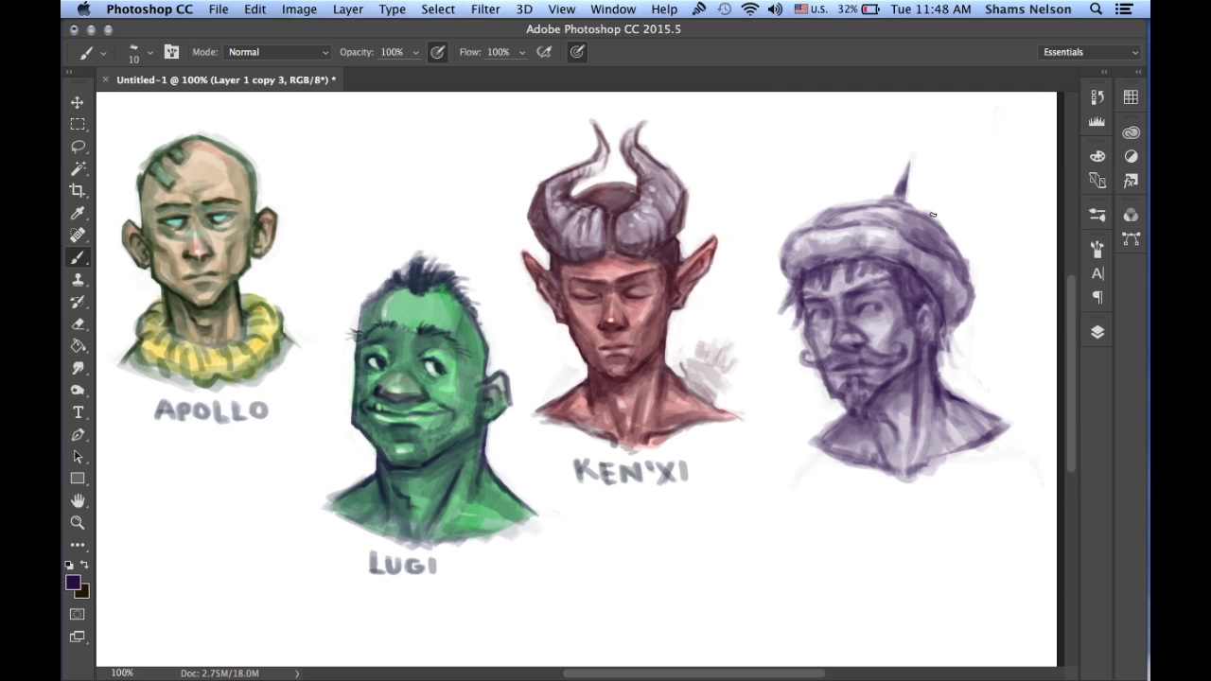
Deepen the overall purple tone across the hat, face and shoulder with a 70 px brush.
key(bracketright)
key(bracketright)
key(bracketright)
key(bracketright)
key(bracketright)
key(bracketright)
mouse_move(848, 237)
mouse_down()
mouse_move(806, 251)
mouse_move(902, 225)
mouse_move(946, 305)
mouse_move(818, 301)
mouse_move(873, 294)
mouse_move(829, 350)
mouse_move(847, 370)
mouse_move(915, 354)
mouse_move(880, 418)
mouse_move(891, 460)
mouse_move(933, 456)
mouse_move(988, 431)
mouse_up()
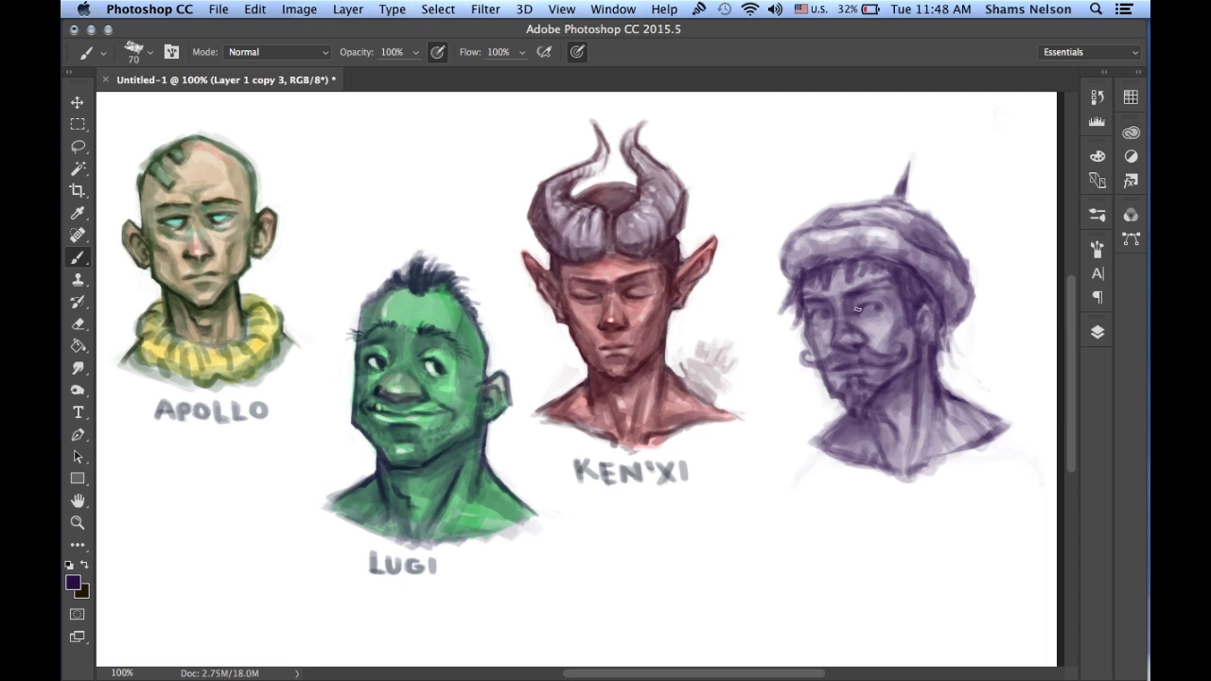
drag(860, 309, 864, 309)
key(super+z)
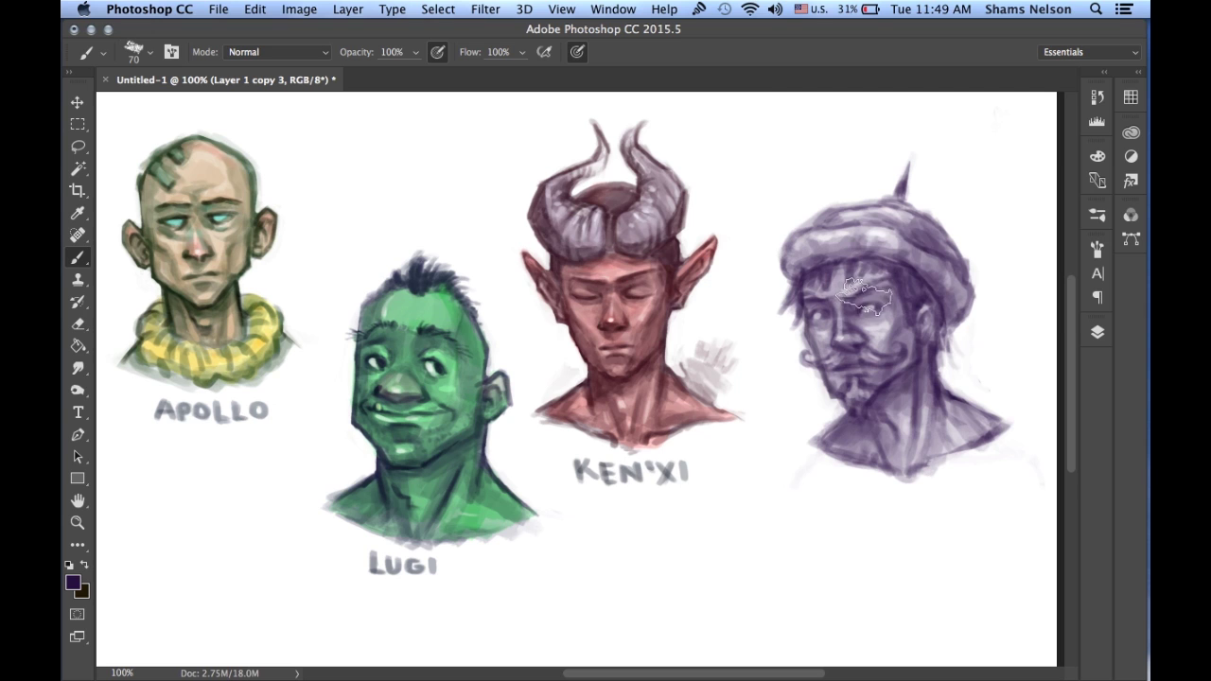
Define the eyes, brows, cheek, goatee and front of the neck using 10 px and 7 px brushes.
key(bracketleft)
key(bracketleft)
key(bracketleft)
key(bracketleft)
key(bracketleft)
key(bracketleft)
key(bracketleft)
key(bracketleft)
key(bracketleft)
key(bracketleft)
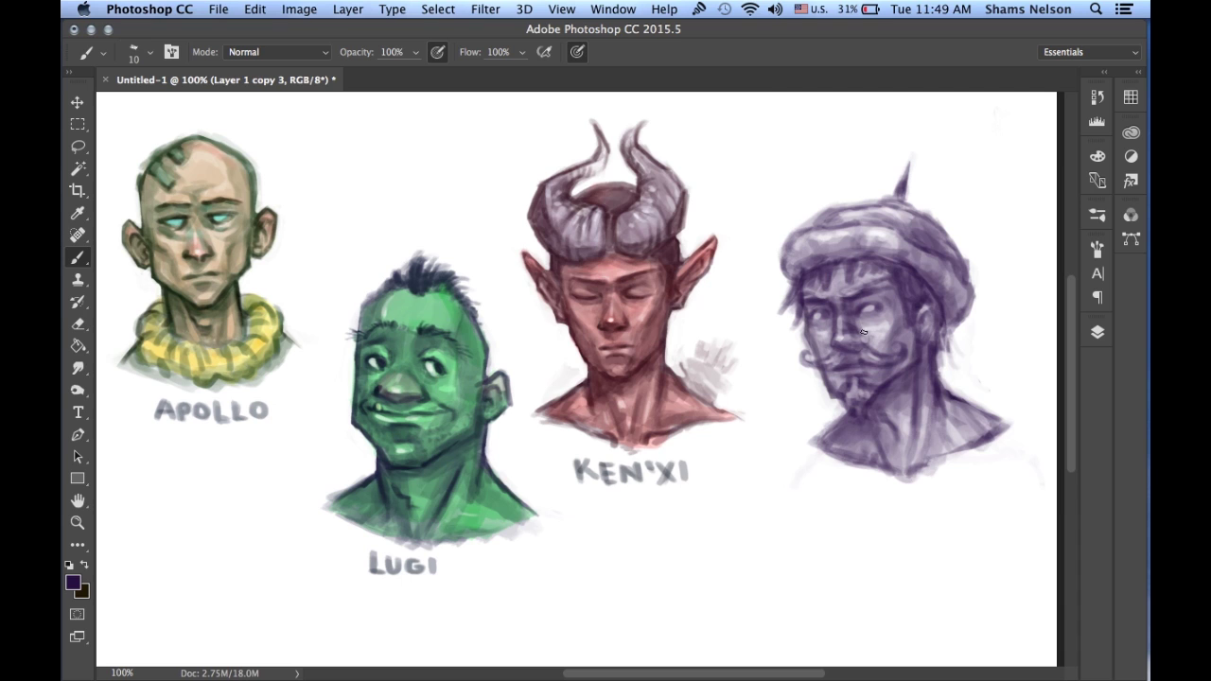
key(bracketleft)
key(bracketleft)
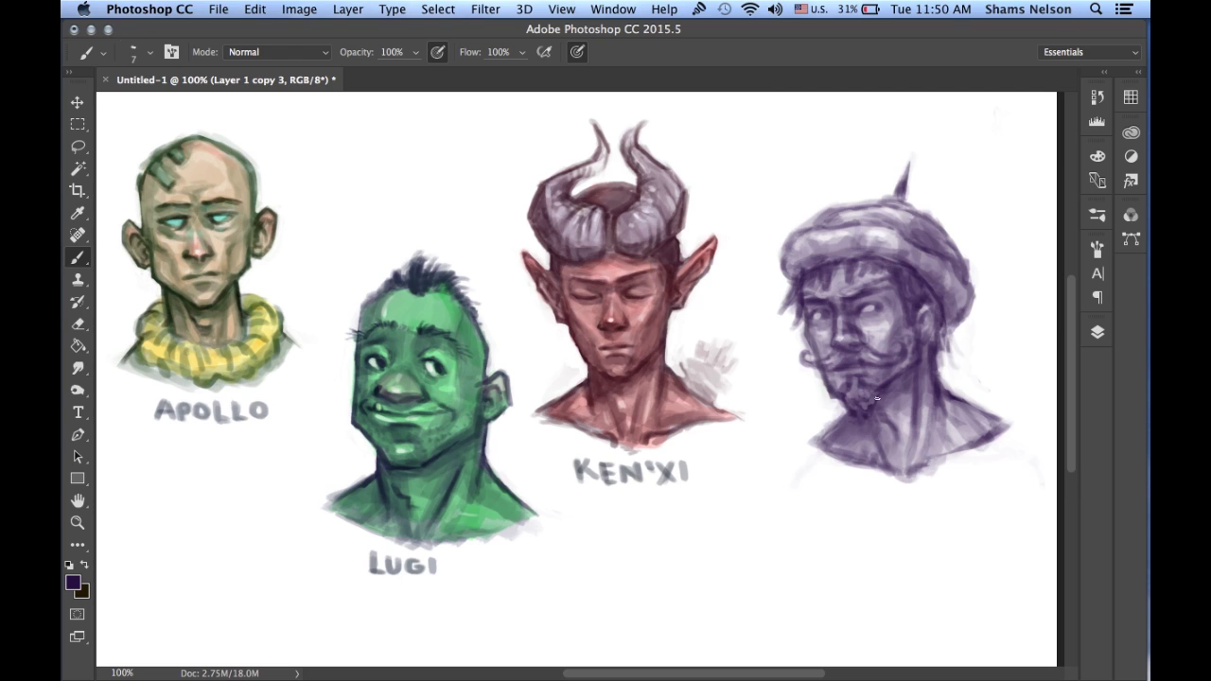
mouse_move(884, 401)
mouse_down()
mouse_move(907, 407)
mouse_move(906, 423)
mouse_up()
Extend the front end of the hat band outward past the forehead with a 25 px brush.
mouse_move(798, 277)
mouse_down()
mouse_move(774, 273)
mouse_move(775, 254)
mouse_move(774, 269)
mouse_up()
key(super+z)
key(bracketright)
key(bracketright)
key(bracketright)
key(bracketright)
key(bracketright)
key(bracketright)
drag(780, 257, 785, 283)
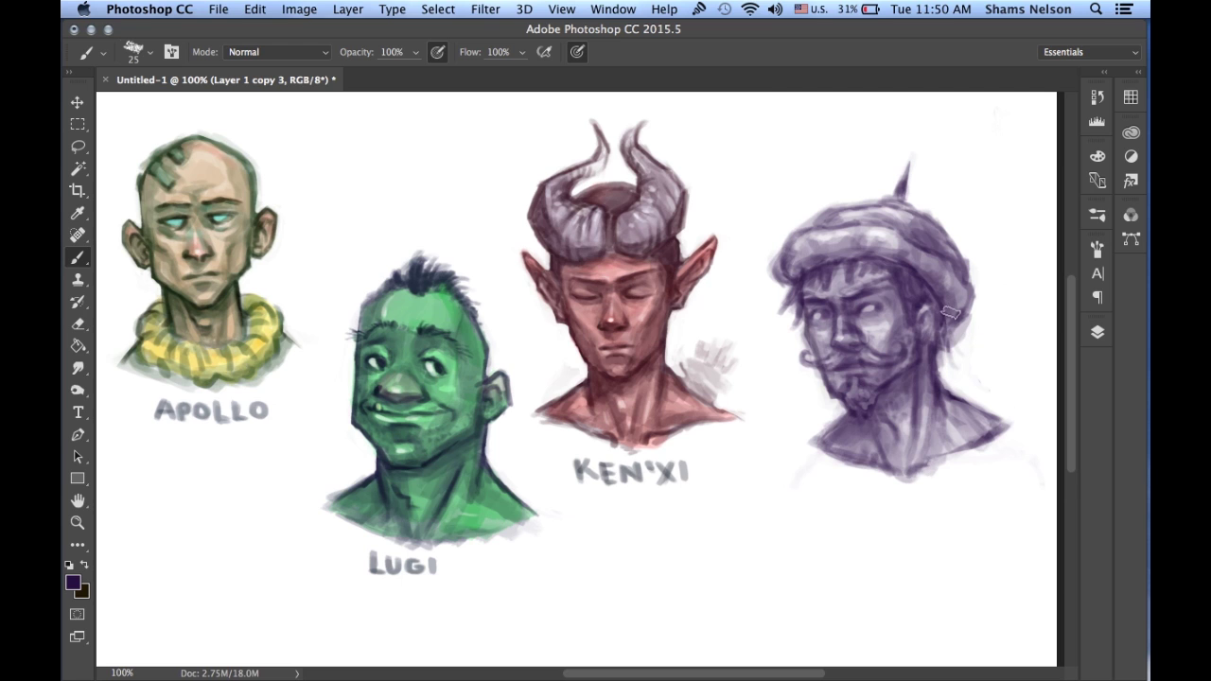
Sharpen the hat's crown contour and the upper edge of its band with a 9 px brush.
key(bracketleft)
key(bracketleft)
key(bracketleft)
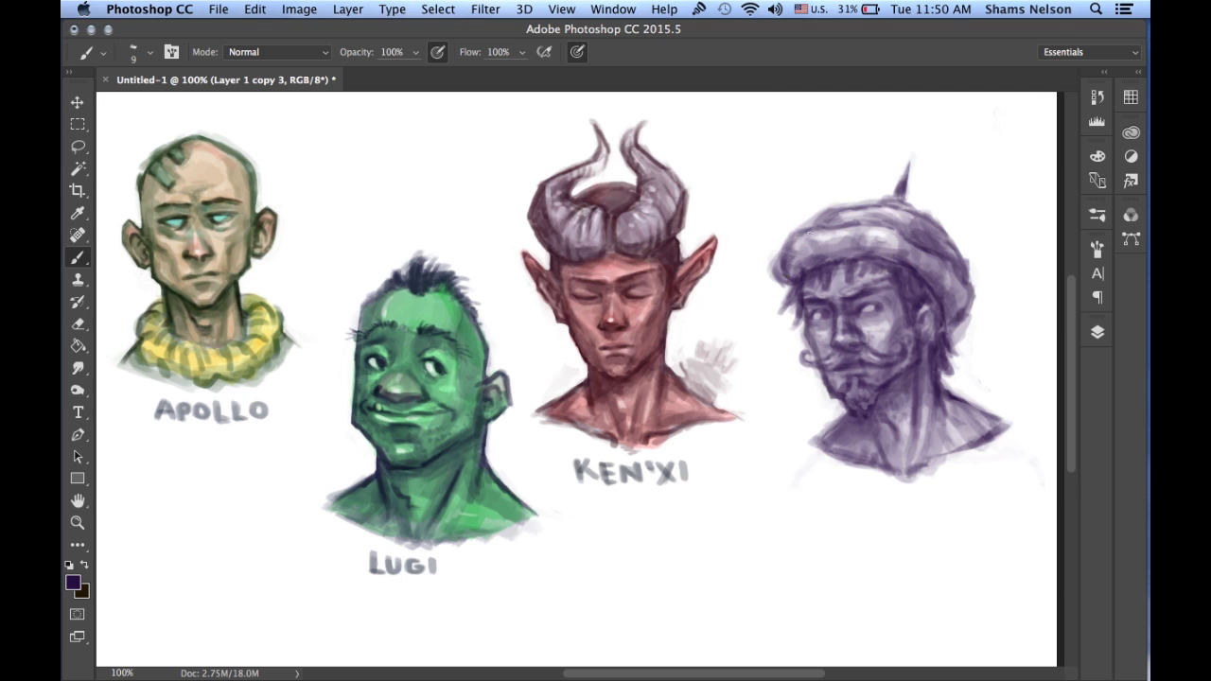
mouse_move(790, 242)
mouse_down()
mouse_move(856, 205)
mouse_move(898, 206)
mouse_up()
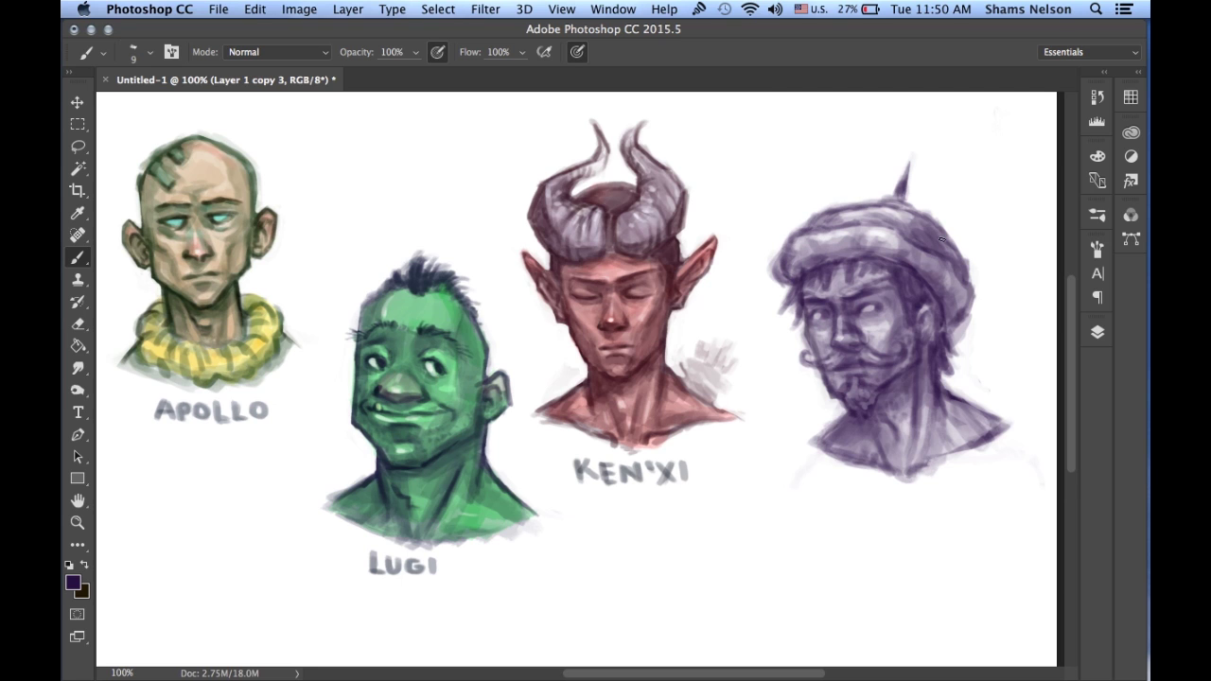
drag(942, 239, 958, 270)
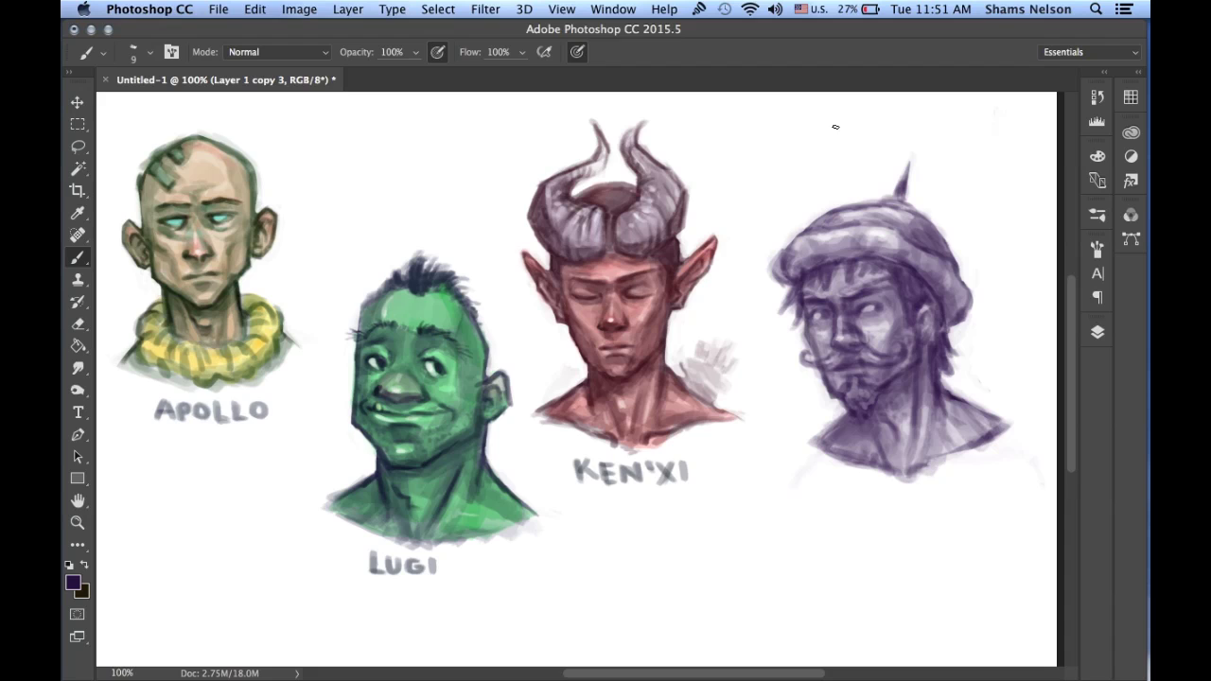
Outline the rolled front end and the lower edge of the hat band with firm dark lines.
mouse_move(790, 274)
mouse_down()
mouse_move(771, 250)
mouse_move(796, 235)
mouse_up()
key(super+z)
mouse_move(779, 281)
mouse_down()
mouse_move(794, 243)
mouse_move(779, 248)
mouse_move(852, 230)
mouse_move(812, 231)
mouse_move(837, 223)
mouse_move(911, 240)
mouse_move(887, 229)
mouse_move(965, 275)
mouse_move(942, 258)
mouse_move(964, 290)
mouse_move(956, 324)
mouse_move(897, 270)
mouse_move(851, 262)
mouse_move(916, 281)
mouse_up()
mouse_move(807, 268)
mouse_down()
mouse_move(778, 278)
mouse_move(819, 268)
mouse_move(771, 263)
mouse_move(770, 249)
mouse_move(860, 228)
mouse_move(899, 236)
mouse_move(970, 301)
mouse_move(965, 312)
mouse_up()
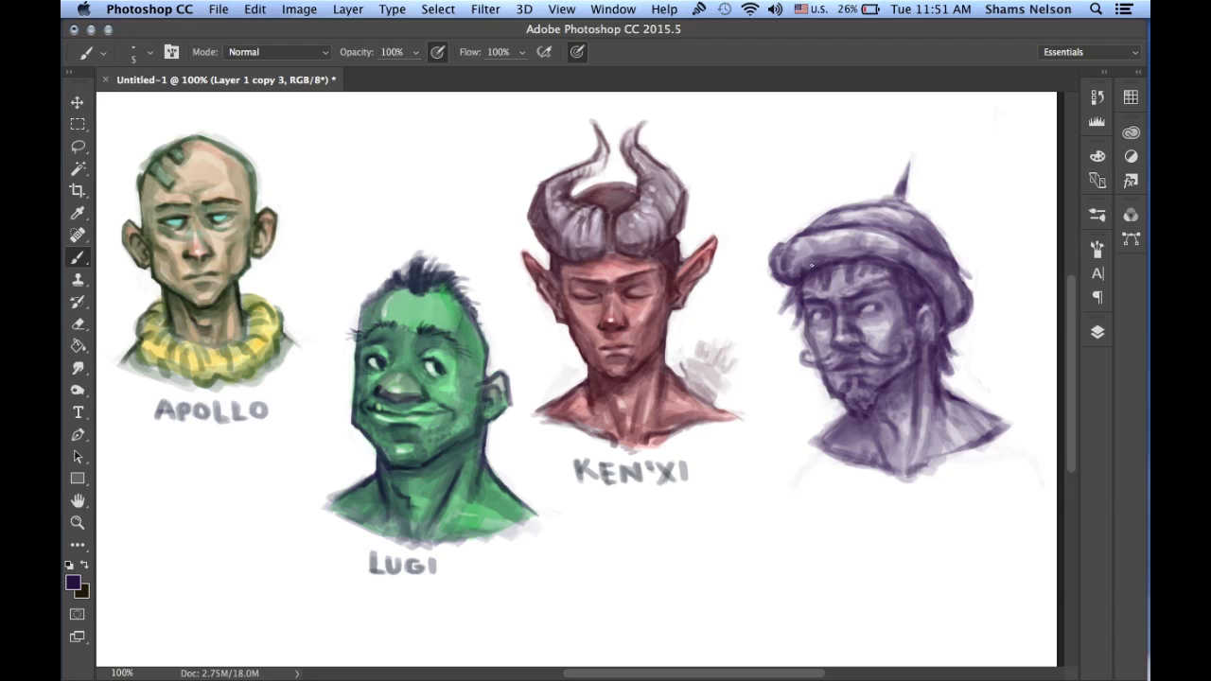
Draw curved vertical folds along the hat band from front to rear with a 10 px brush.
key(bracketright)
key(bracketright)
mouse_move(802, 275)
mouse_down()
mouse_move(790, 250)
mouse_move(801, 235)
mouse_up()
mouse_move(820, 268)
mouse_down()
mouse_move(831, 230)
mouse_move(823, 269)
mouse_move(852, 242)
mouse_move(841, 264)
mouse_move(849, 225)
mouse_move(859, 255)
mouse_move(857, 226)
mouse_move(868, 256)
mouse_move(871, 236)
mouse_move(879, 256)
mouse_move(893, 234)
mouse_move(892, 266)
mouse_move(902, 236)
mouse_move(904, 271)
mouse_move(924, 258)
mouse_move(916, 278)
mouse_move(951, 269)
mouse_move(927, 287)
mouse_move(951, 266)
mouse_move(937, 303)
mouse_move(963, 275)
mouse_up()
drag(950, 316, 973, 286)
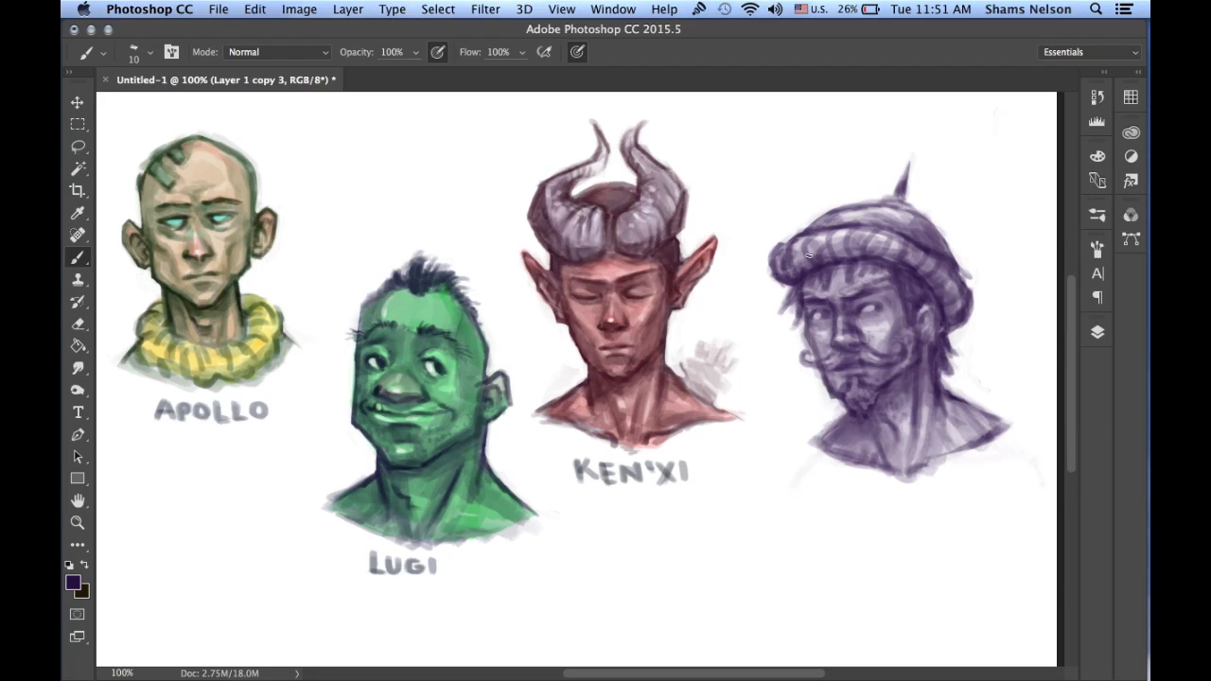
Darken the gaps between the band's folds and carry them around its front and rear ends.
drag(810, 265, 811, 233)
drag(795, 275, 791, 250)
mouse_move(791, 292)
mouse_down()
mouse_move(772, 270)
mouse_move(785, 307)
mouse_move(785, 274)
mouse_up()
mouse_move(964, 292)
mouse_down()
mouse_move(961, 272)
mouse_move(959, 284)
mouse_up()
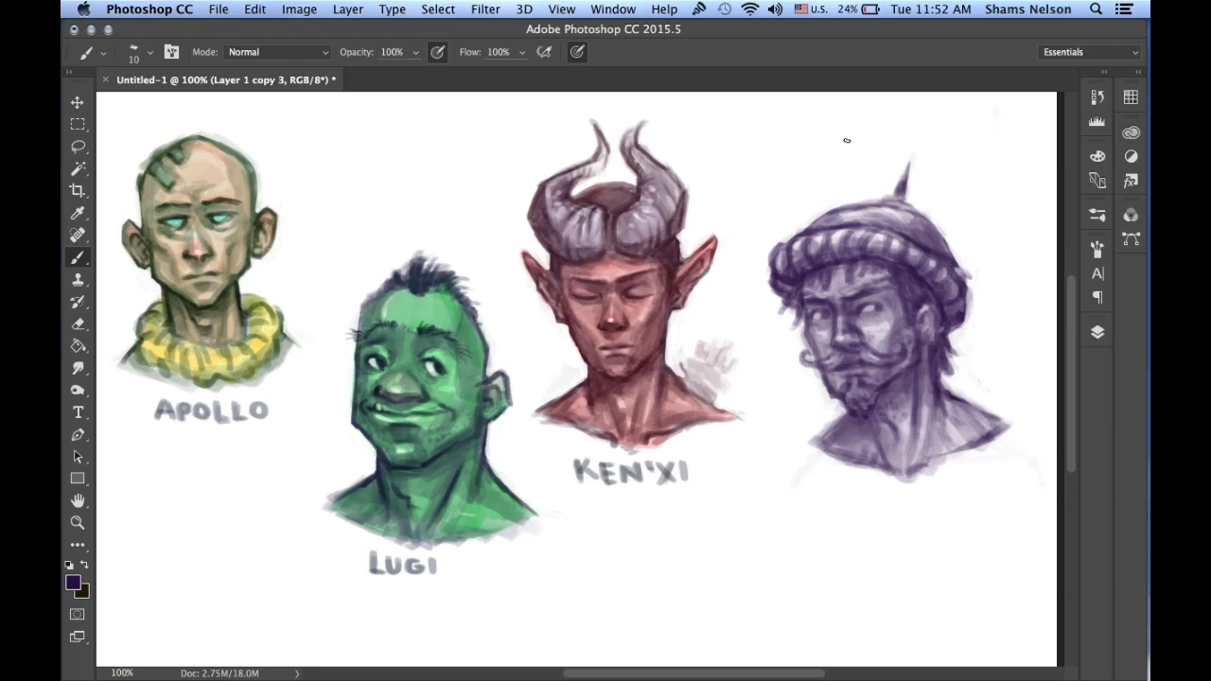
Touch up the front lower edge of the purple bust's hat band with a 4 px brush.
key(super+plus)
key(super+plus)
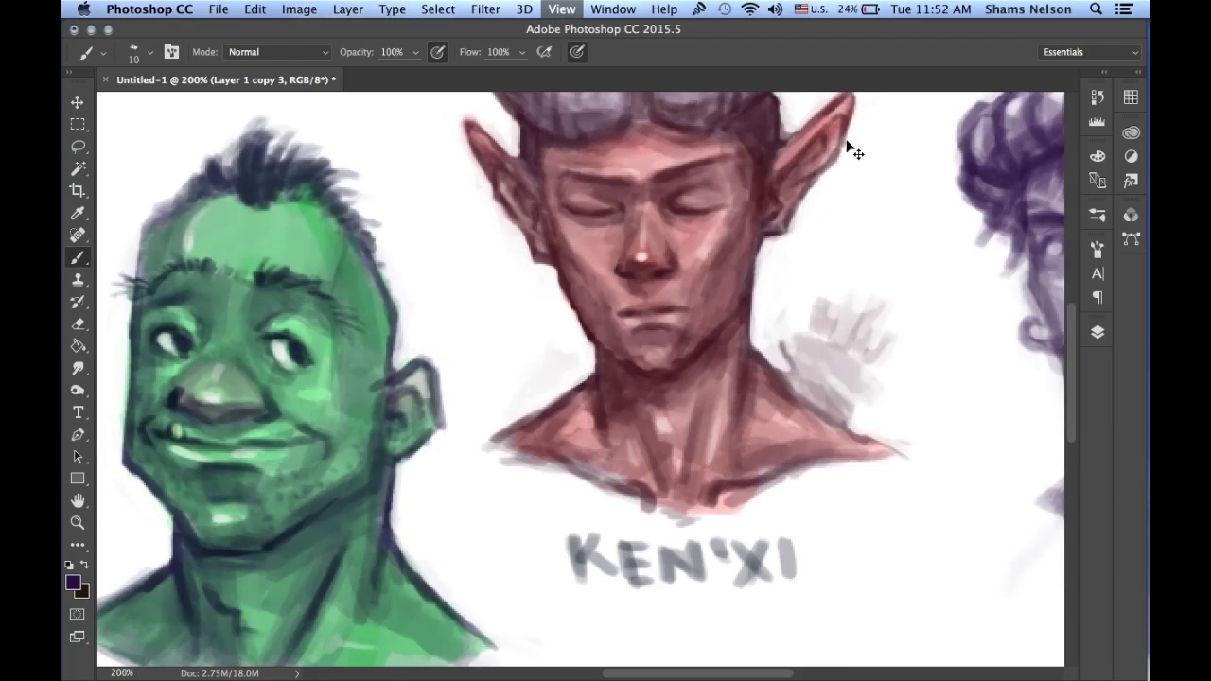
scroll(846, 141, right, 15)
scroll(846, 141, left, 5)
scroll(846, 141, left, 3)
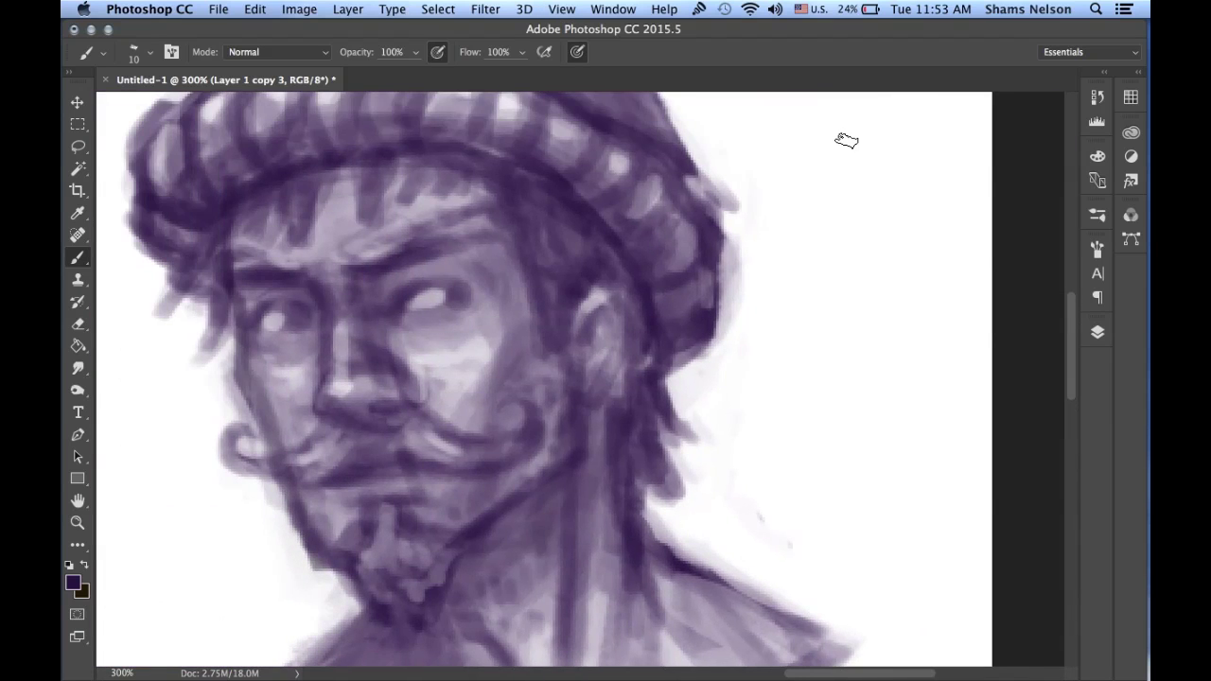
key(super+minus)
scroll(847, 144, left, 8)
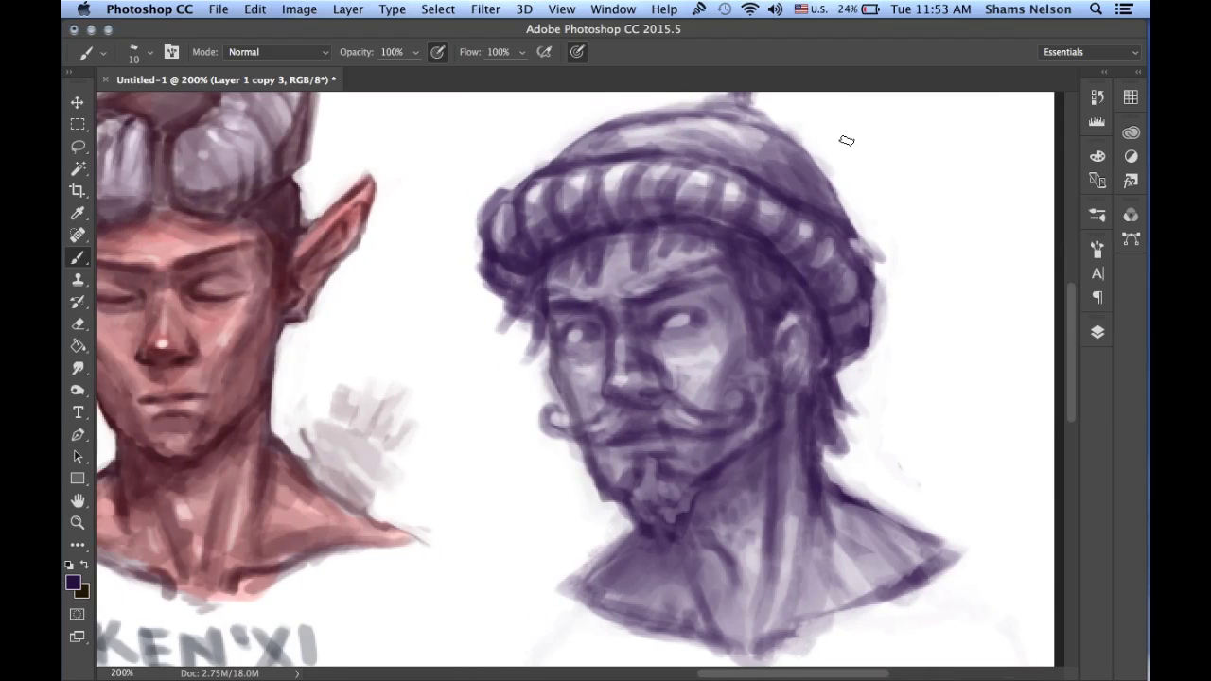
key(bracketleft)
key(bracketleft)
key(bracketleft)
key(bracketleft)
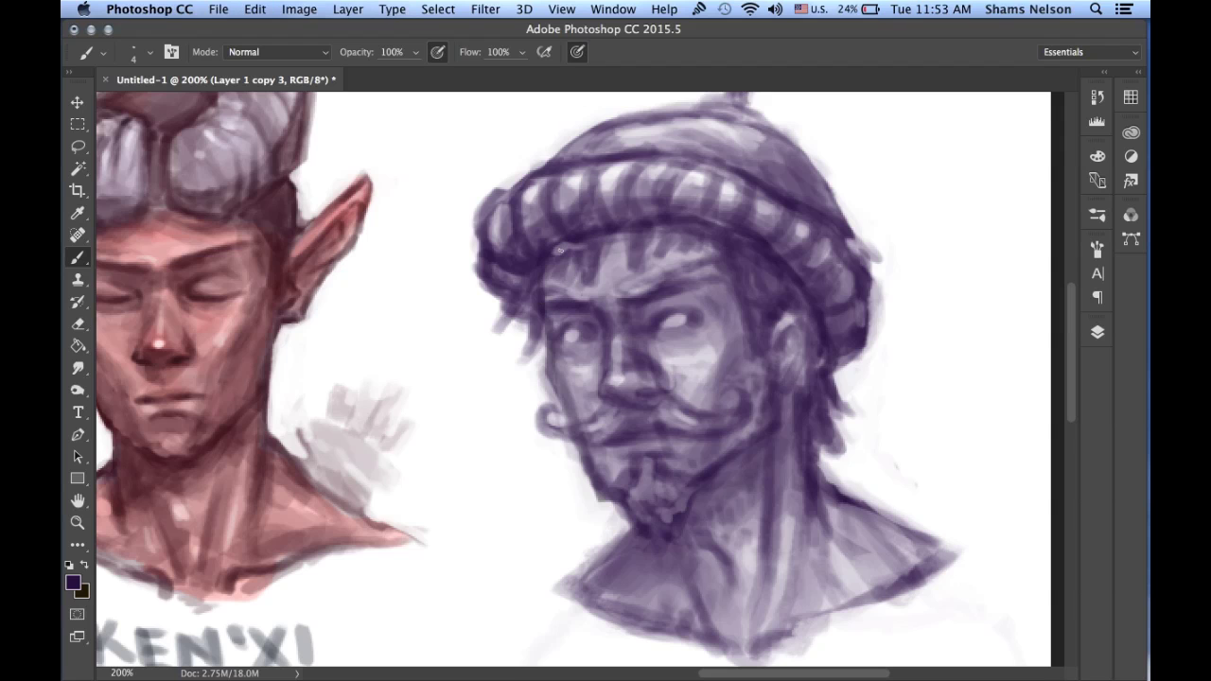
Step back to an earlier eraser state in the document's history.
click(1096, 99)
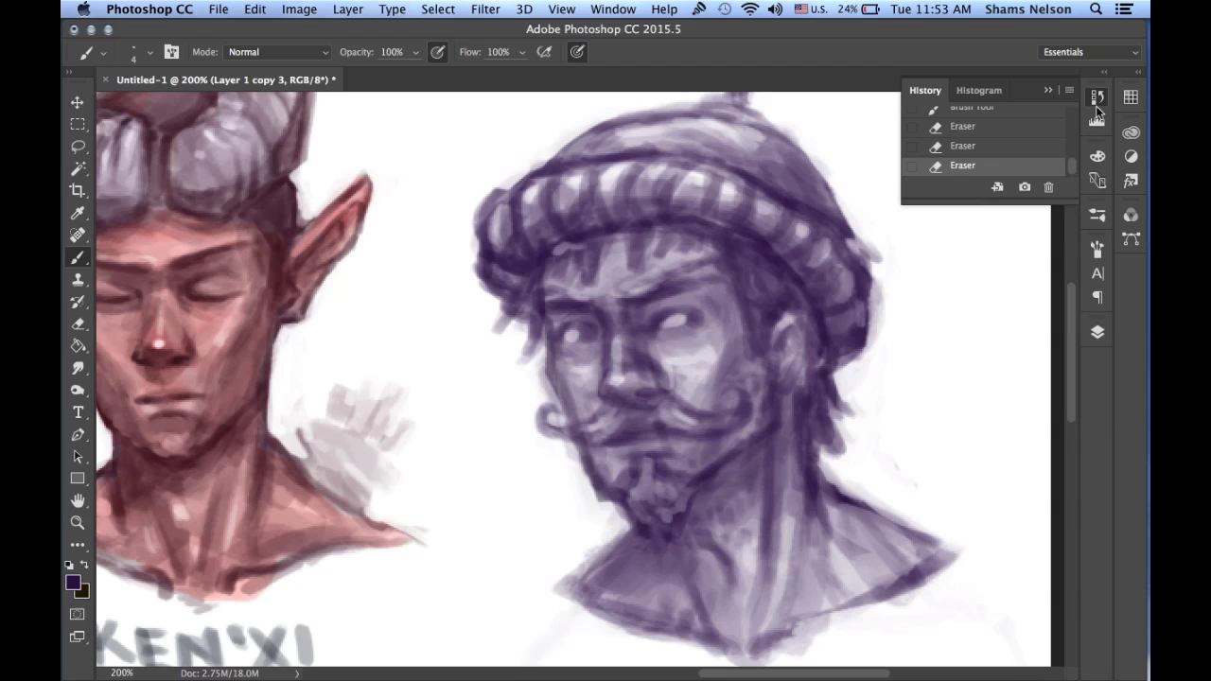
click(985, 139)
click(986, 126)
click(984, 144)
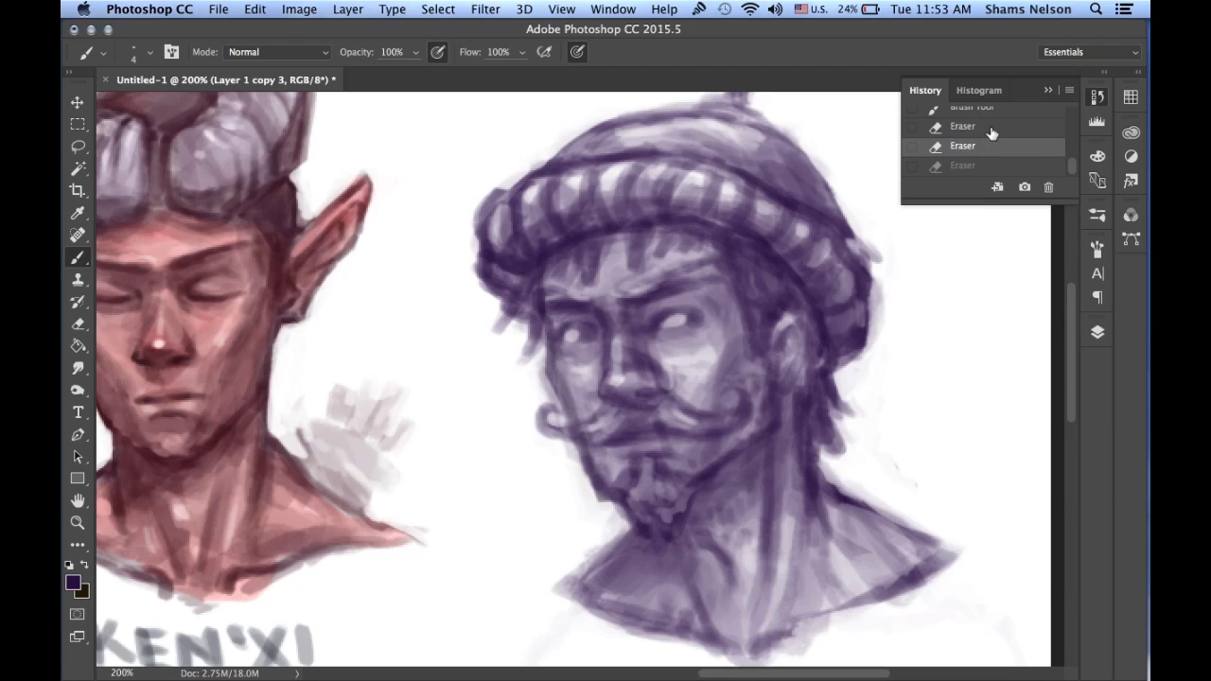
click(1096, 96)
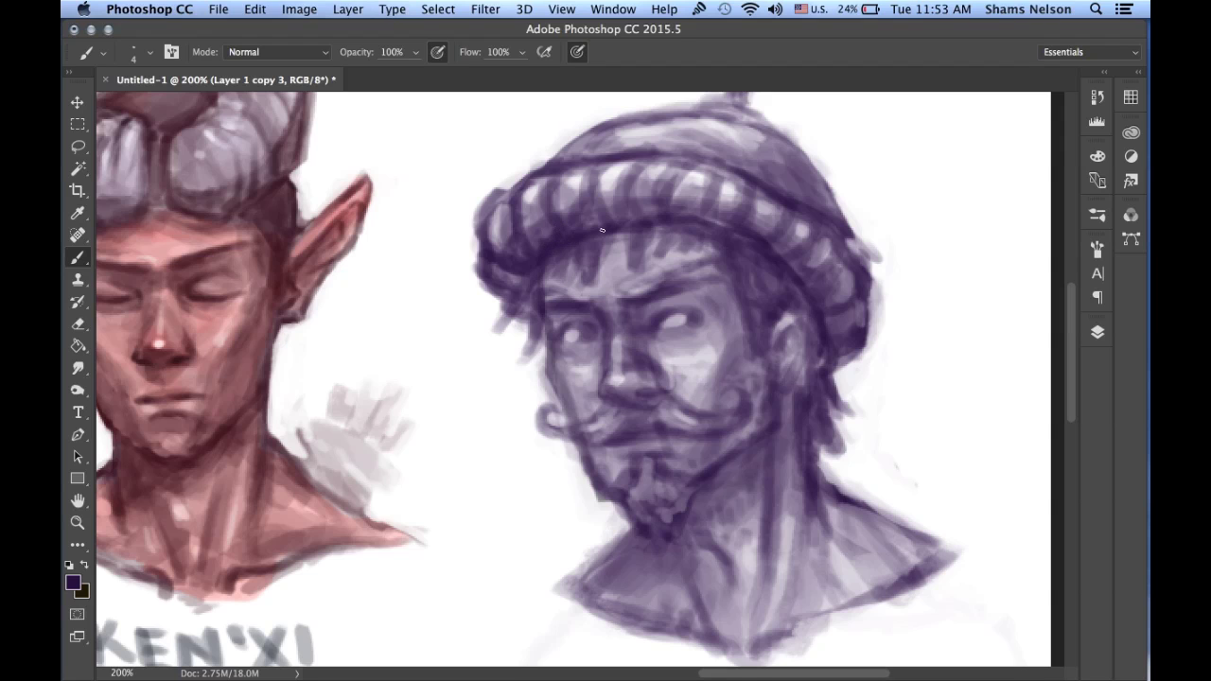
Deepen the shadows between the hat band's folds with a 9 px brush and undo the last stroke.
key(bracketright)
key(bracketright)
key(bracketright)
key(bracketright)
key(bracketright)
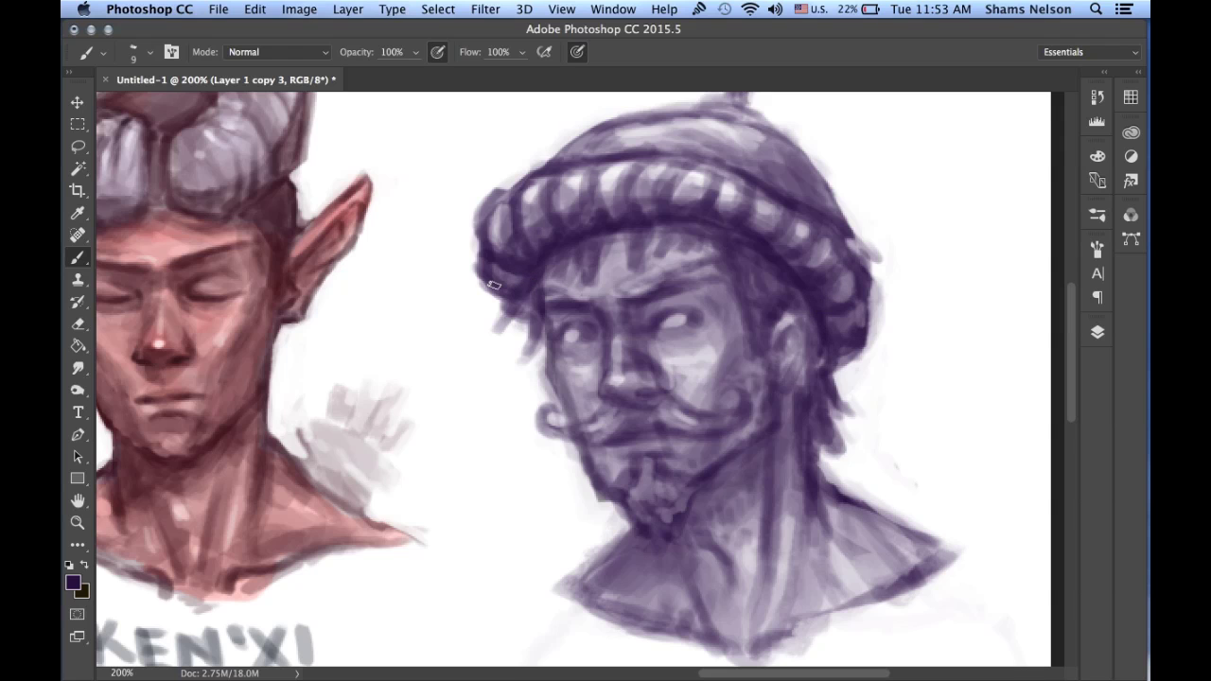
mouse_move(508, 276)
mouse_down()
mouse_move(536, 225)
mouse_move(520, 218)
mouse_move(548, 225)
mouse_move(549, 179)
mouse_up()
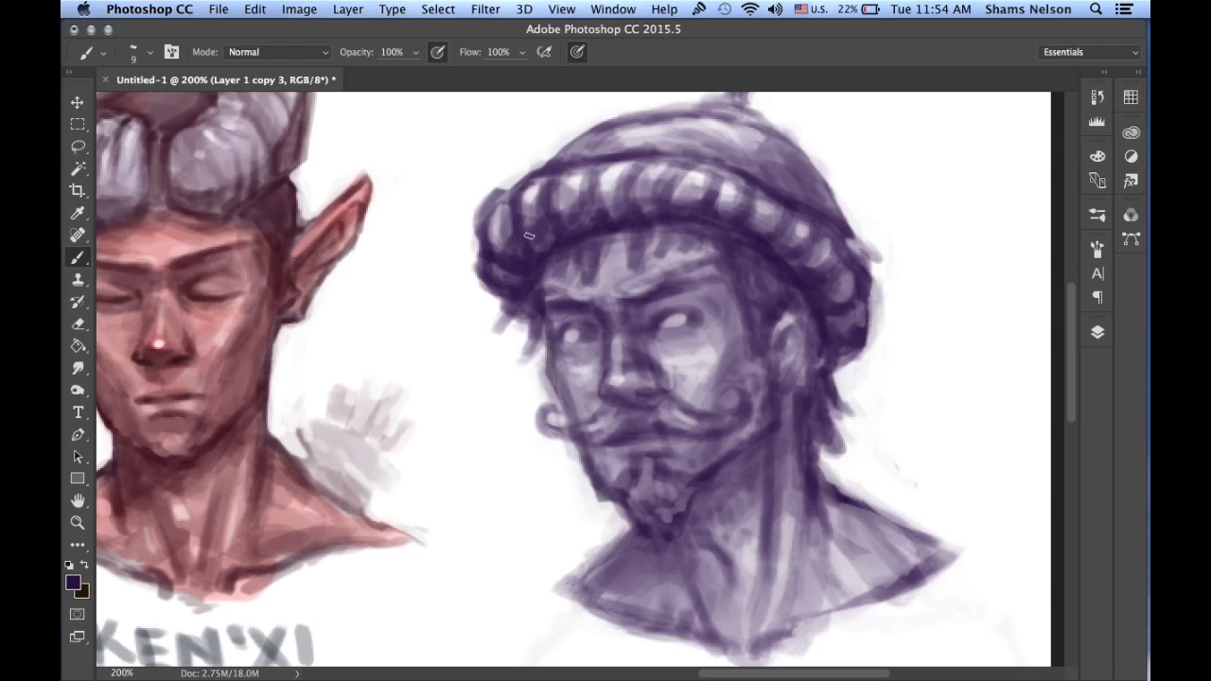
mouse_move(519, 264)
mouse_down()
mouse_move(509, 264)
mouse_move(535, 274)
mouse_move(531, 264)
mouse_up()
key(super+z)
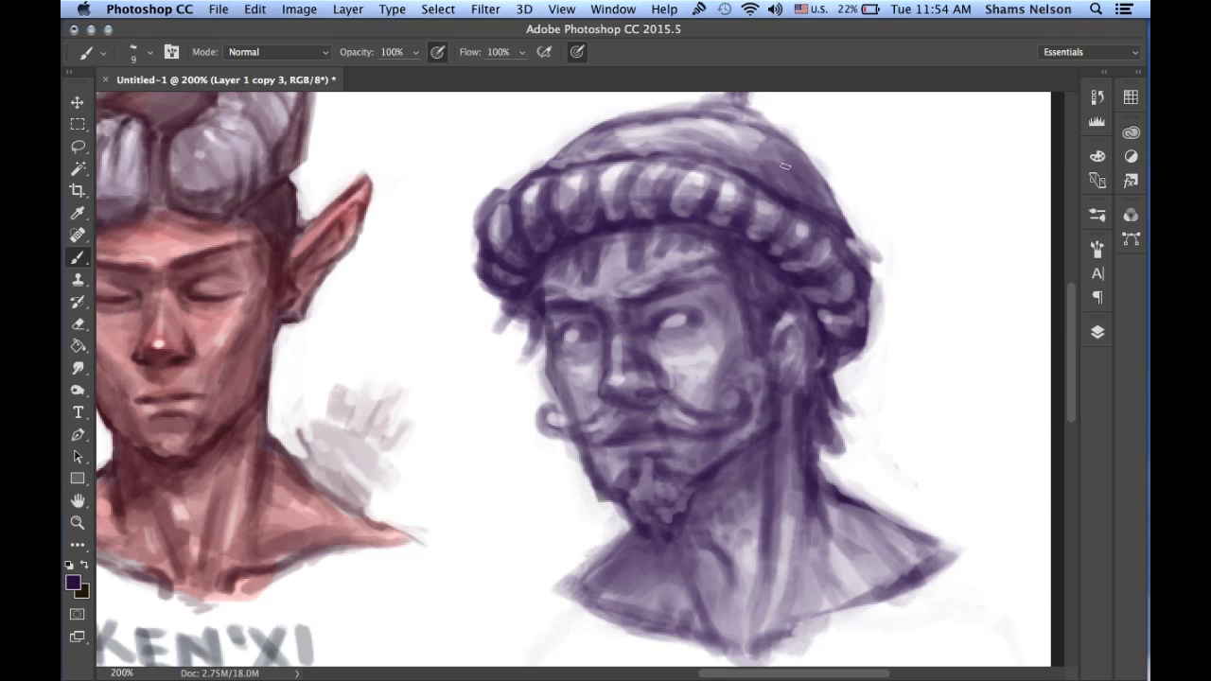
Redraw the upper edge of the hat band from front to rear with a 6 px brush, following the rounded folds.
key(bracketleft)
key(bracketleft)
key(bracketleft)
drag(566, 164, 666, 152)
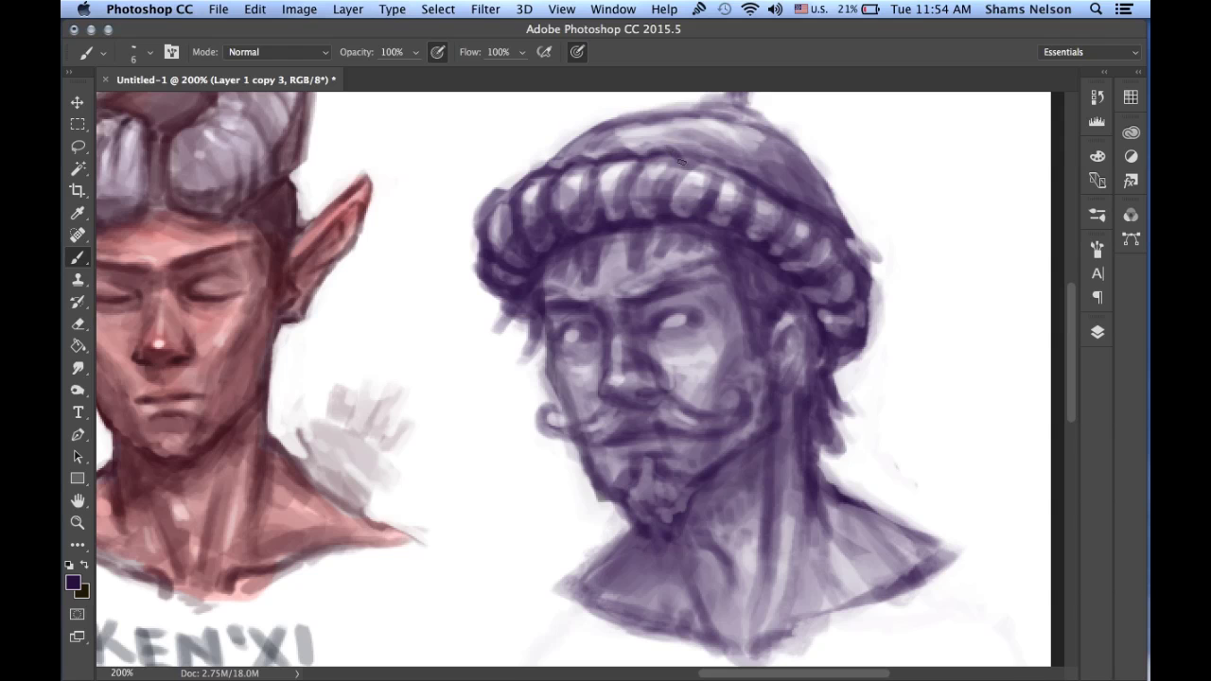
mouse_move(675, 193)
mouse_down()
mouse_move(687, 164)
mouse_move(717, 182)
mouse_up()
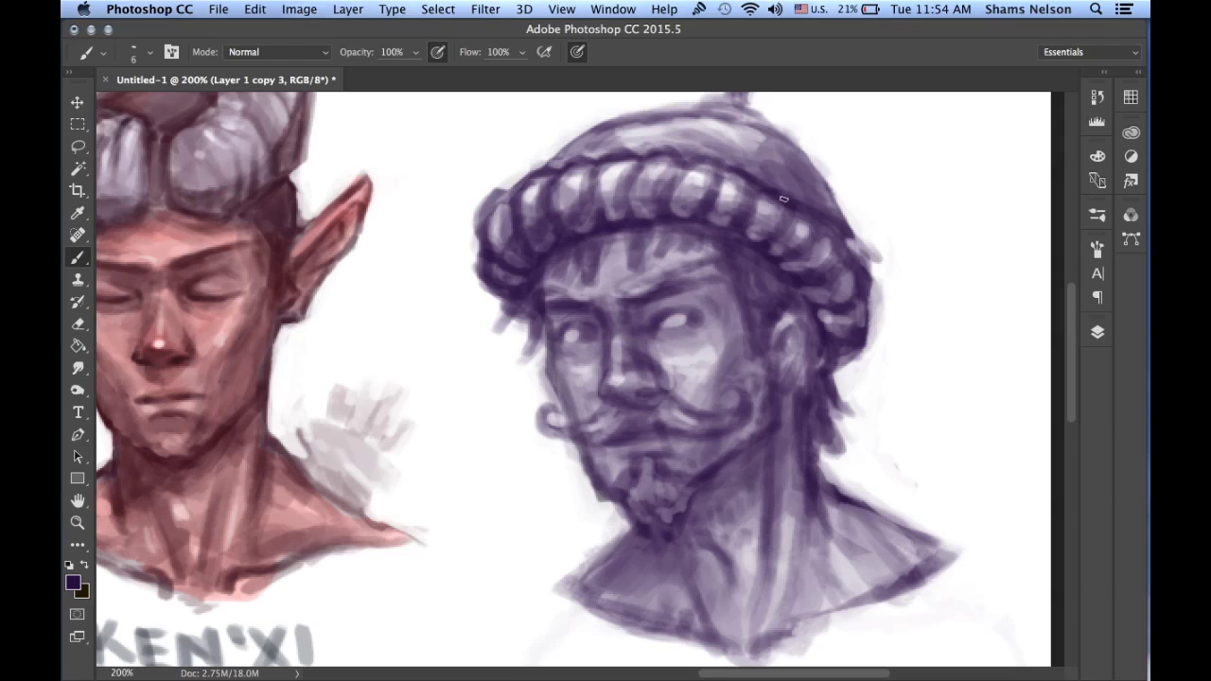
drag(783, 198, 842, 224)
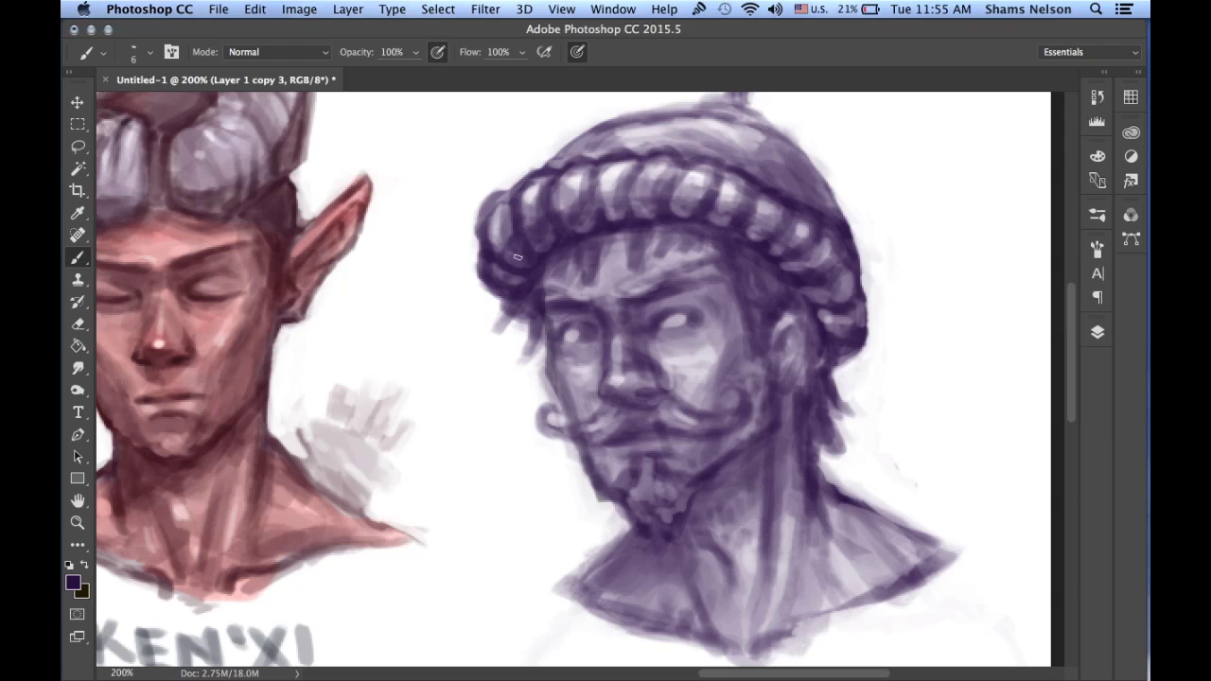
Tone down the hat band's bright folds with soft purple shading using a 20 px brush.
key(bracketright)
key(bracketright)
key(bracketright)
key(bracketright)
key(bracketright)
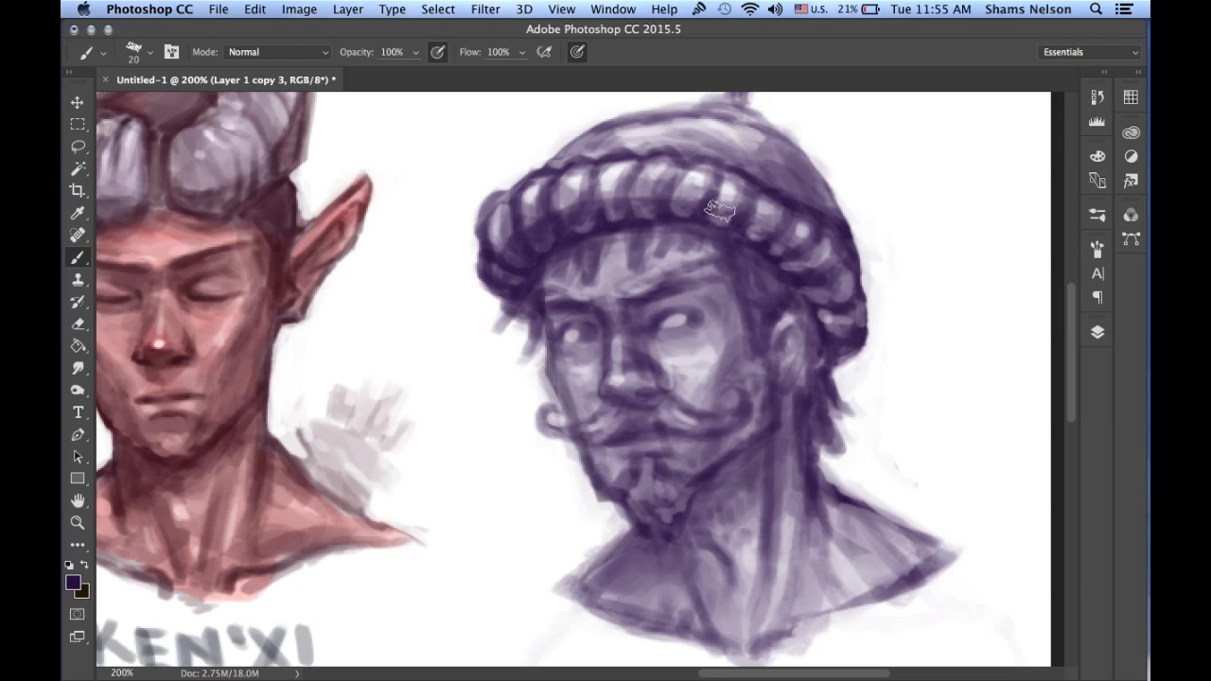
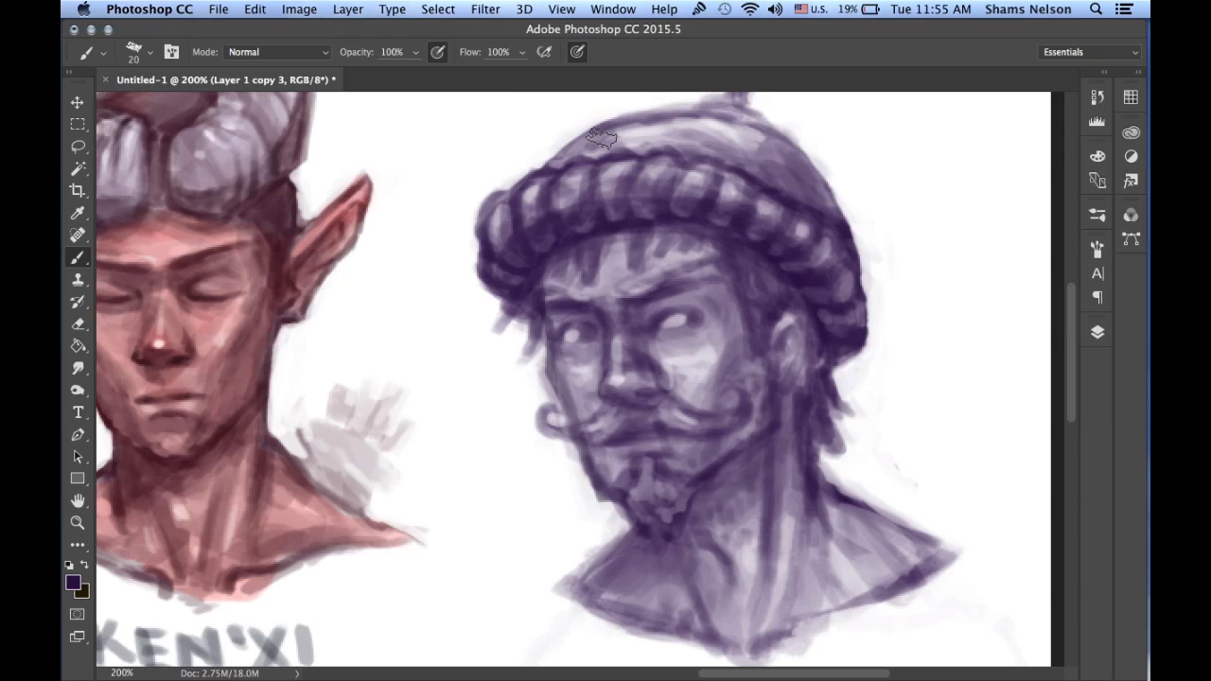
Reinforce the hat crown's contour and its seam above the band with a 9 px brush.
key(bracketleft)
key(bracketleft)
mouse_move(555, 162)
mouse_down()
mouse_move(607, 150)
mouse_move(597, 147)
mouse_move(618, 123)
mouse_move(616, 144)
mouse_move(735, 163)
mouse_move(681, 153)
mouse_move(766, 157)
mouse_move(760, 173)
mouse_move(773, 155)
mouse_move(765, 144)
mouse_move(820, 189)
mouse_up()
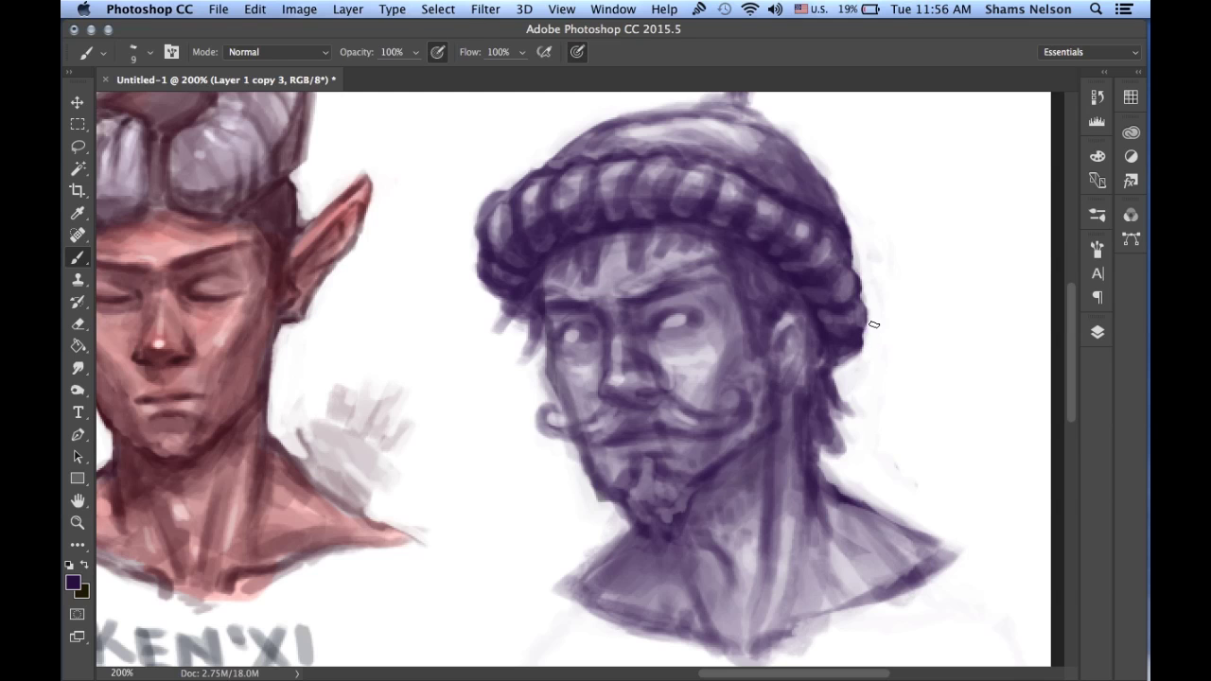
Draw dark pointed hair strands over the forehead and out from under the hat's front with a 6 px brush.
scroll(813, 150, up, 5)
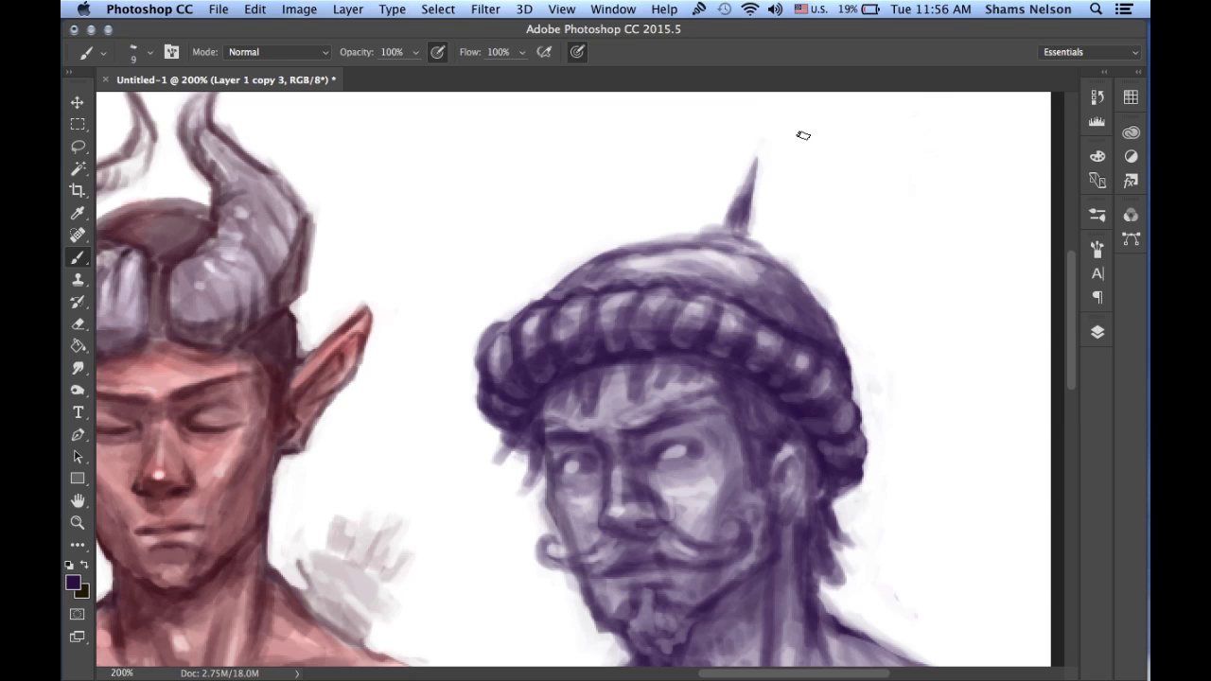
scroll(801, 134, down, 3)
scroll(802, 136, down, 3)
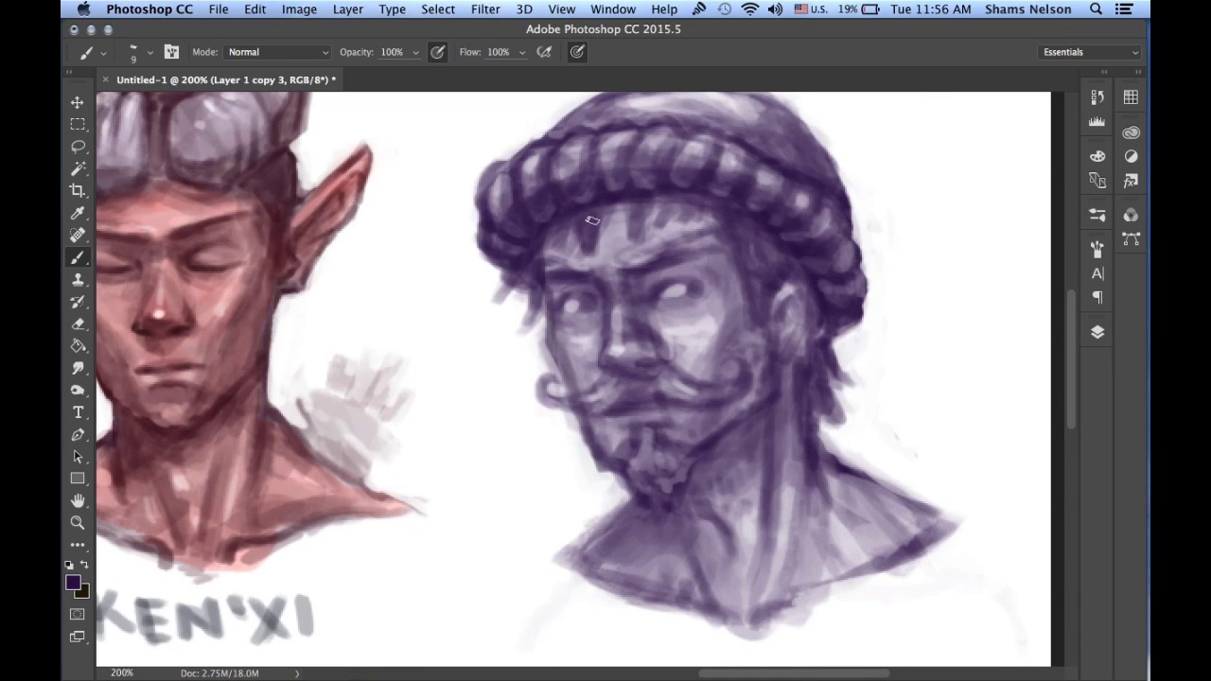
key(super+z)
key(bracketleft)
key(bracketleft)
mouse_move(586, 221)
mouse_down()
mouse_move(589, 254)
mouse_move(600, 241)
mouse_move(581, 259)
mouse_up()
drag(634, 200, 628, 243)
drag(624, 223, 625, 255)
mouse_move(614, 212)
mouse_down()
mouse_move(576, 257)
mouse_move(597, 211)
mouse_move(569, 229)
mouse_move(543, 217)
mouse_move(510, 293)
mouse_move(529, 287)
mouse_move(534, 306)
mouse_move(517, 343)
mouse_up()
mouse_move(543, 297)
mouse_down()
mouse_move(517, 342)
mouse_move(538, 329)
mouse_move(535, 343)
mouse_up()
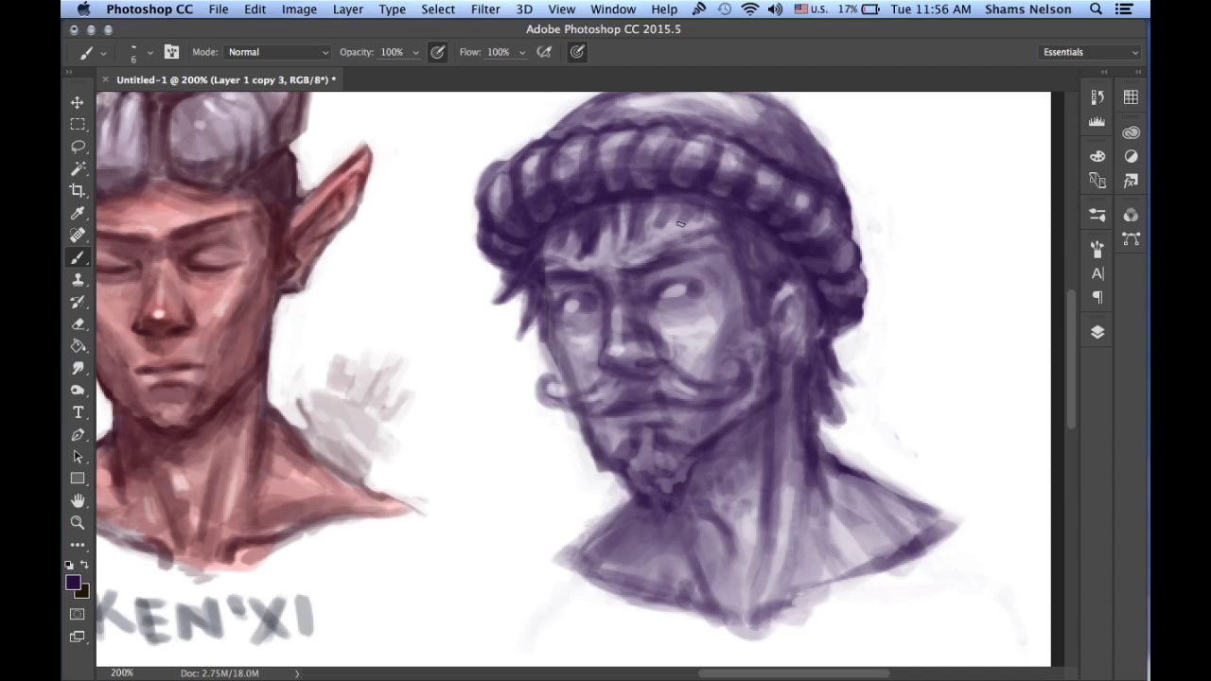
Add fringe strands above the raised eyebrow, darken the sideburn and paint spiky hair behind the ear and neck.
mouse_move(662, 203)
mouse_down()
mouse_move(657, 233)
mouse_move(687, 223)
mouse_move(651, 231)
mouse_up()
mouse_move(747, 229)
mouse_down()
mouse_move(745, 274)
mouse_move(757, 287)
mouse_move(774, 280)
mouse_move(765, 338)
mouse_up()
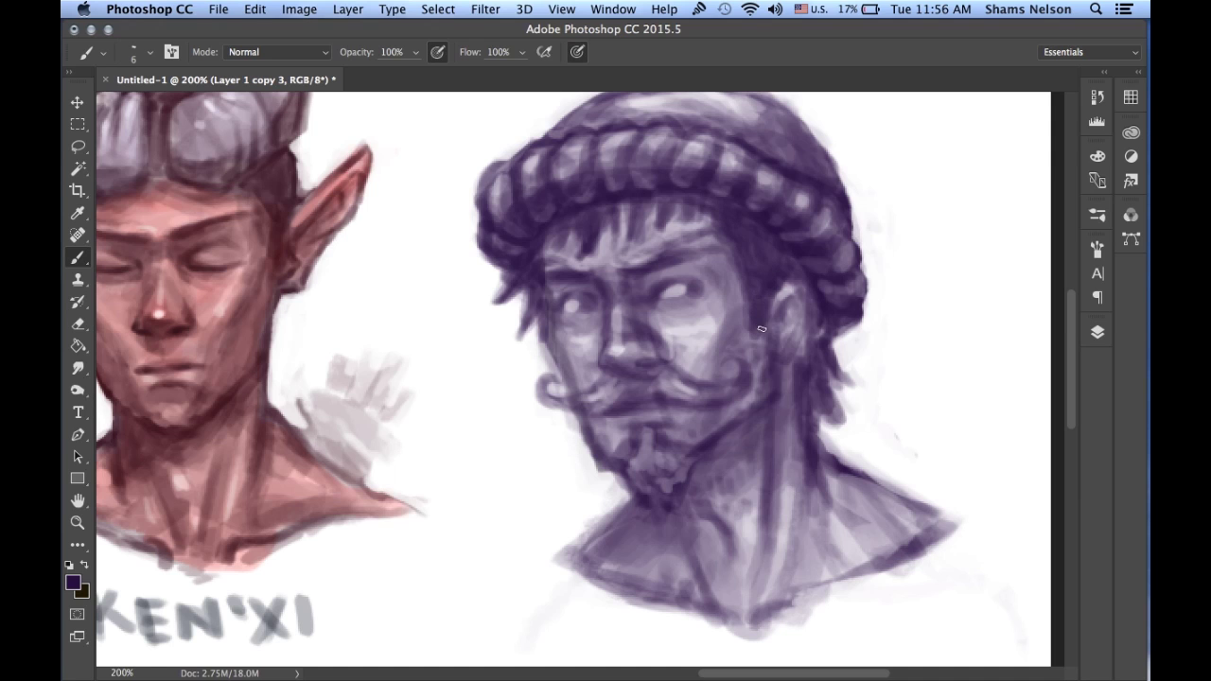
mouse_move(814, 303)
mouse_down()
mouse_move(795, 362)
mouse_move(822, 315)
mouse_move(823, 362)
mouse_move(857, 391)
mouse_move(820, 373)
mouse_move(854, 437)
mouse_up()
mouse_move(828, 414)
mouse_down()
mouse_move(832, 441)
mouse_move(825, 434)
mouse_up()
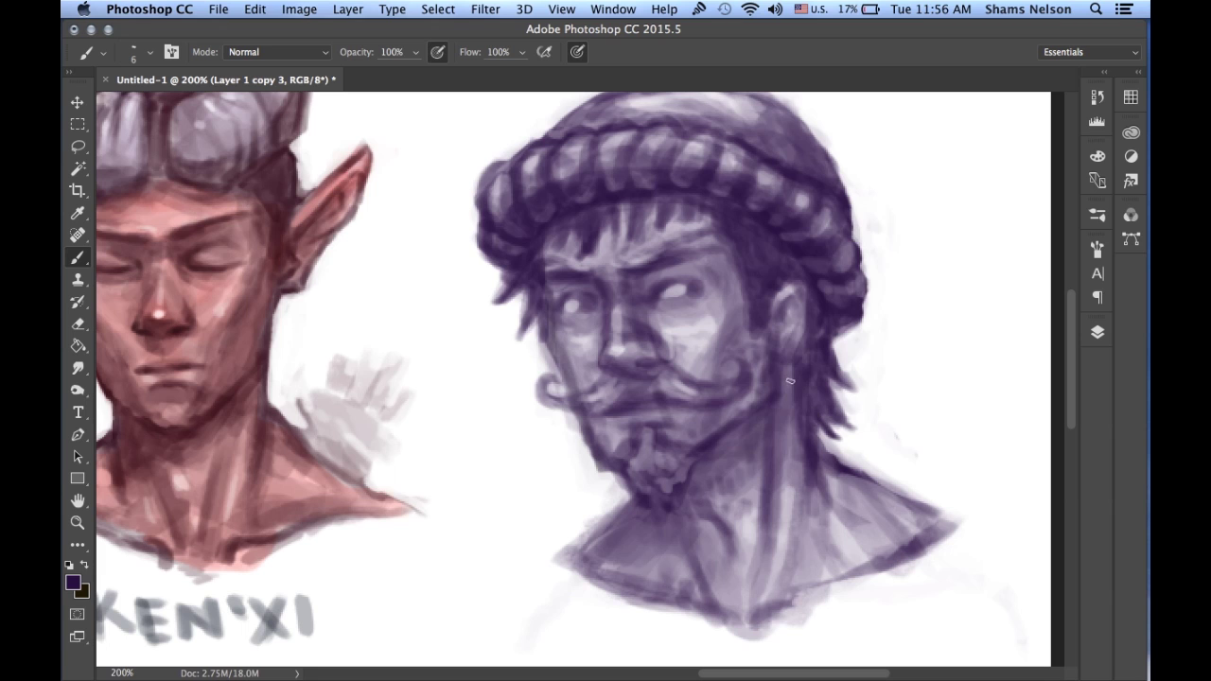
Darken the jaw below the ear, then define the eyes and the far cheek's contour with a 3 px brush.
mouse_move(800, 355)
mouse_down()
mouse_move(781, 399)
mouse_move(723, 441)
mouse_up()
drag(782, 409, 764, 419)
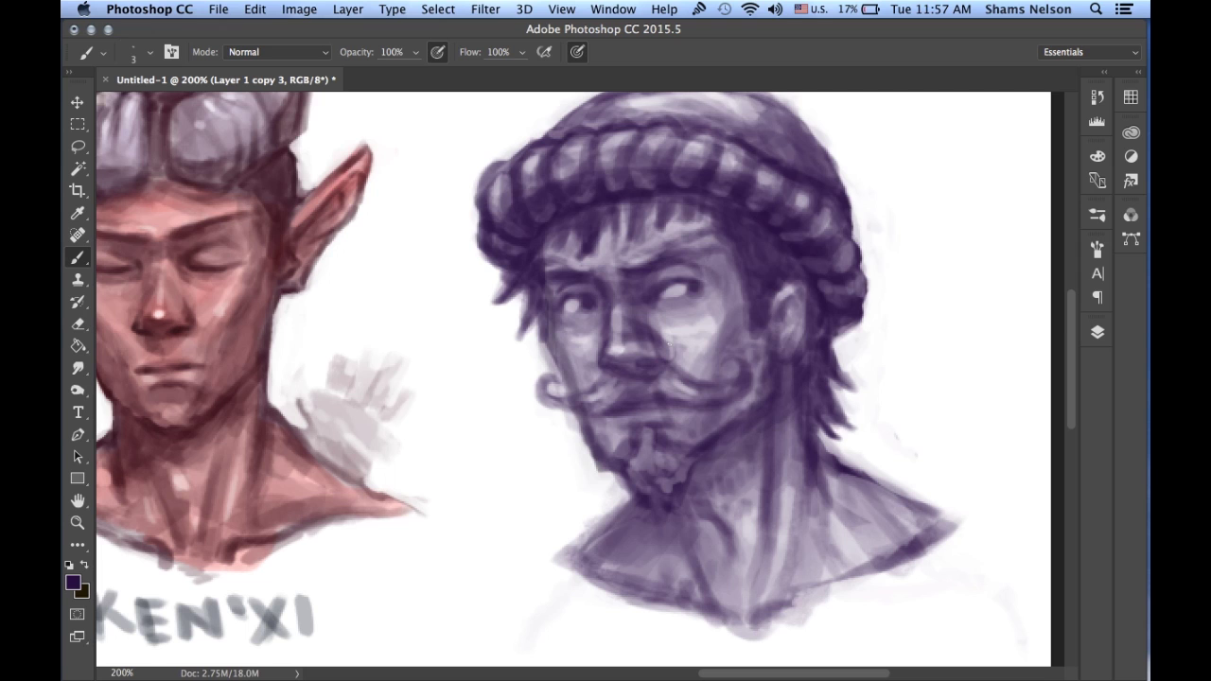
drag(550, 305, 557, 353)
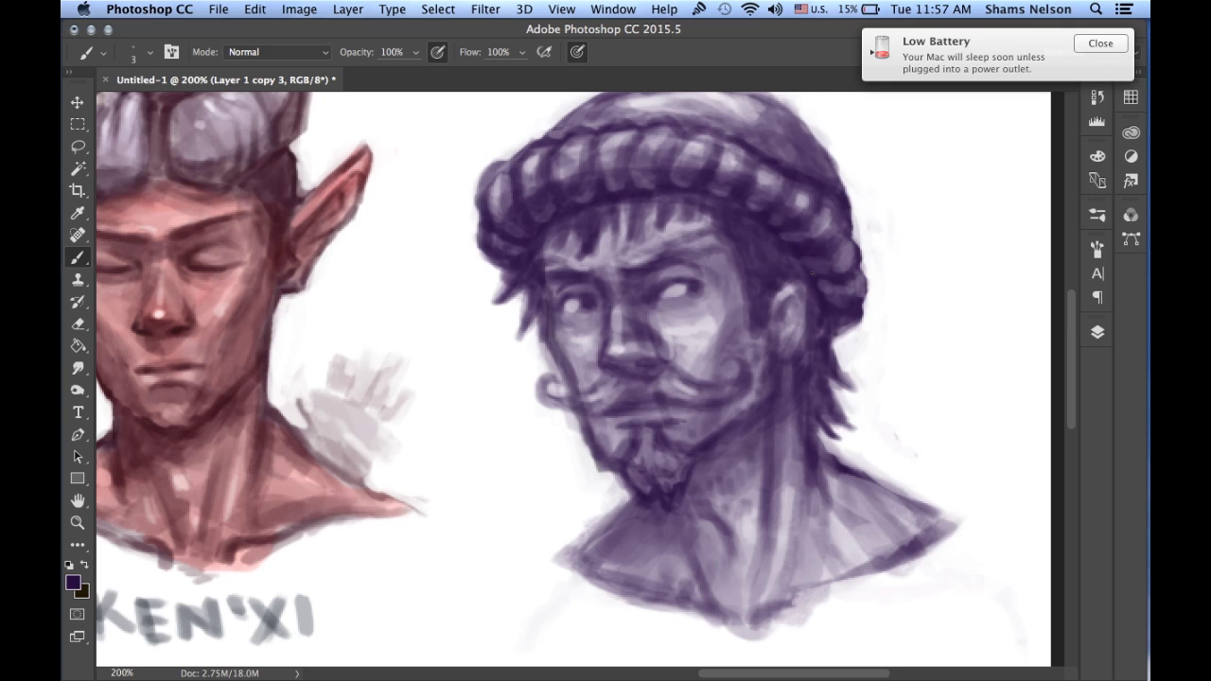
click(1098, 43)
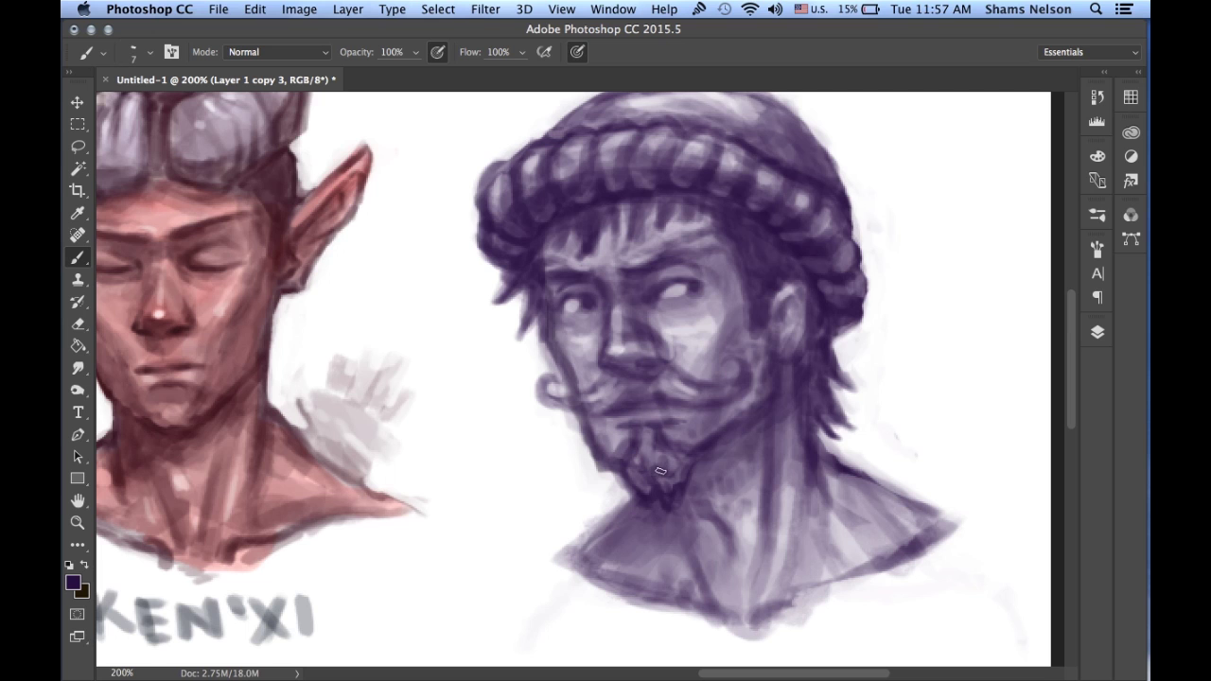
Darken the goatee's tufts with a 7 px brush and sharpen the inner ear and nose with a 3 px brush.
mouse_move(660, 471)
mouse_down()
mouse_move(672, 473)
mouse_move(667, 493)
mouse_up()
key(bracketleft)
key(bracketleft)
key(bracketleft)
key(bracketleft)
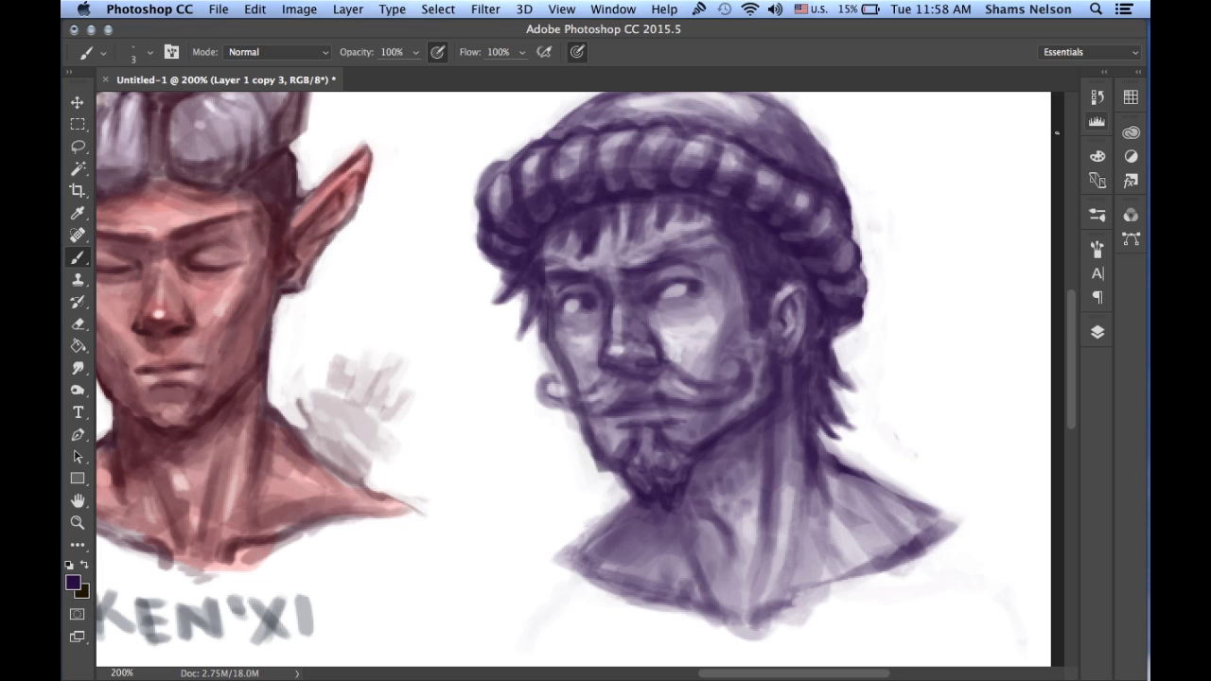
Sample light skin tones from the cheek and smooth the cheek above the moustache with a 7 px brush.
alt+click(683, 362)
alt+click(698, 364)
alt+click(703, 372)
key(bracketright)
key(bracketright)
key(bracketright)
key(bracketright)
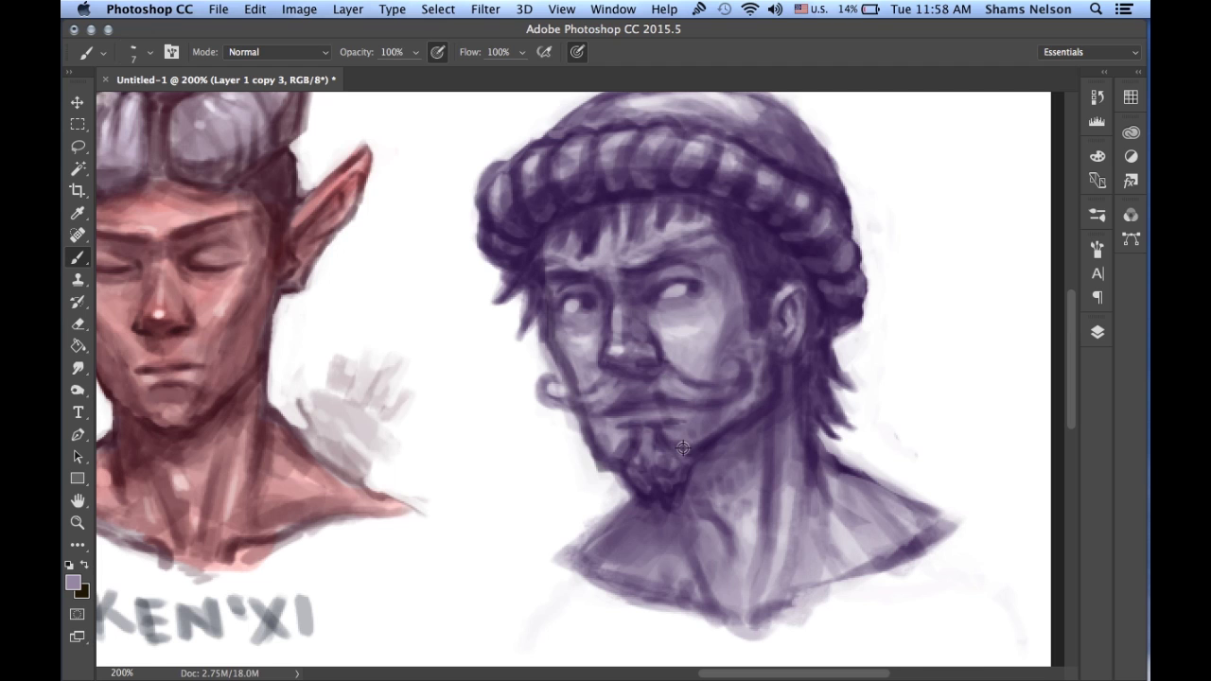
Redraw the moustache's front curl and its lower edge in sampled dark purple with a 4 px brush.
alt+click(653, 494)
alt+click(548, 209)
key(bracketleft)
key(bracketleft)
key(bracketleft)
mouse_move(546, 383)
mouse_down()
mouse_move(558, 379)
mouse_move(541, 386)
mouse_up()
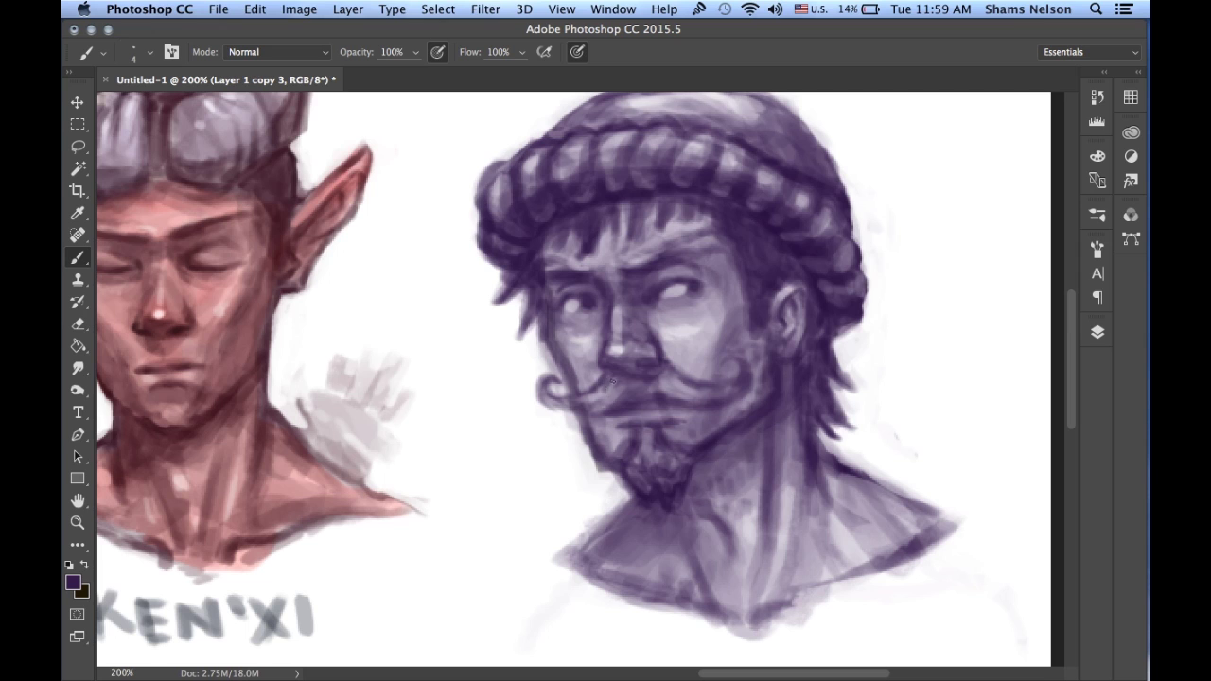
drag(608, 407, 557, 403)
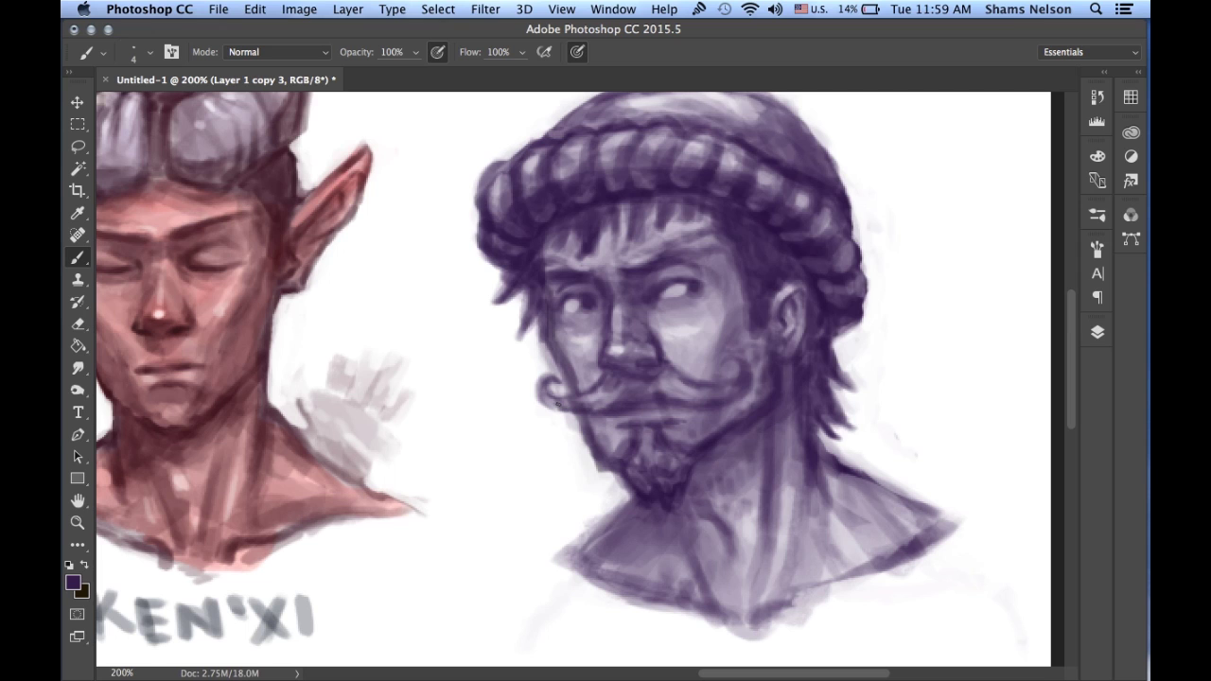
Fill in the moustache beneath the nose with sampled dark purple and clean up its edges with lighter skin tones.
alt+click(670, 391)
alt+click(626, 365)
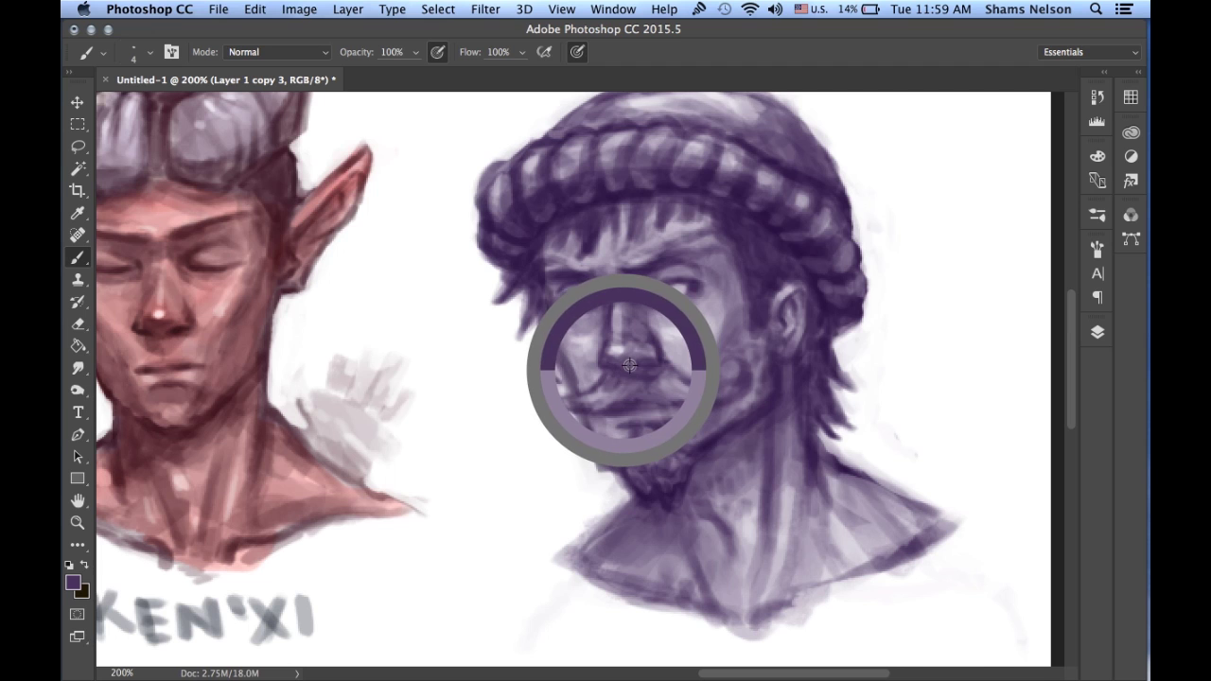
alt+click(727, 215)
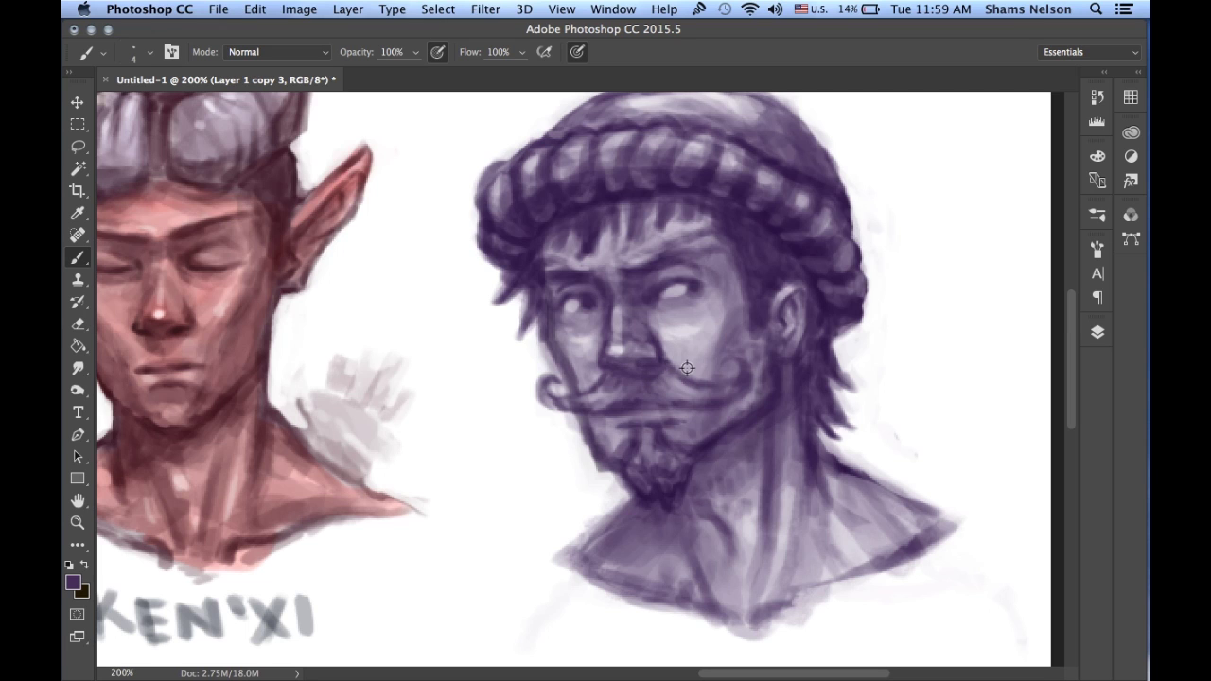
drag(628, 374, 660, 370)
key(super+z)
drag(654, 372, 678, 393)
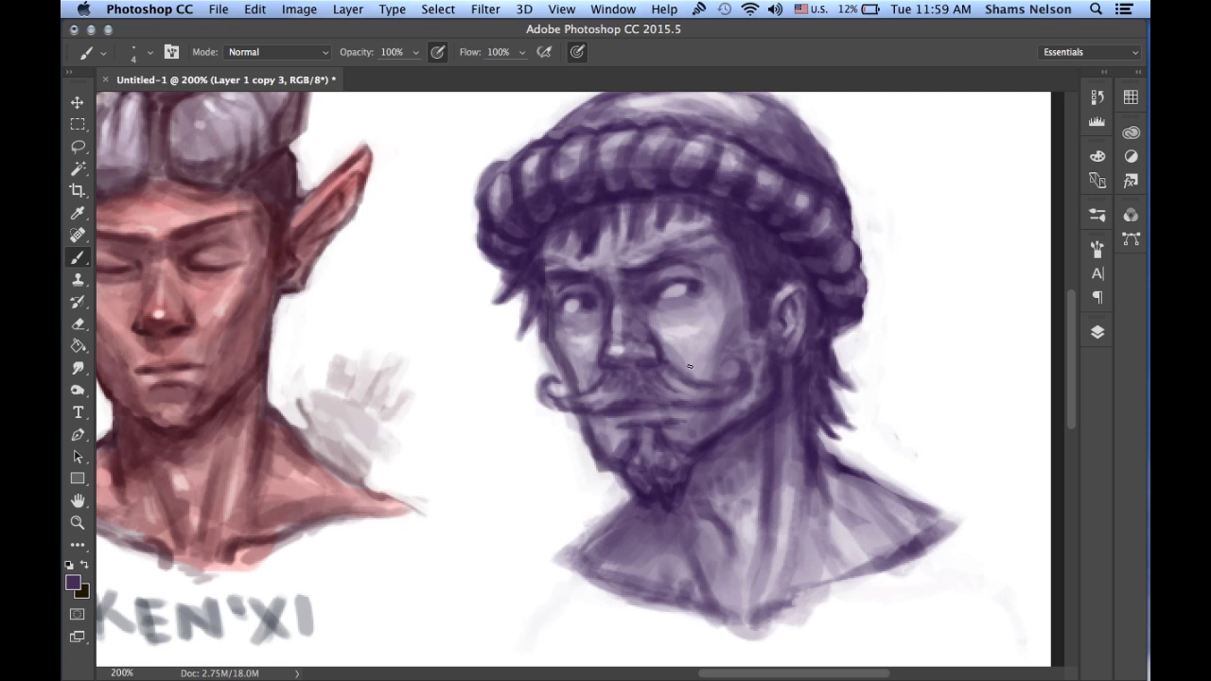
alt+click(664, 334)
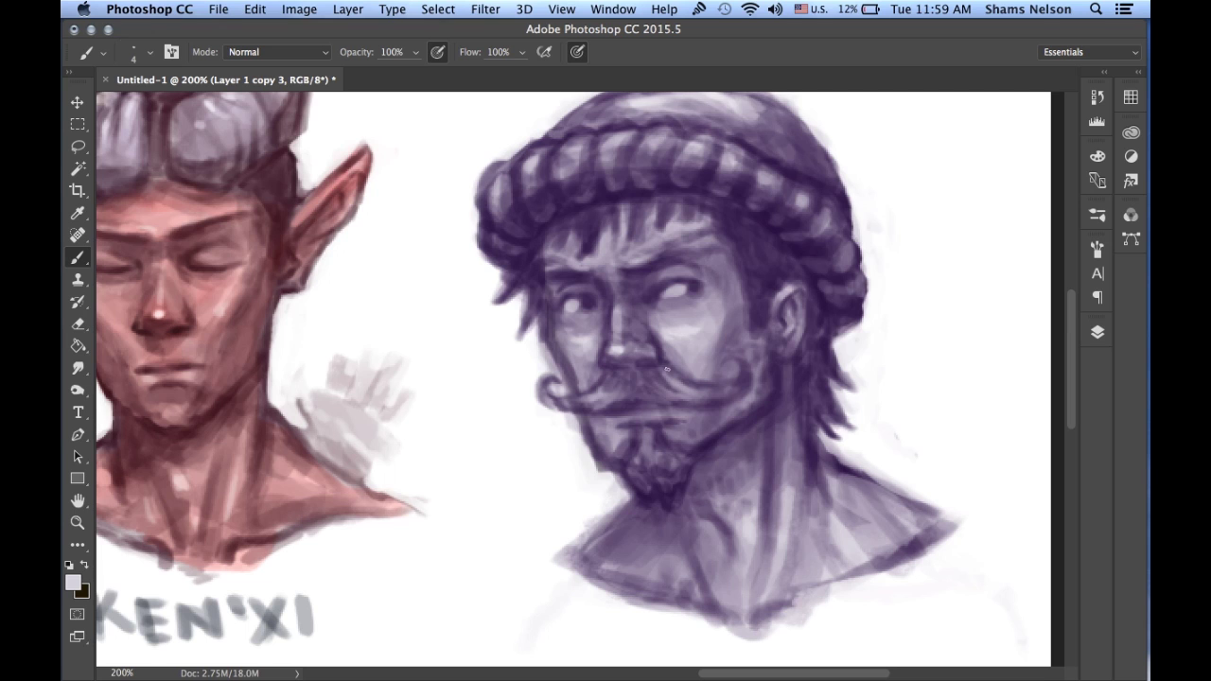
alt+click(592, 403)
Check the portrait layer by toggling its visibility and create a new layer directly beneath Layer 1 copy 3.
click(1097, 333)
click(889, 397)
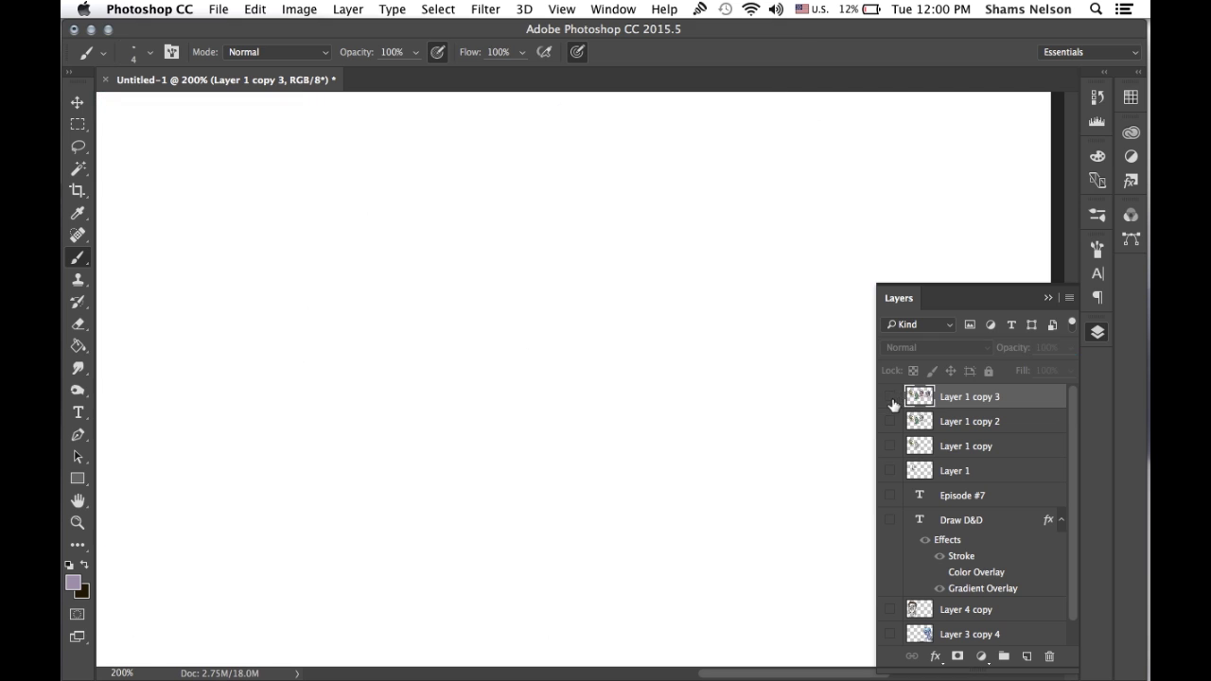
click(889, 397)
click(993, 425)
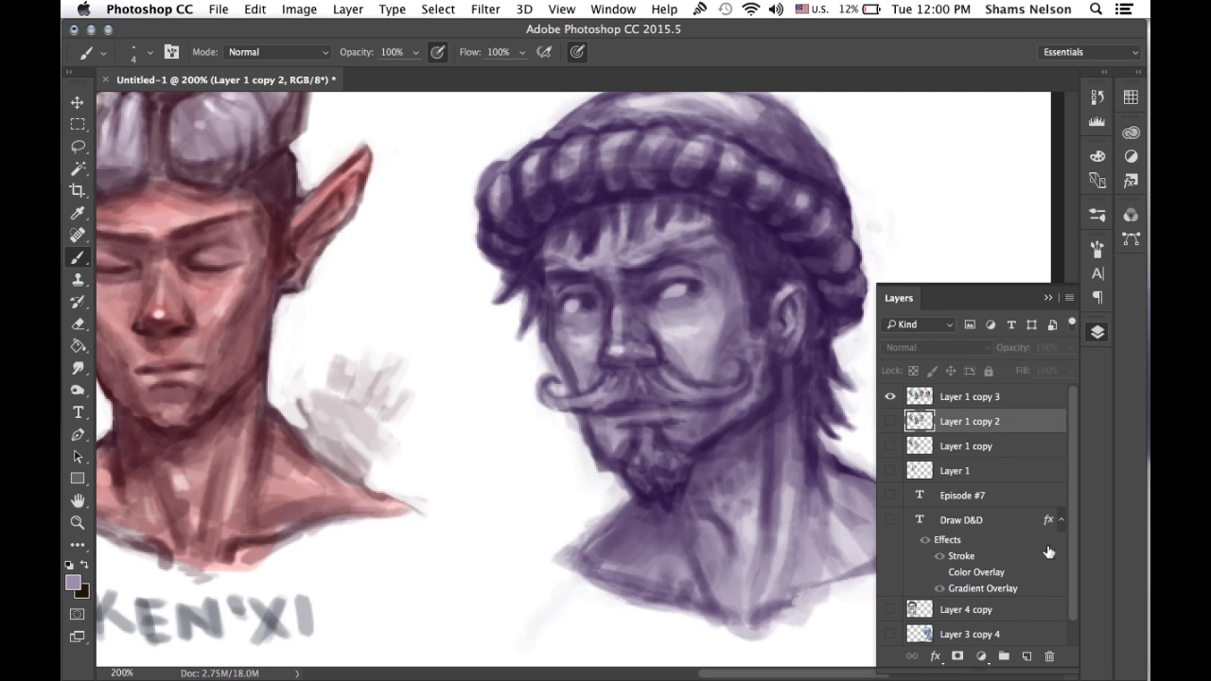
click(1028, 657)
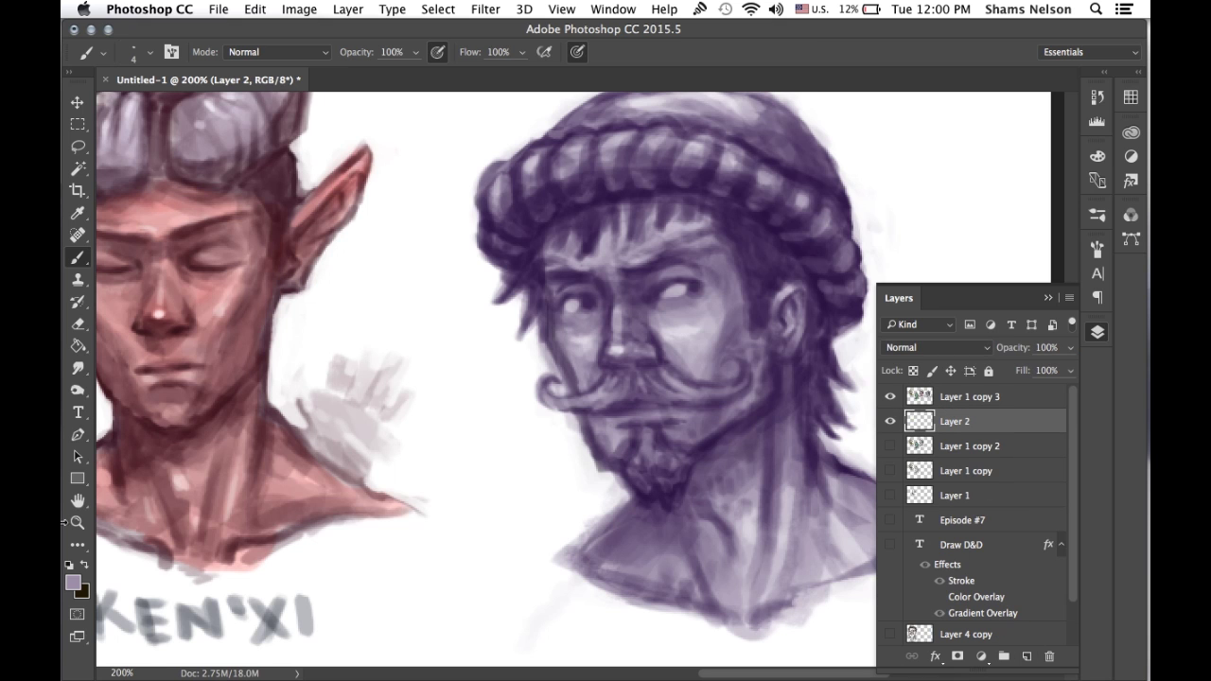
Change the foreground color to bright red, hex ff0b0b.
click(84, 566)
click(72, 582)
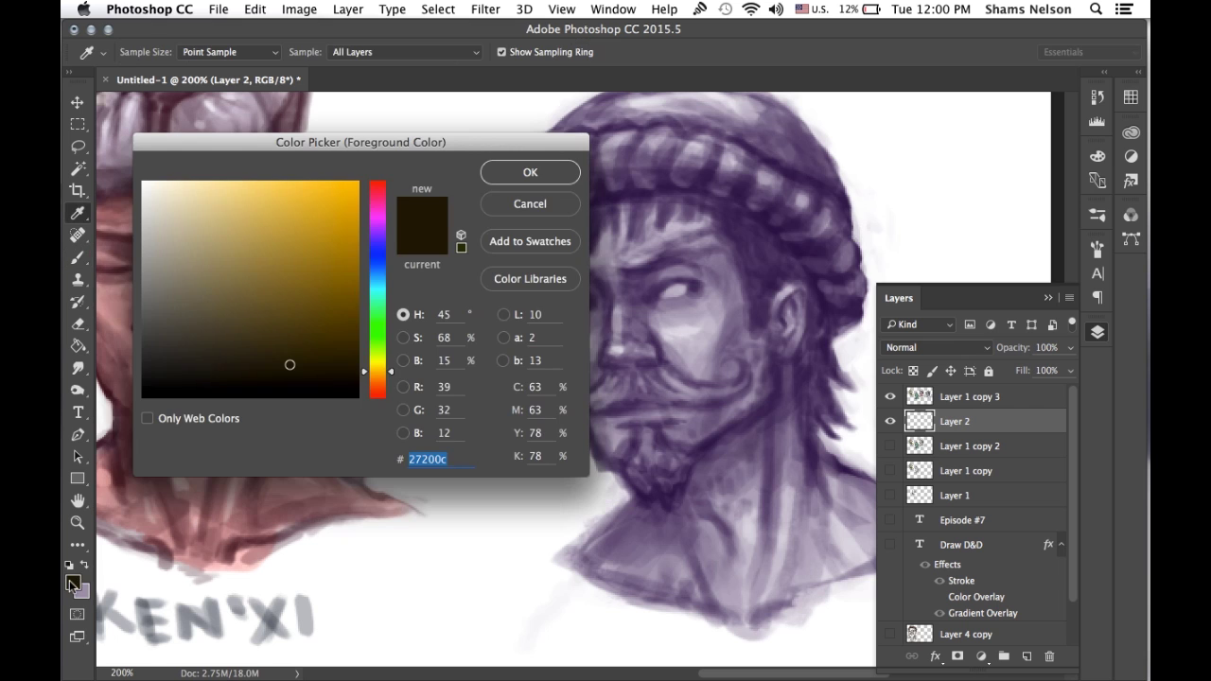
drag(376, 386, 373, 408)
drag(302, 221, 365, 152)
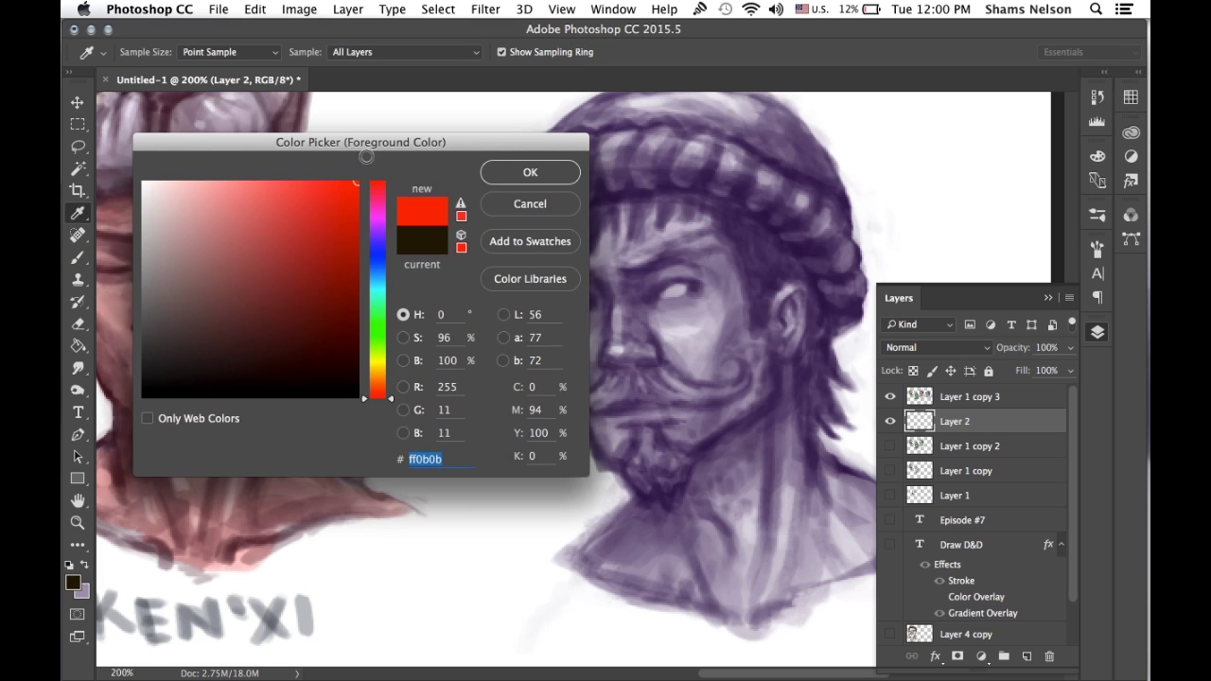
click(500, 168)
Paint a broad red stroke across the moustached face on Layer 2 with a 40 px brush.
key(b)
key(bracketright)
key(bracketright)
key(bracketright)
key(bracketright)
key(bracketright)
key(bracketright)
key(bracketright)
key(bracketright)
key(bracketright)
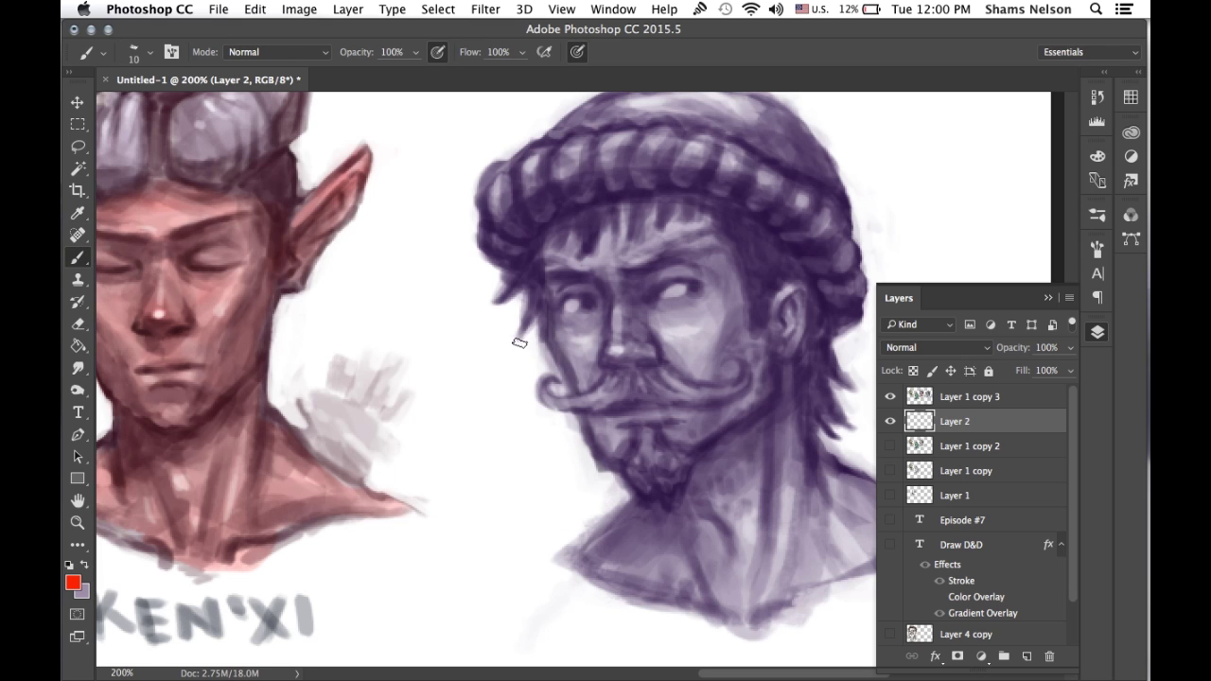
drag(463, 388, 894, 264)
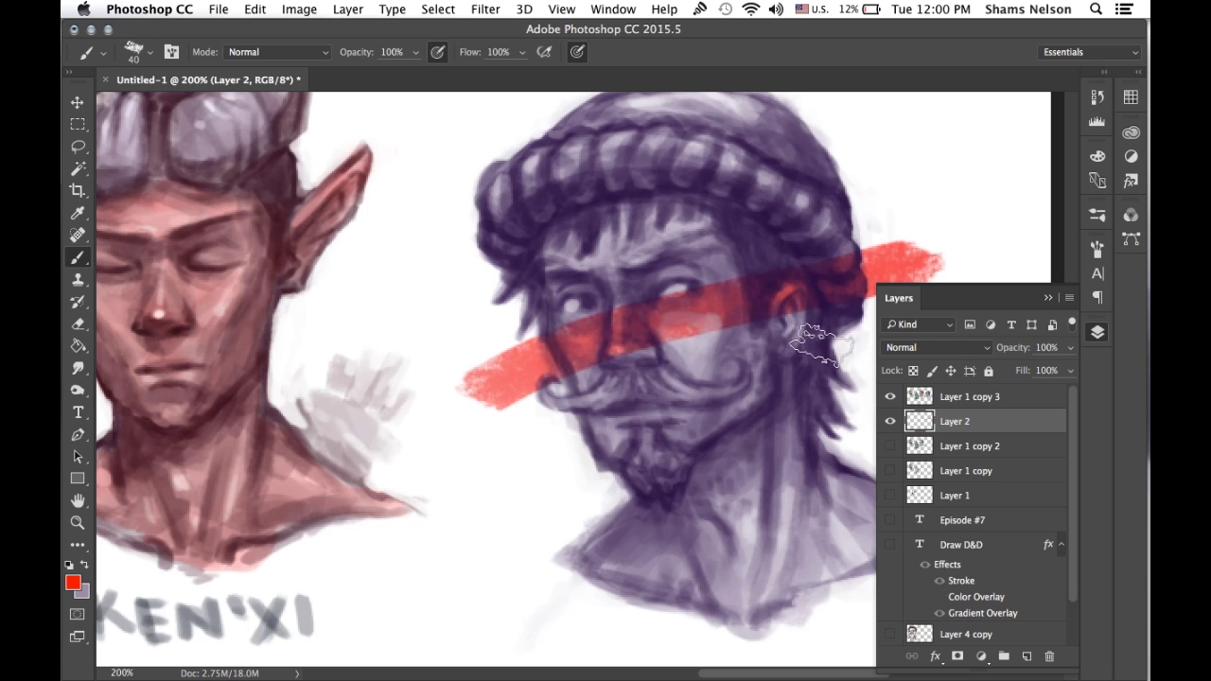
Toggle the visibility of Layer 1 copy 3 and Layer 2 to check the red paint beneath the portrait.
click(891, 398)
click(890, 398)
click(890, 421)
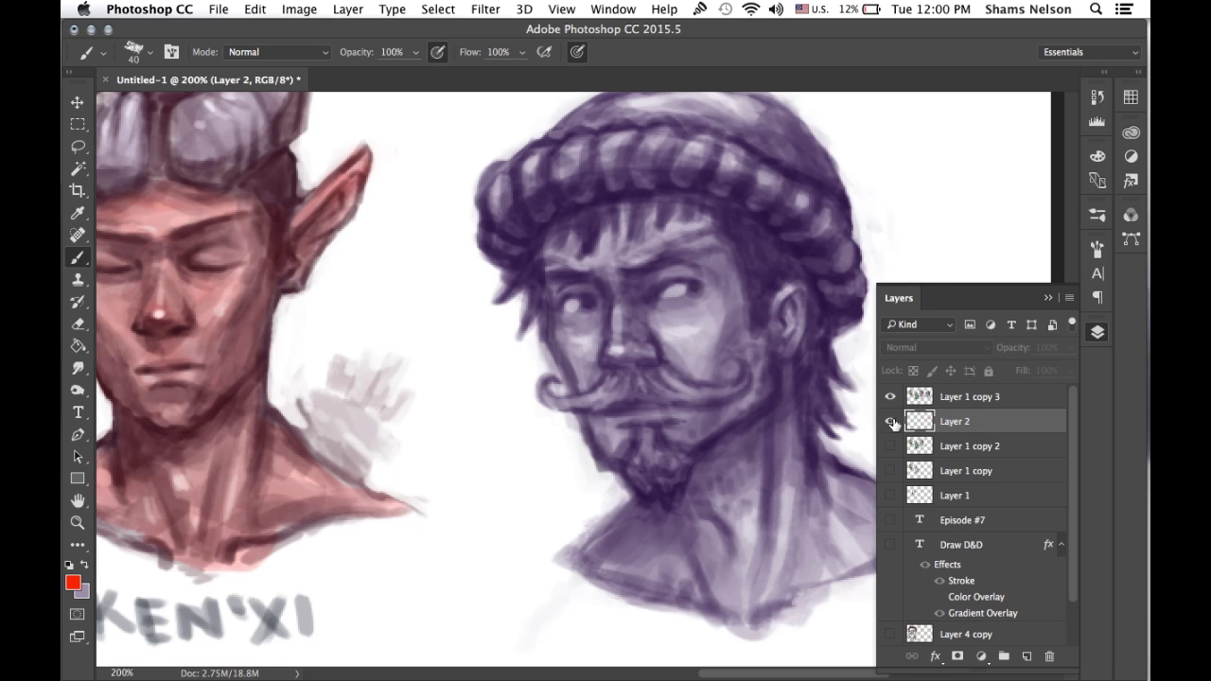
click(891, 421)
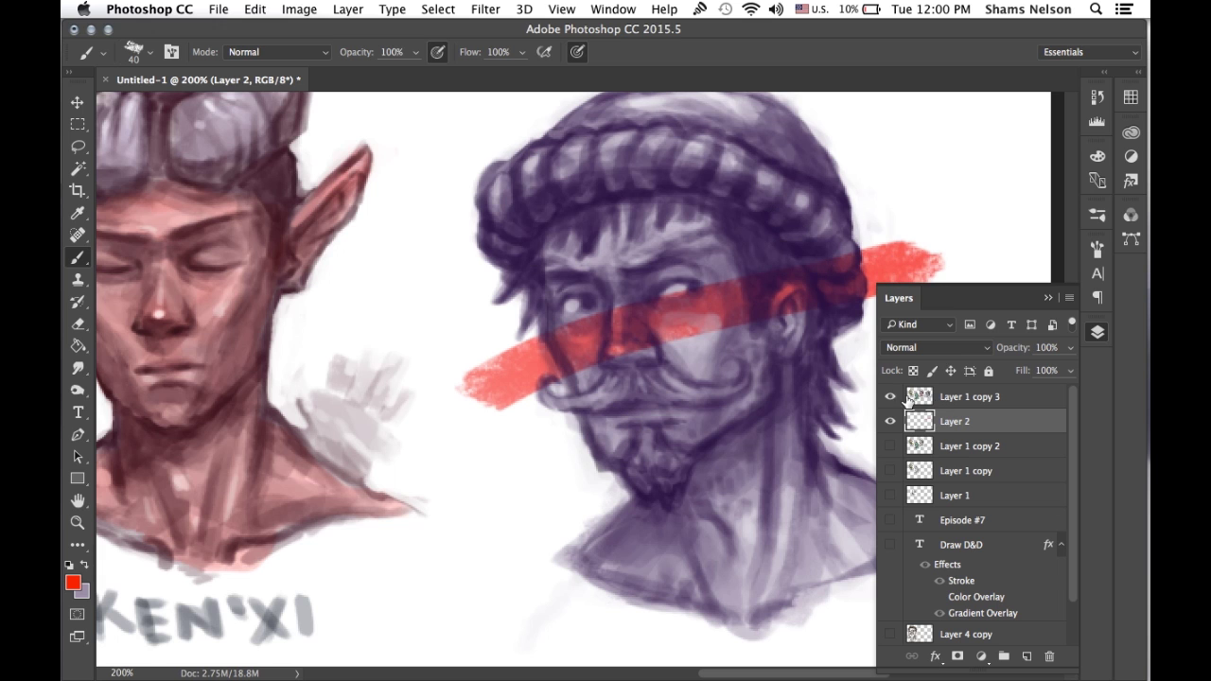
Create a new layer above Layer 2 and paint sampled white over the red stroke inside the head.
click(1024, 657)
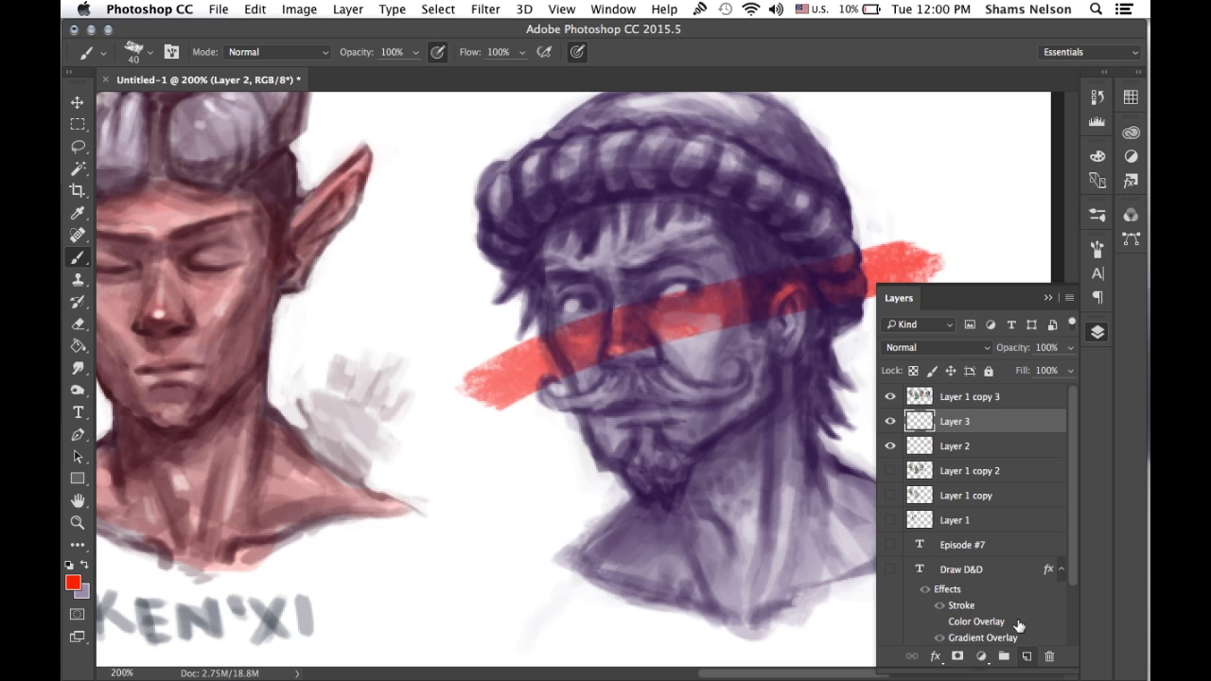
alt+click(442, 325)
mouse_move(572, 324)
mouse_down()
mouse_move(612, 294)
mouse_move(644, 343)
mouse_move(693, 362)
mouse_move(777, 266)
mouse_move(794, 299)
mouse_move(820, 286)
mouse_move(827, 297)
mouse_move(837, 269)
mouse_up()
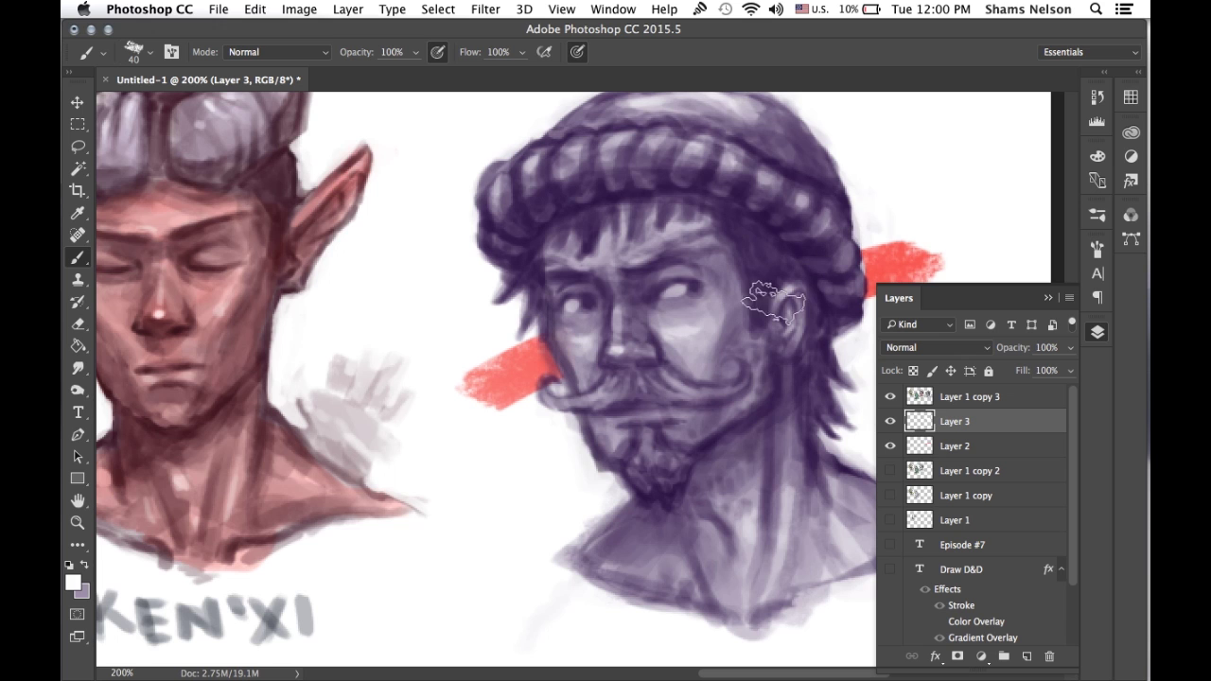
On Layer 2, paint sampled lighter red beside the face, over the forehead and behind the back of the head.
click(955, 445)
alt+click(506, 364)
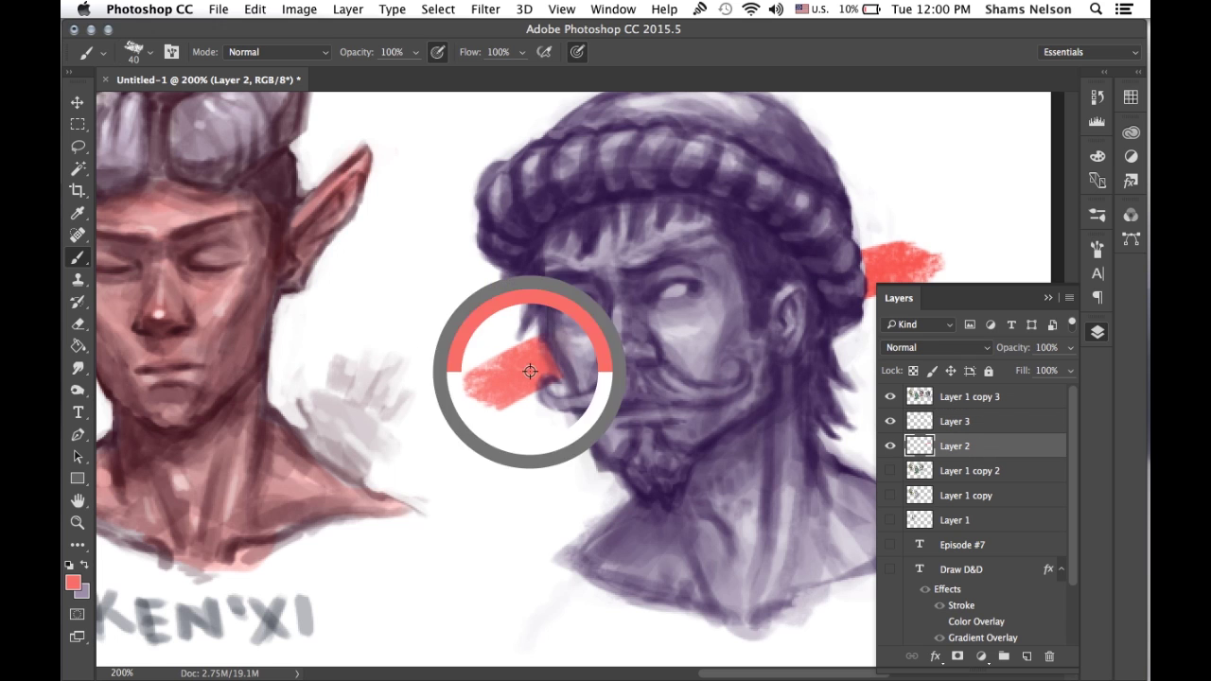
mouse_move(511, 283)
mouse_down()
mouse_move(473, 338)
mouse_move(539, 350)
mouse_up()
drag(646, 273, 613, 244)
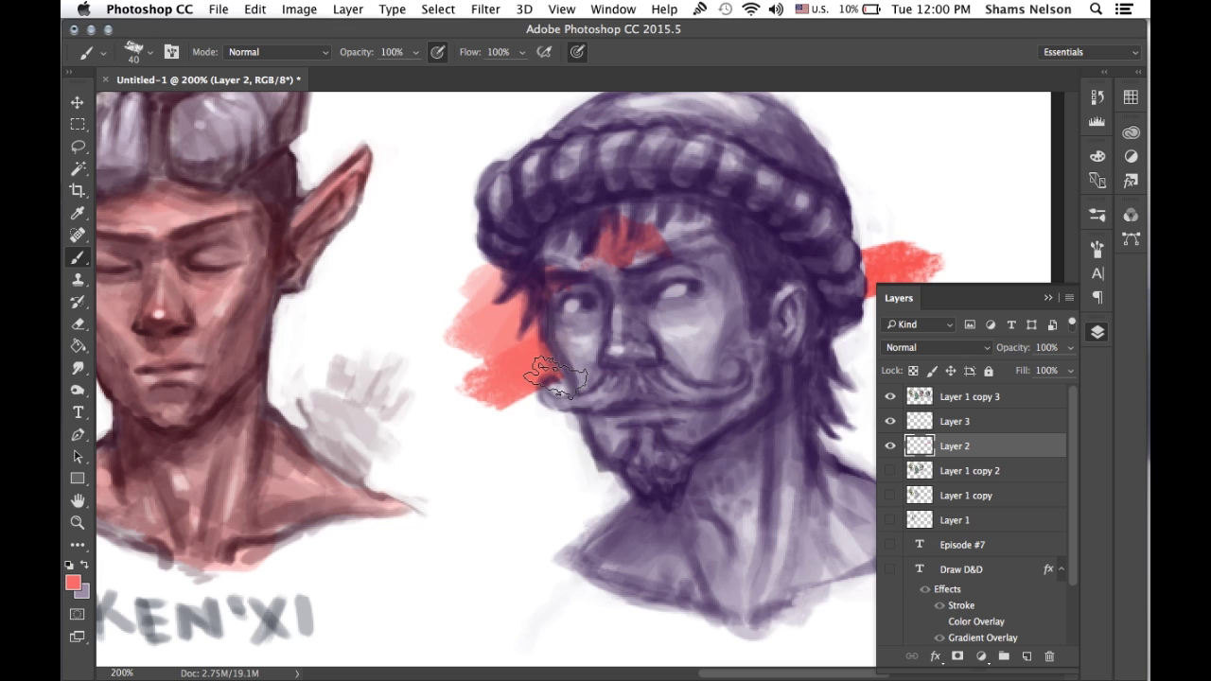
drag(556, 376, 592, 402)
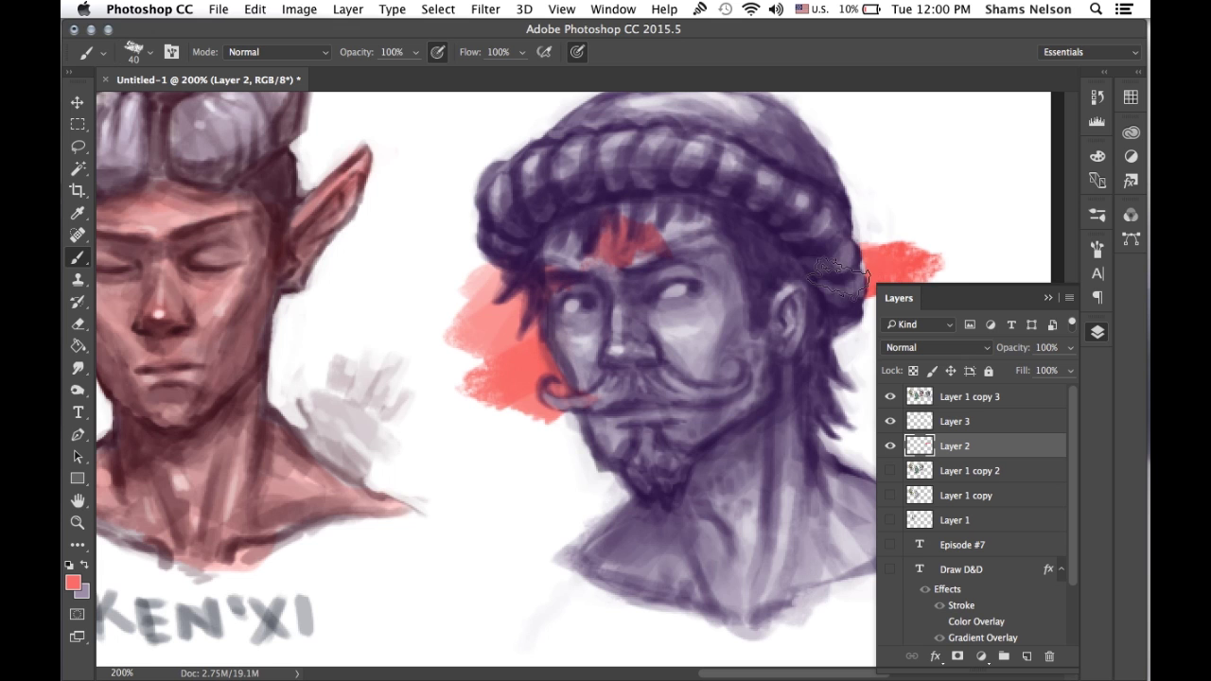
mouse_move(838, 277)
mouse_down()
mouse_move(890, 227)
mouse_move(851, 350)
mouse_up()
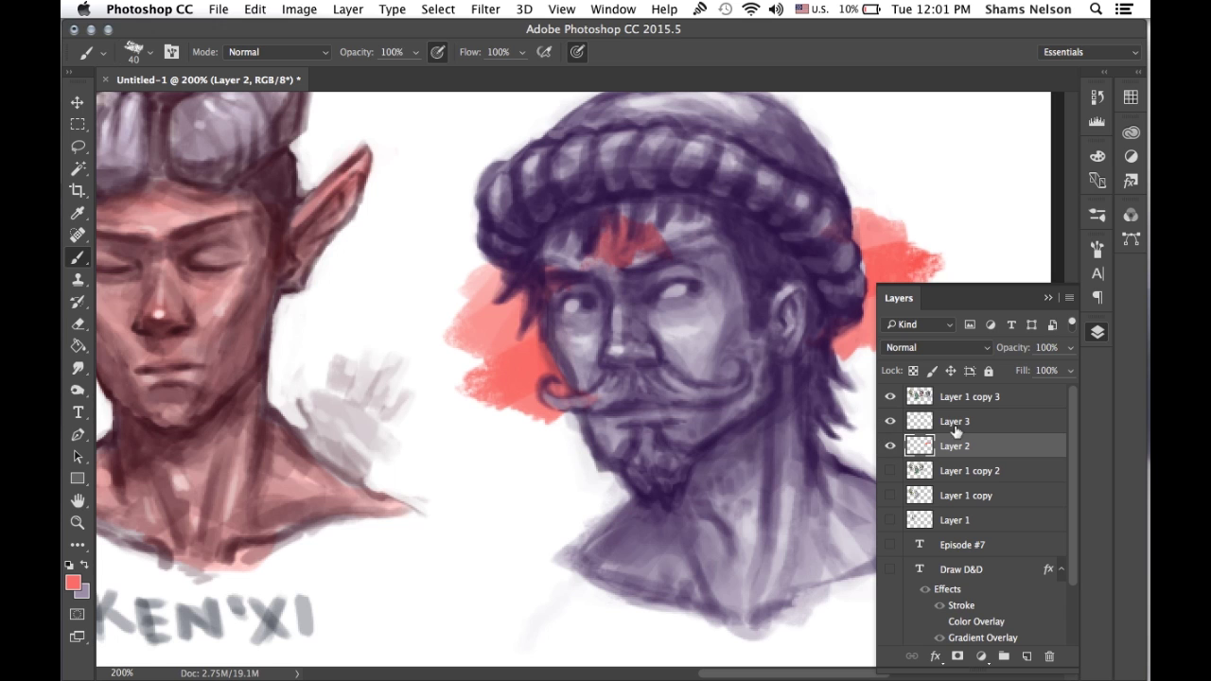
Delete Layer 2, undo the deletion, and toggle Layer 3's visibility to compare the head with and without its white backing.
key(Delete)
key(super+z)
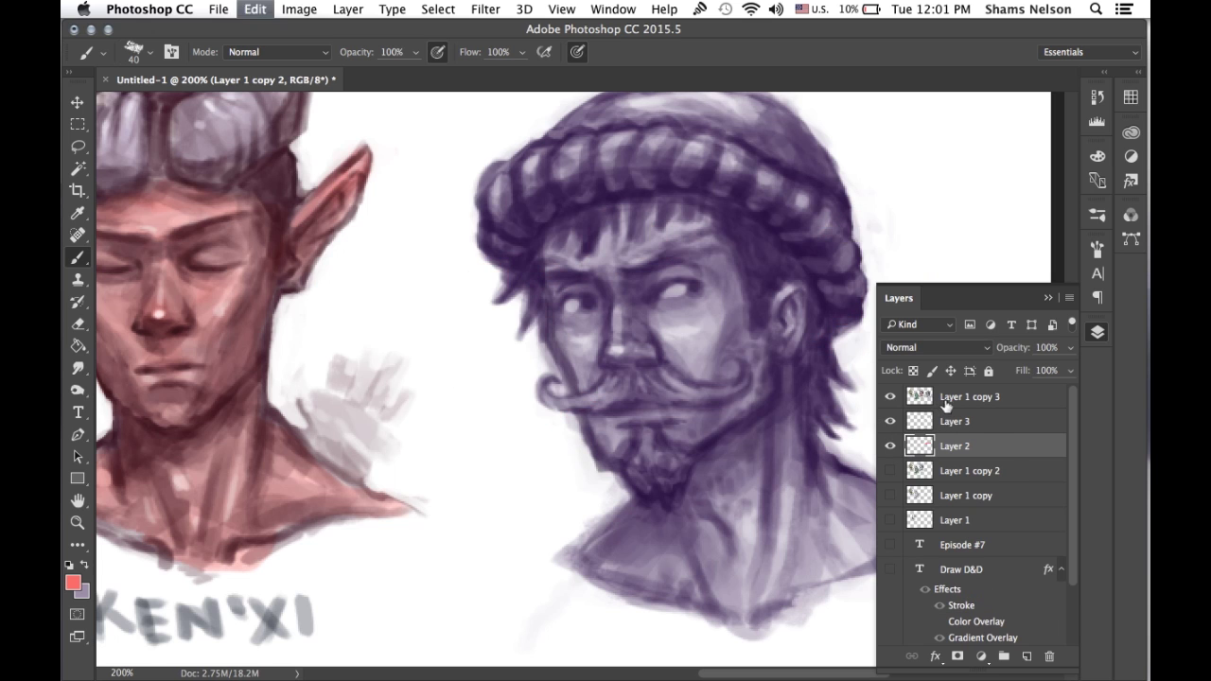
click(890, 421)
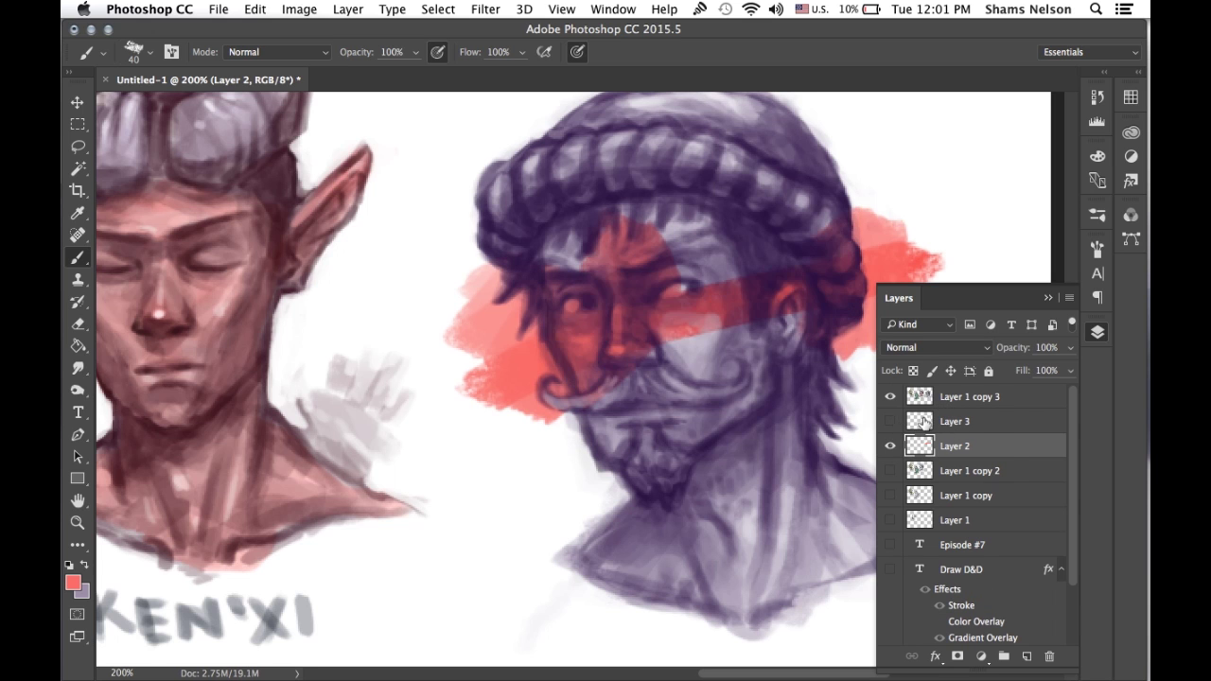
click(890, 421)
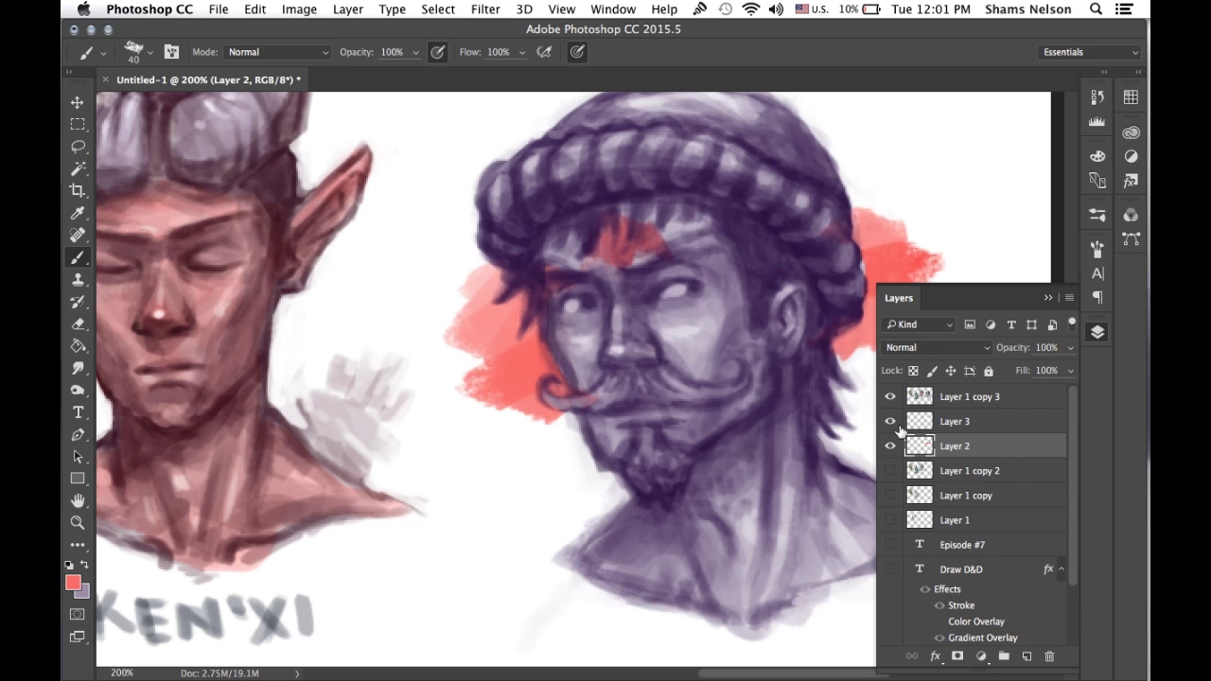
Lower the opacity of Layer 2 to 59%.
shift+click(975, 426)
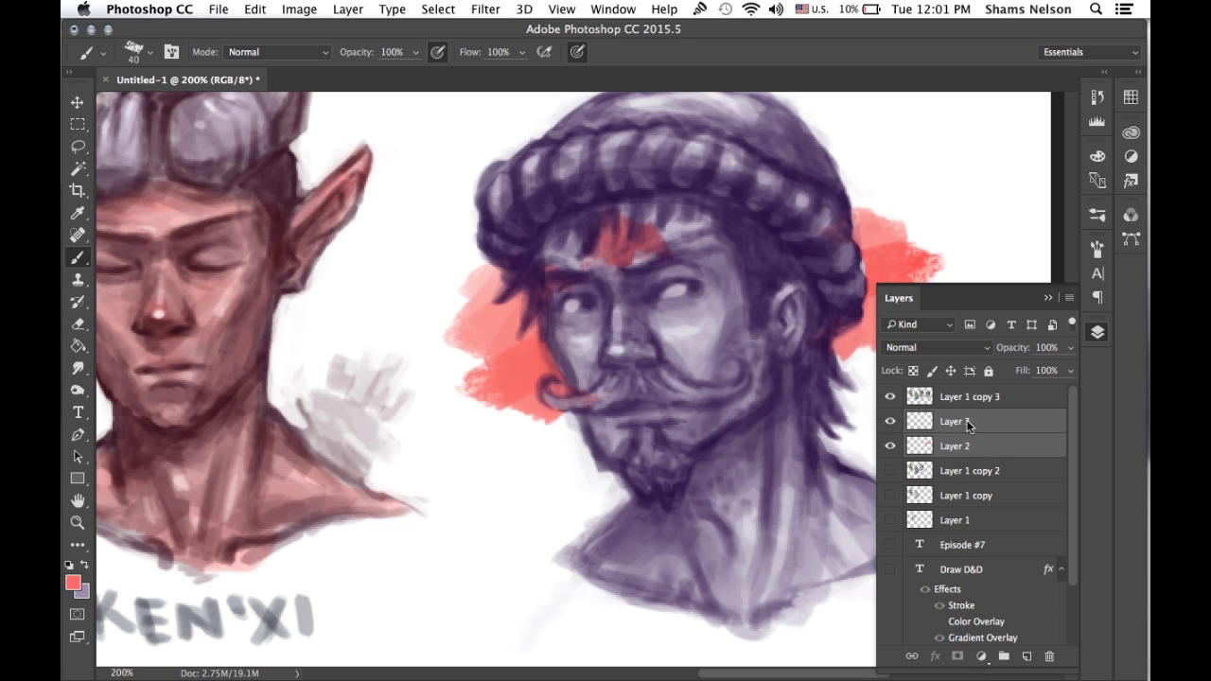
right_click(967, 426)
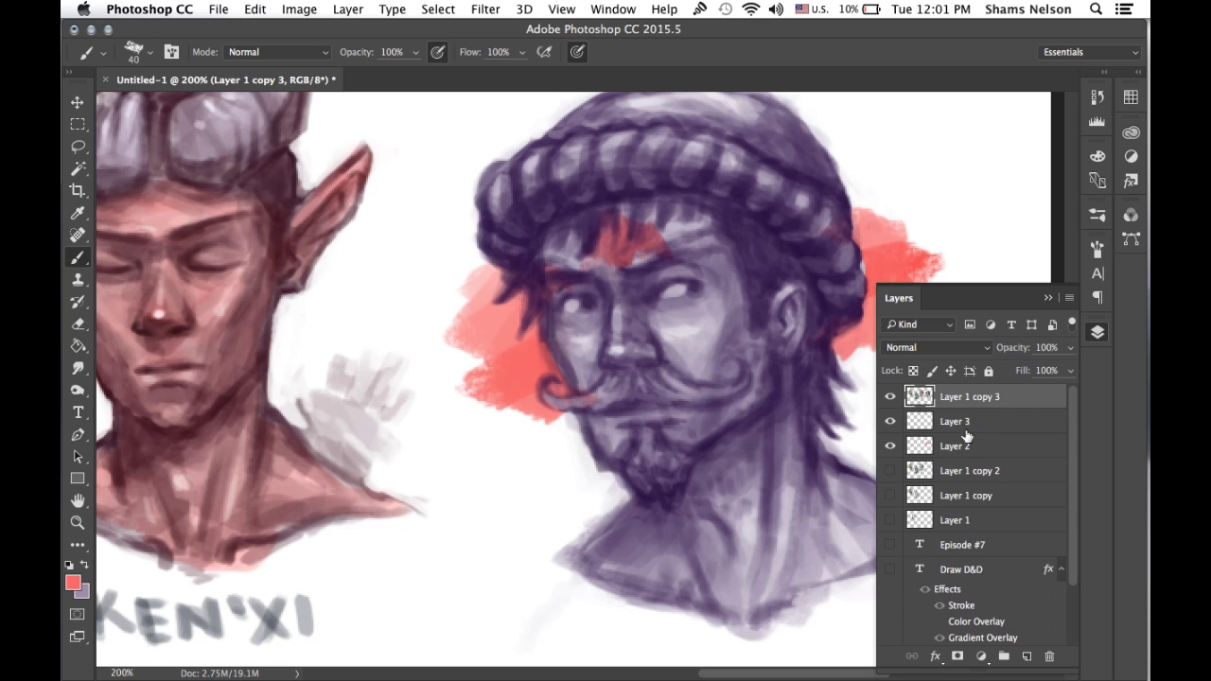
click(963, 452)
click(1070, 348)
drag(1049, 372, 1038, 370)
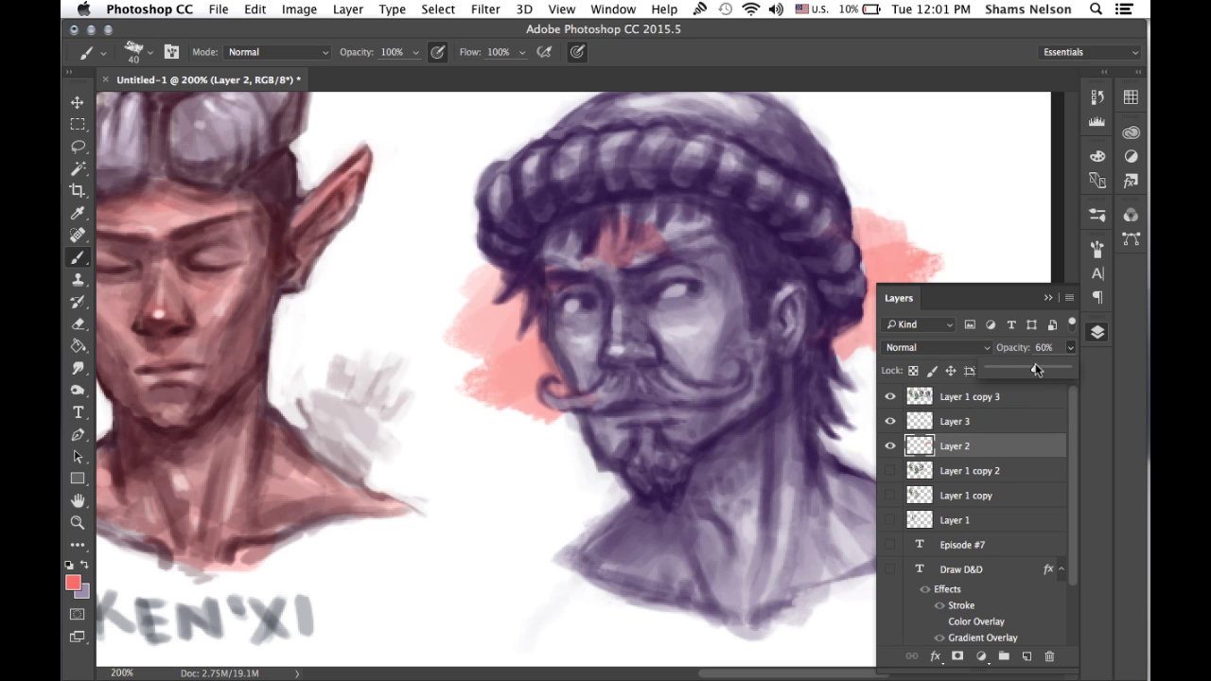
click(983, 455)
Delete Layer 3 and clear the red from inside the head on Layer 2.
click(965, 430)
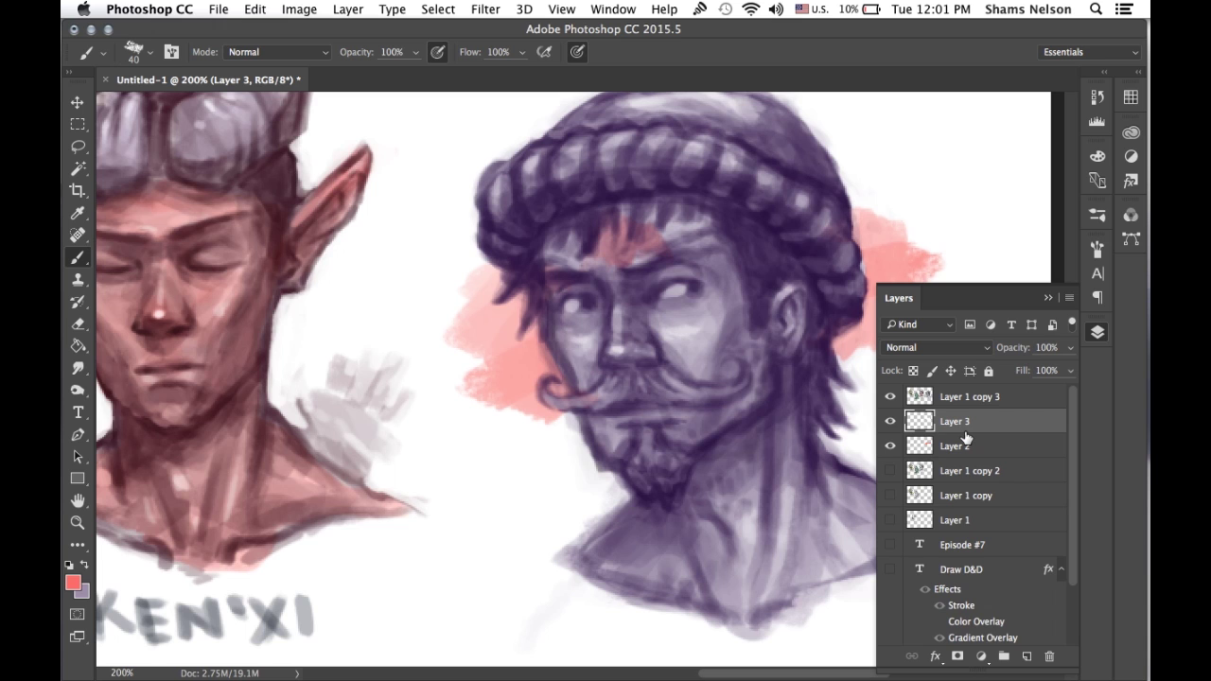
key(Delete)
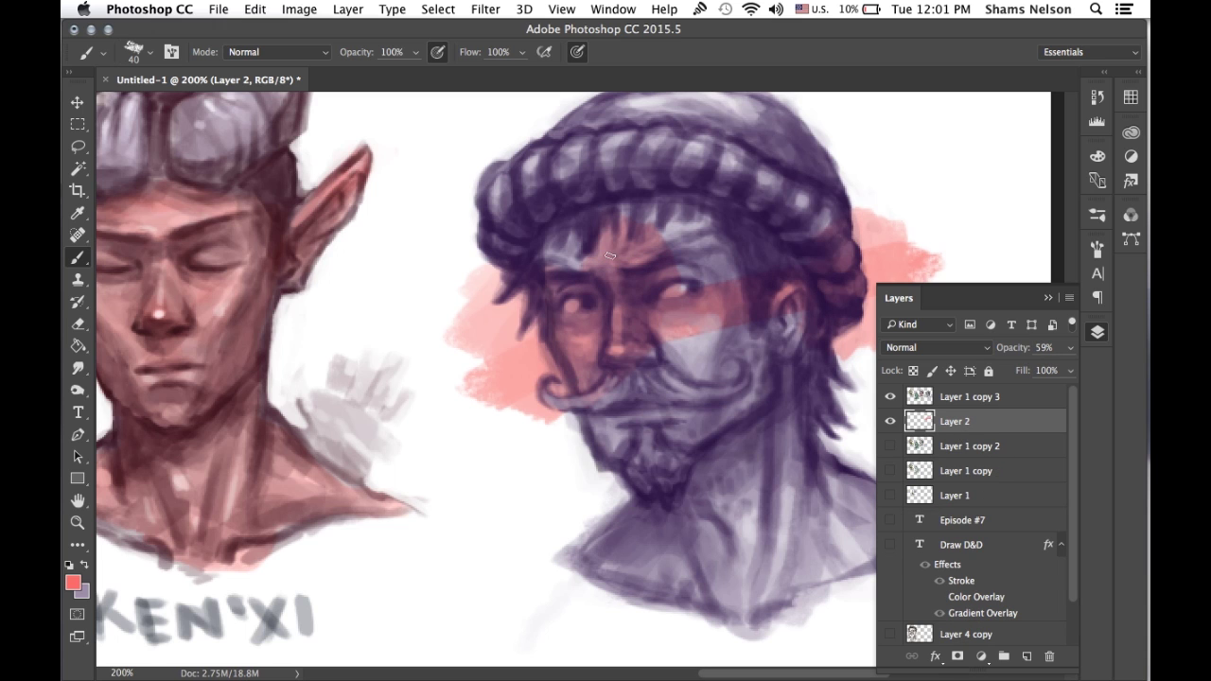
mouse_move(566, 272)
mouse_down()
mouse_move(585, 379)
mouse_move(563, 284)
mouse_move(556, 332)
mouse_move(551, 276)
mouse_move(627, 307)
mouse_move(635, 352)
mouse_move(677, 333)
mouse_move(756, 246)
mouse_move(789, 326)
mouse_move(805, 323)
mouse_move(832, 297)
mouse_move(835, 310)
mouse_move(847, 279)
mouse_move(818, 210)
mouse_move(812, 239)
mouse_up()
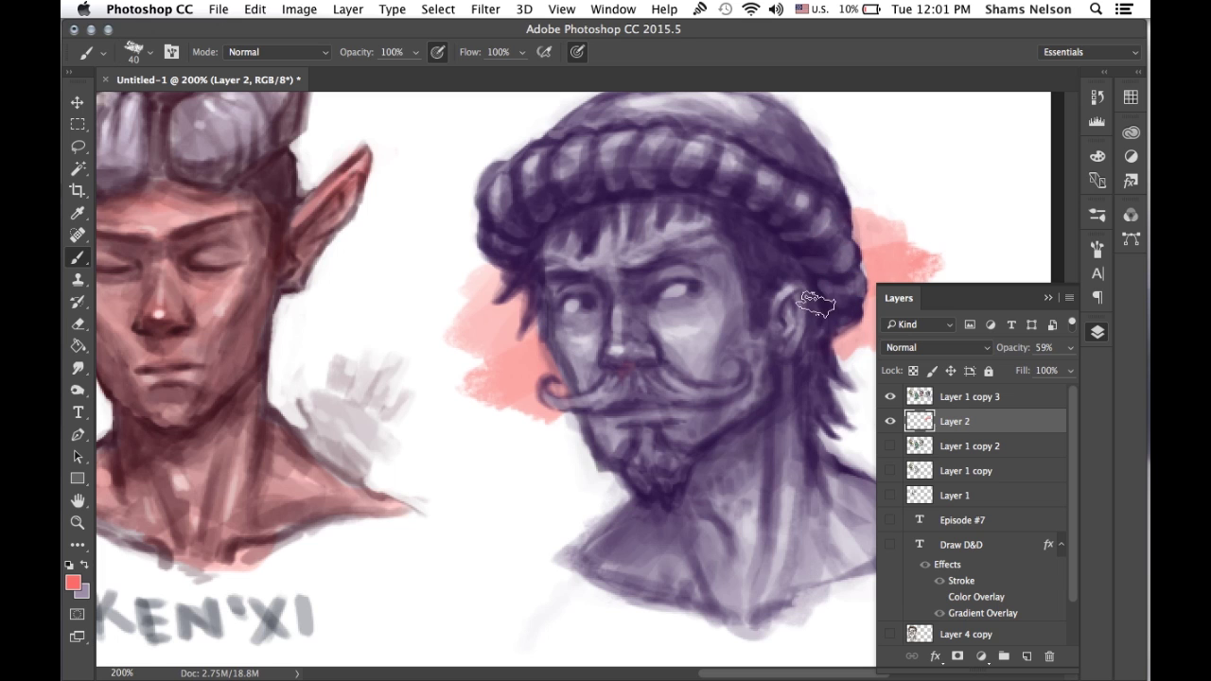
Hide Layer 2, make Layer 1 copy 3 the active layer and collapse the layer list.
click(889, 421)
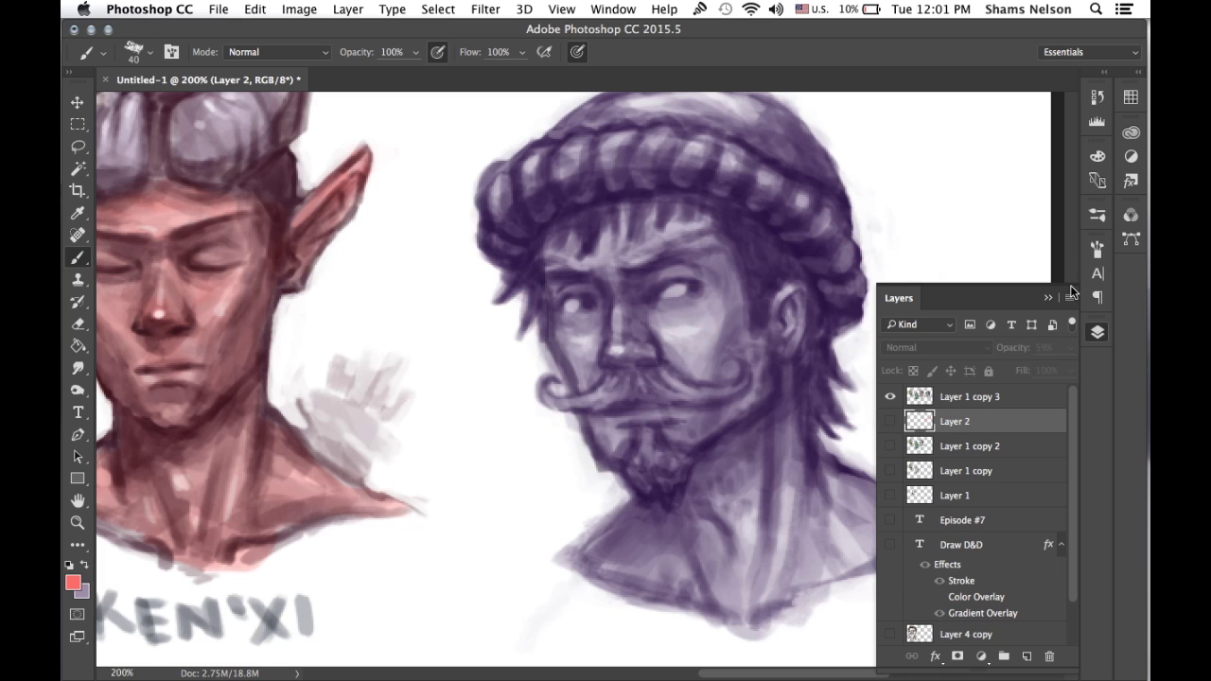
click(1022, 398)
click(1097, 332)
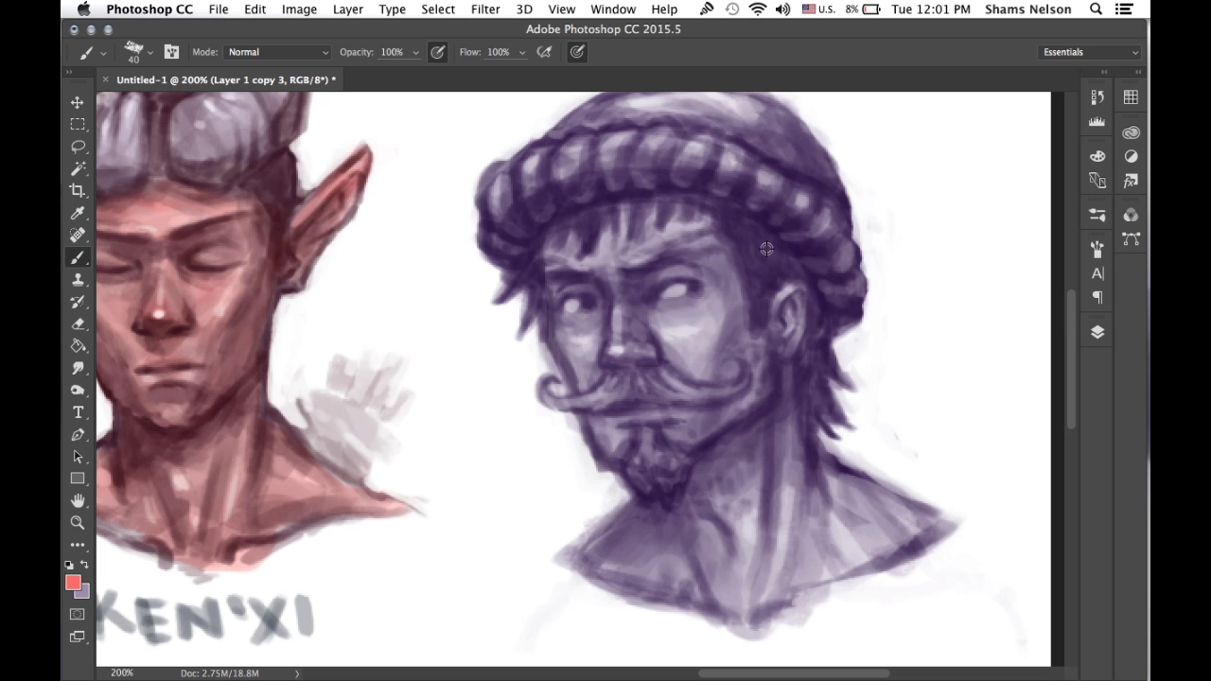
Sample dark purple from the hat and darken the moustache with an 8 px brush.
alt+click(765, 205)
key(bracketright)
key(bracketleft)
key(bracketleft)
key(bracketleft)
key(bracketleft)
key(bracketleft)
key(bracketleft)
drag(602, 386, 727, 382)
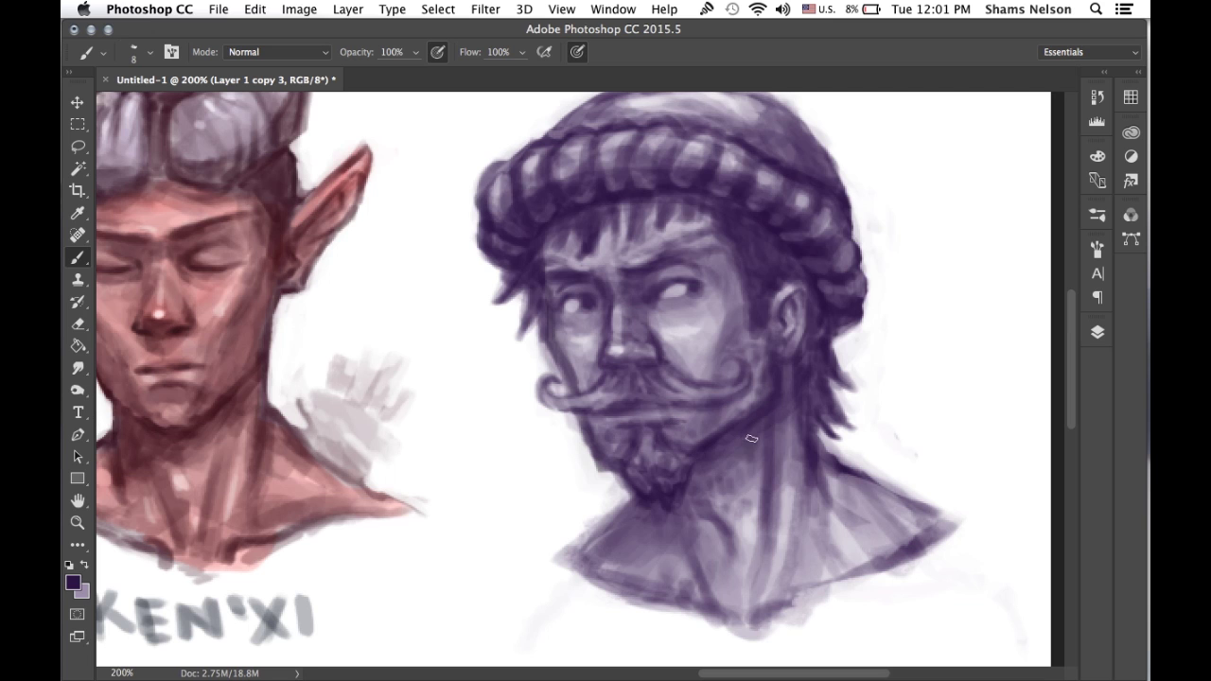
Deepen the shadows on the neck below the jaw with a 20 px brush.
key(bracketright)
key(bracketright)
key(bracketright)
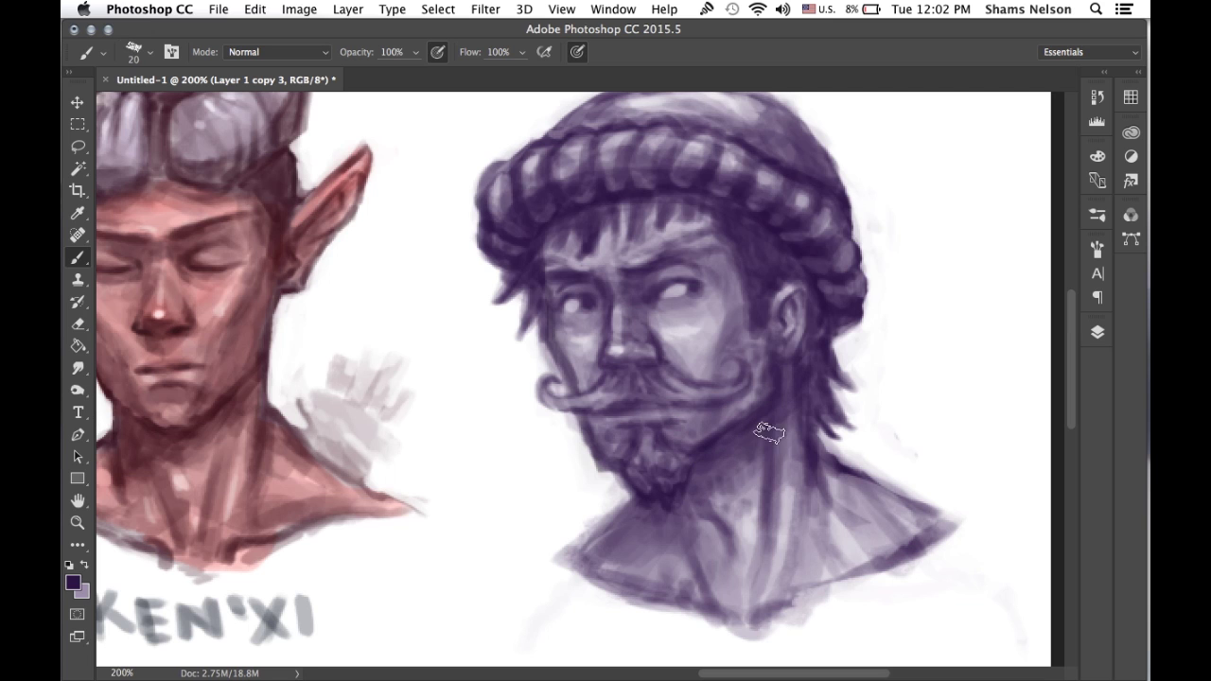
drag(757, 485, 751, 550)
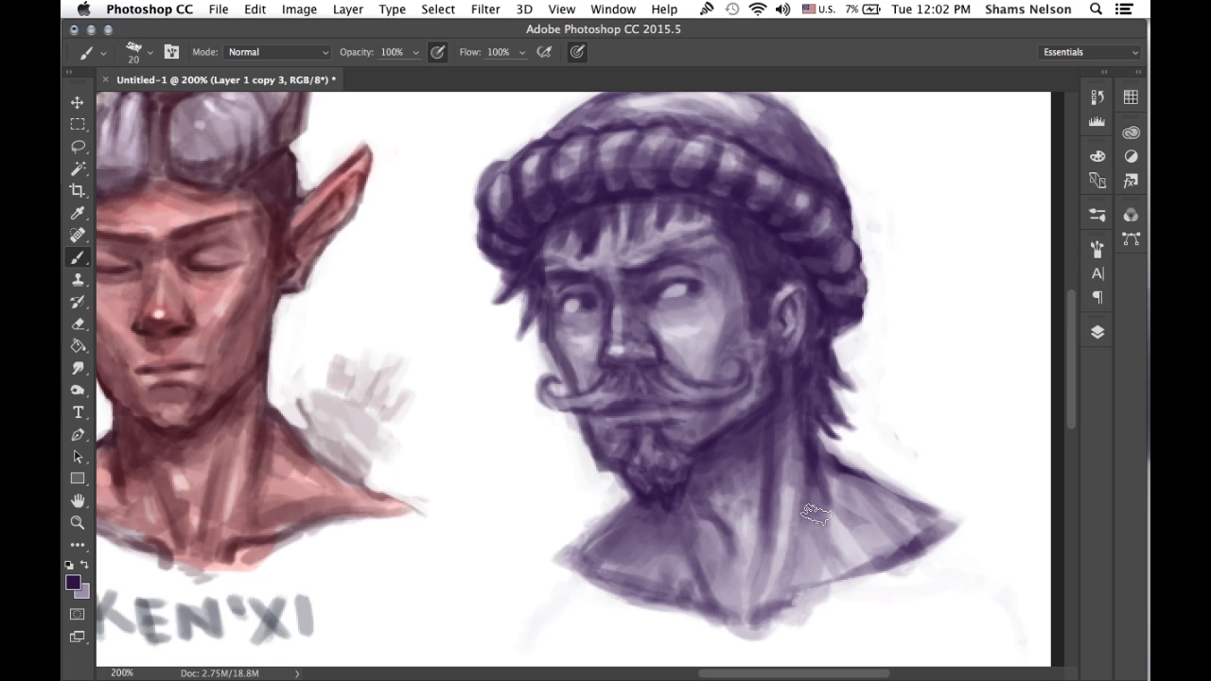
Try darkening the front edge of the jaw below the moustache with a smaller brush.
key(bracketleft)
key(bracketleft)
drag(587, 424, 595, 455)
key(super+z)
Reduce the brush to 4 px and set the foreground color to a darker purple, hex 290c42.
key(bracketleft)
key(bracketleft)
key(bracketleft)
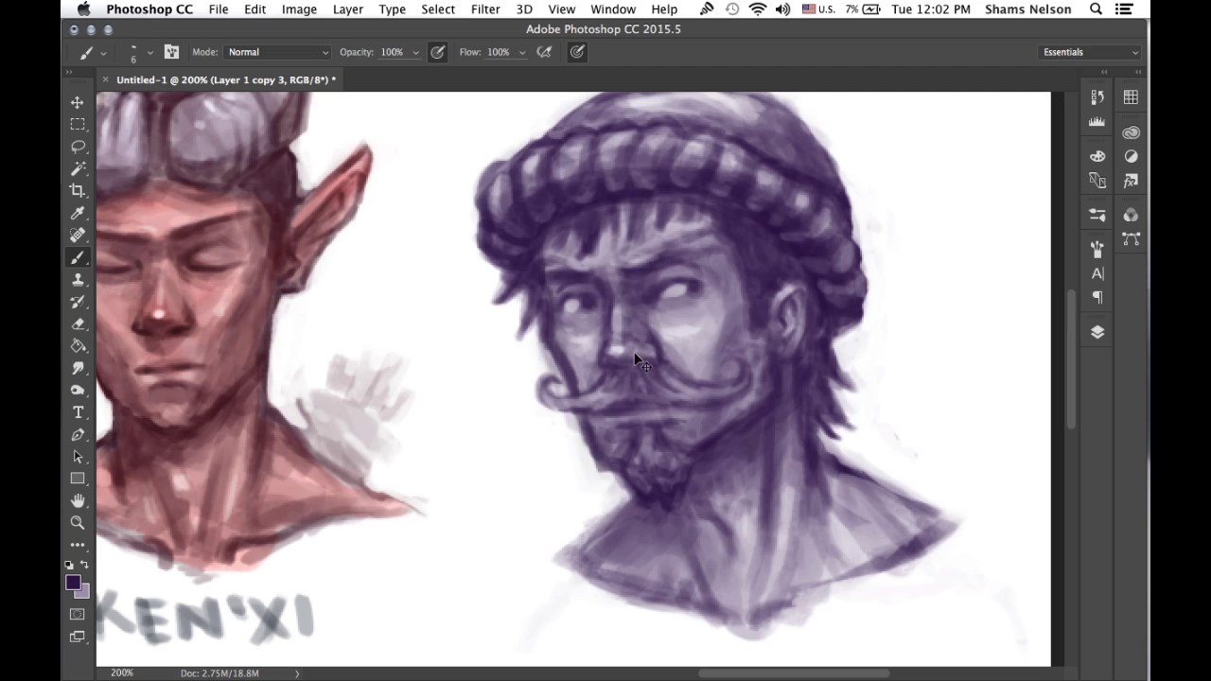
key(bracketleft)
key(bracketleft)
click(73, 583)
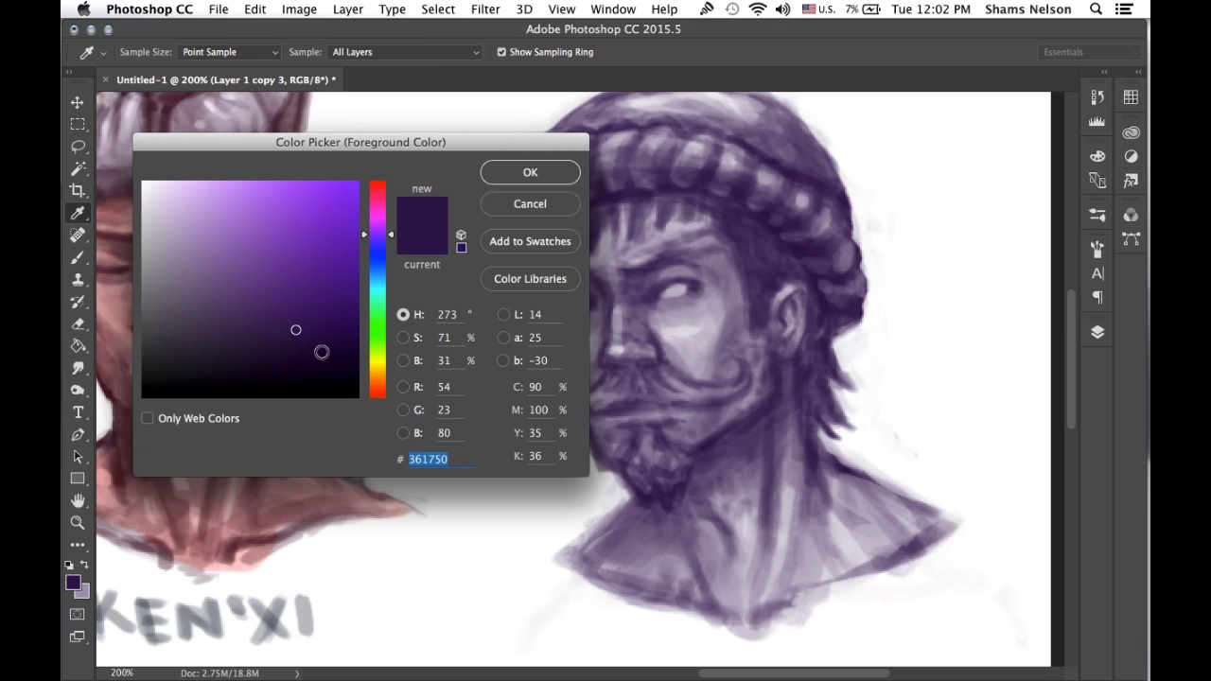
click(320, 346)
click(533, 175)
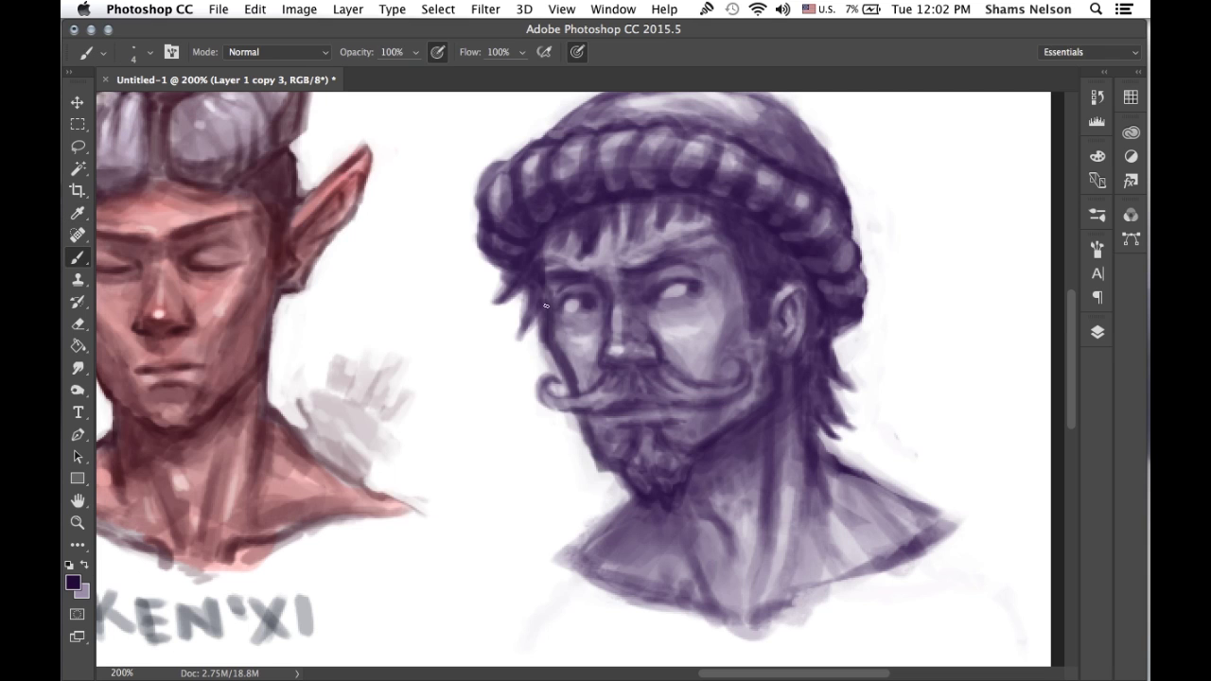
Choose an even darker purple and sharpen the eyes and the nose contour with it.
click(73, 582)
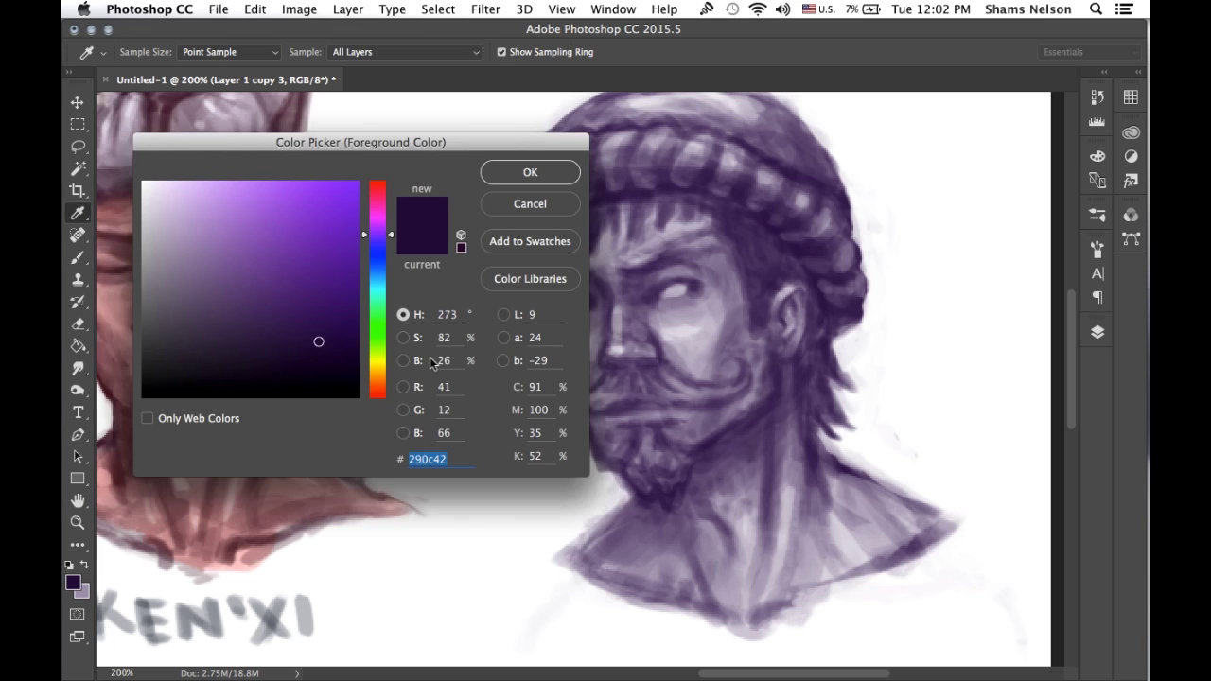
click(331, 369)
click(331, 359)
click(530, 170)
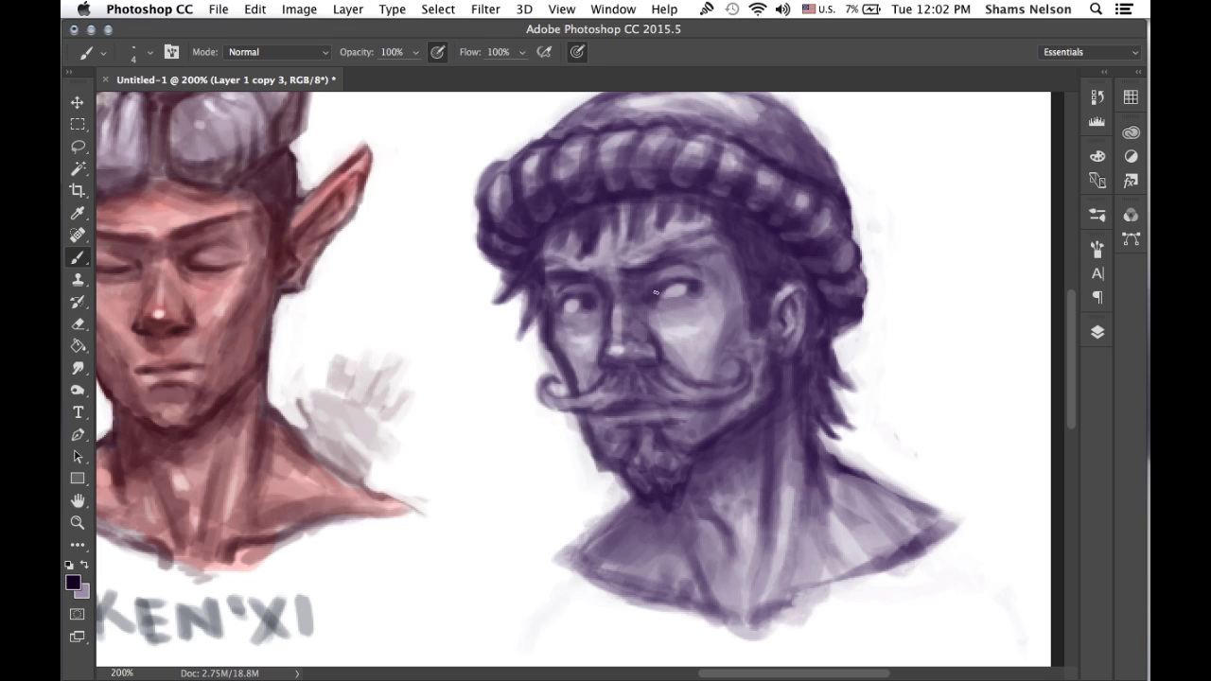
drag(652, 298, 680, 280)
mouse_move(568, 305)
mouse_down()
mouse_move(611, 302)
mouse_move(604, 350)
mouse_move(615, 359)
mouse_up()
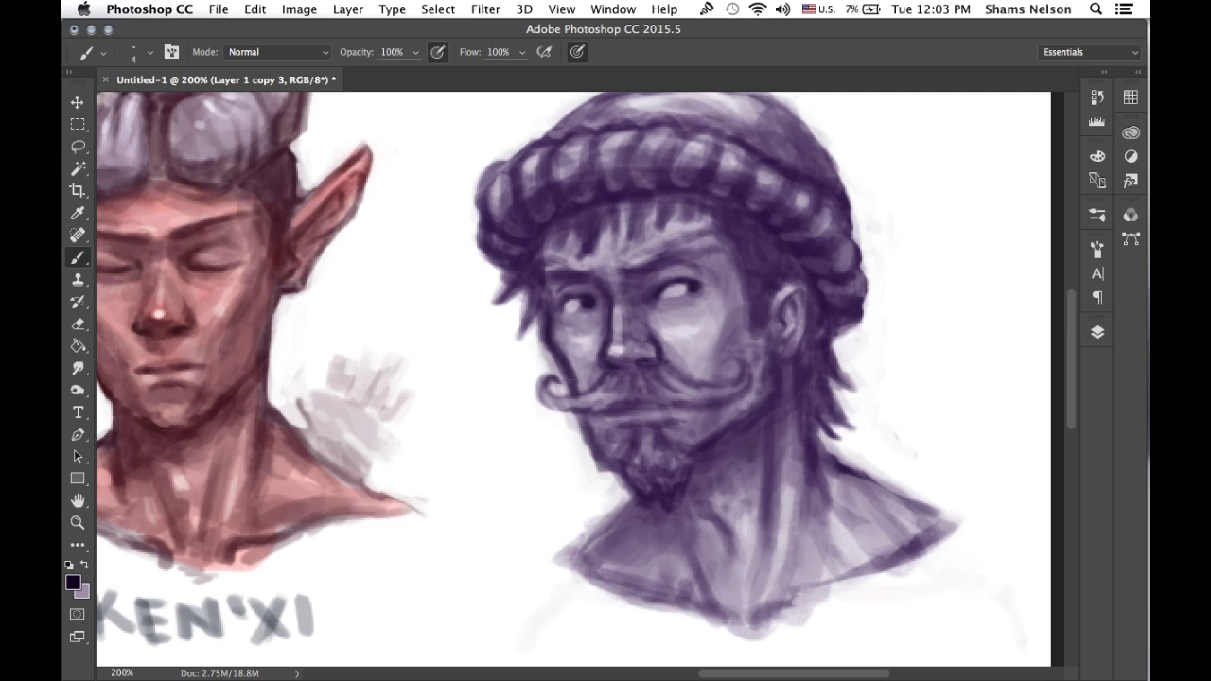
Darken the front and lower jawline, and blend the rear jaw with a sampled mid purple.
drag(582, 419, 589, 441)
mouse_move(613, 462)
mouse_down()
mouse_move(634, 437)
mouse_move(620, 478)
mouse_move(616, 466)
mouse_up()
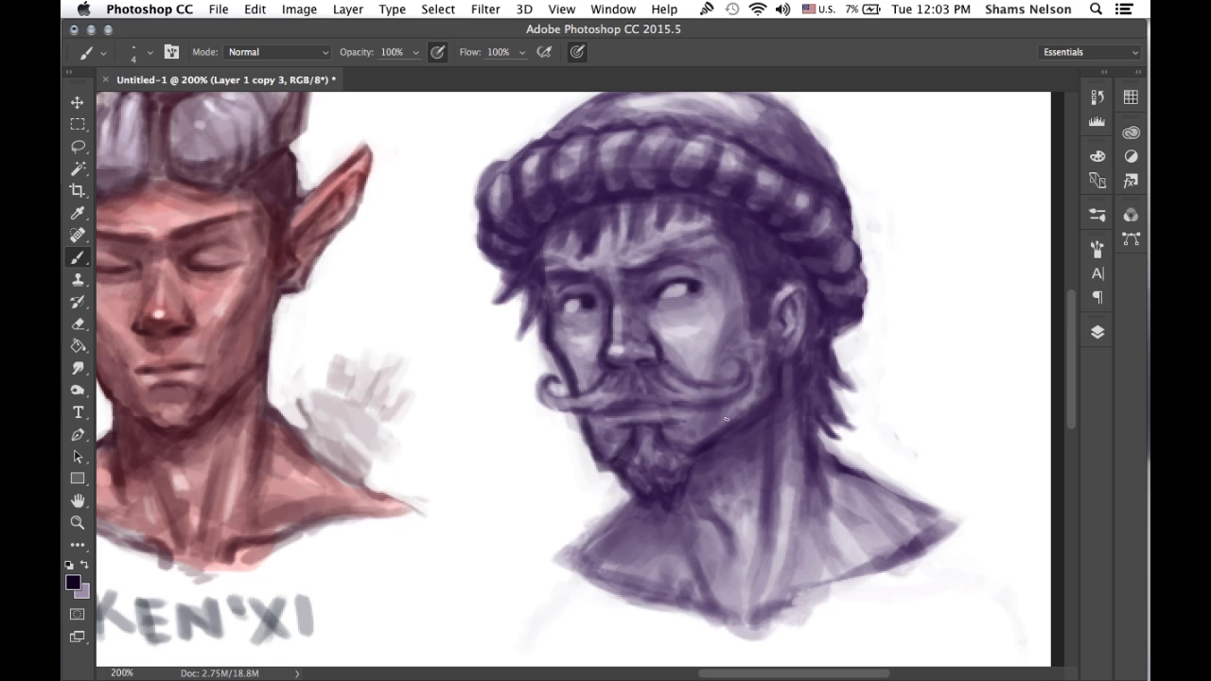
drag(730, 431, 685, 460)
alt+click(714, 419)
drag(727, 423, 748, 402)
Enlarge the brush to 8 px and refine the outline of the chin and goatee.
key(bracketright)
key(bracketright)
key(bracketright)
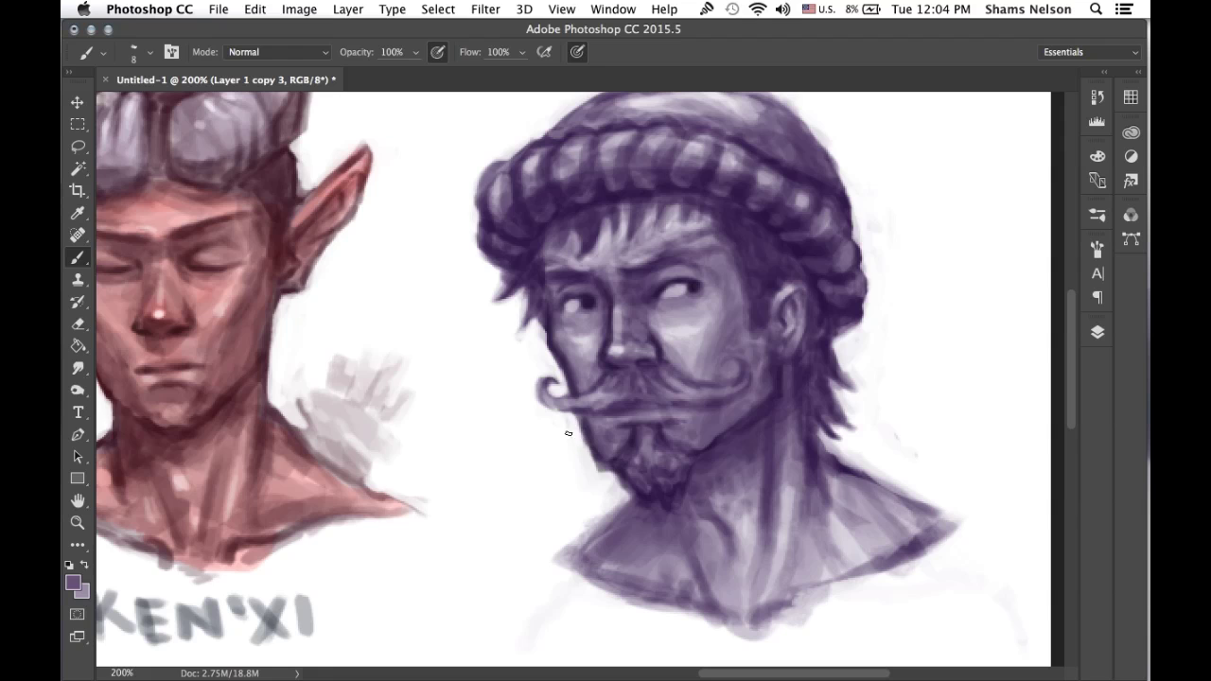
drag(589, 465, 602, 471)
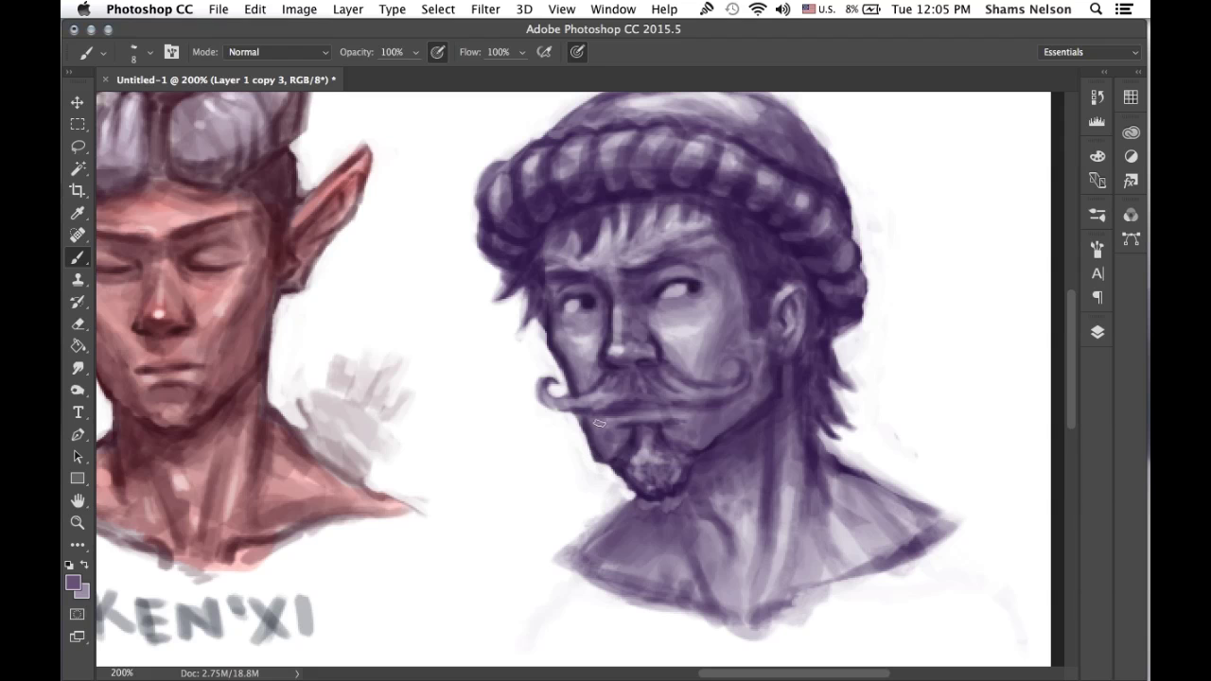
Set the foreground color to a near-black purple, hex 190728, and sharpen the front cheek contour and the rear jawline.
alt+click(547, 350)
click(73, 579)
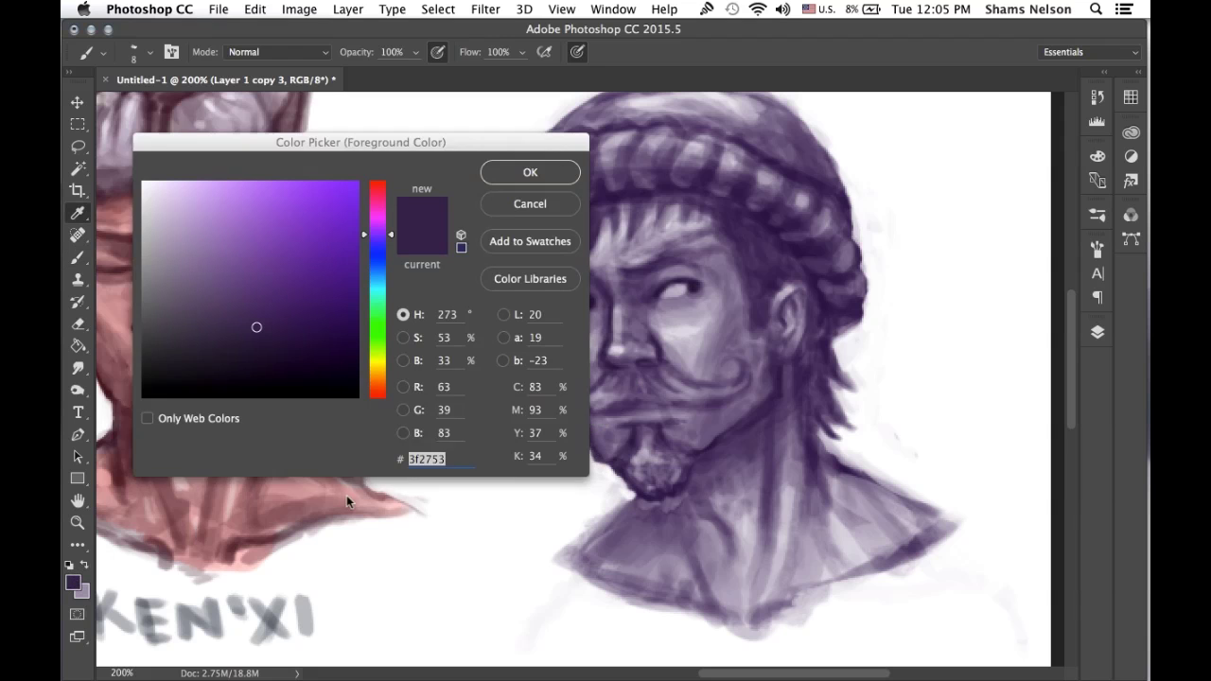
click(330, 372)
mouse_move(330, 373)
mouse_down()
mouse_move(293, 354)
mouse_move(330, 367)
mouse_up()
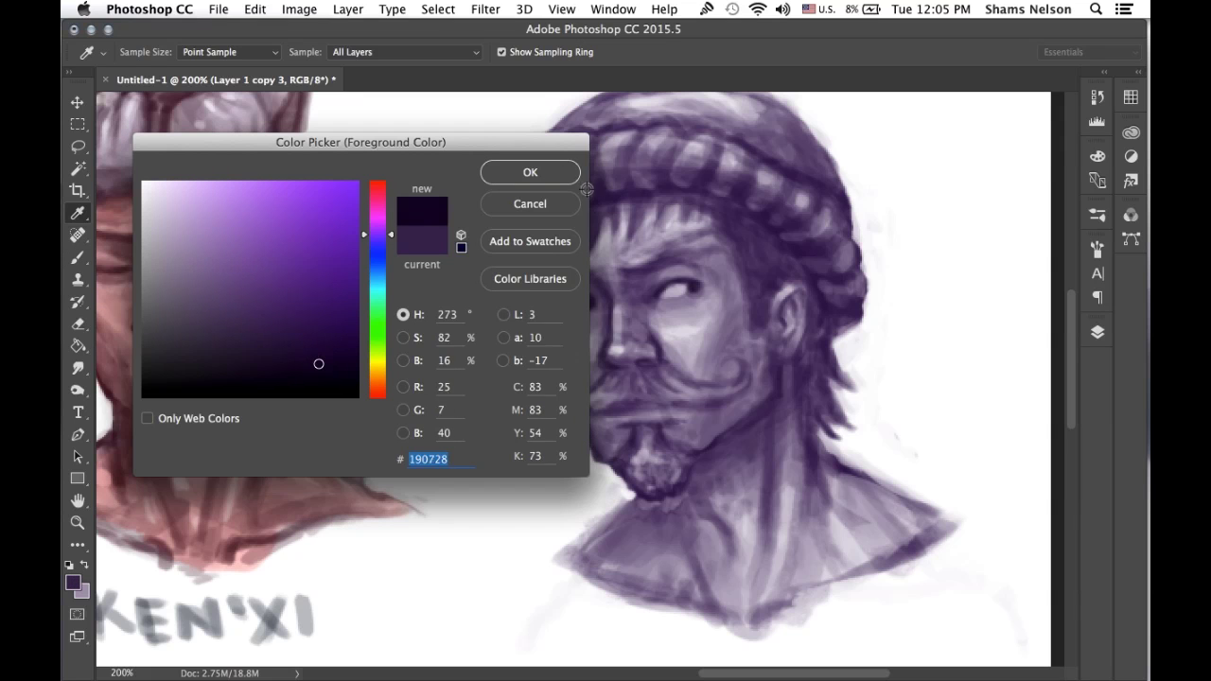
click(568, 176)
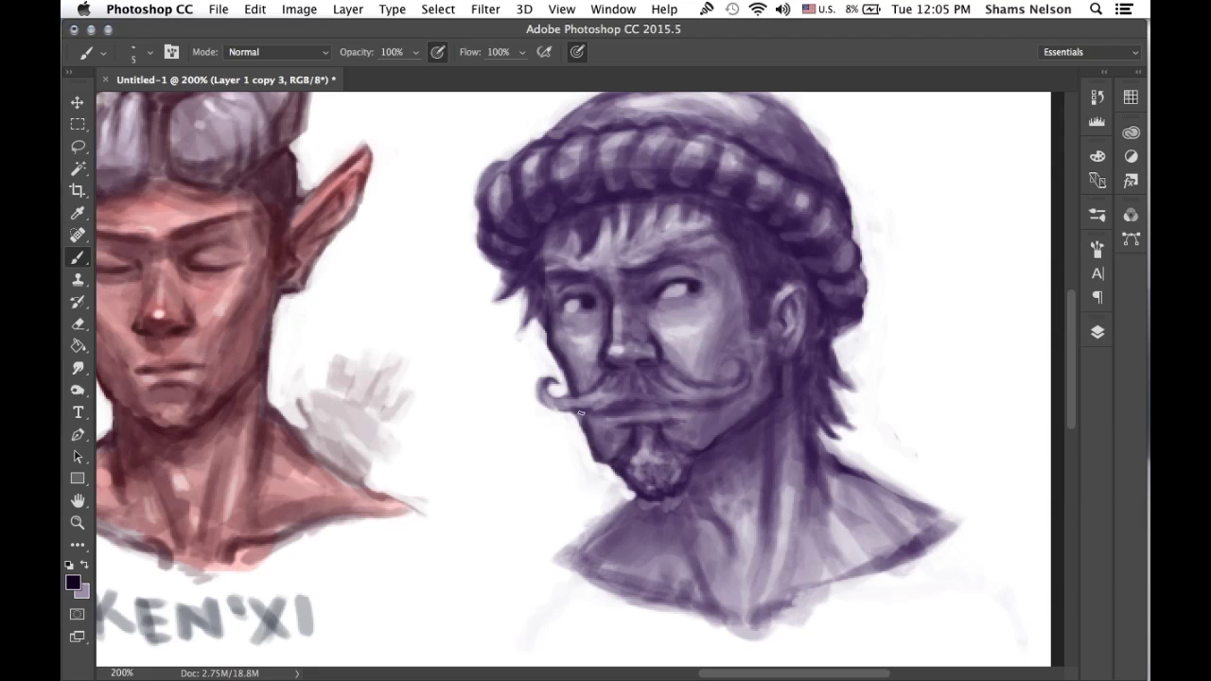
drag(581, 413, 593, 449)
drag(740, 425, 781, 397)
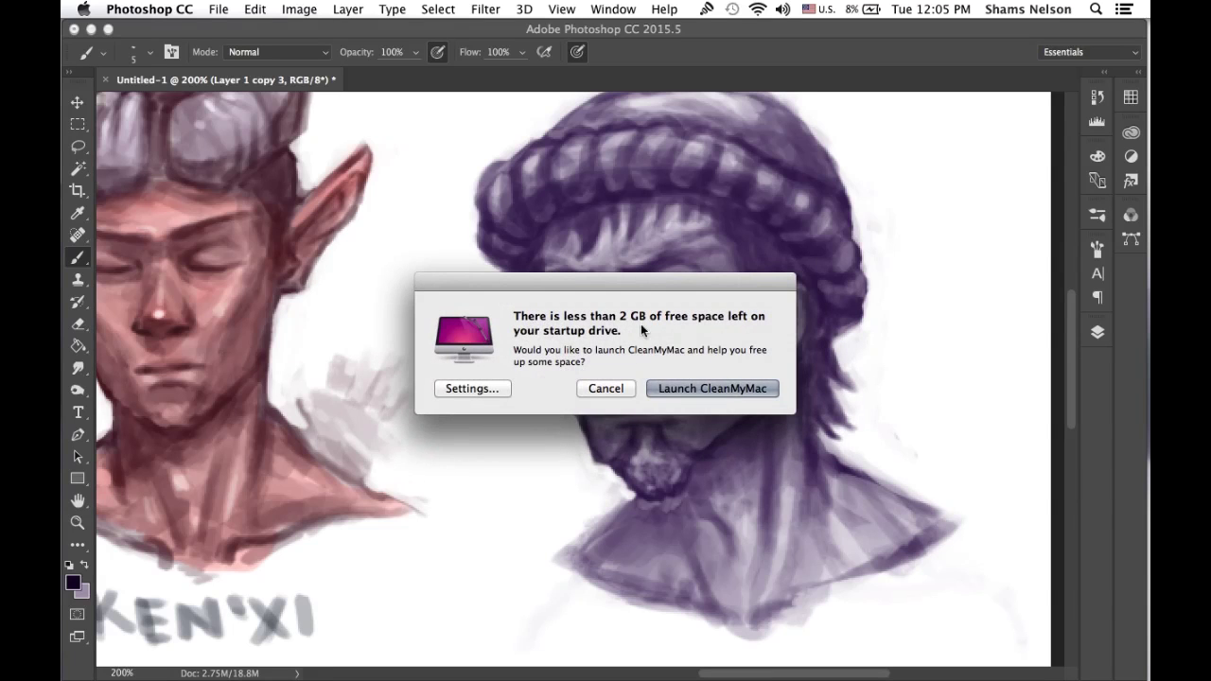
click(613, 390)
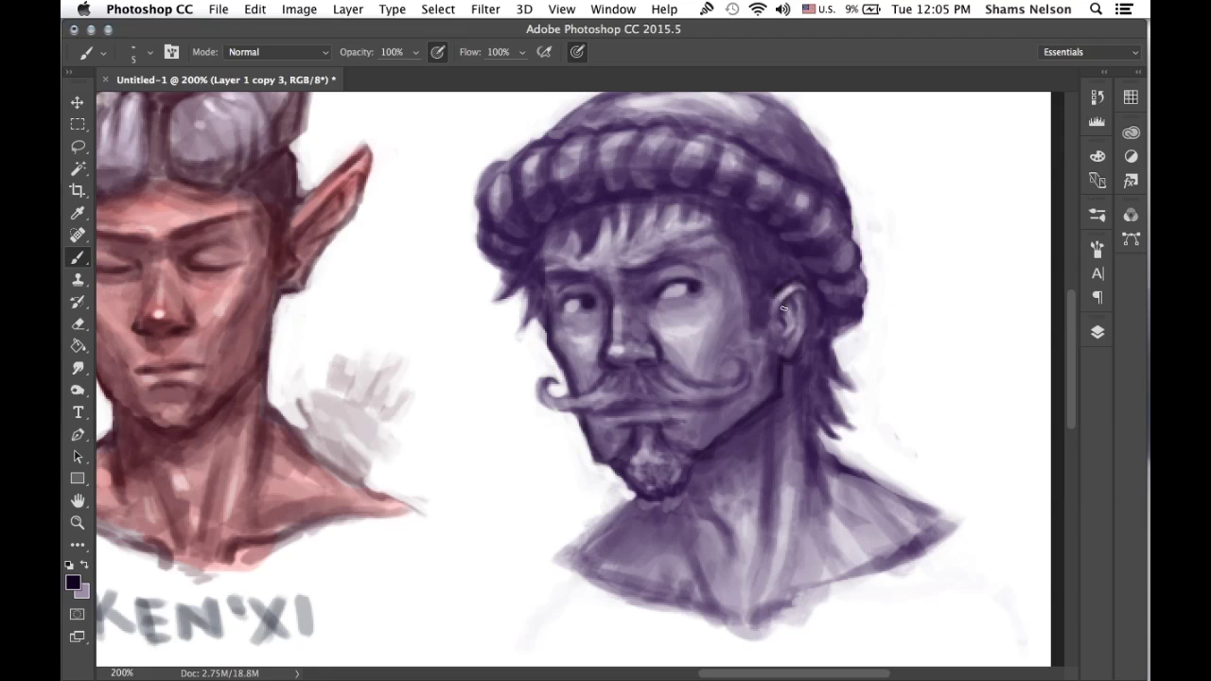
Define the inner ear with dark purple, and refine the jaw edge up to the earlobe with a sampled mid purple.
drag(783, 308, 780, 338)
alt+click(647, 511)
drag(710, 457, 748, 427)
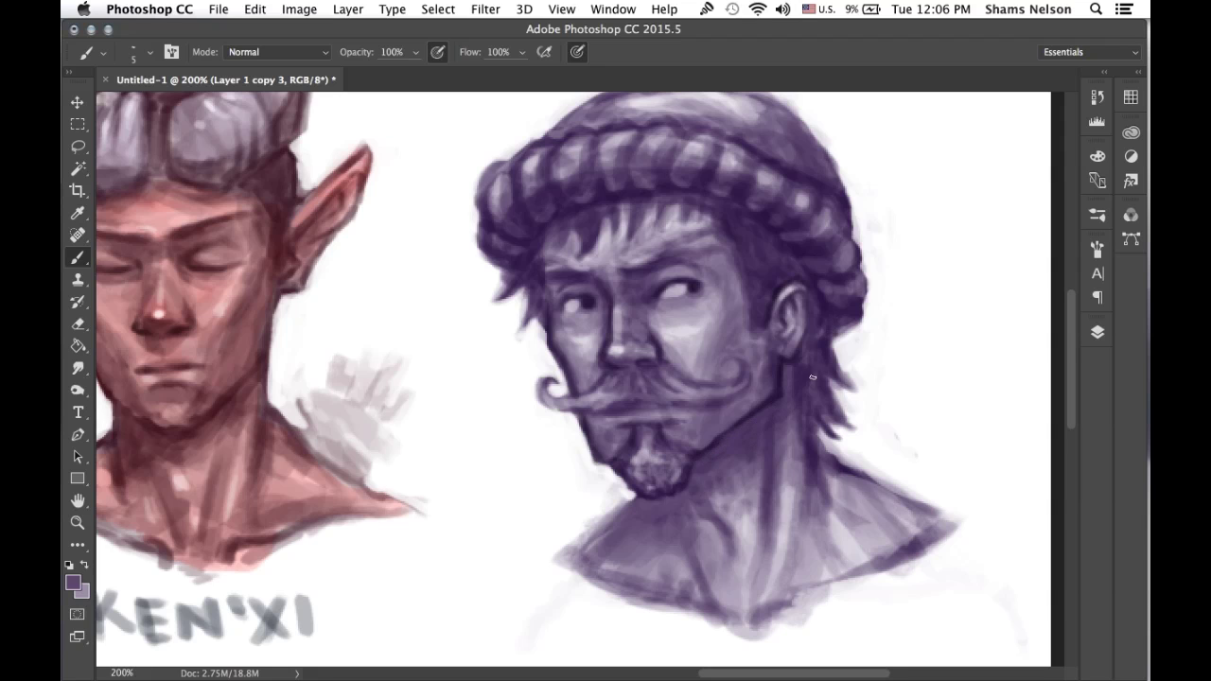
drag(780, 396, 787, 381)
Darken the hair above the ear and the locks behind it down to the nape.
drag(774, 281, 786, 268)
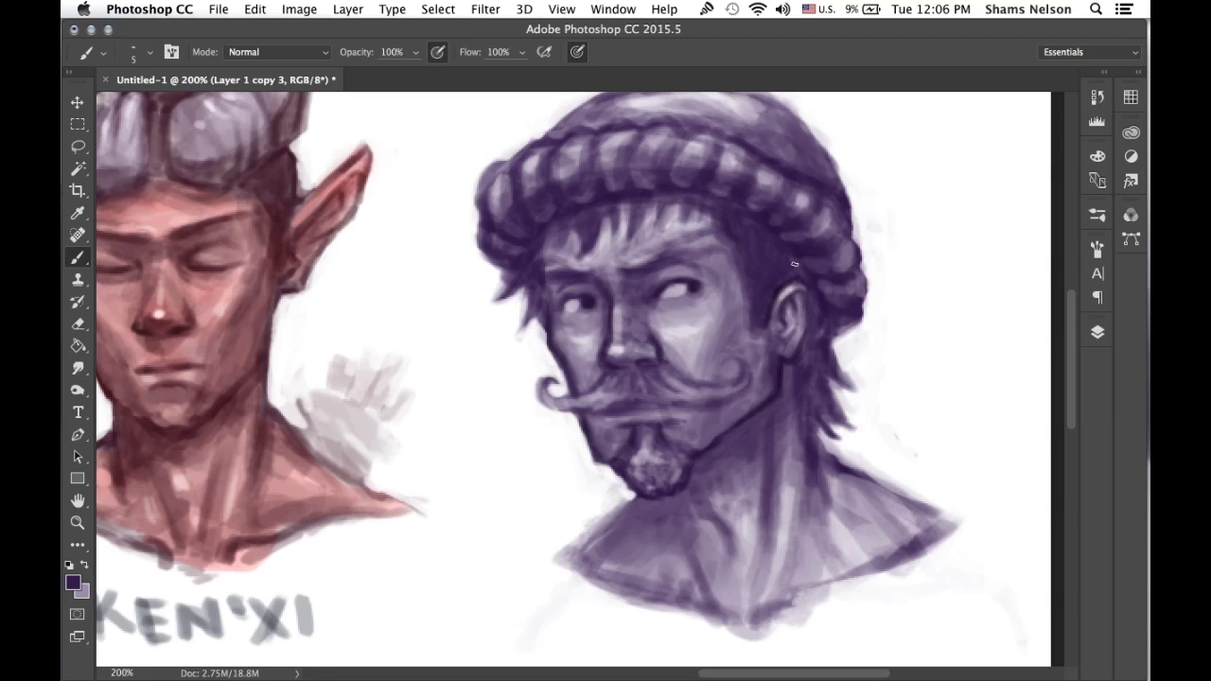
drag(816, 327, 810, 403)
mouse_move(831, 364)
mouse_down()
mouse_move(842, 388)
mouse_move(821, 405)
mouse_move(846, 422)
mouse_move(806, 439)
mouse_up()
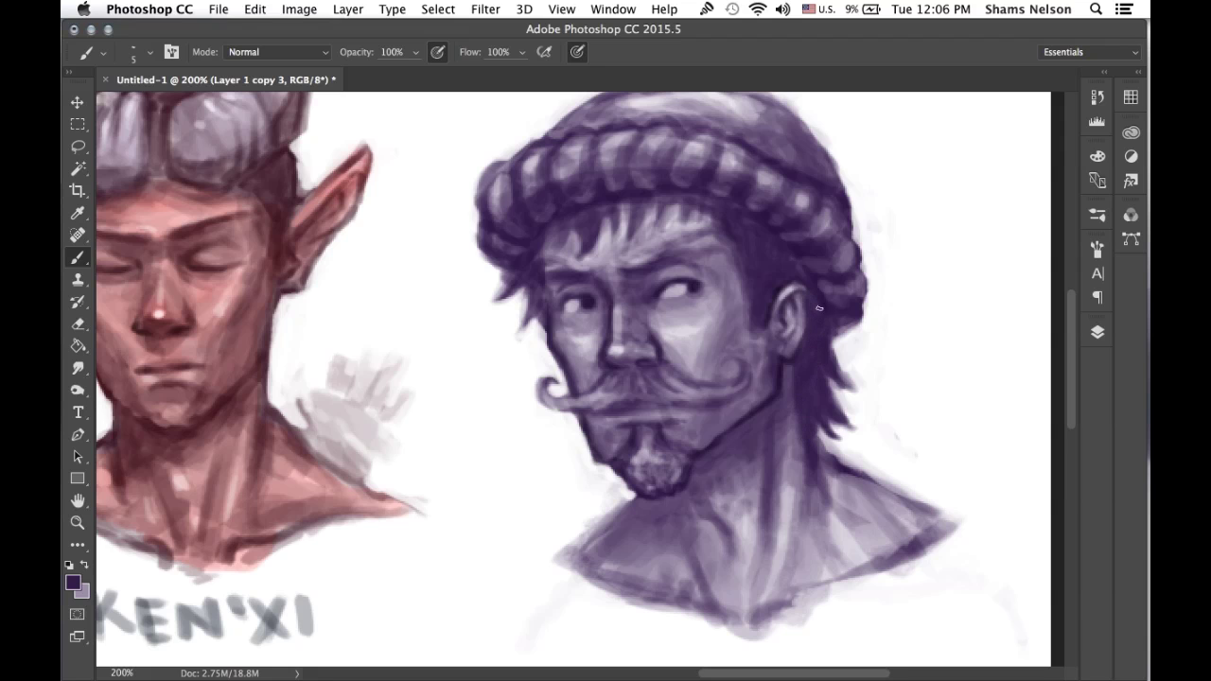
Enlarge the brush to 25 px, choose a darker purple, and shade the neck below the jaw and the hair under the hat brim.
alt+click(779, 367)
key(bracketright)
key(bracketright)
key(bracketright)
key(bracketright)
key(bracketright)
key(bracketright)
key(bracketright)
key(bracketright)
click(75, 581)
drag(288, 352, 324, 314)
click(541, 181)
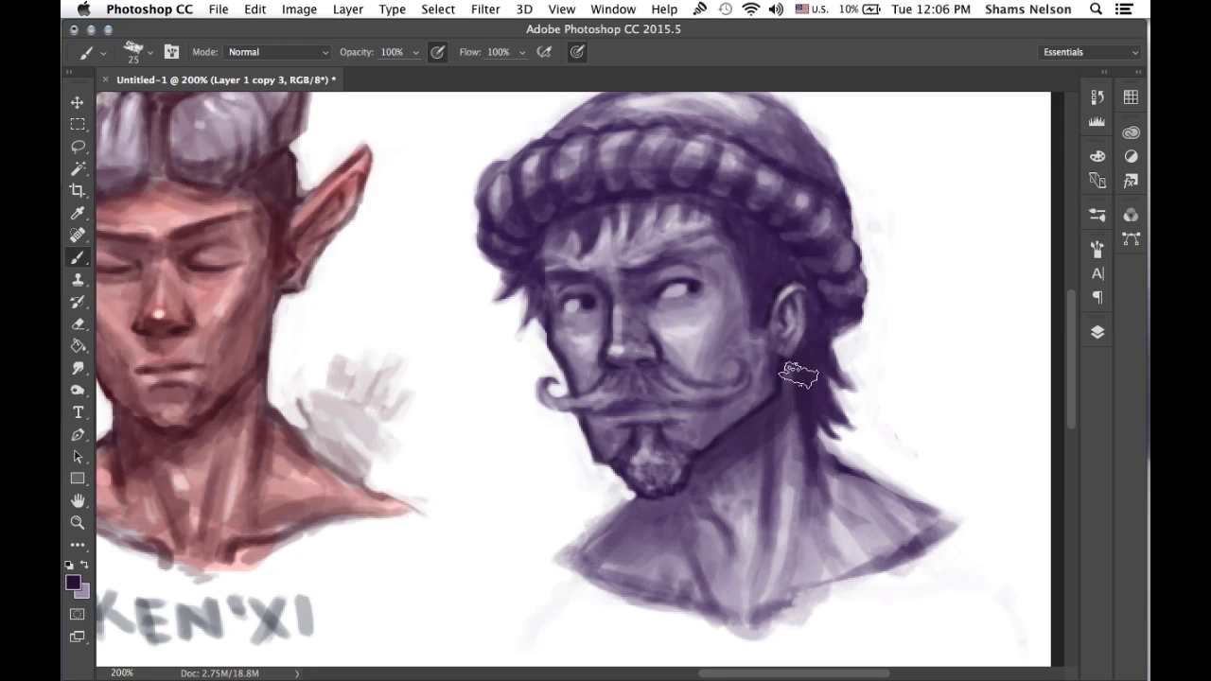
drag(743, 473, 791, 425)
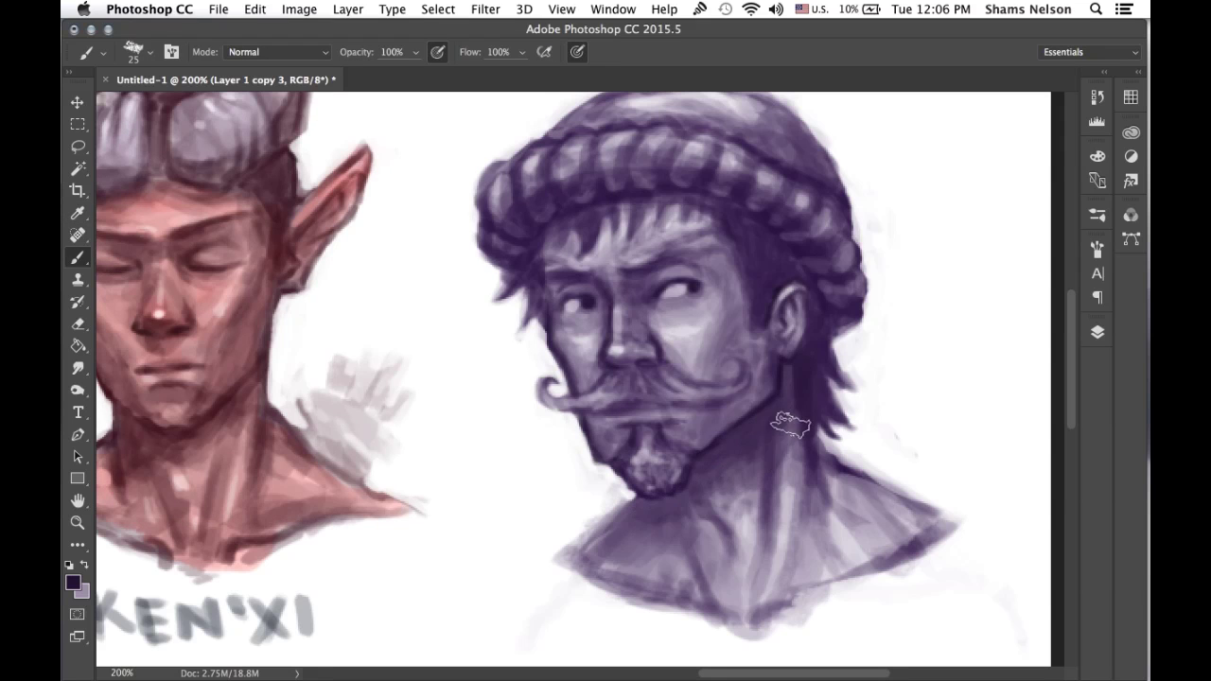
drag(803, 370, 814, 406)
mouse_move(735, 233)
mouse_down()
mouse_move(735, 216)
mouse_move(697, 189)
mouse_up()
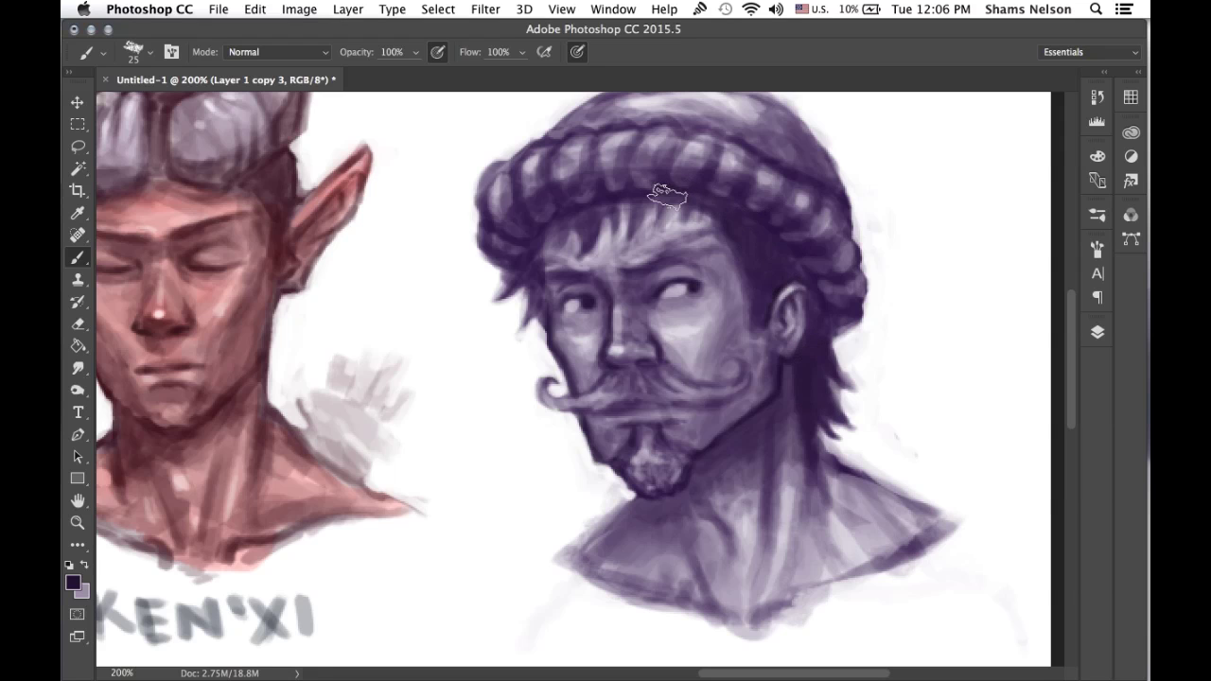
Shrink the brush and darken the hair tuft at the front temple.
key(bracketleft)
key(bracketleft)
key(bracketleft)
key(bracketleft)
key(bracketleft)
drag(531, 278, 540, 315)
Adjust the brush to 7 px and paint dark fringe strands over the forehead.
key(bracketright)
key(bracketright)
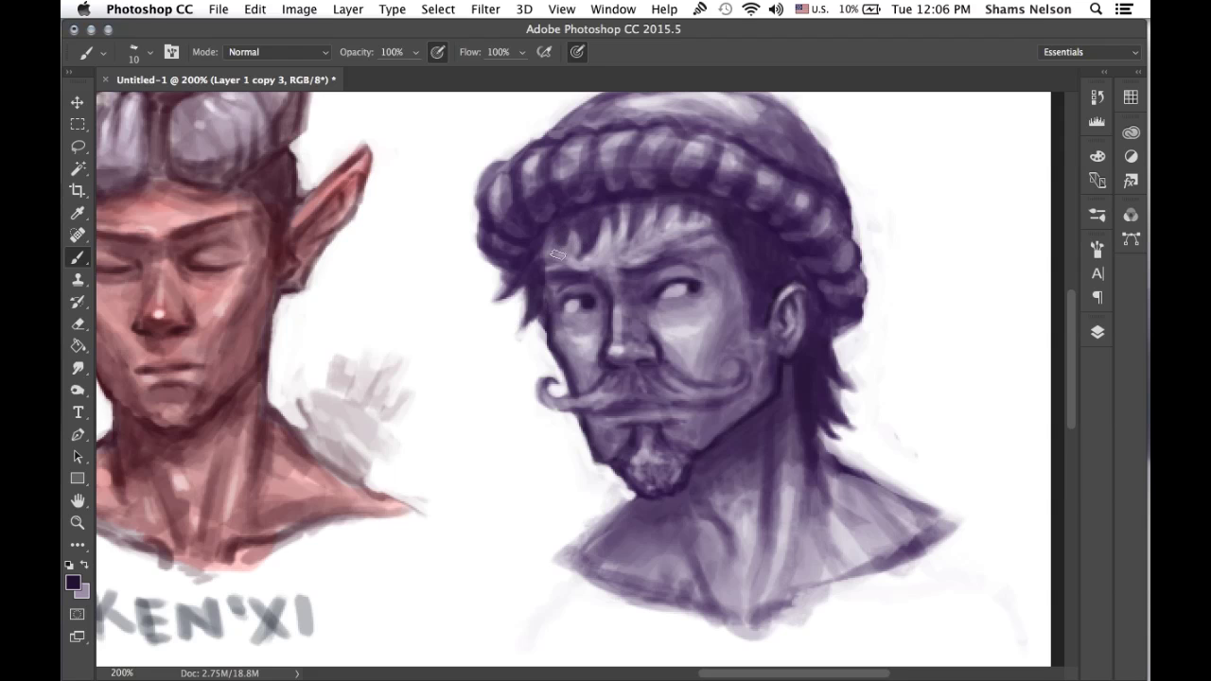
key(bracketleft)
key(bracketleft)
key(bracketleft)
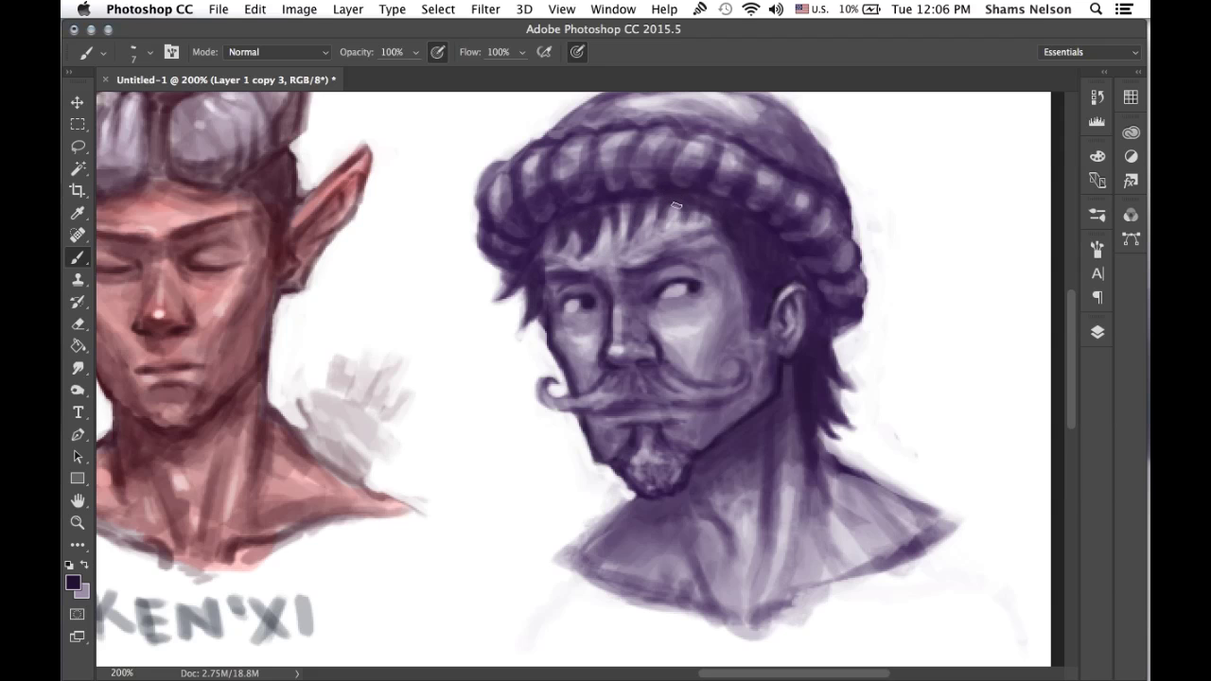
mouse_move(677, 205)
mouse_down()
mouse_move(687, 243)
mouse_move(689, 216)
mouse_move(716, 243)
mouse_up()
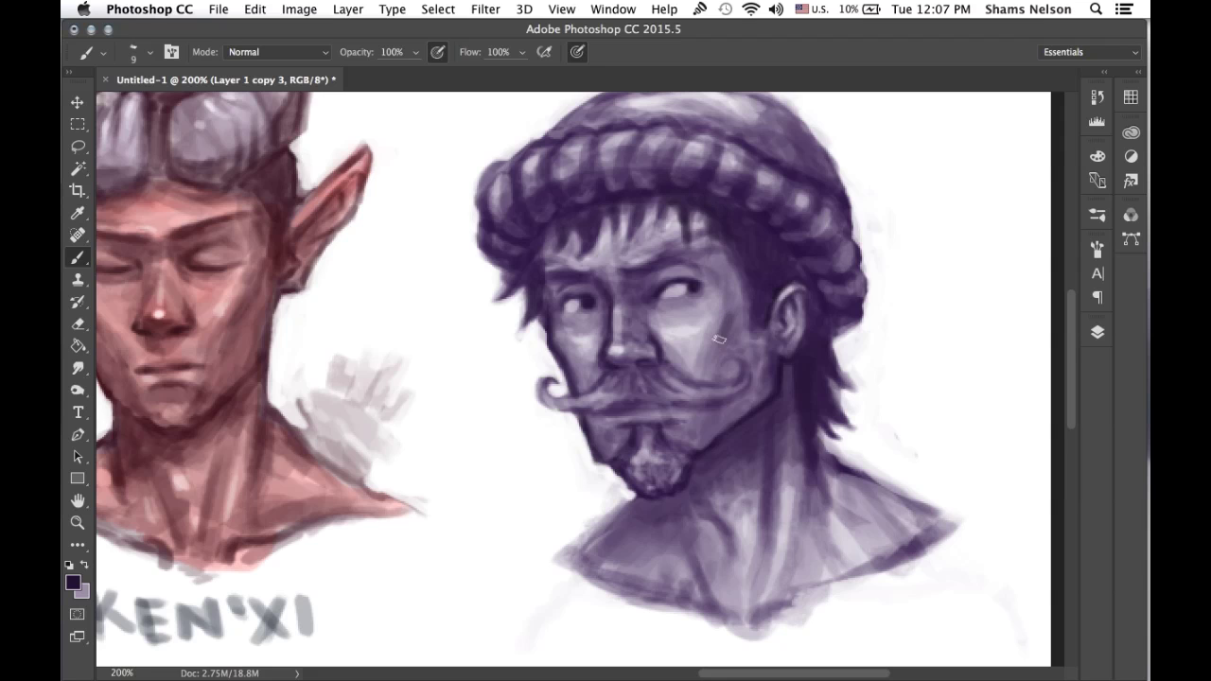
Enlarge the brush to 9 px and blend the cheek areas beside the nose with sampled purples.
key(bracketright)
key(bracketright)
alt+click(717, 329)
alt+click(607, 318)
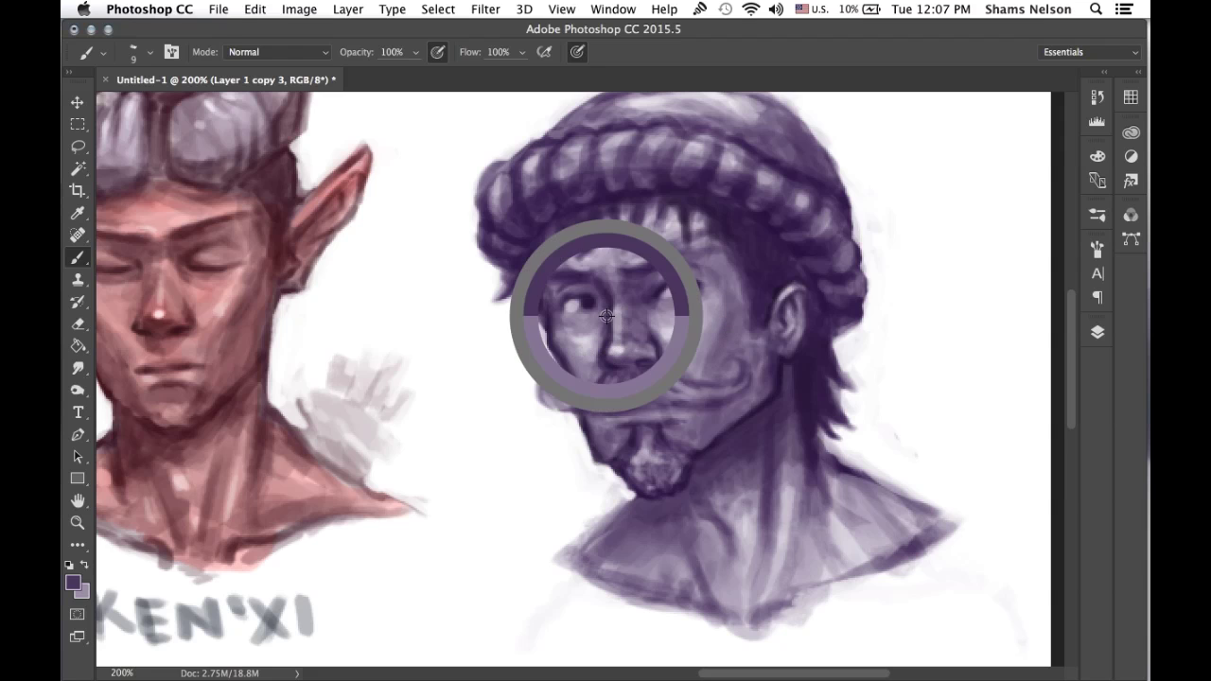
mouse_move(595, 333)
mouse_down()
mouse_move(586, 383)
mouse_move(579, 363)
mouse_move(597, 343)
mouse_up()
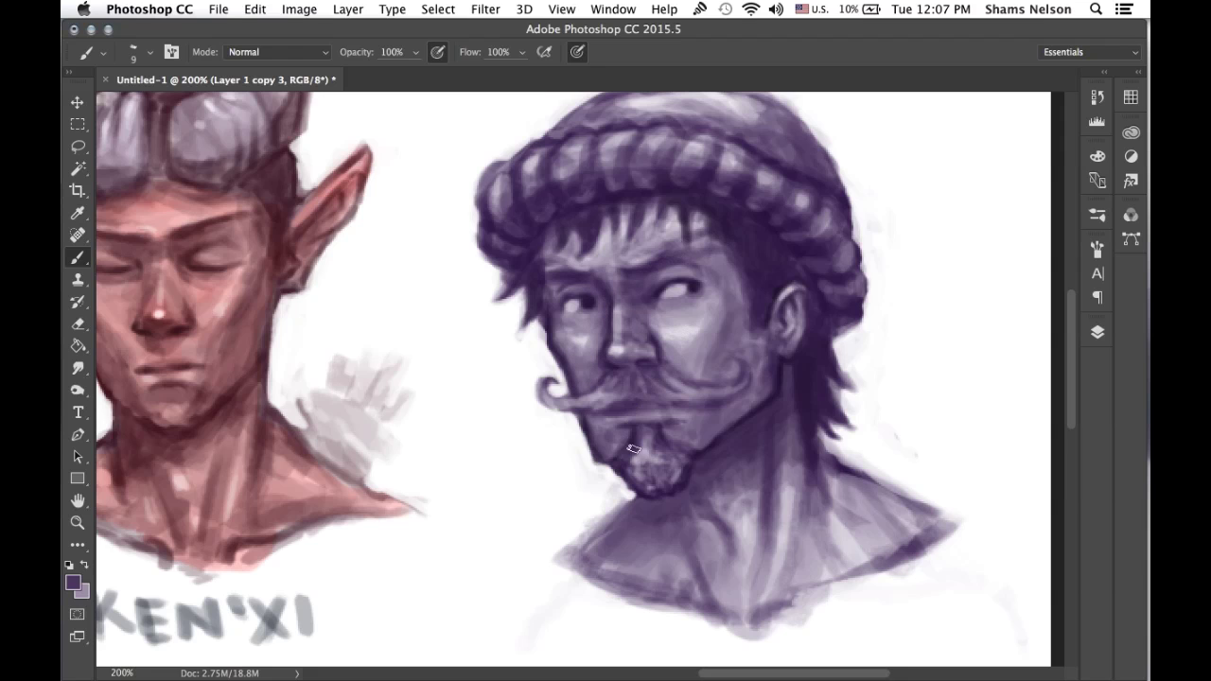
Paint a darker purple base over the light patch of the chin and goatee.
mouse_move(633, 450)
mouse_down()
mouse_move(653, 473)
mouse_move(673, 464)
mouse_move(674, 492)
mouse_up()
click(677, 480)
alt+click(698, 454)
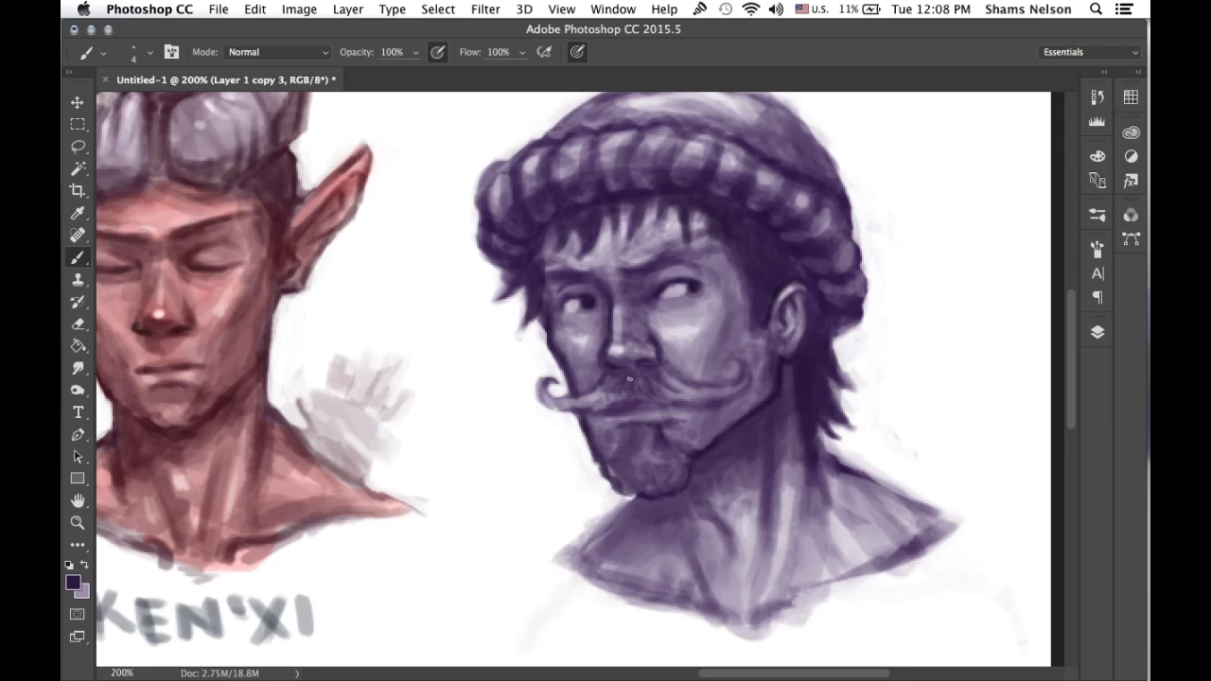
Retouch the moustache and the area beneath it with sampled purples, and undo the last stroke on the goatee.
alt+click(672, 386)
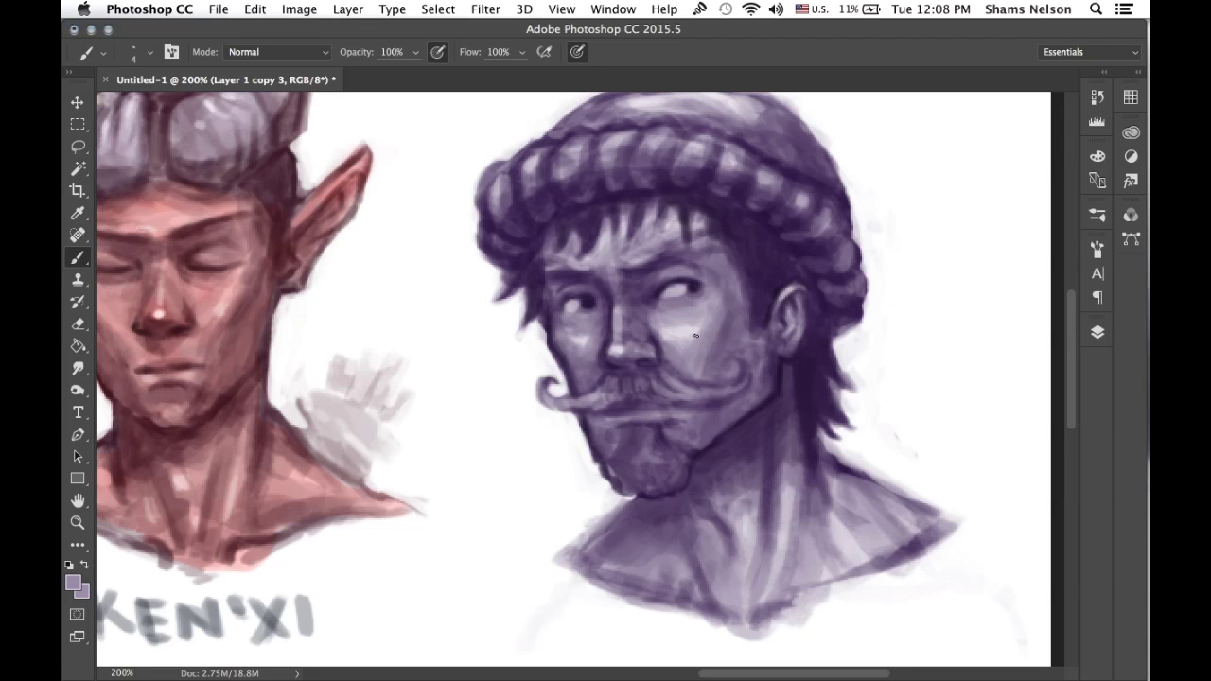
alt+click(687, 284)
alt+click(691, 284)
drag(680, 409, 720, 405)
drag(623, 426, 621, 443)
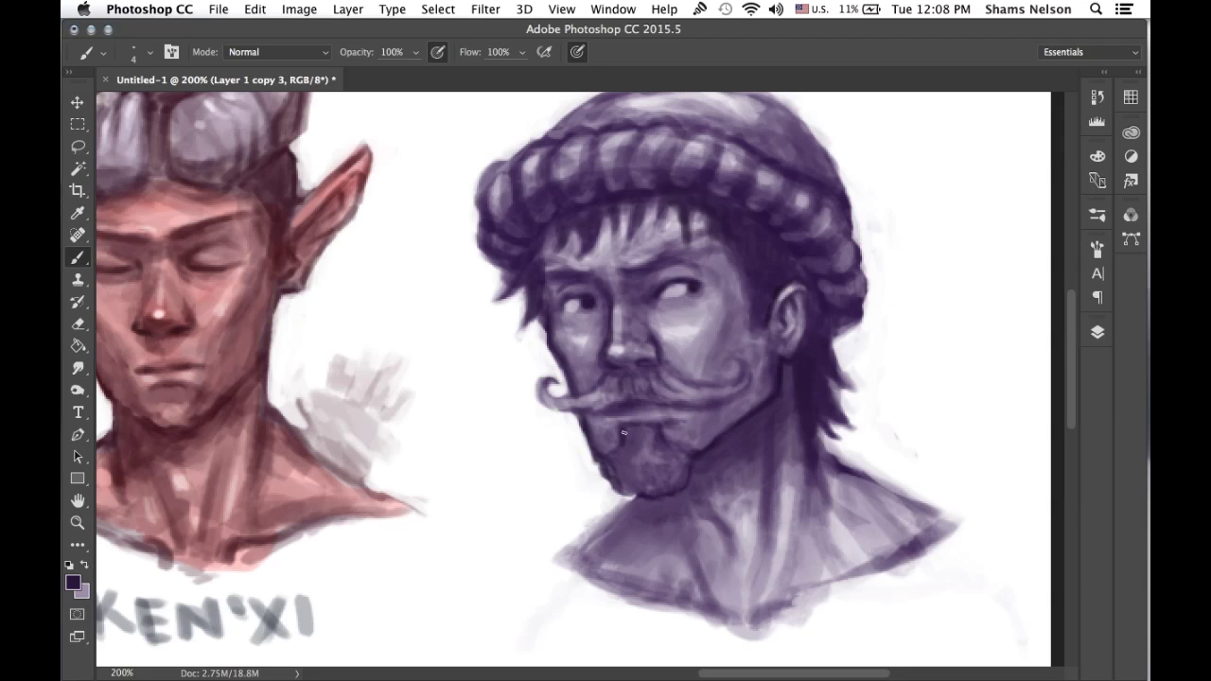
key(super+z)
Sample a dark purple and draw the goatee's outline and hair strands below the lip with the 4 px brush.
alt+click(623, 464)
alt+click(790, 363)
drag(597, 458, 614, 488)
drag(635, 433, 631, 466)
drag(649, 426, 650, 443)
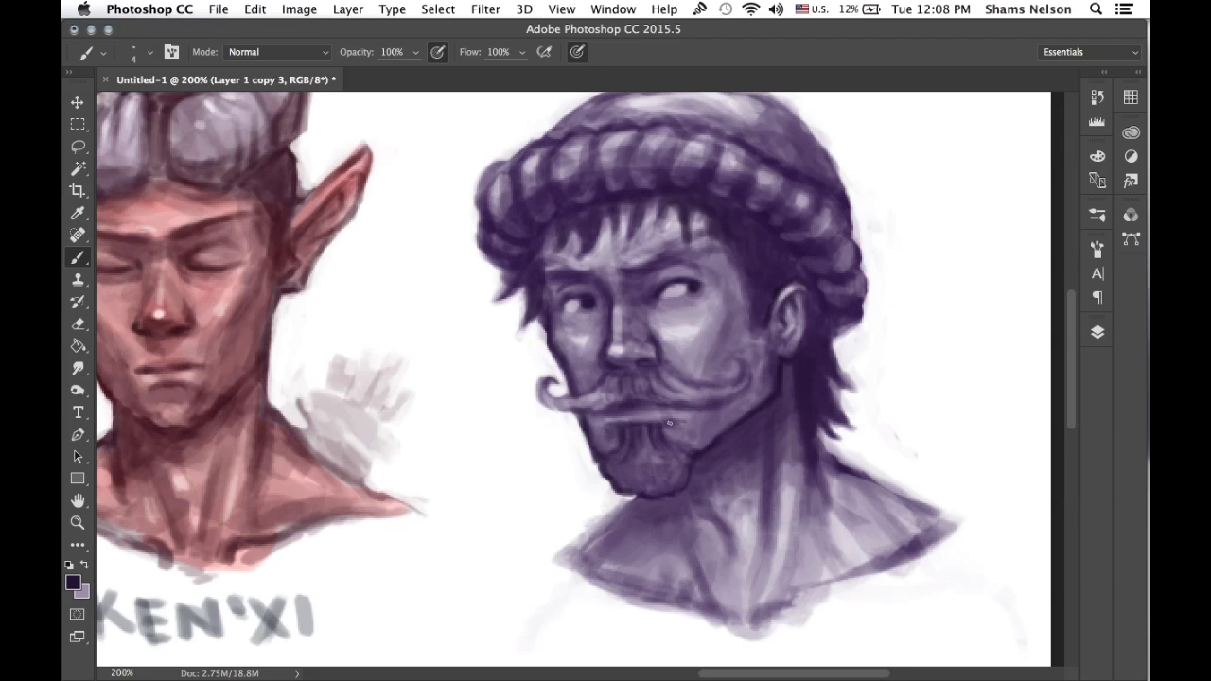
drag(669, 422, 682, 429)
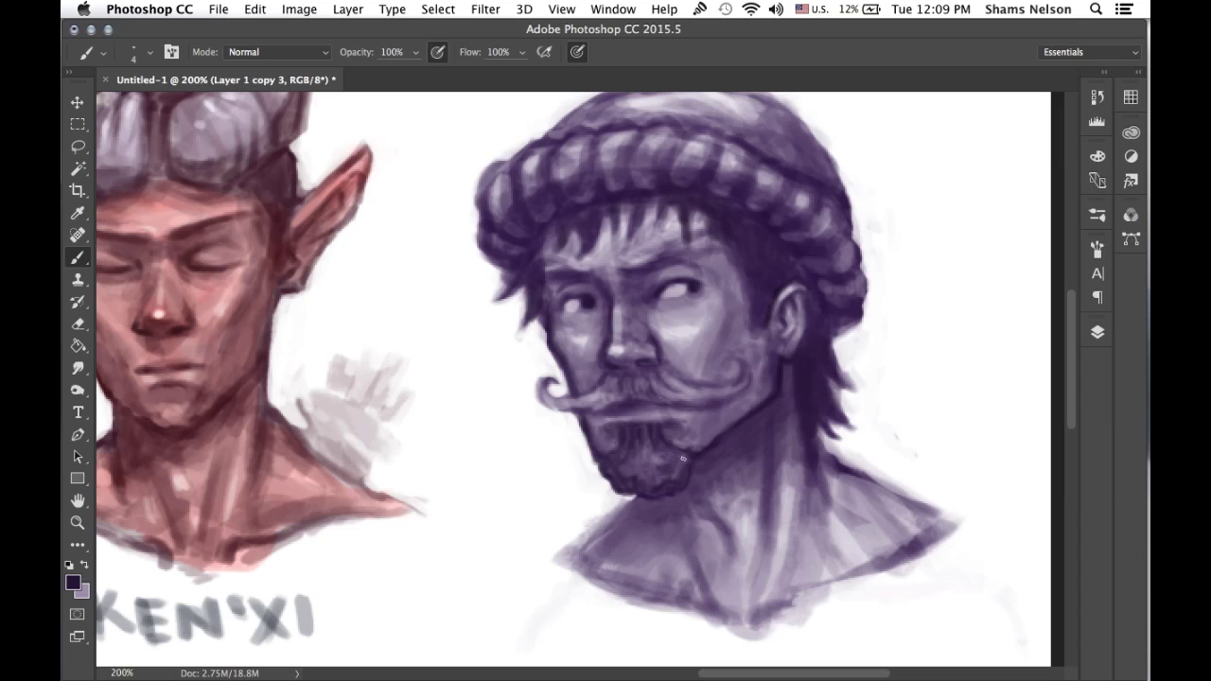
Sample purples around the goatee and jaw, and outline the moustache from one curled tip to the other.
key(super+minus)
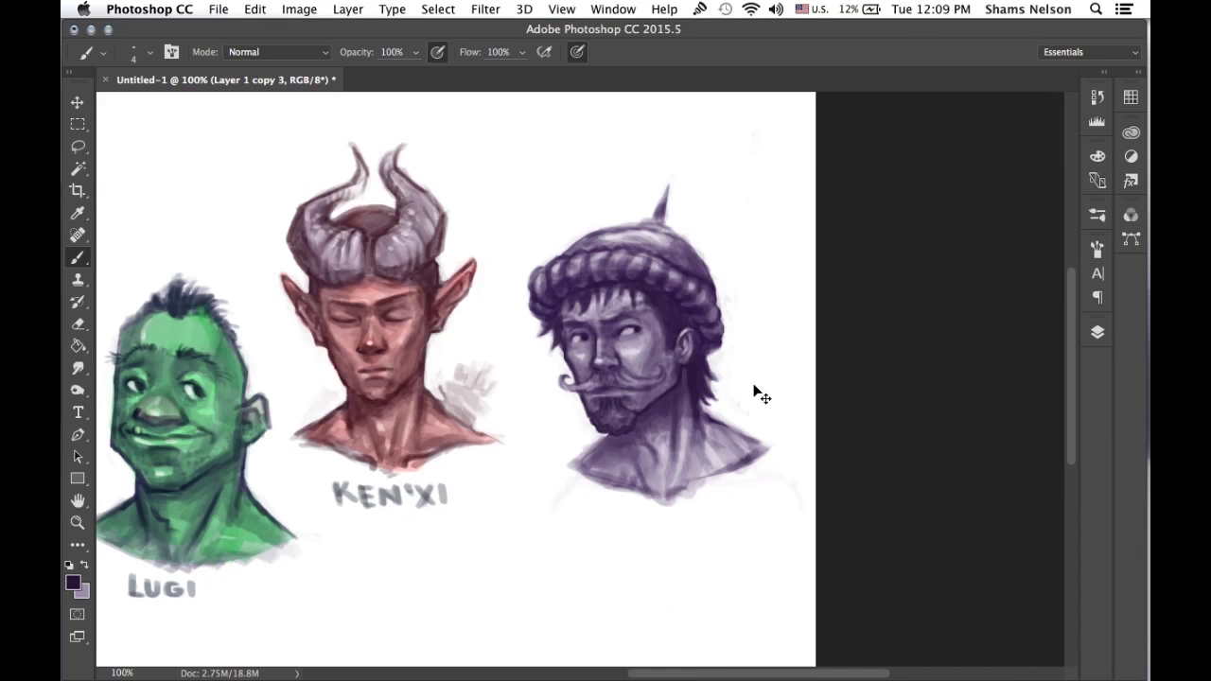
key(super+plus)
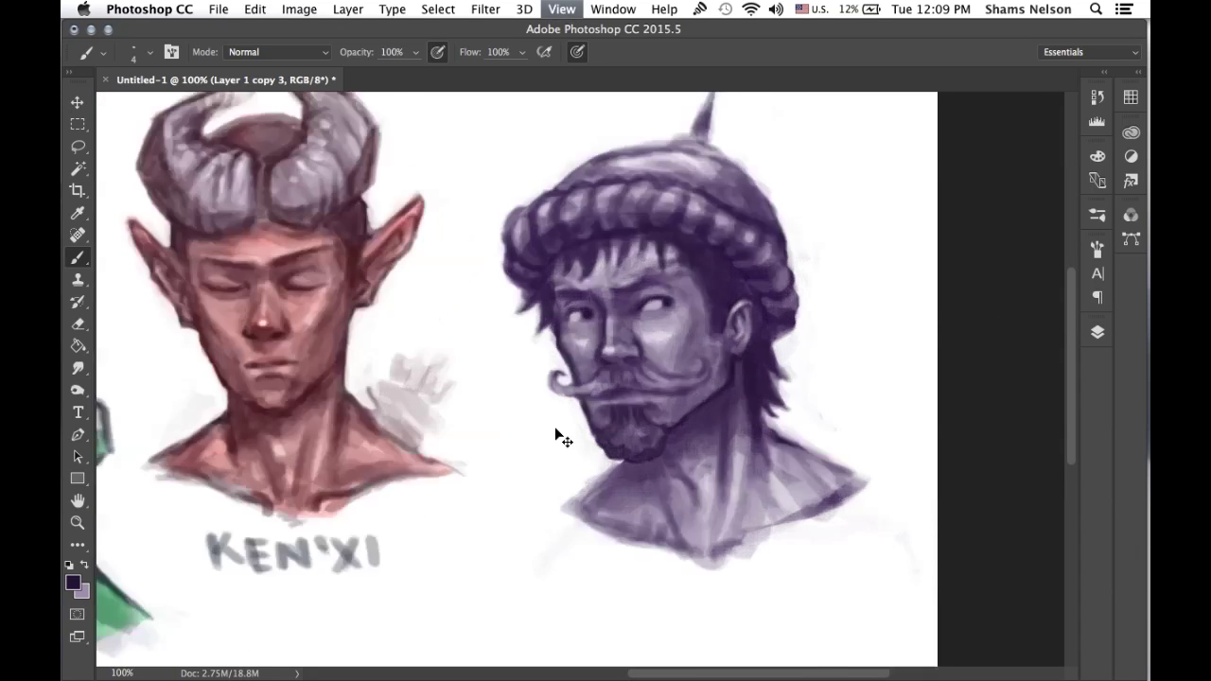
alt+click(668, 441)
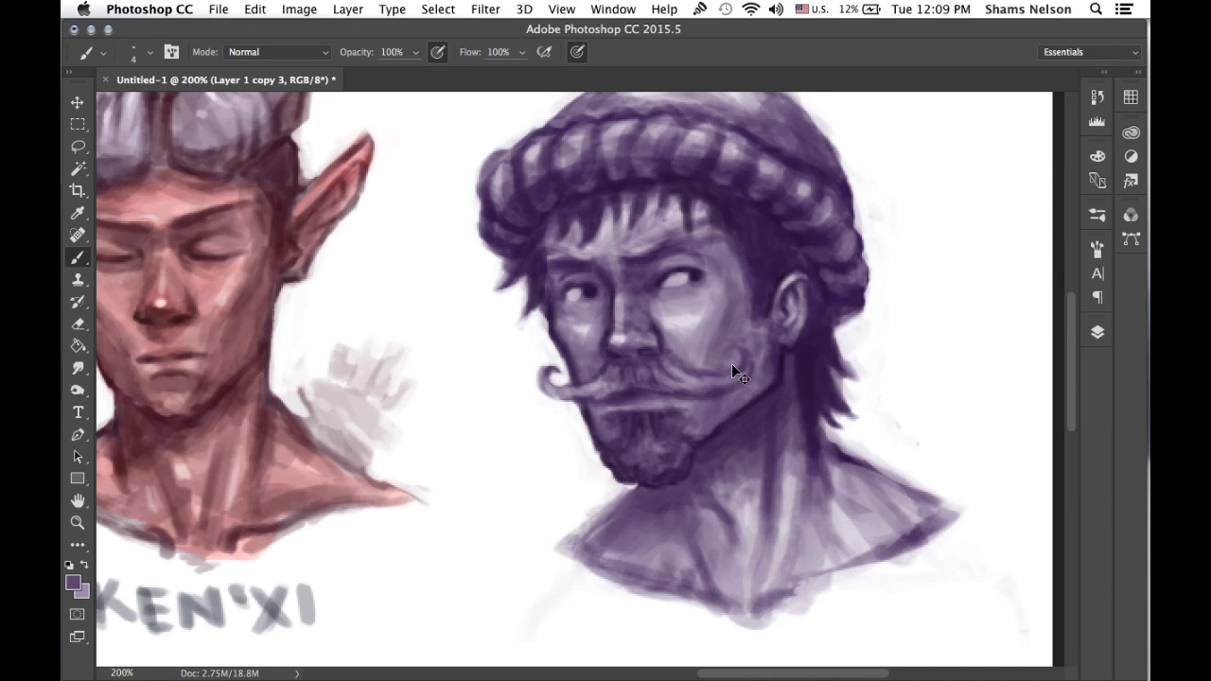
key(super+minus)
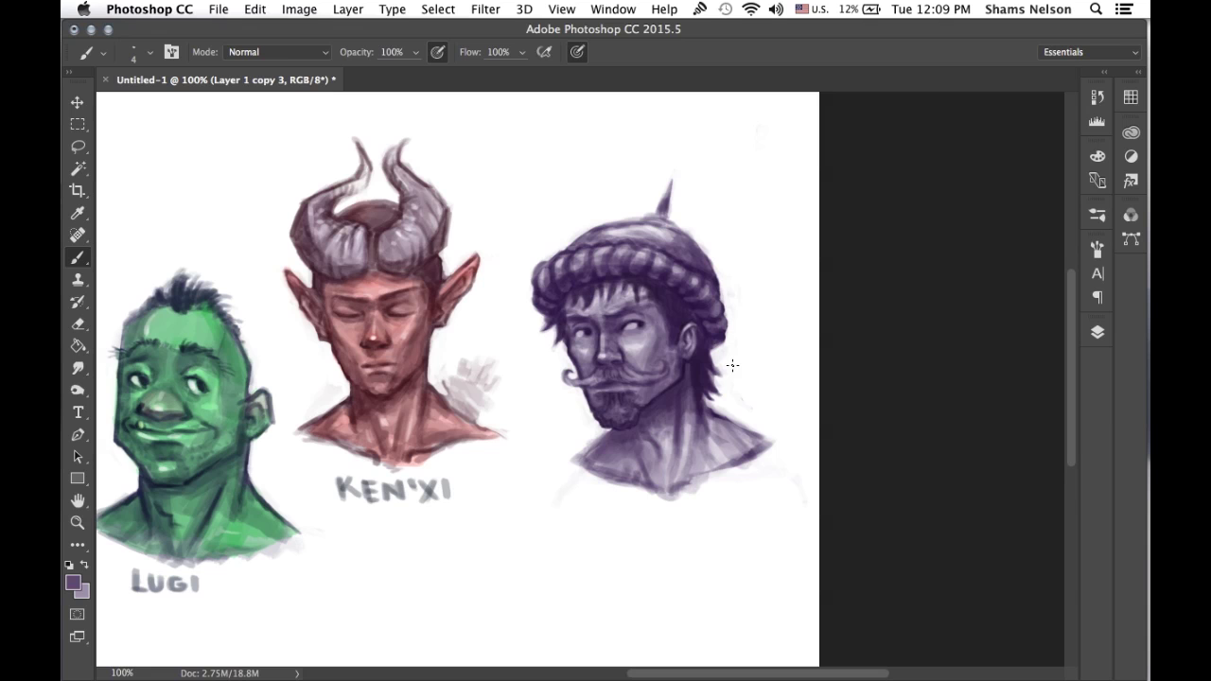
key(super+plus)
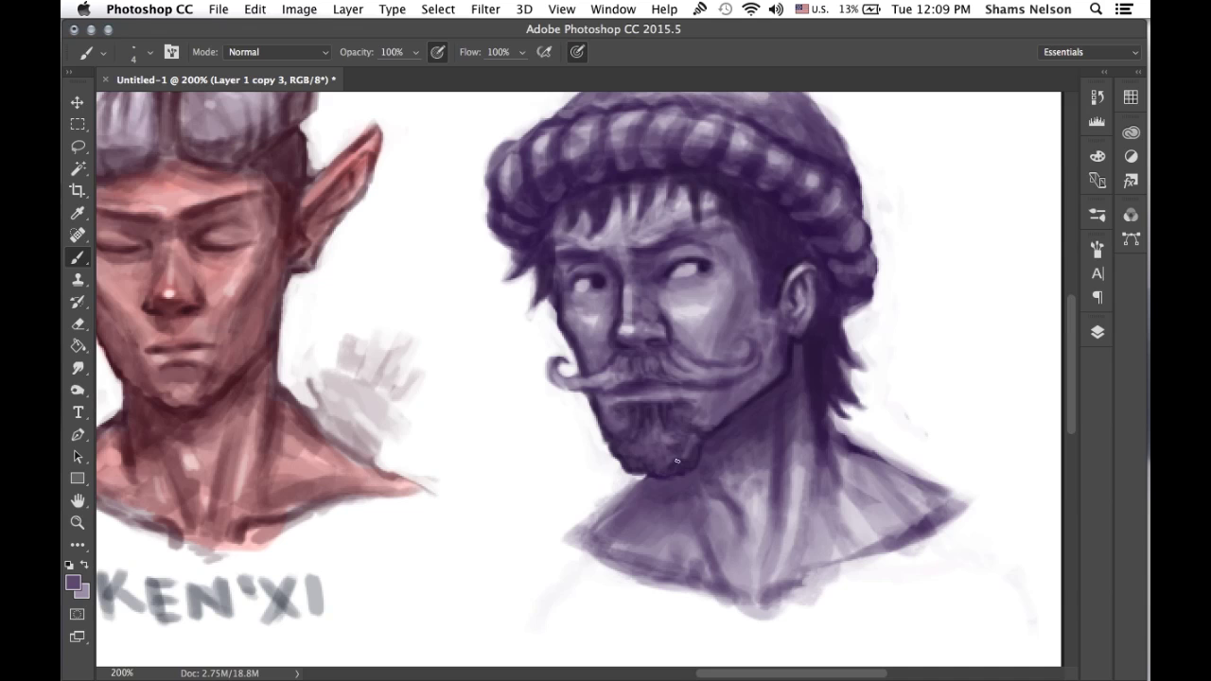
alt+click(725, 424)
mouse_move(551, 368)
mouse_down()
mouse_move(584, 390)
mouse_move(684, 358)
mouse_move(634, 375)
mouse_move(759, 354)
mouse_up()
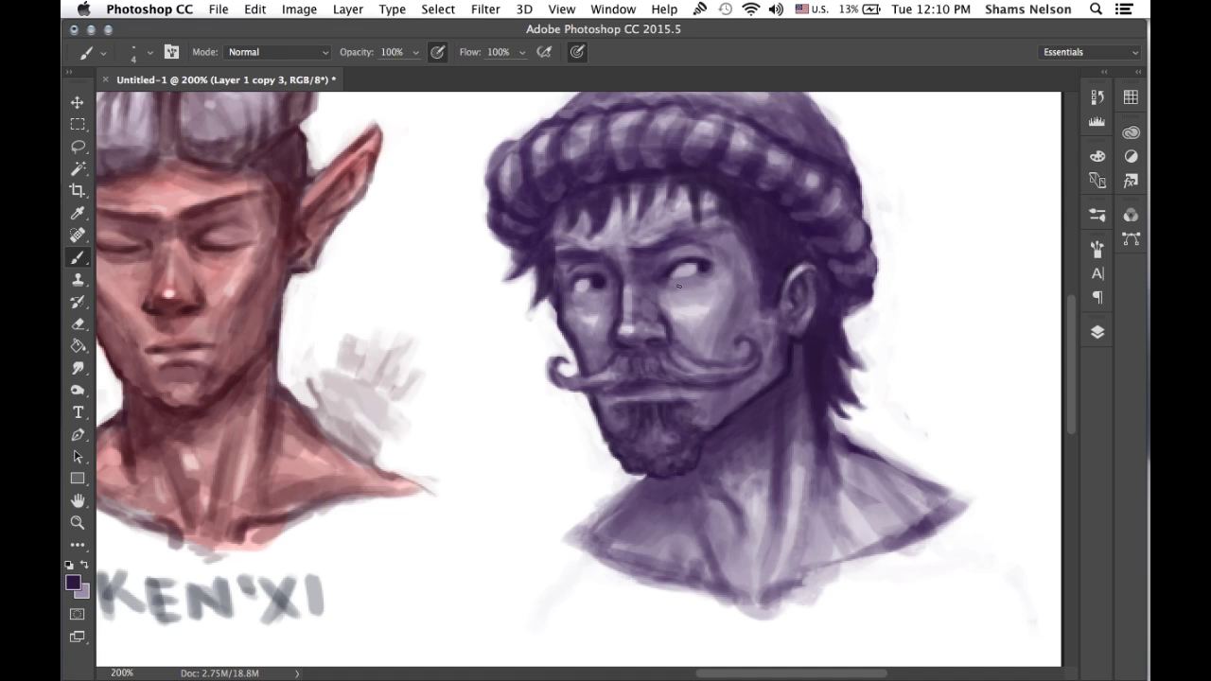
Deepen the shadow beneath the rear eye, and touch up the chin and front neck edge with an 8 px brush.
drag(667, 286, 682, 291)
key(super+minus)
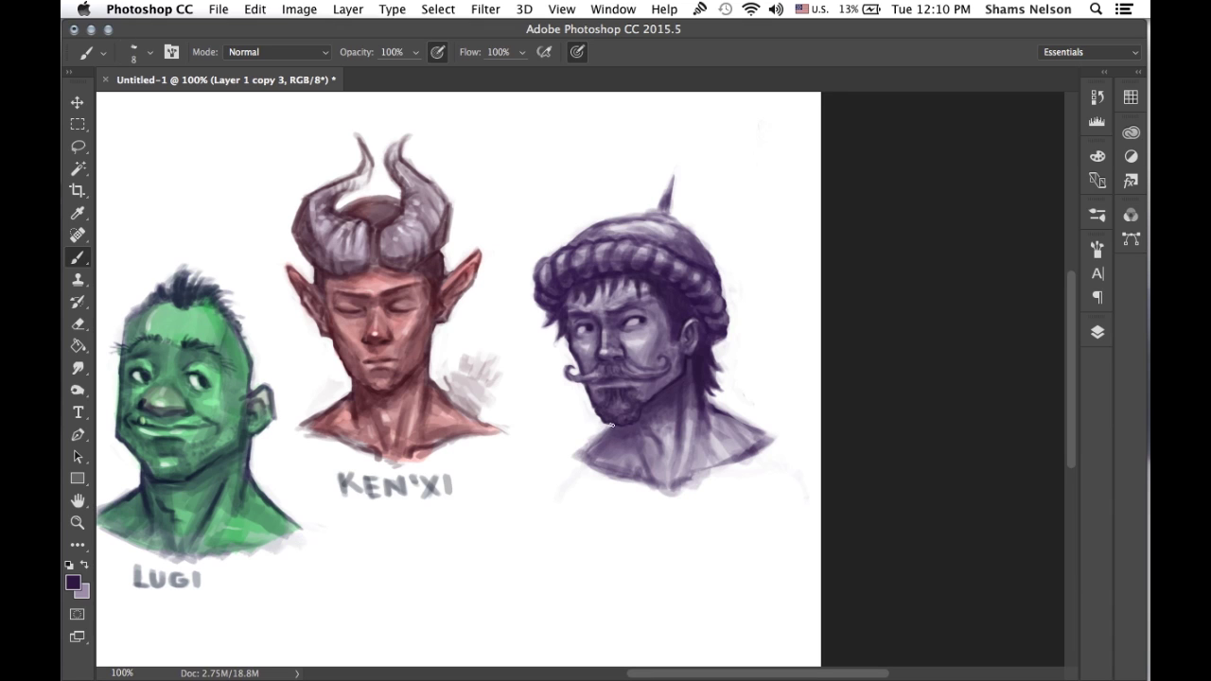
drag(615, 428, 587, 452)
Duplicate the portrait layer Layer 1 copy 3 and hide the original beneath the copy.
click(1098, 332)
key(super+j)
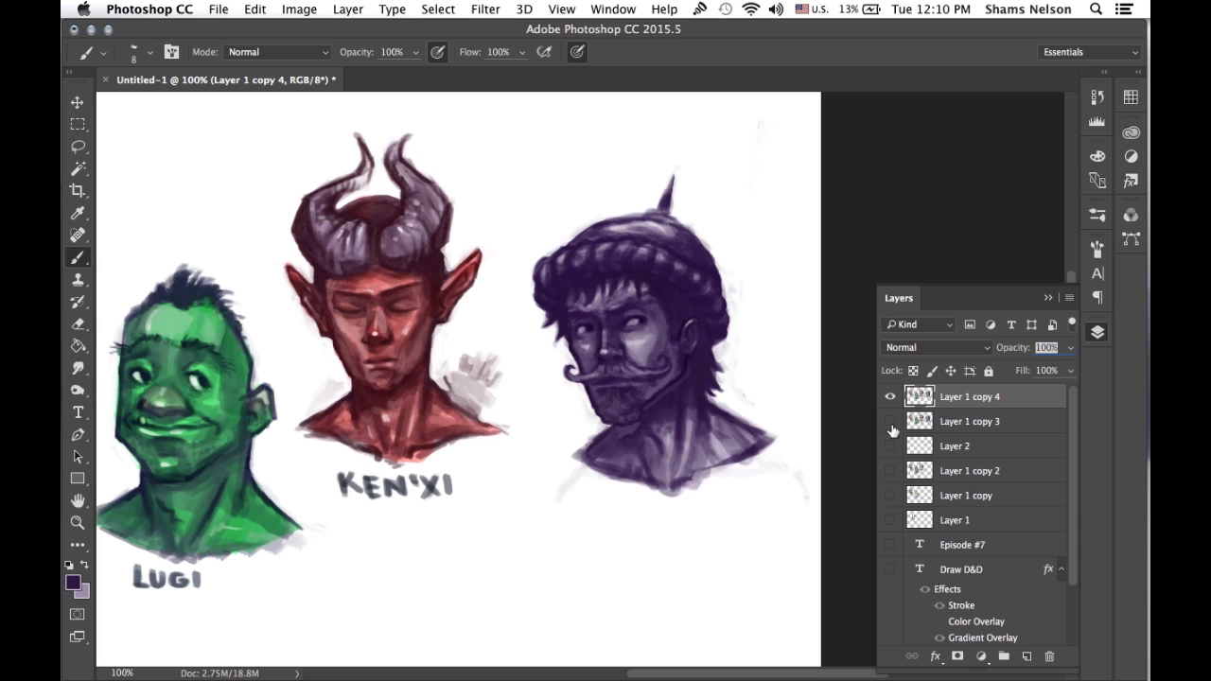
click(889, 424)
click(889, 422)
click(890, 422)
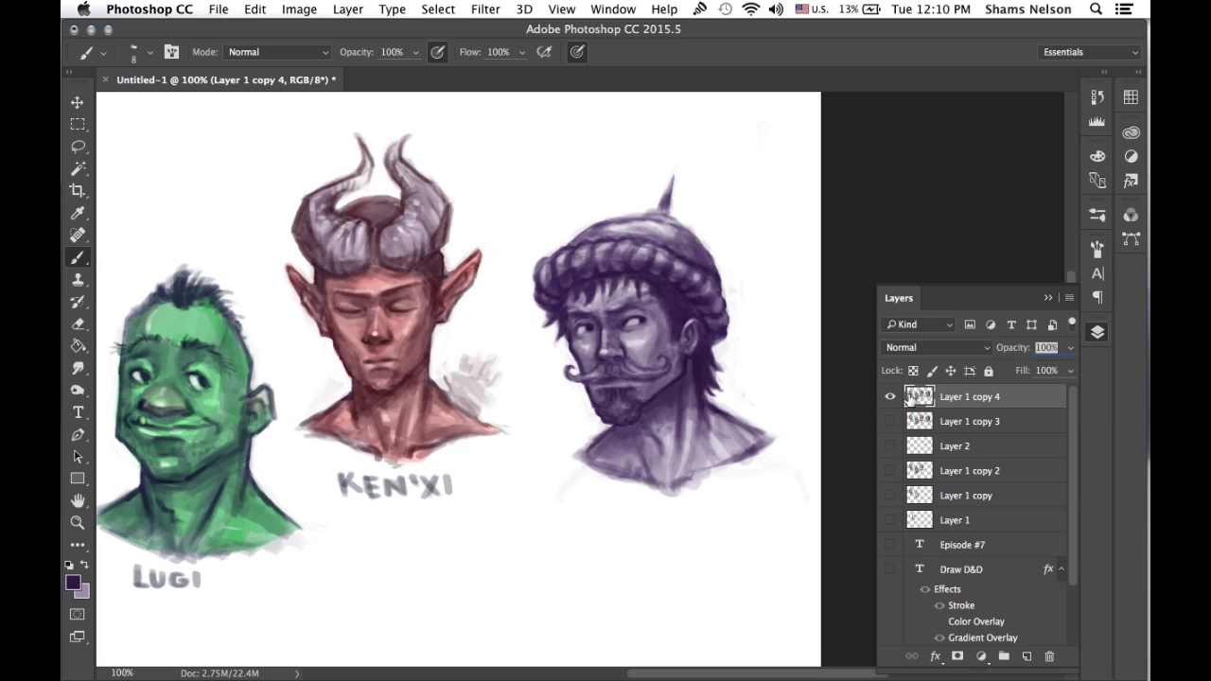
Set the foreground color to a pale golden tan and return to the Brush tool.
click(72, 582)
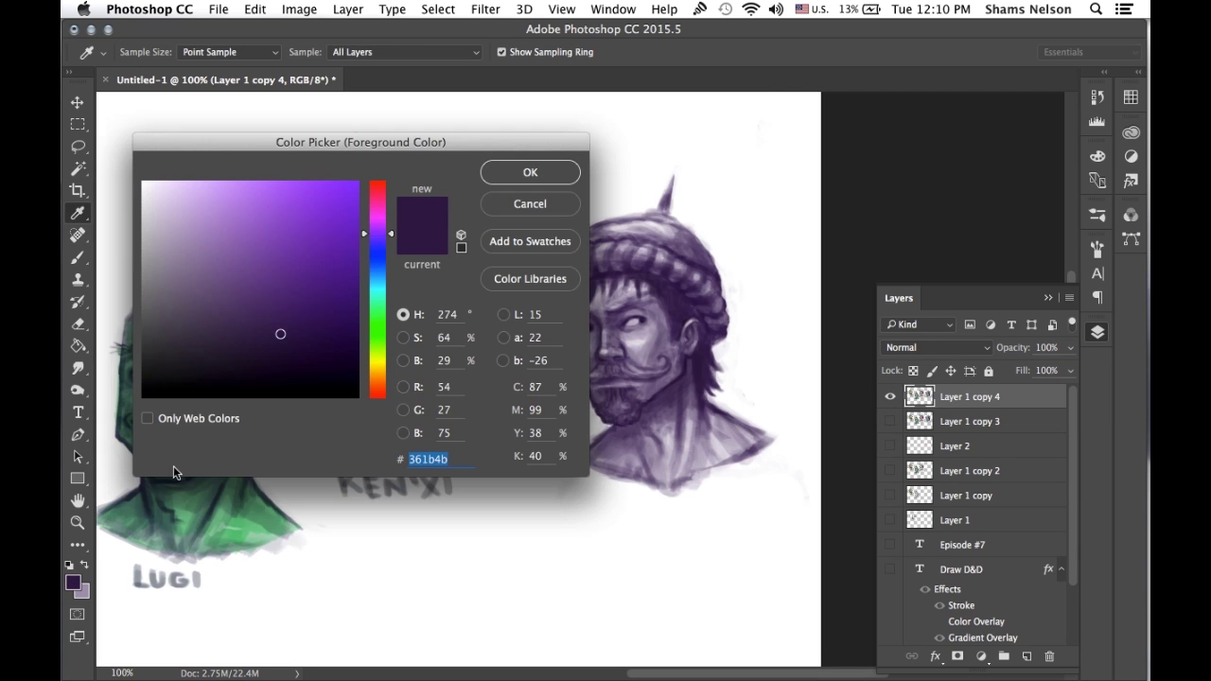
click(376, 365)
click(274, 193)
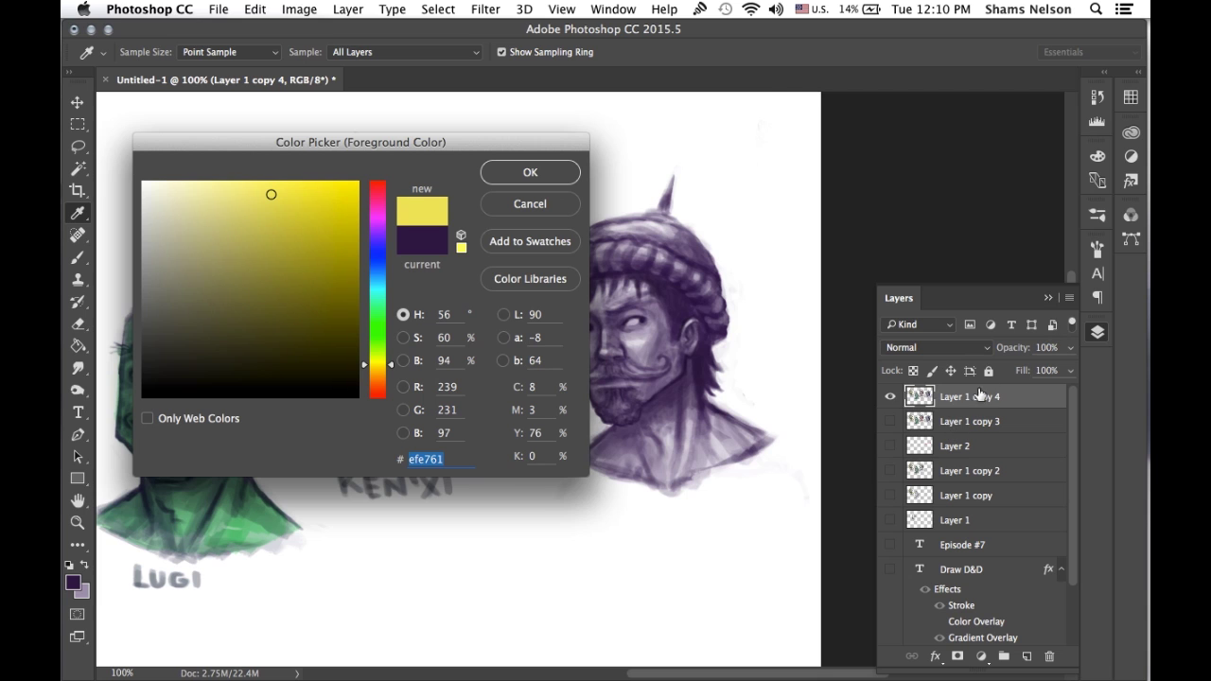
click(1100, 331)
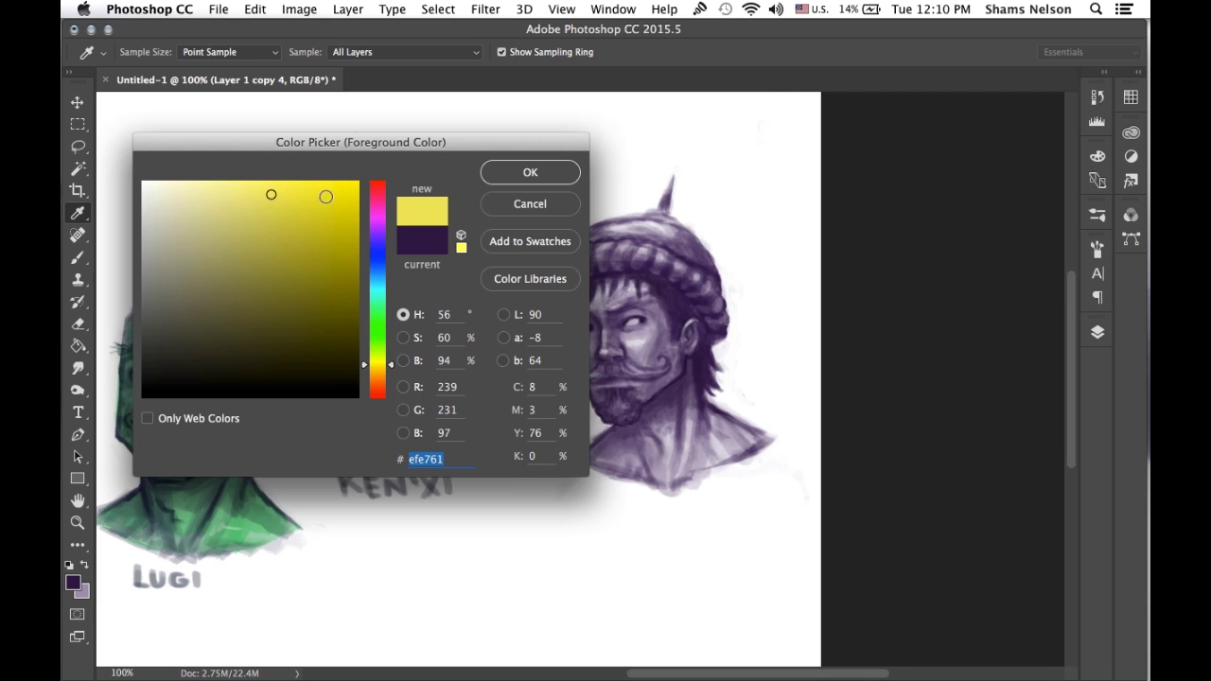
mouse_move(280, 199)
mouse_down()
mouse_move(199, 189)
mouse_move(219, 200)
mouse_up()
drag(377, 365, 376, 373)
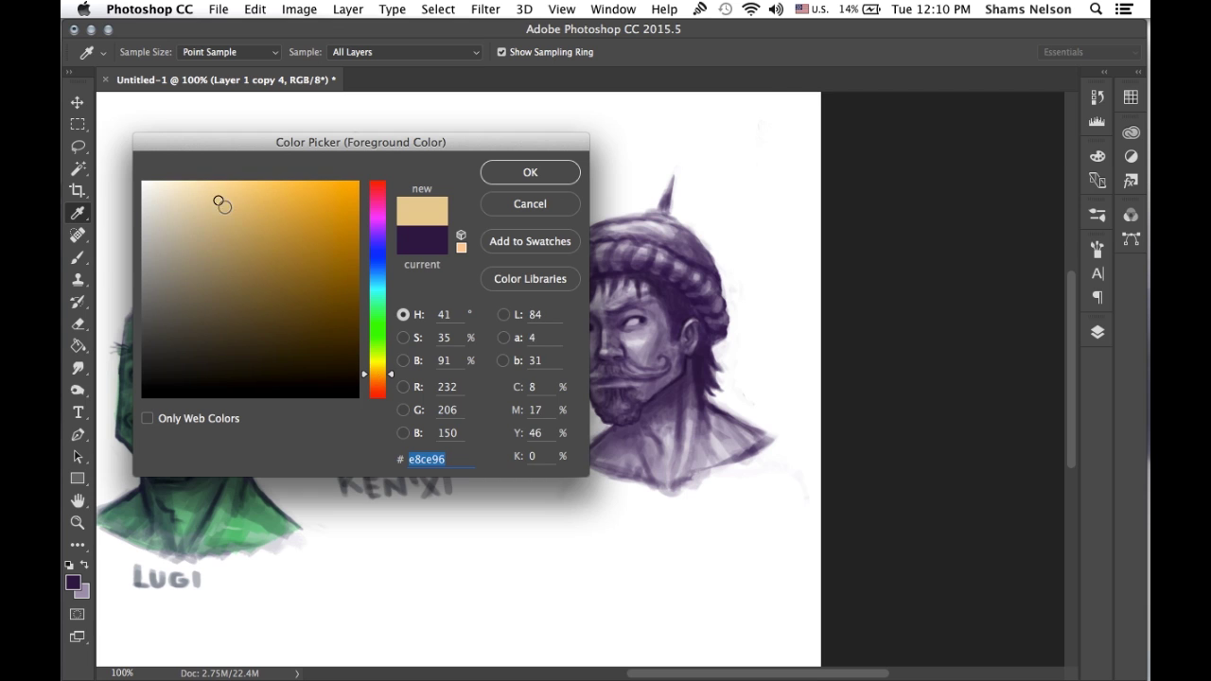
drag(219, 200, 210, 194)
click(527, 182)
key(b)
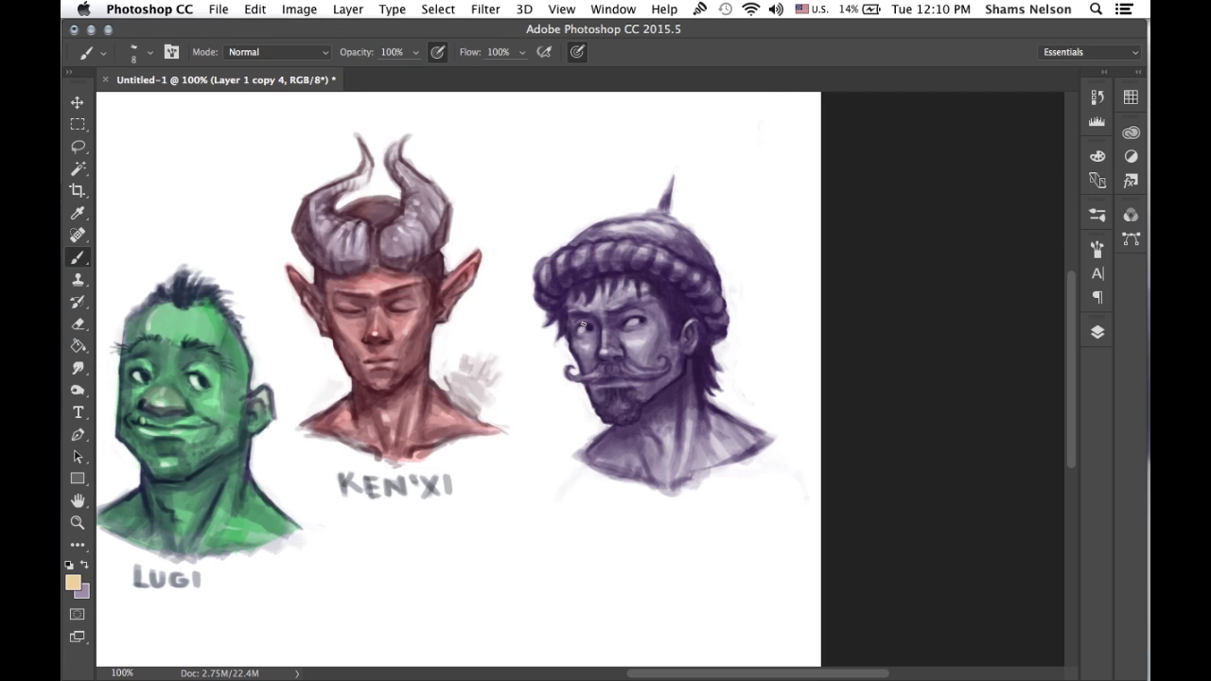
Tint the moustached man's face and neck with the pale golden tan, using a 15 px brush in Multiply mode.
key(F2)
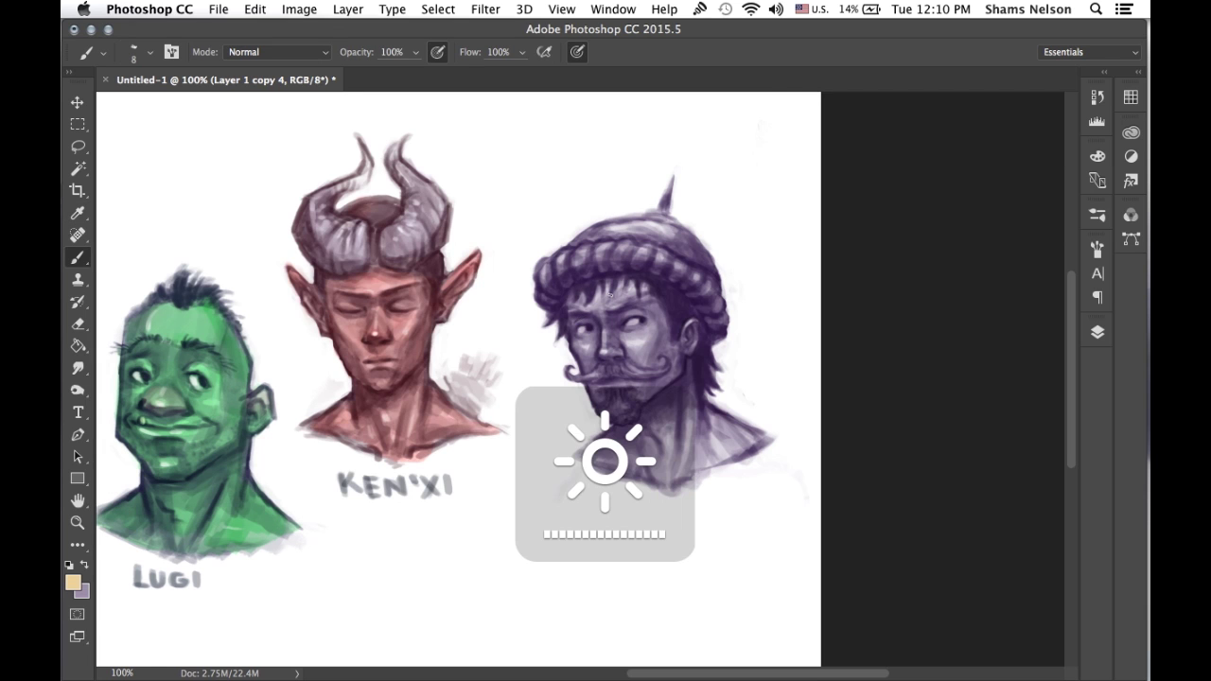
key(bracketright)
key(bracketright)
mouse_move(567, 319)
mouse_down()
mouse_move(573, 301)
mouse_move(597, 316)
mouse_up()
key(super+z)
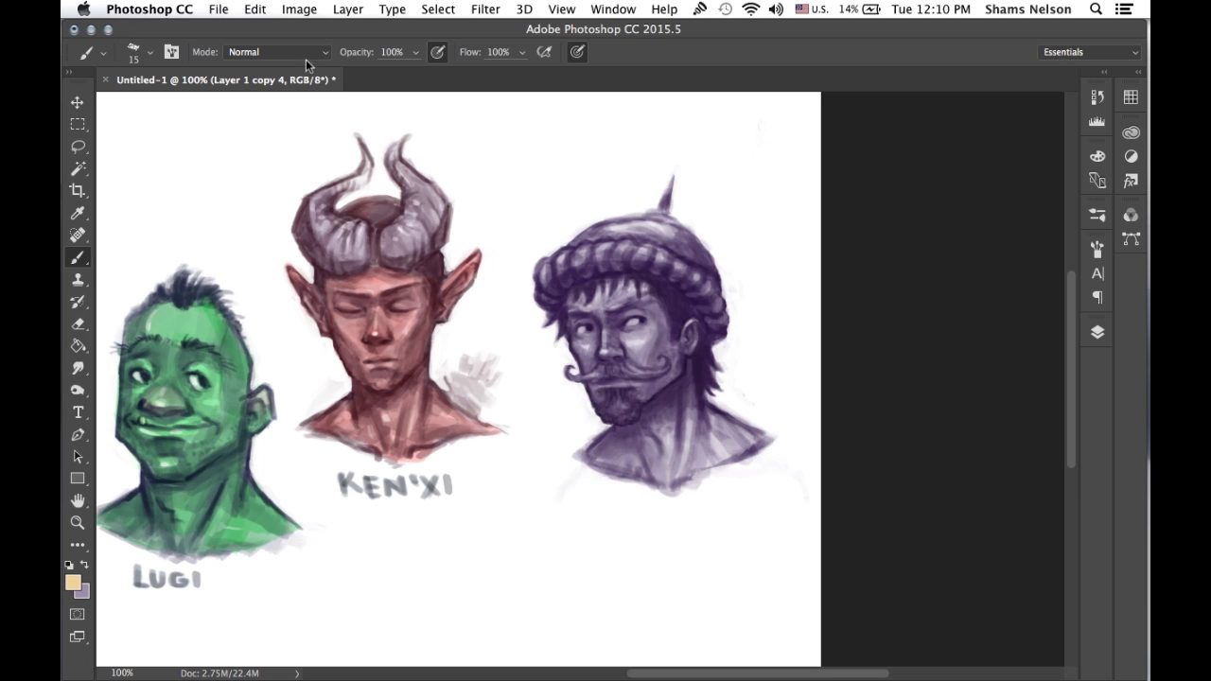
click(274, 51)
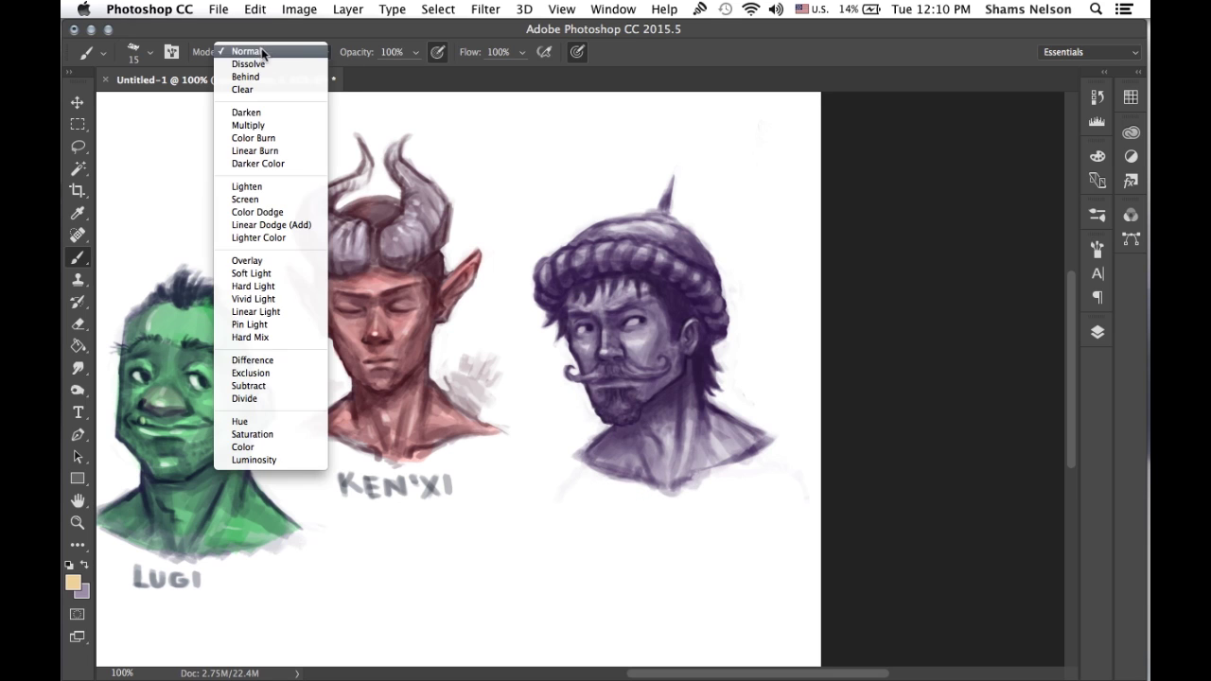
click(273, 124)
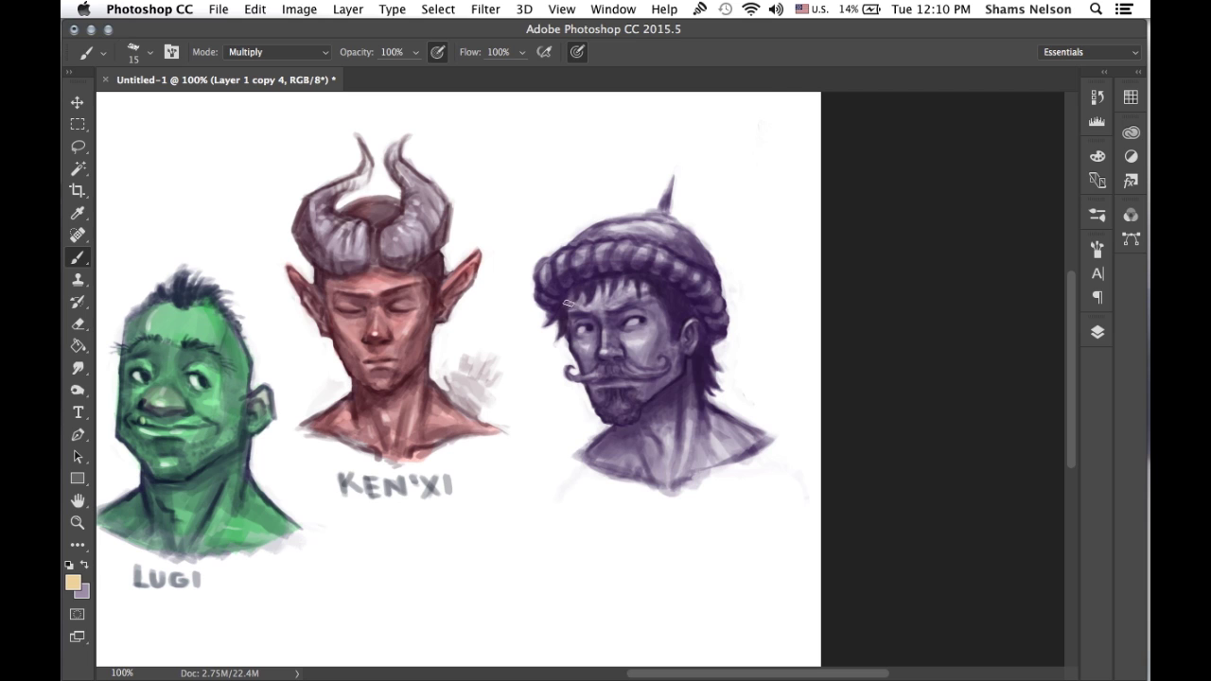
mouse_move(568, 303)
mouse_down()
mouse_move(606, 321)
mouse_move(612, 293)
mouse_move(657, 304)
mouse_move(654, 320)
mouse_move(633, 312)
mouse_move(603, 333)
mouse_move(596, 322)
mouse_move(585, 344)
mouse_move(572, 328)
mouse_move(580, 345)
mouse_move(599, 338)
mouse_move(615, 353)
mouse_move(616, 330)
mouse_move(629, 346)
mouse_move(623, 331)
mouse_move(660, 339)
mouse_move(653, 323)
mouse_move(672, 355)
mouse_move(690, 325)
mouse_move(678, 368)
mouse_move(644, 366)
mouse_up()
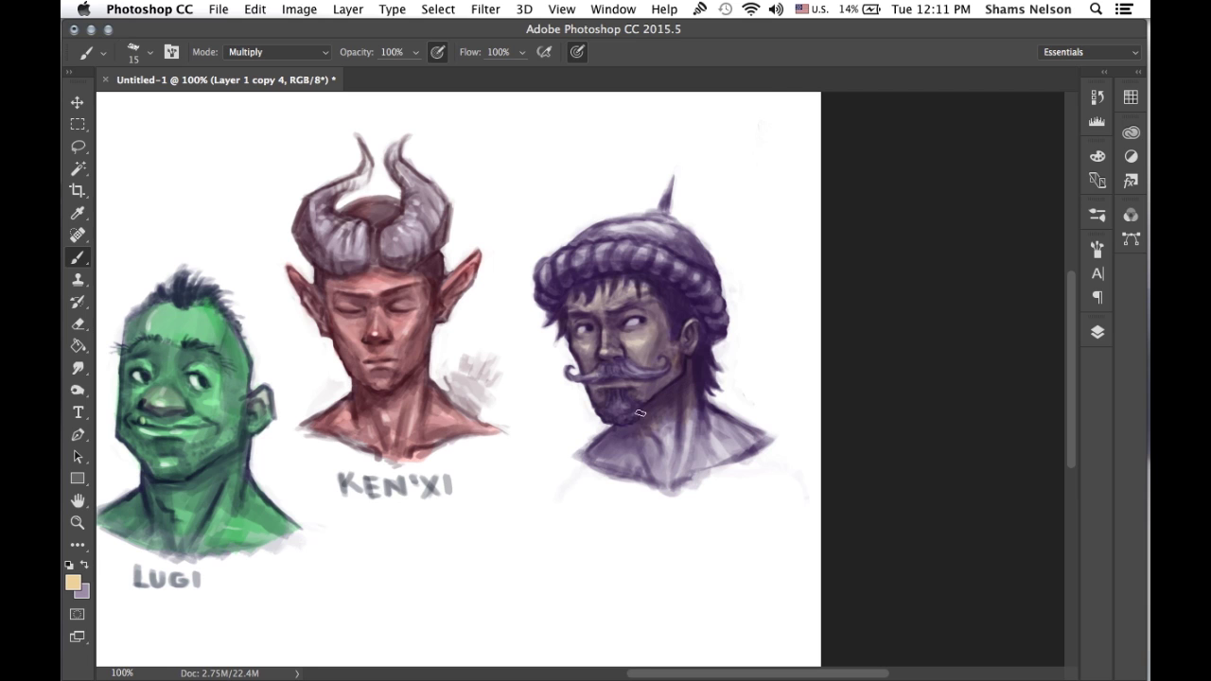
mouse_move(662, 428)
mouse_down()
mouse_move(685, 407)
mouse_move(664, 472)
mouse_move(699, 422)
mouse_move(688, 469)
mouse_move(723, 424)
mouse_move(736, 452)
mouse_up()
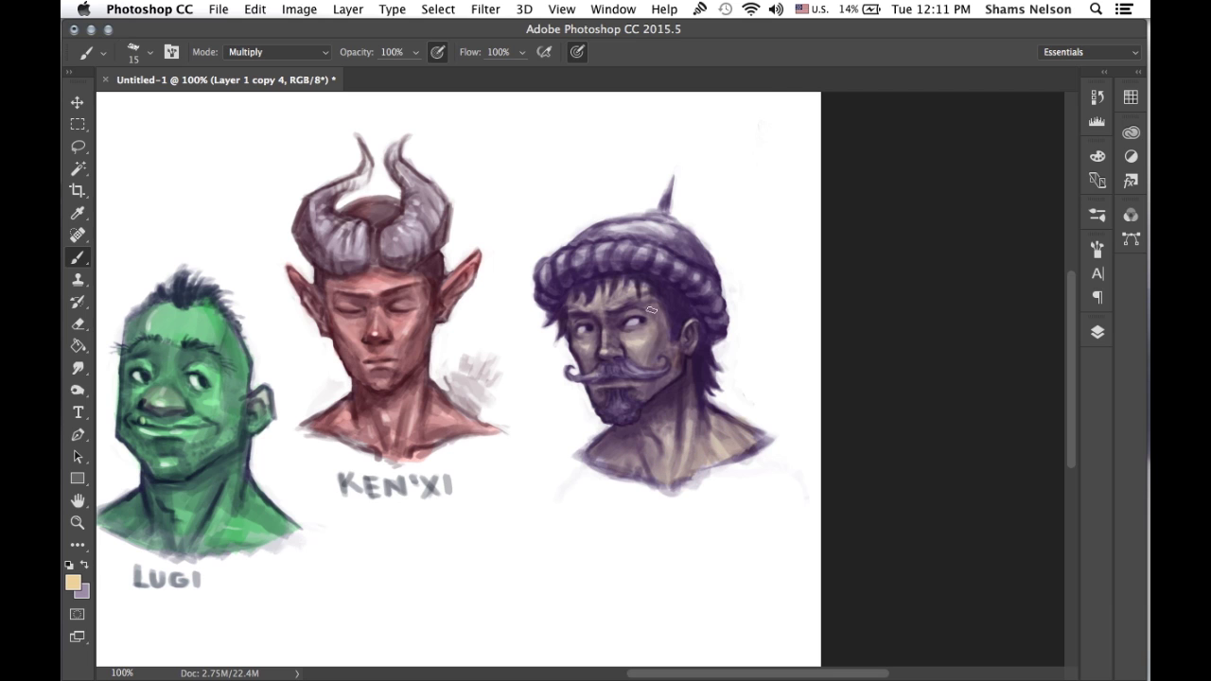
Enlarge the brush to 40 px and glaze the golden tan over the shoulders, neck, face and hat.
key(bracketright)
key(bracketright)
key(bracketright)
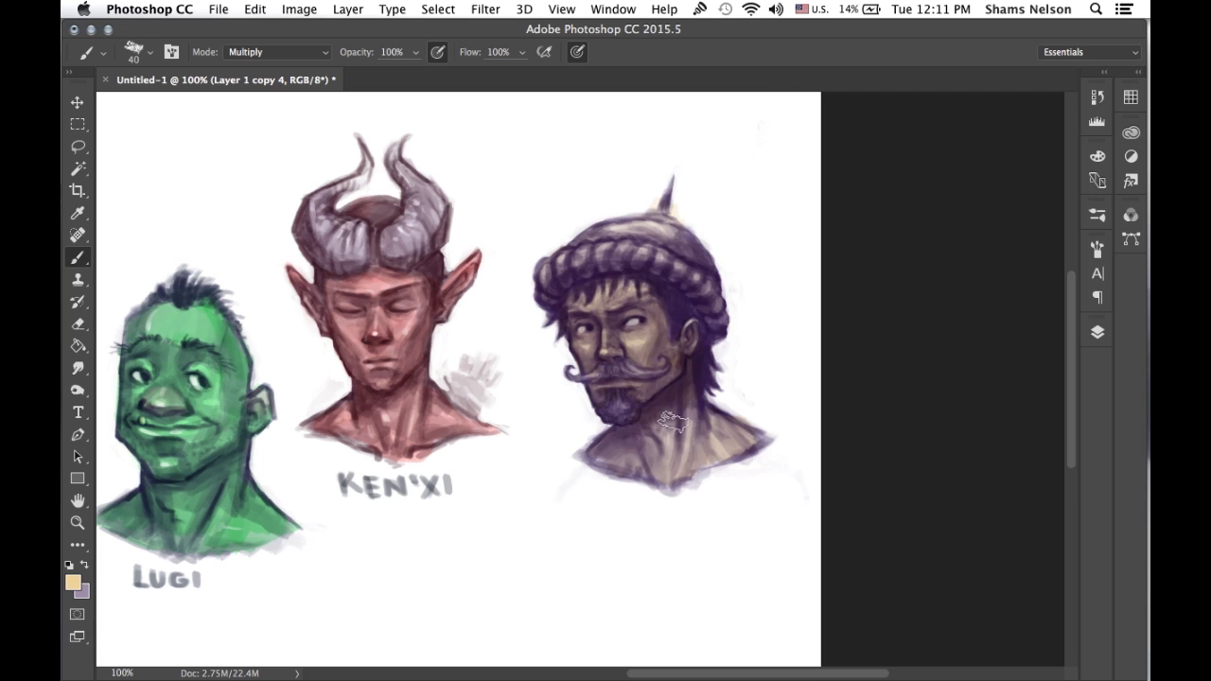
mouse_move(602, 461)
mouse_down()
mouse_move(679, 424)
mouse_move(693, 435)
mouse_move(679, 475)
mouse_move(690, 409)
mouse_move(720, 428)
mouse_move(704, 462)
mouse_move(746, 448)
mouse_up()
mouse_move(611, 472)
mouse_down()
mouse_move(628, 426)
mouse_move(604, 407)
mouse_move(636, 395)
mouse_move(585, 377)
mouse_up()
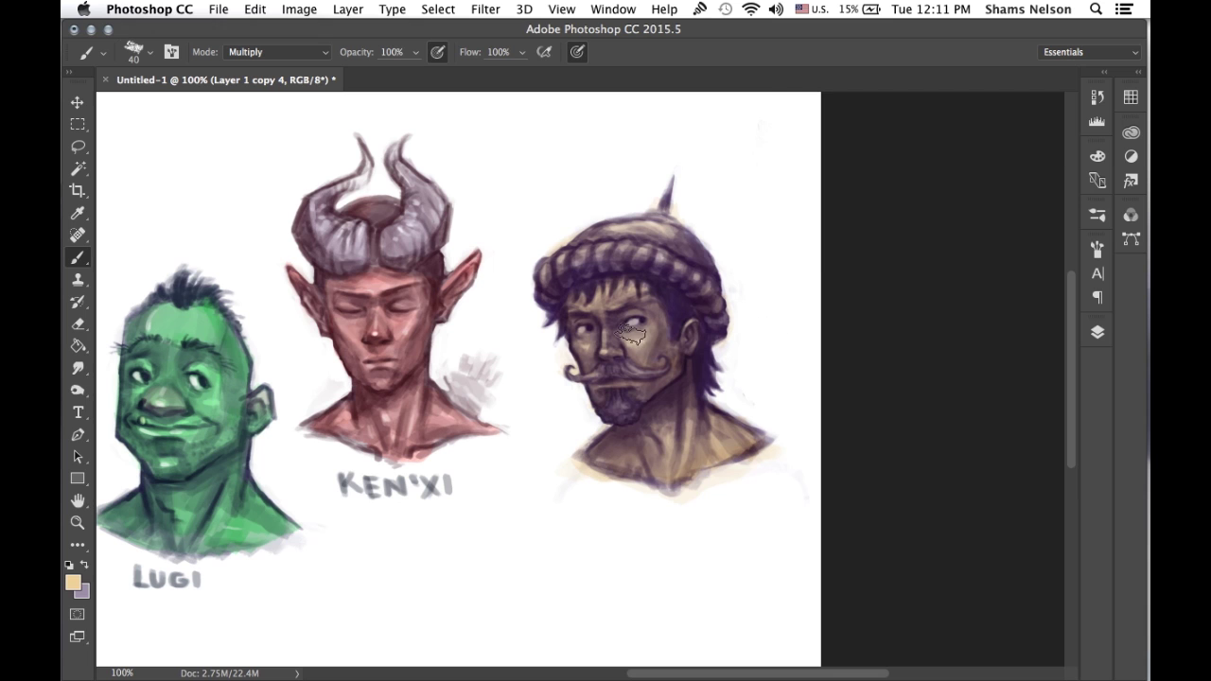
Set the foreground color to hot pink fc26c2 and tint the moustache and goatee with a 10 px brush.
click(72, 582)
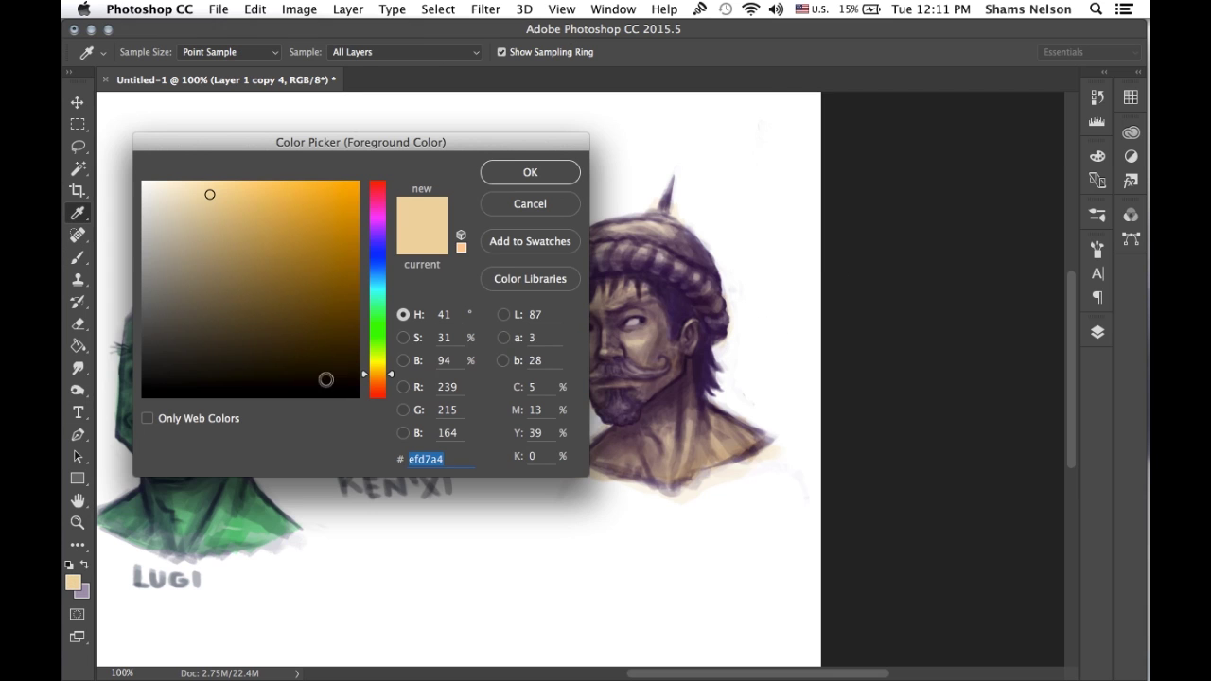
drag(366, 244, 384, 218)
drag(291, 195, 329, 183)
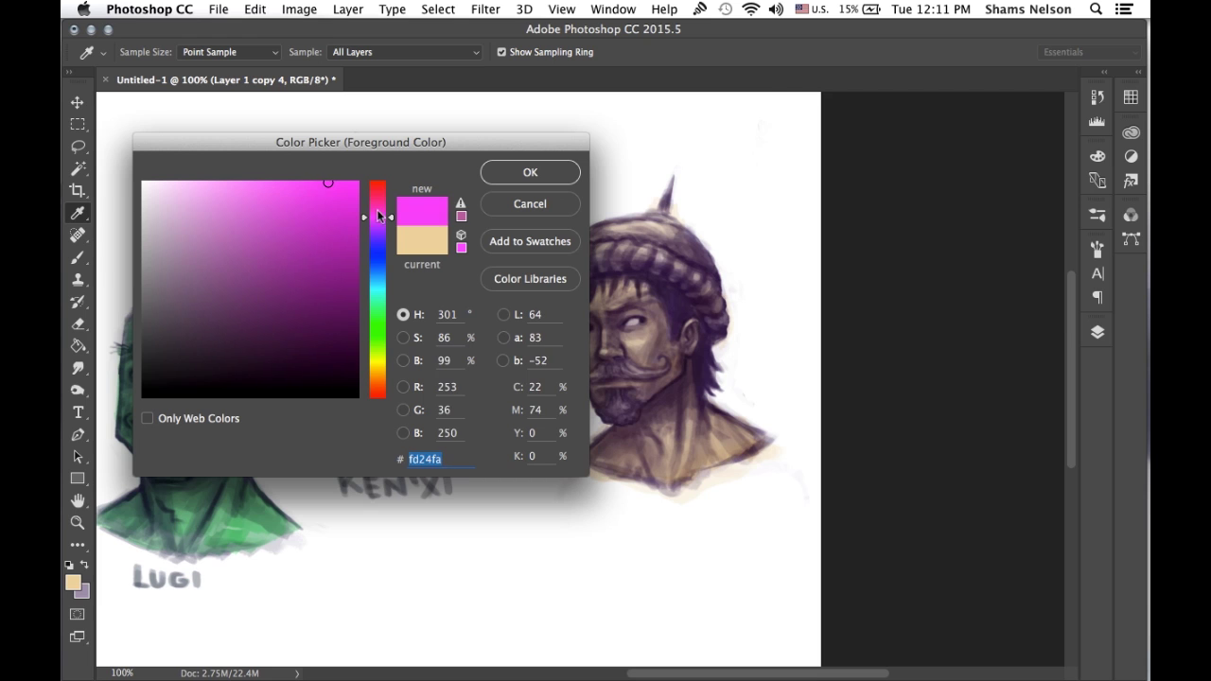
drag(380, 216, 332, 187)
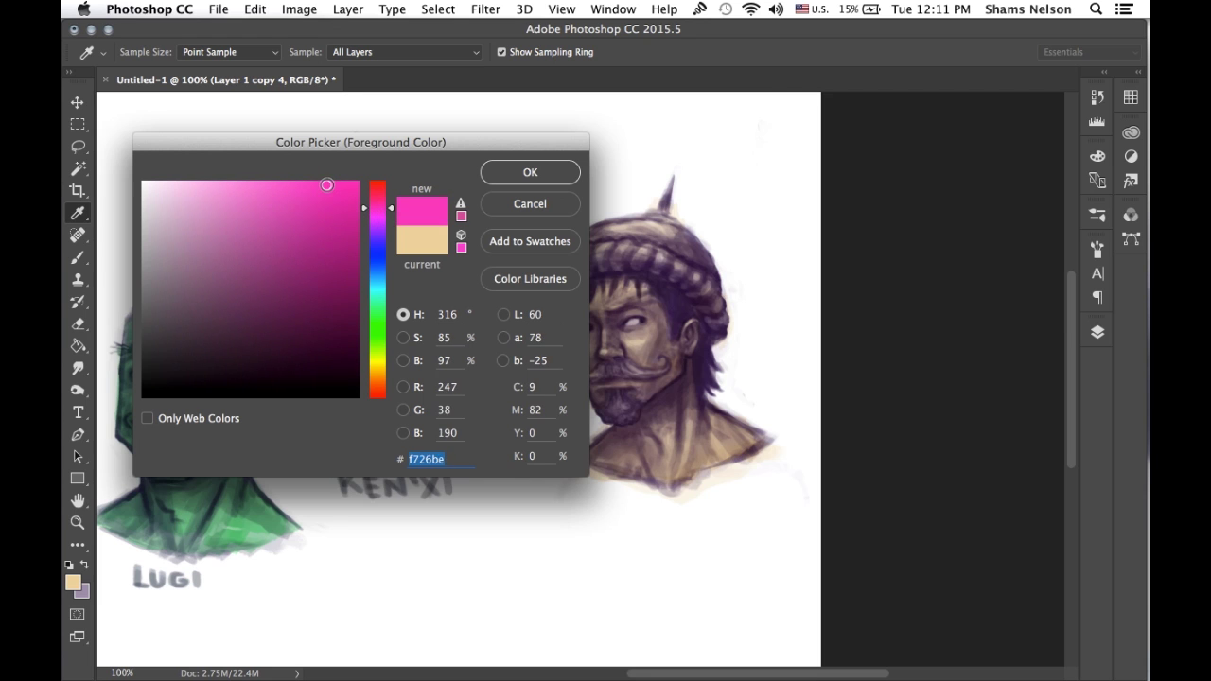
click(530, 172)
key(bracketleft)
key(bracketleft)
key(bracketleft)
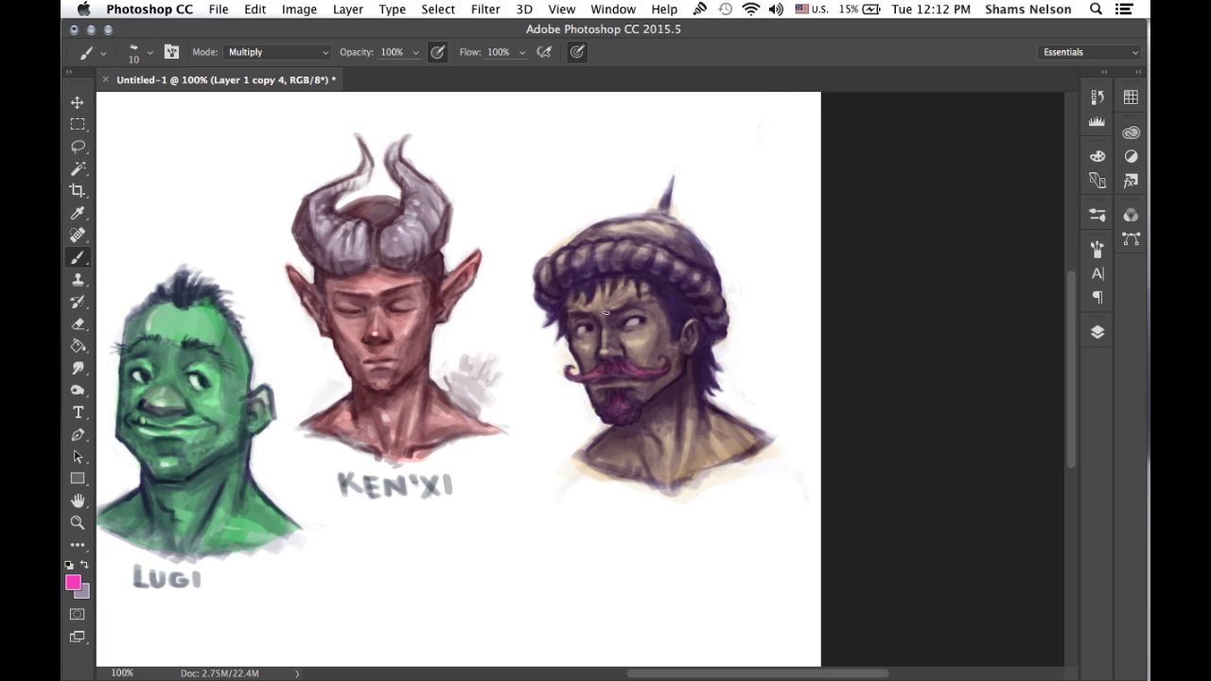
Set the foreground color to off-white f0ede0 and enlarge the brush to 25 px.
click(74, 583)
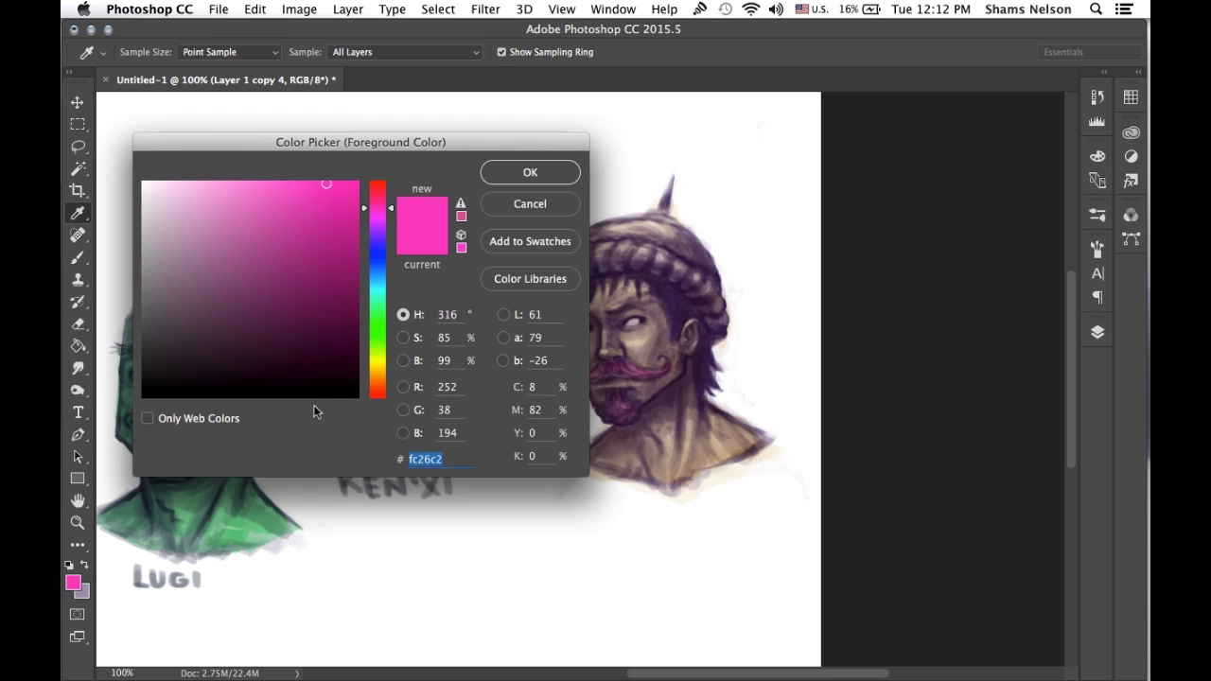
drag(386, 360, 379, 369)
mouse_move(246, 247)
mouse_down()
mouse_move(184, 184)
mouse_move(157, 192)
mouse_up()
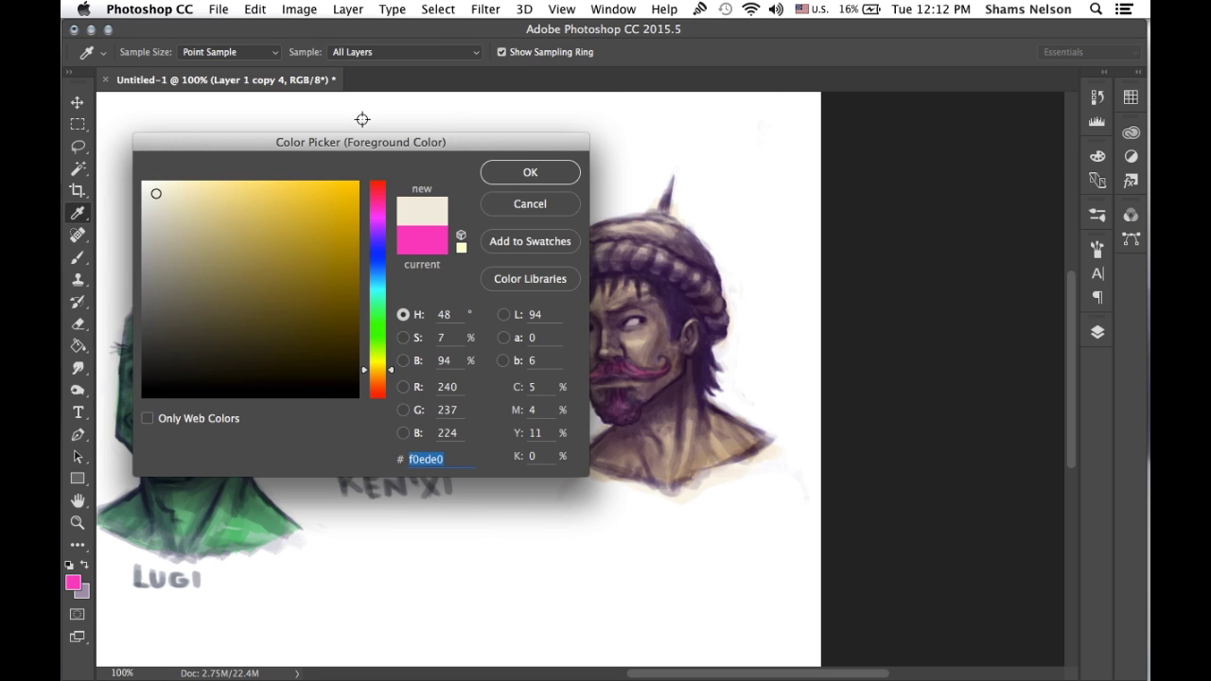
click(529, 173)
key(b)
key(bracketright)
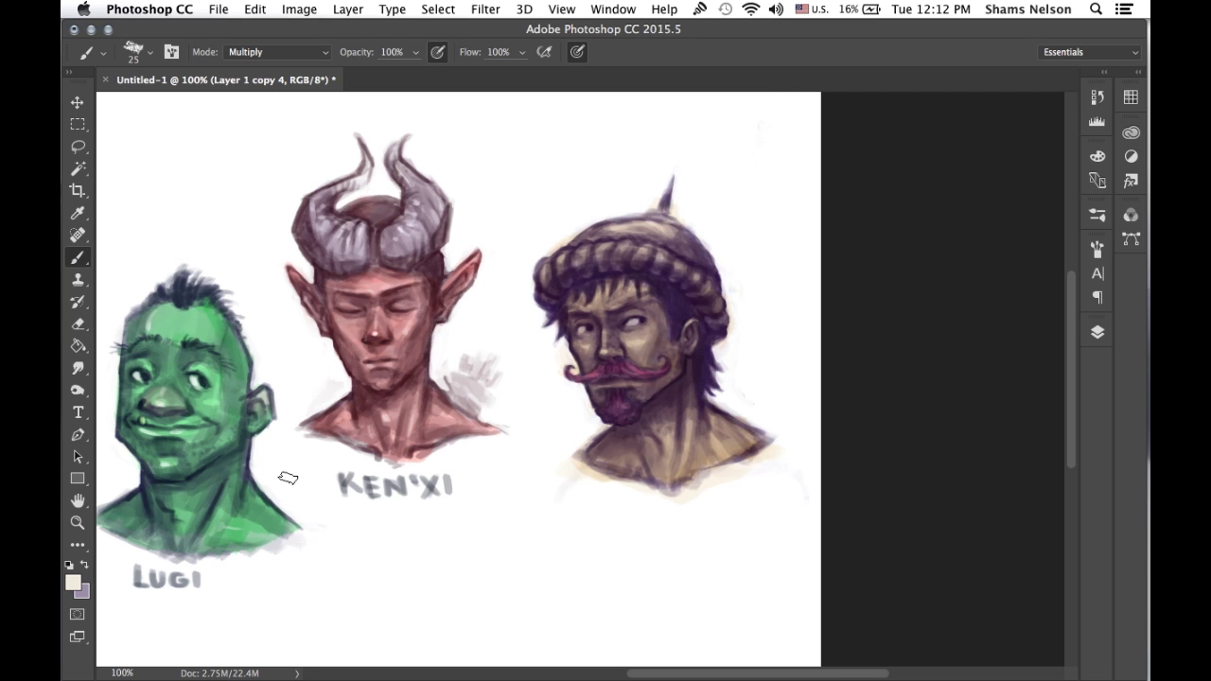
Set the foreground color to light cyan 80e3f5 and tint the dome and spike of the hat.
click(73, 583)
click(375, 287)
drag(375, 288, 375, 274)
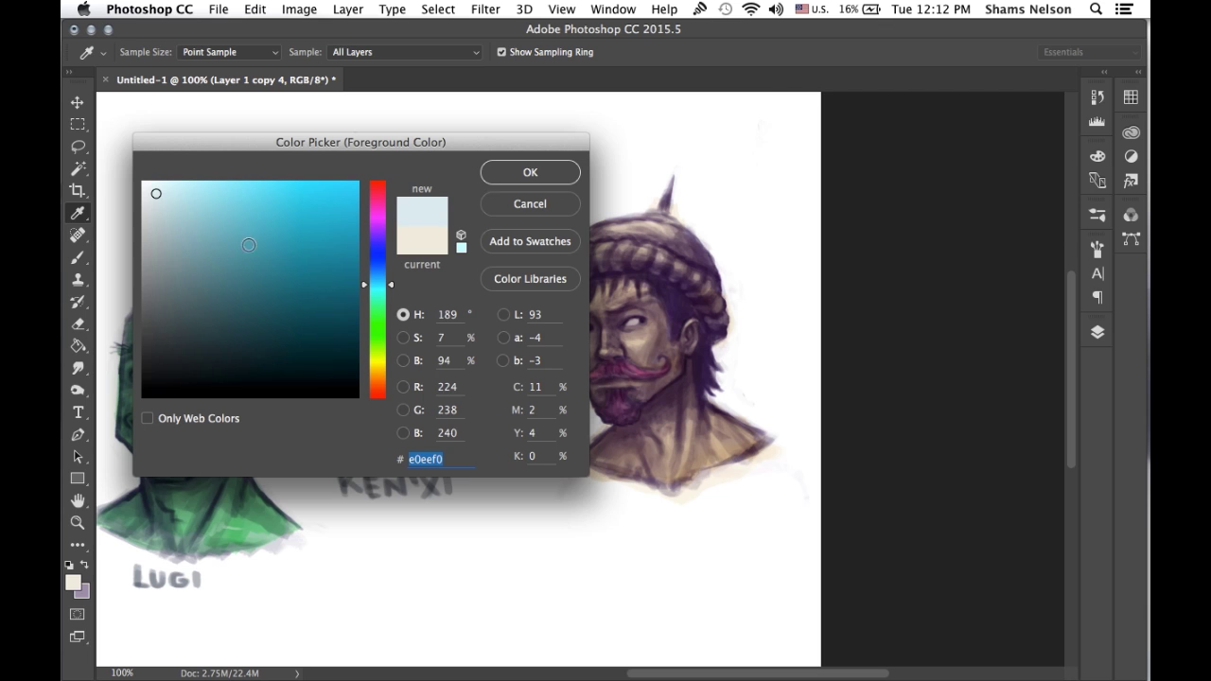
click(246, 190)
click(530, 172)
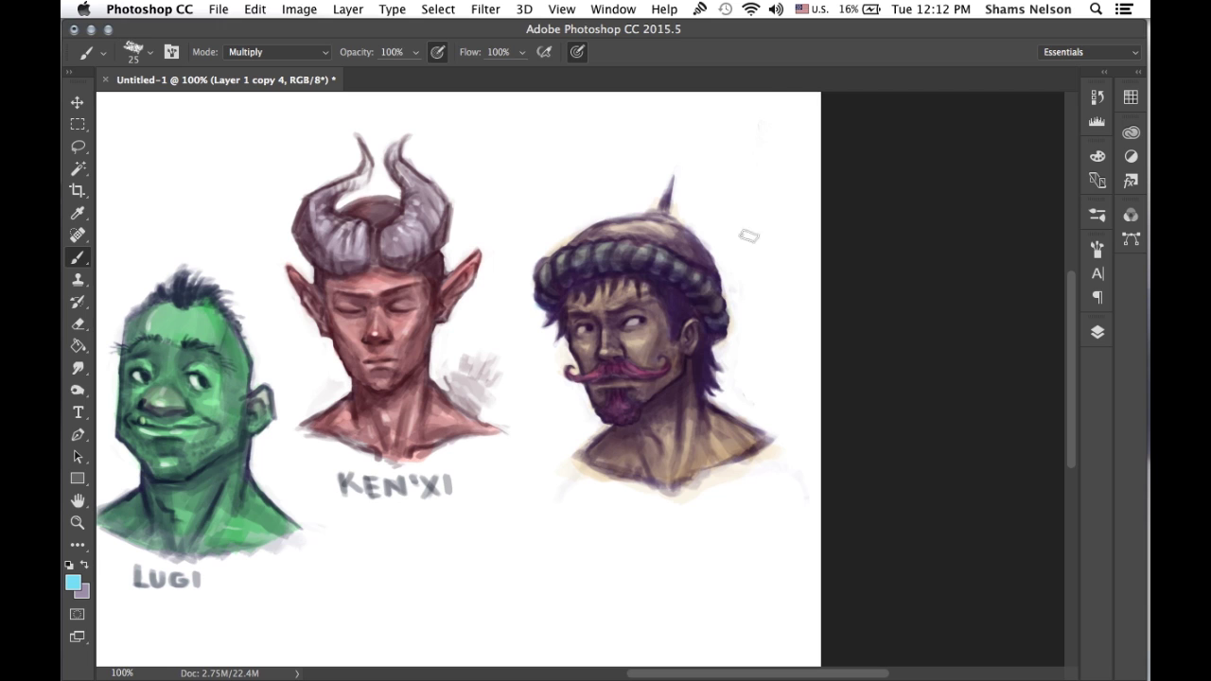
key(super+z)
mouse_move(576, 241)
mouse_down()
mouse_move(662, 224)
mouse_move(688, 250)
mouse_up()
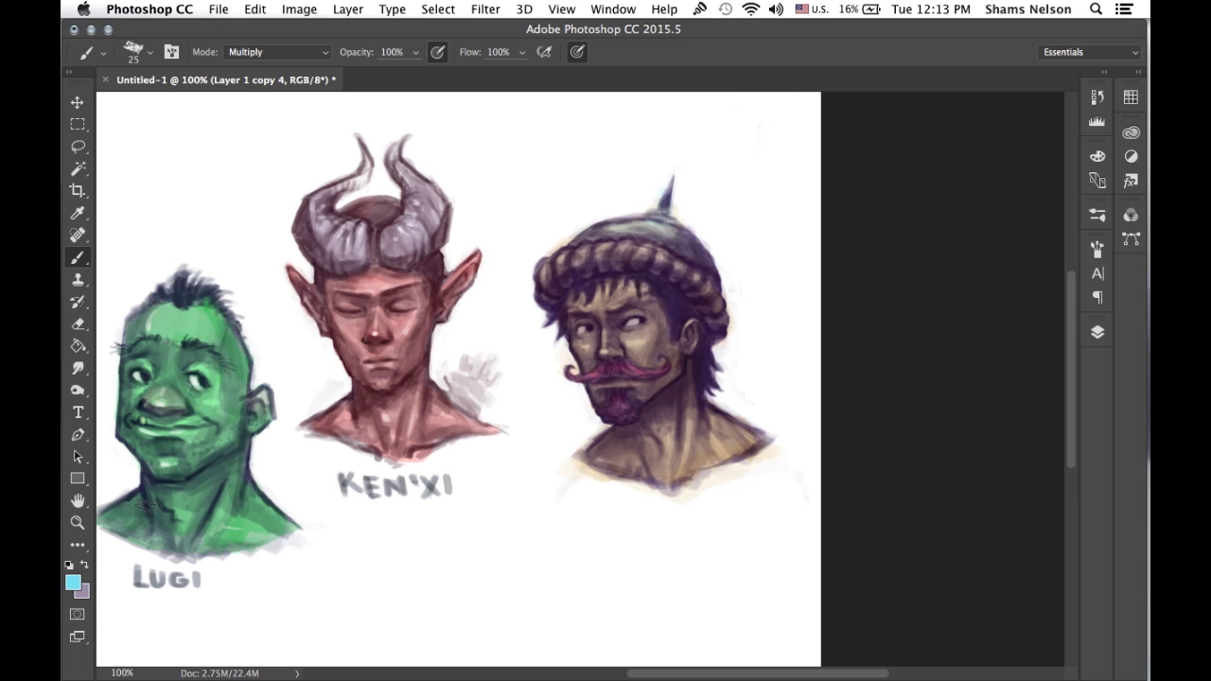
Try tinting the hat's rolled brim with orange fbba2d.
click(75, 585)
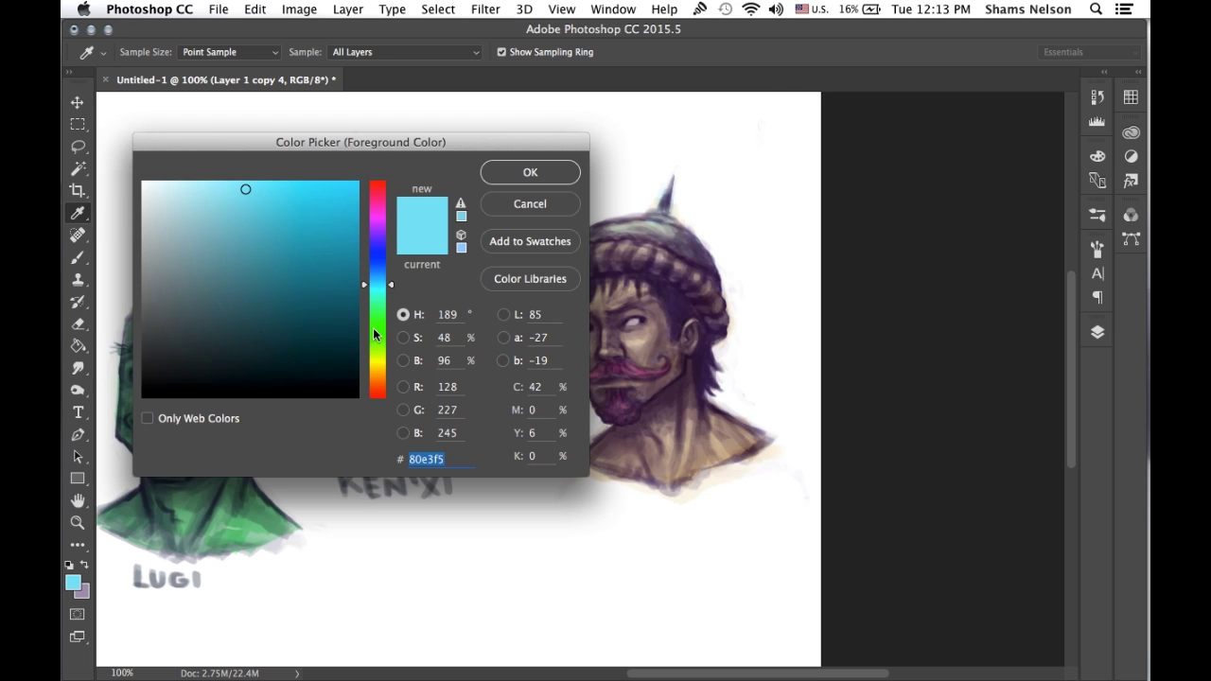
drag(373, 327, 373, 372)
drag(303, 194, 319, 184)
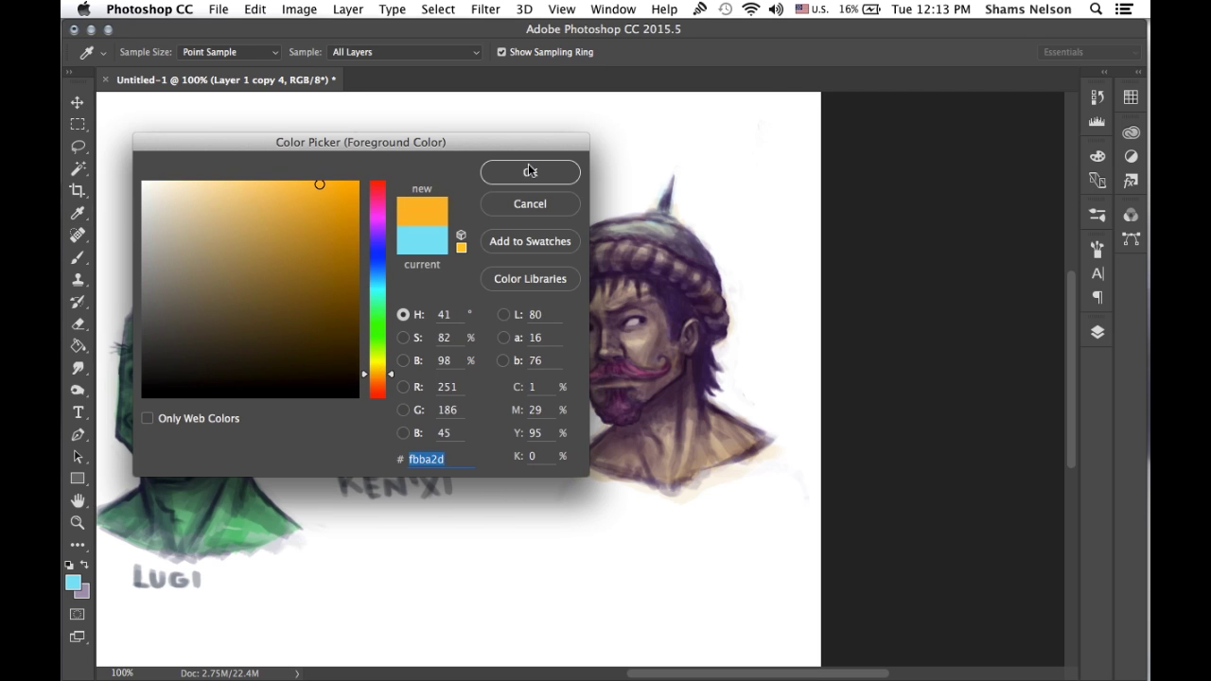
click(530, 170)
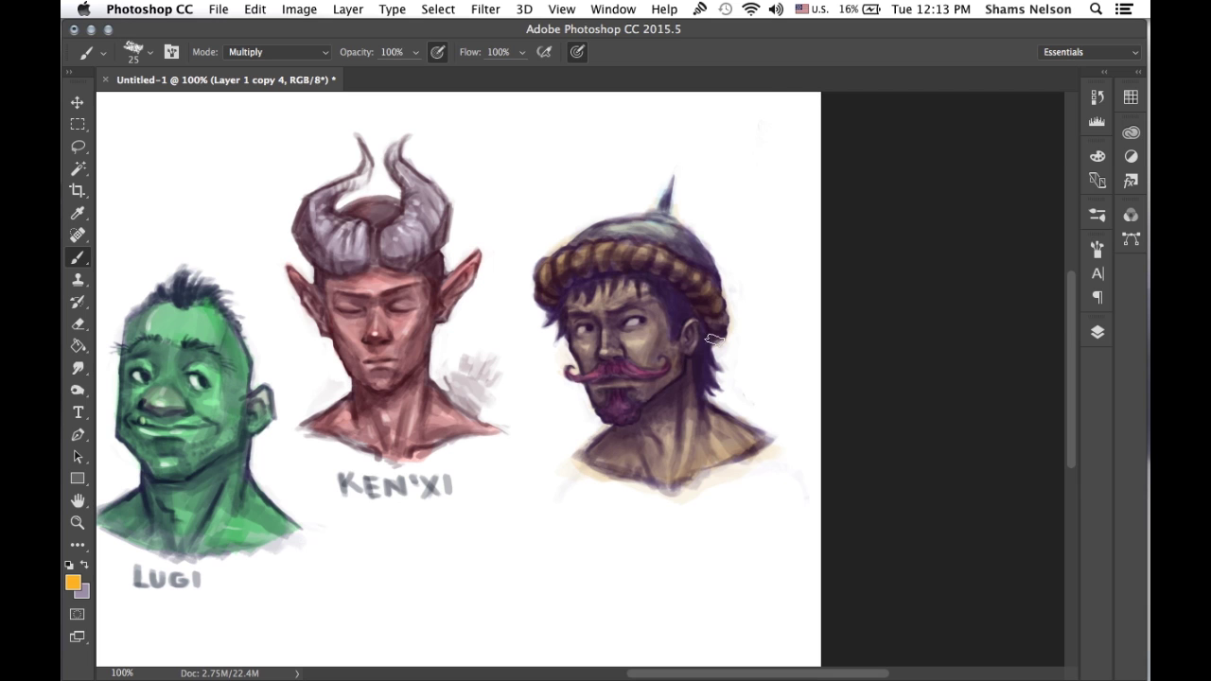
Set the foreground color to dark brown 341a11.
key(super+minus)
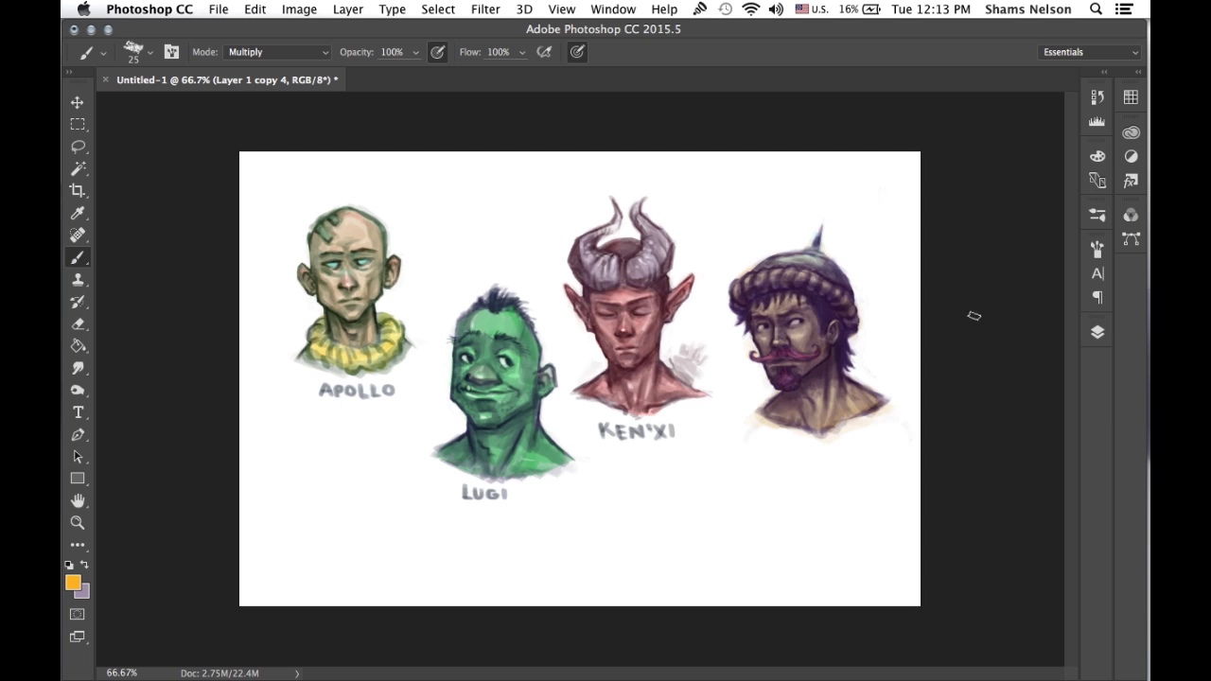
key(super+plus)
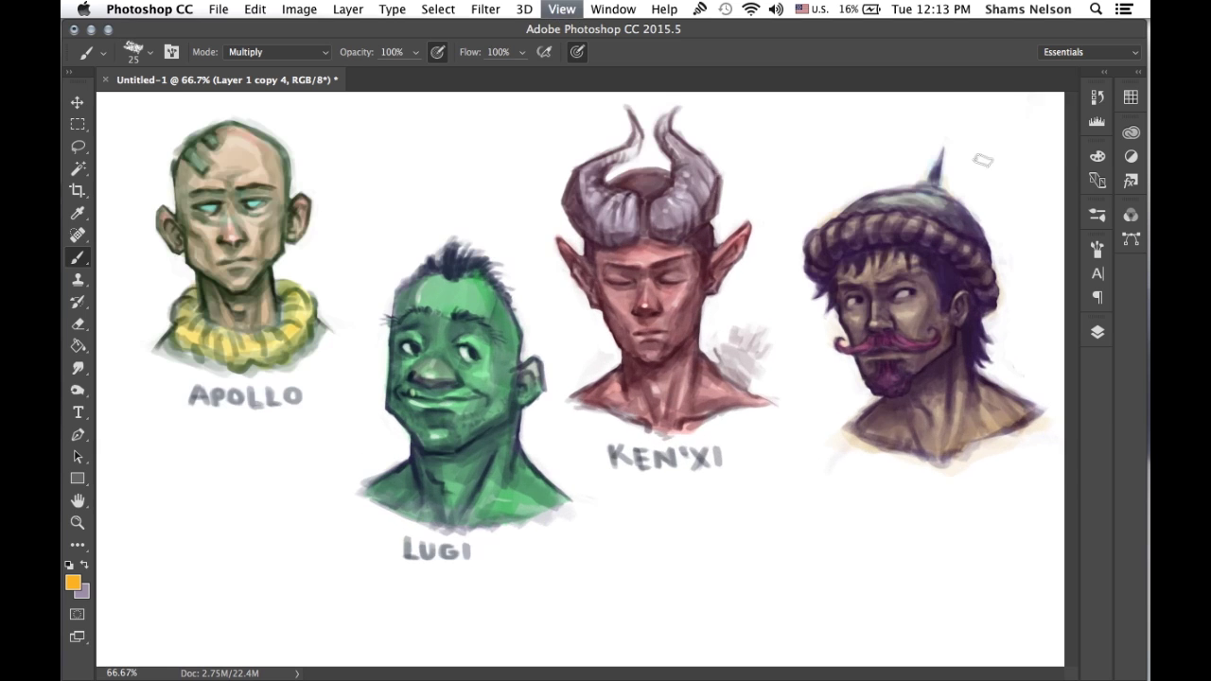
scroll(982, 160, right, 2)
scroll(982, 160, right, 4)
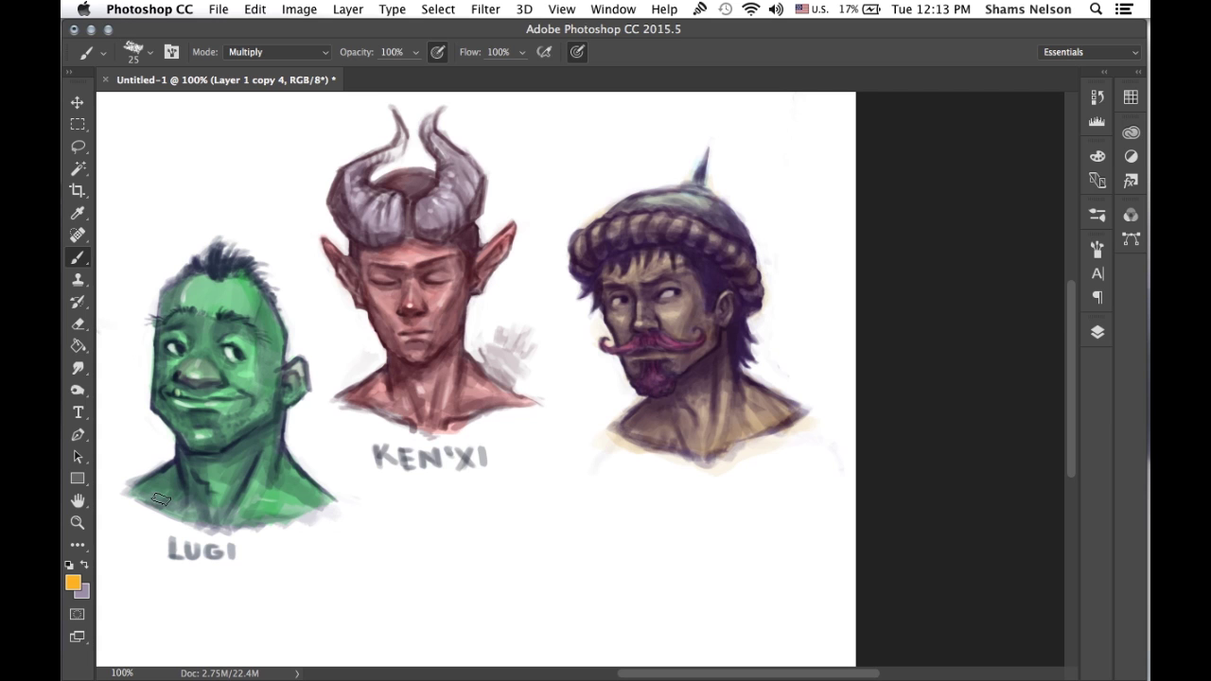
click(73, 583)
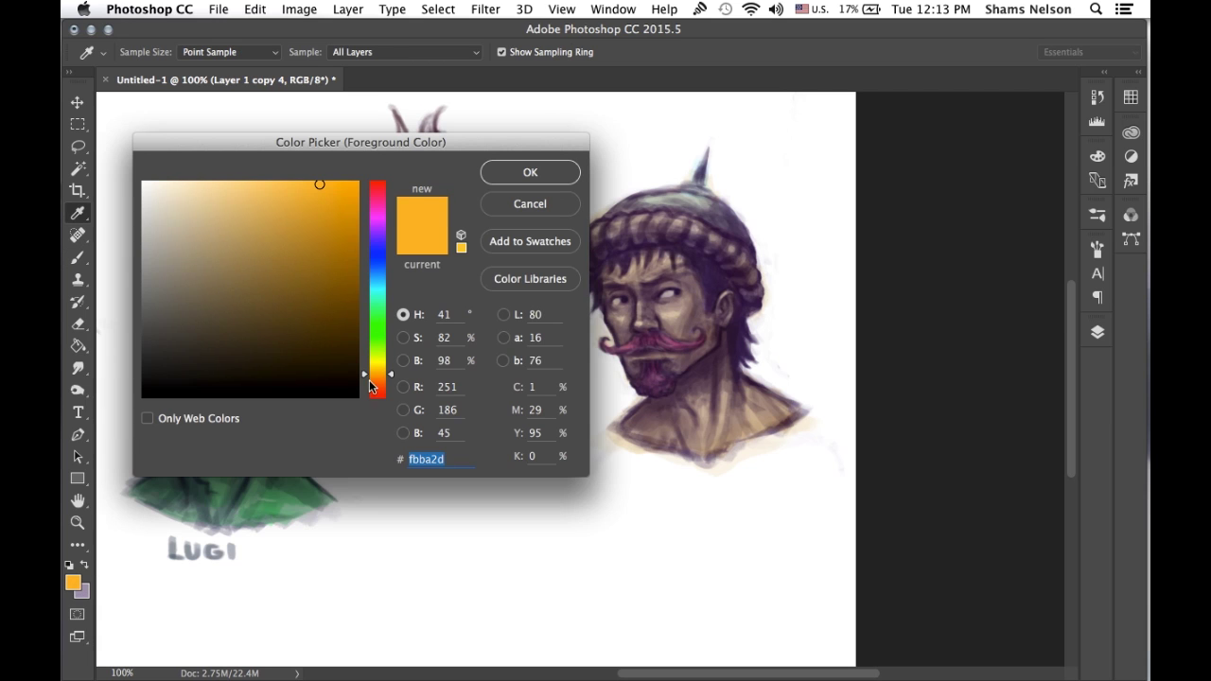
click(375, 389)
drag(299, 328, 287, 353)
click(551, 173)
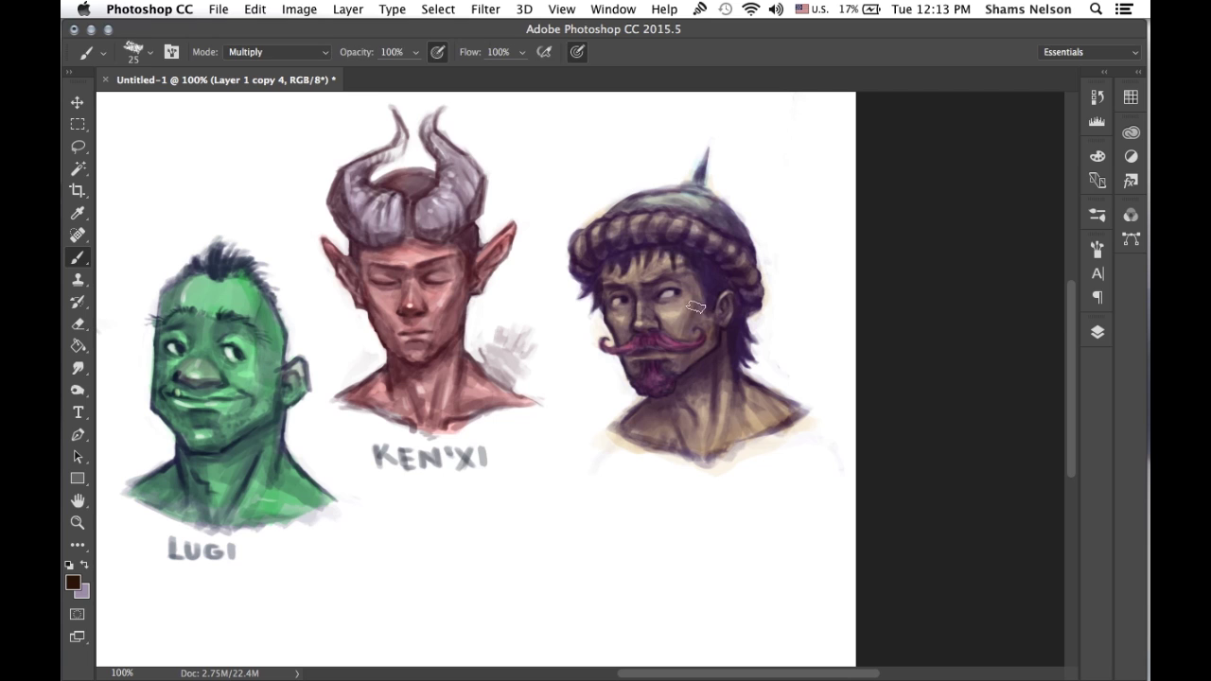
key(bracketleft)
key(bracketleft)
key(bracketleft)
key(bracketleft)
drag(705, 263, 712, 304)
key(super+z)
key(bracketright)
key(bracketright)
key(bracketright)
key(bracketright)
Switch the brush's blending mode back to Normal and reduce its size to 10 px.
click(314, 54)
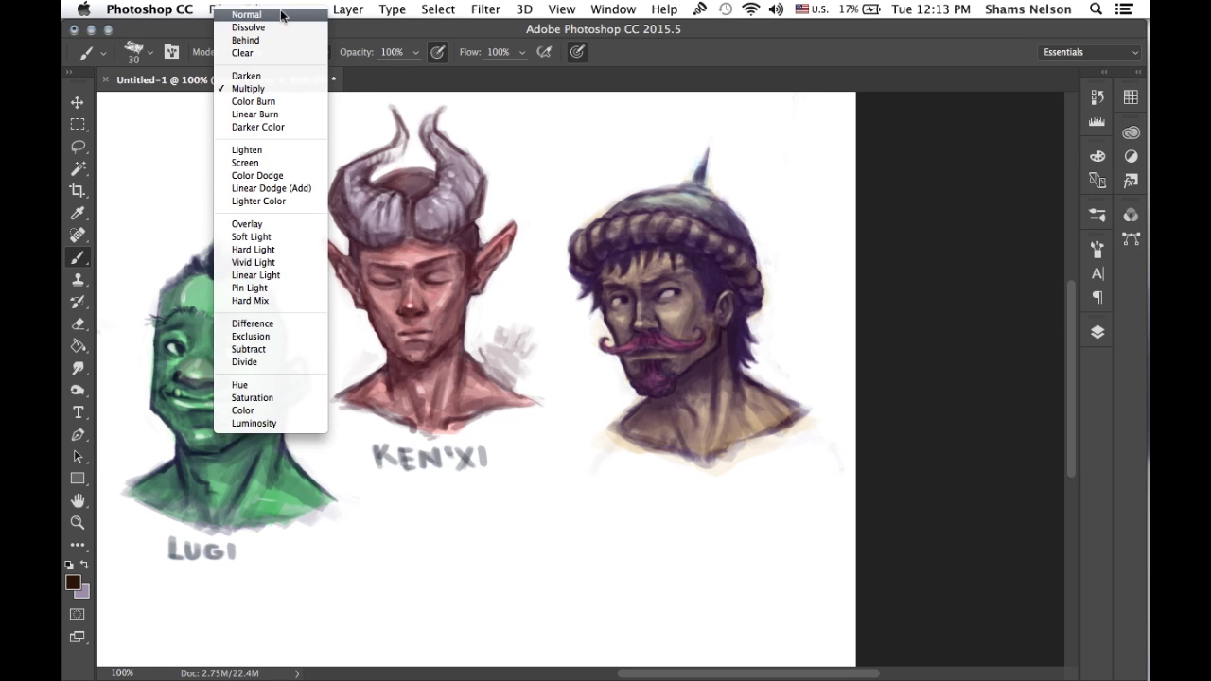
click(281, 15)
key(bracketleft)
key(bracketleft)
key(bracketleft)
key(bracketleft)
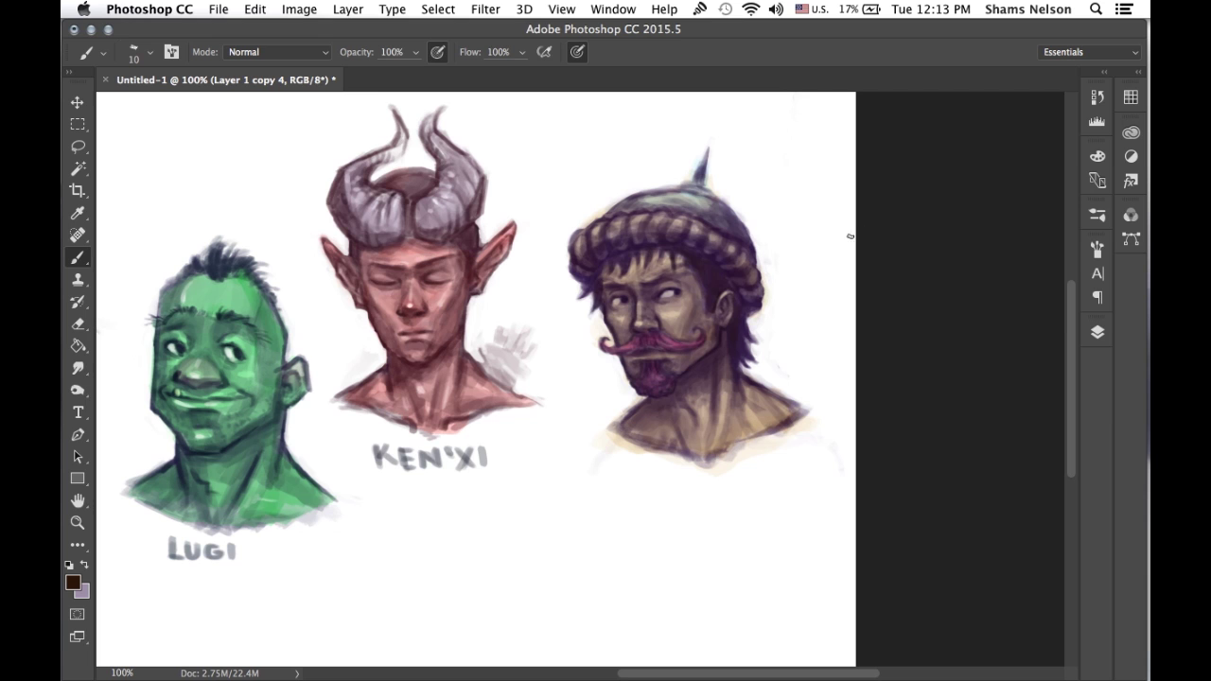
Deepen the foreground color to a near-black brown and repaint the fringe, sideburn and rear hair, refining with a 7 px brush.
click(74, 584)
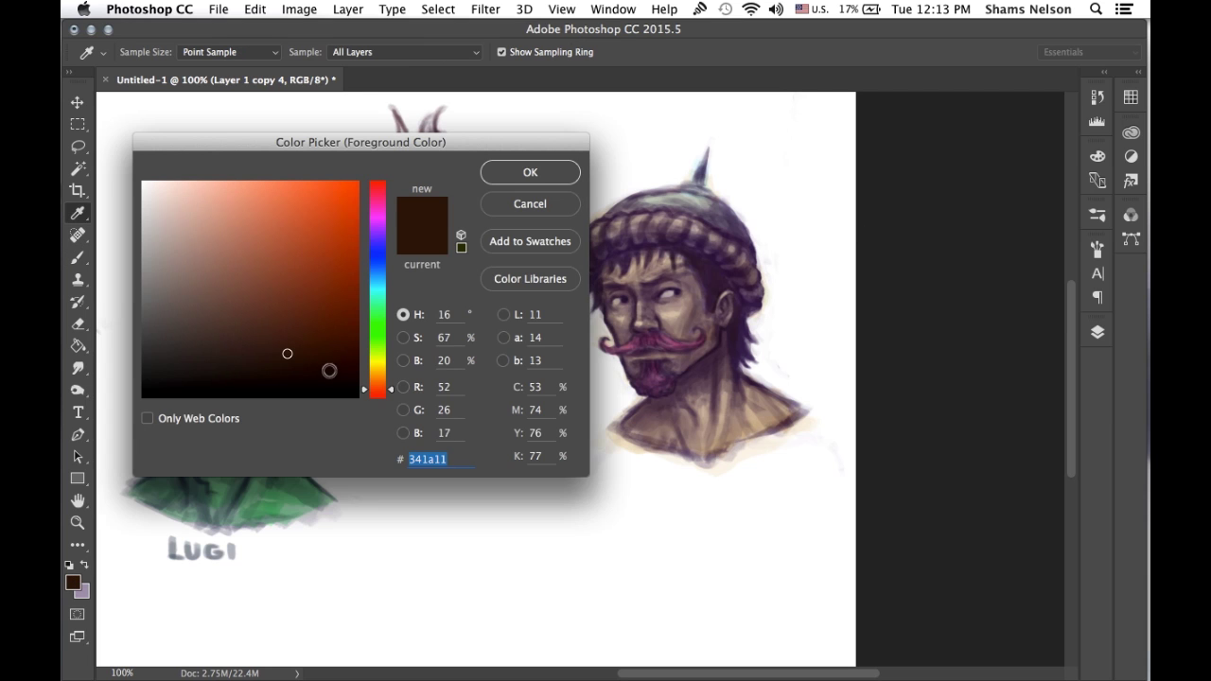
click(312, 363)
click(519, 170)
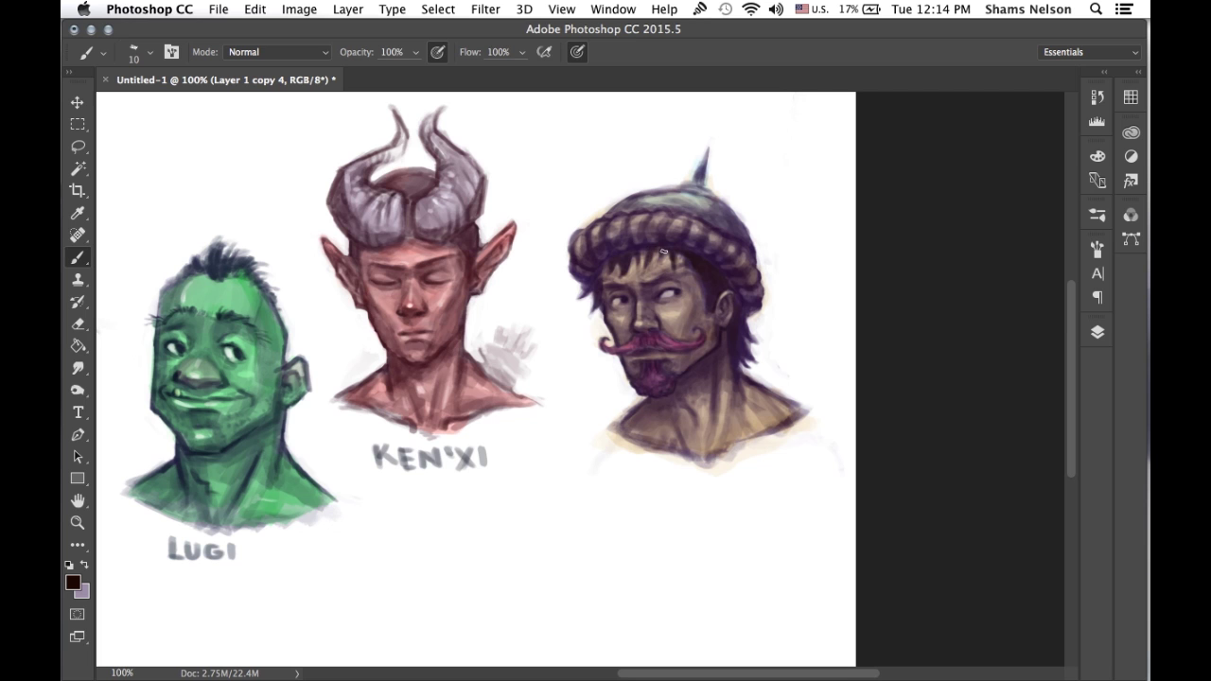
key(super+plus)
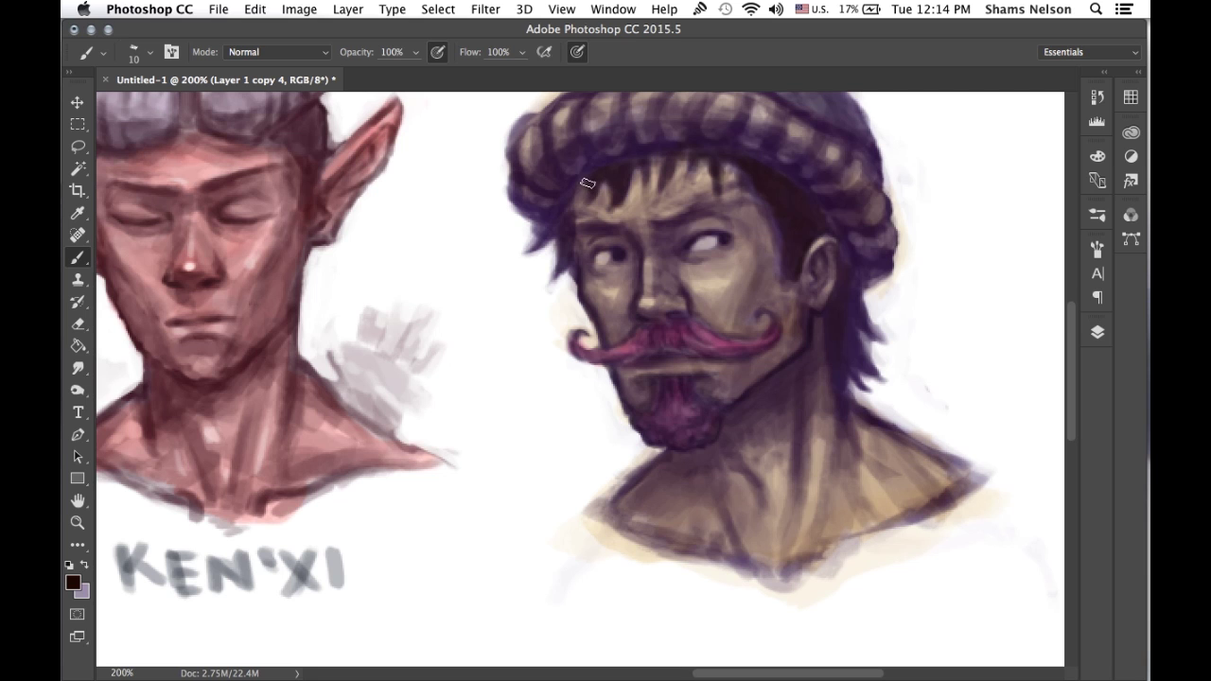
key(bracketleft)
key(bracketleft)
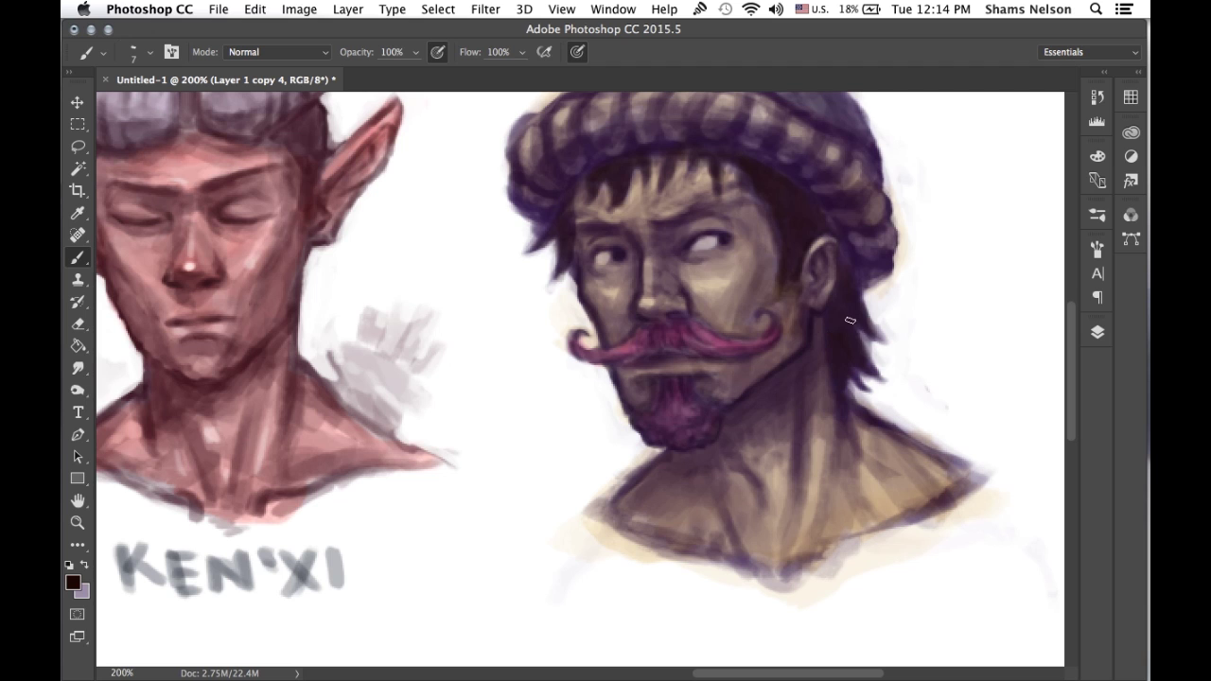
Tidy the lower edge of the sideburn with sampled skin tone, and define the moustache in sampled pink with a 4 px brush.
alt+click(765, 286)
alt+click(707, 337)
key(bracketleft)
key(bracketleft)
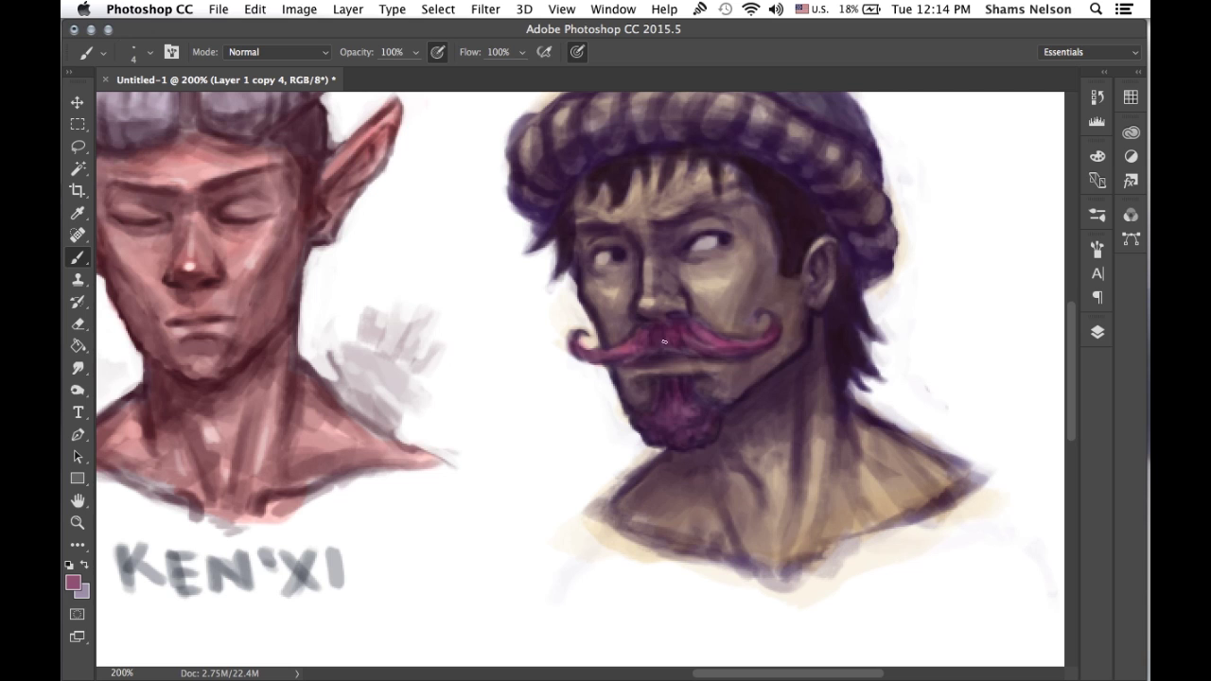
Paint out the moustache's curled tip on the rear cheek with sampled skin tones at 8 px, and sample the moustache's plum.
alt+click(781, 309)
key(bracketright)
key(bracketright)
key(bracketright)
key(bracketright)
alt+click(771, 314)
alt+click(747, 346)
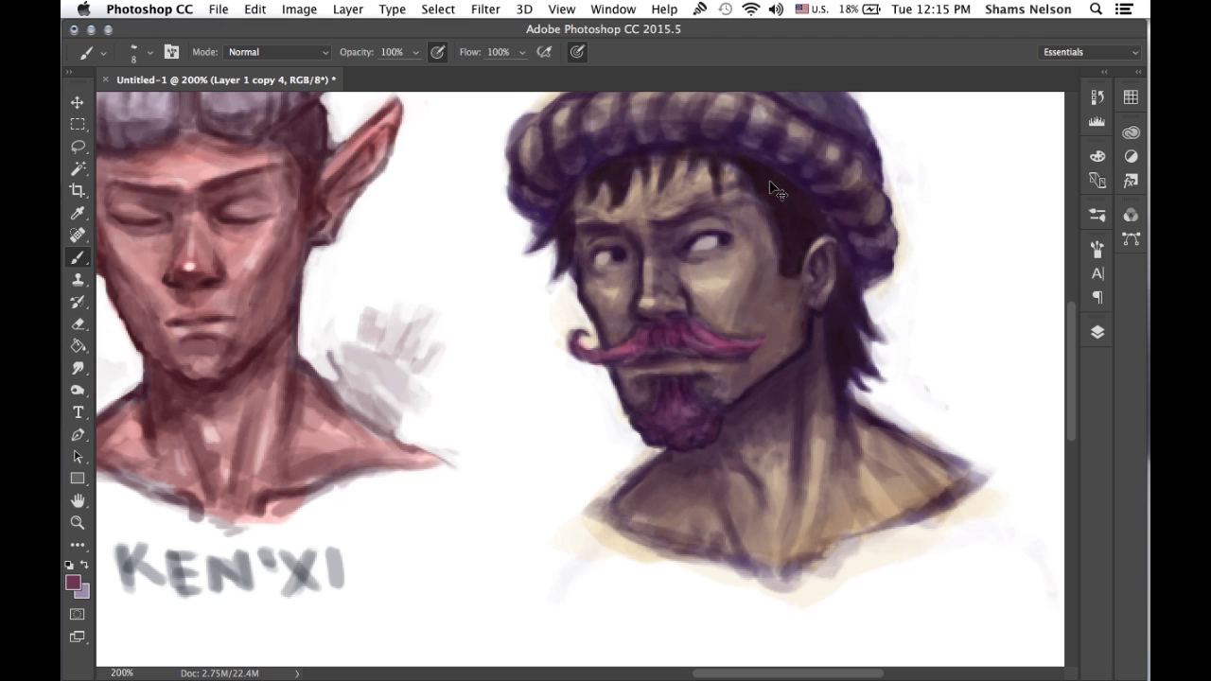
key(super+minus)
key(super+plus)
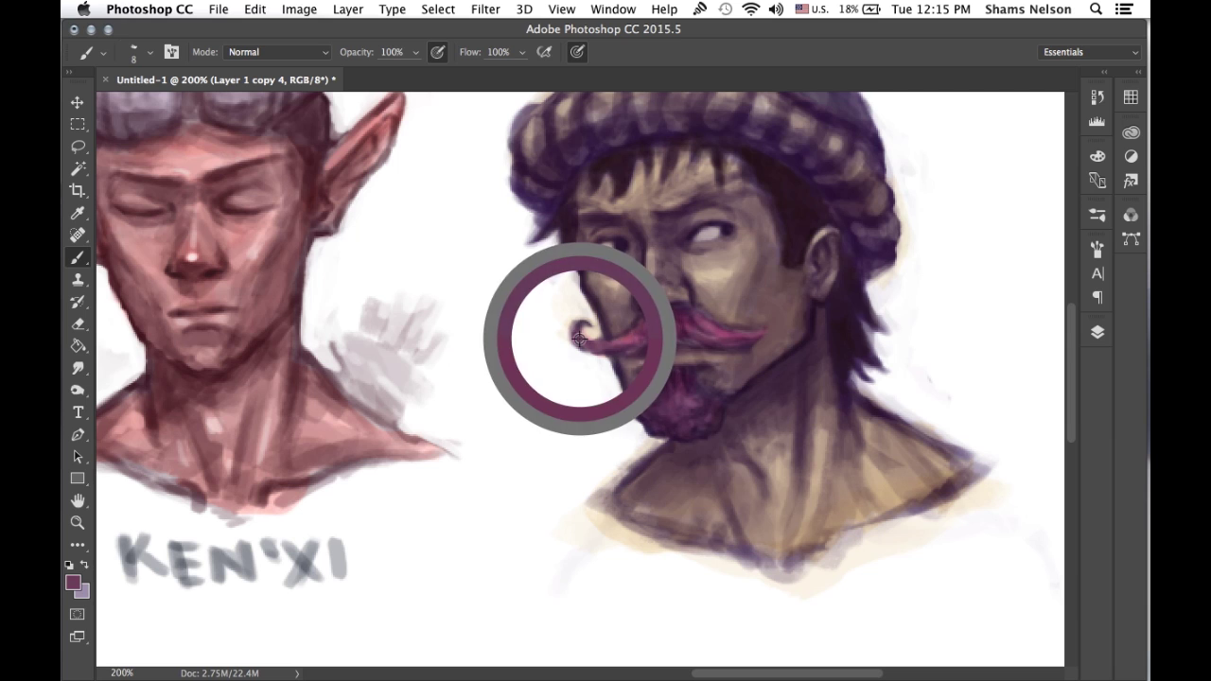
Paint the moustache's upturned curl on the rear cheek in sampled plum with a 4 px brush.
key(bracketleft)
key(bracketleft)
key(bracketleft)
key(bracketleft)
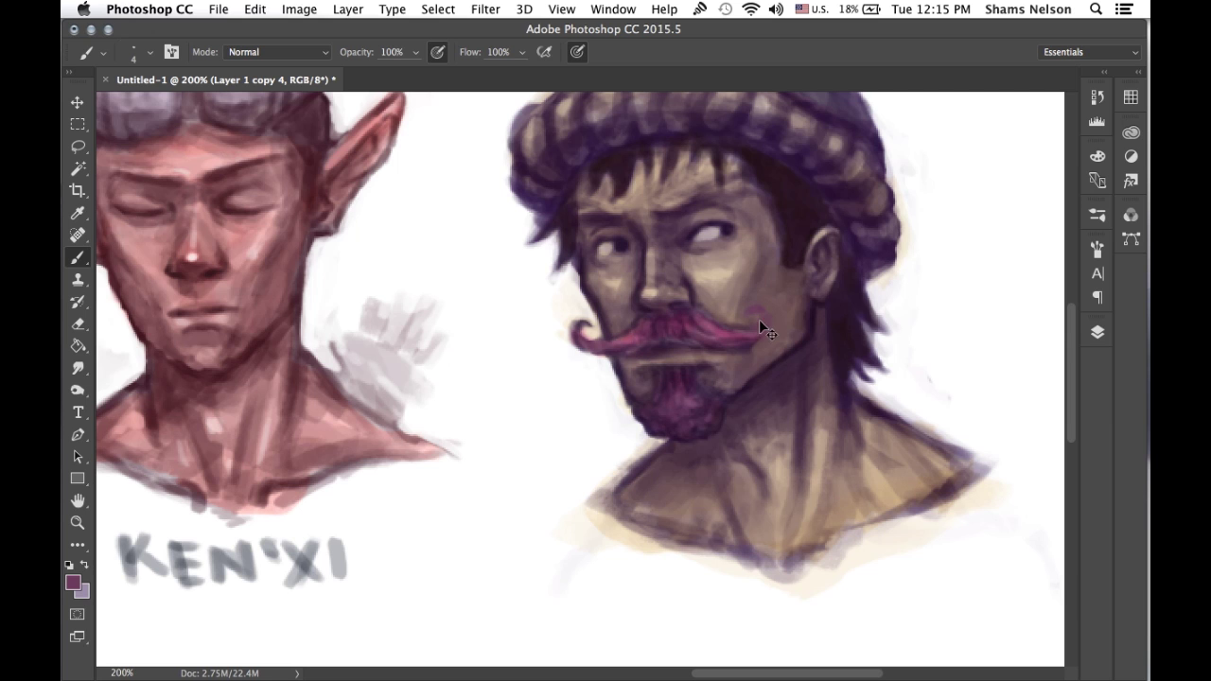
click(749, 325)
click(751, 315)
Refine the moustache and its rear curl with sampled pinks, and touch up the sideburn and cheek with sampled hair and skin tones.
alt+click(701, 319)
alt+click(711, 330)
alt+click(676, 324)
alt+click(797, 242)
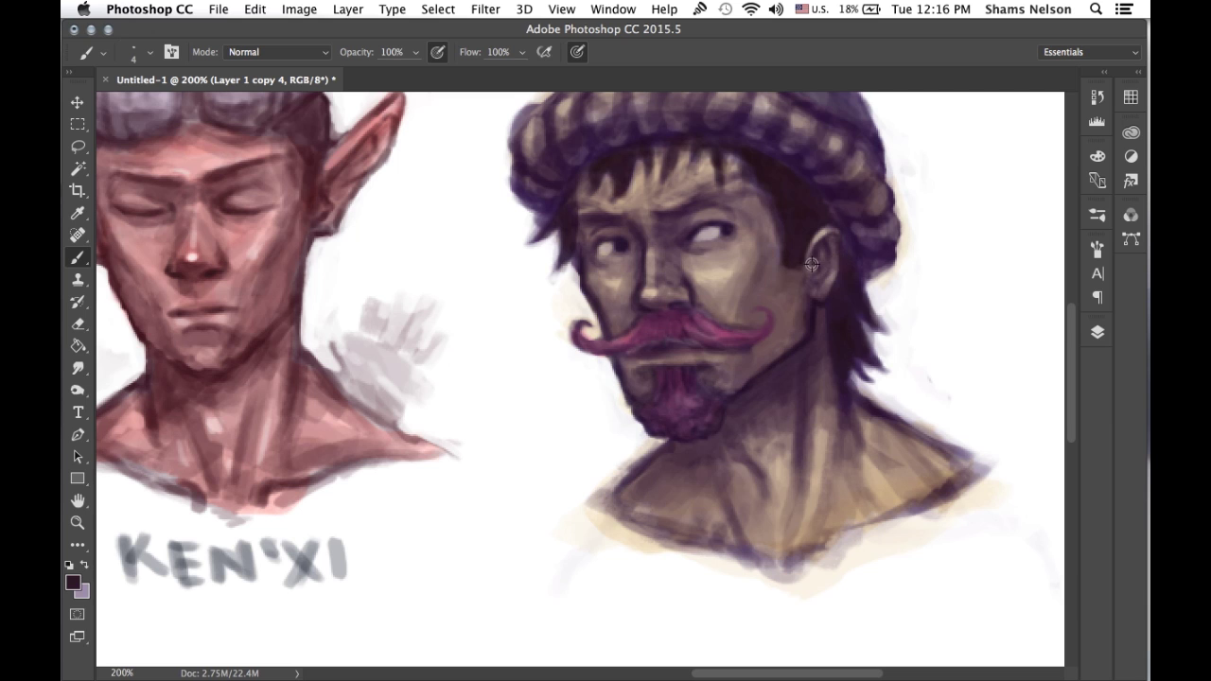
alt+click(804, 316)
key(bracketright)
key(bracketright)
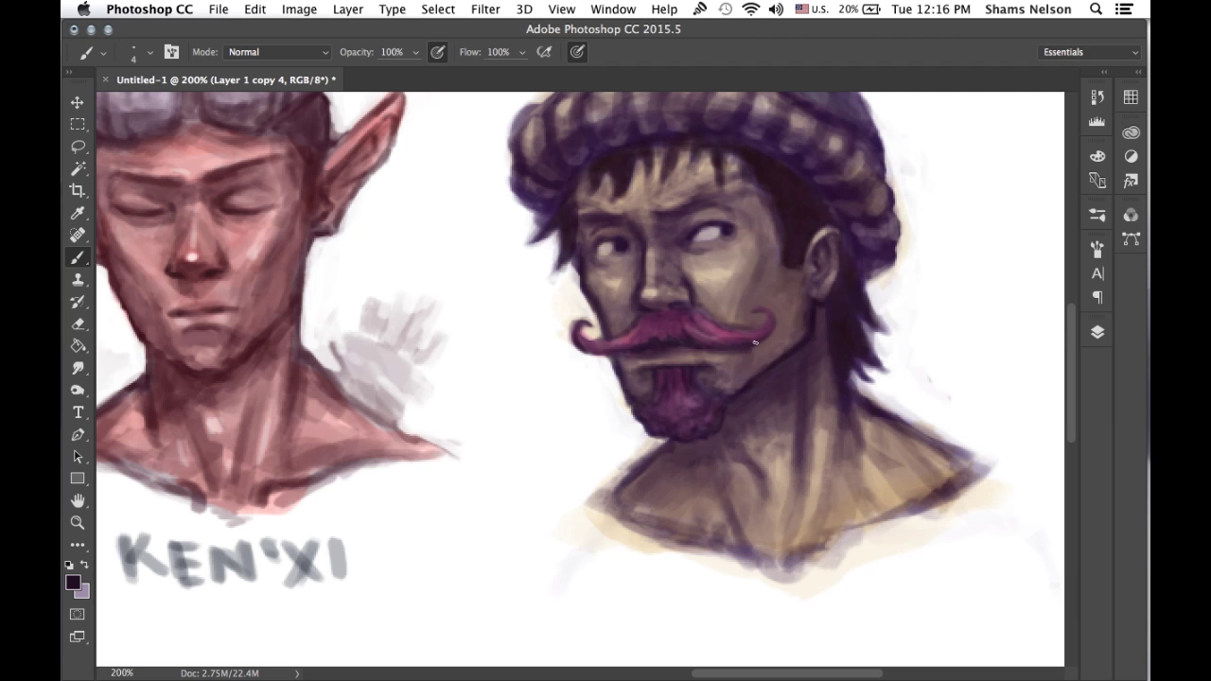
Blend the middle of the moustache with plum and pink tones sampled from it.
alt+click(675, 350)
alt+click(644, 346)
alt+click(660, 331)
click(718, 331)
Brighten the foreground color to pink #f574c3 and paint highlight strands on the moustache and goatee.
click(73, 583)
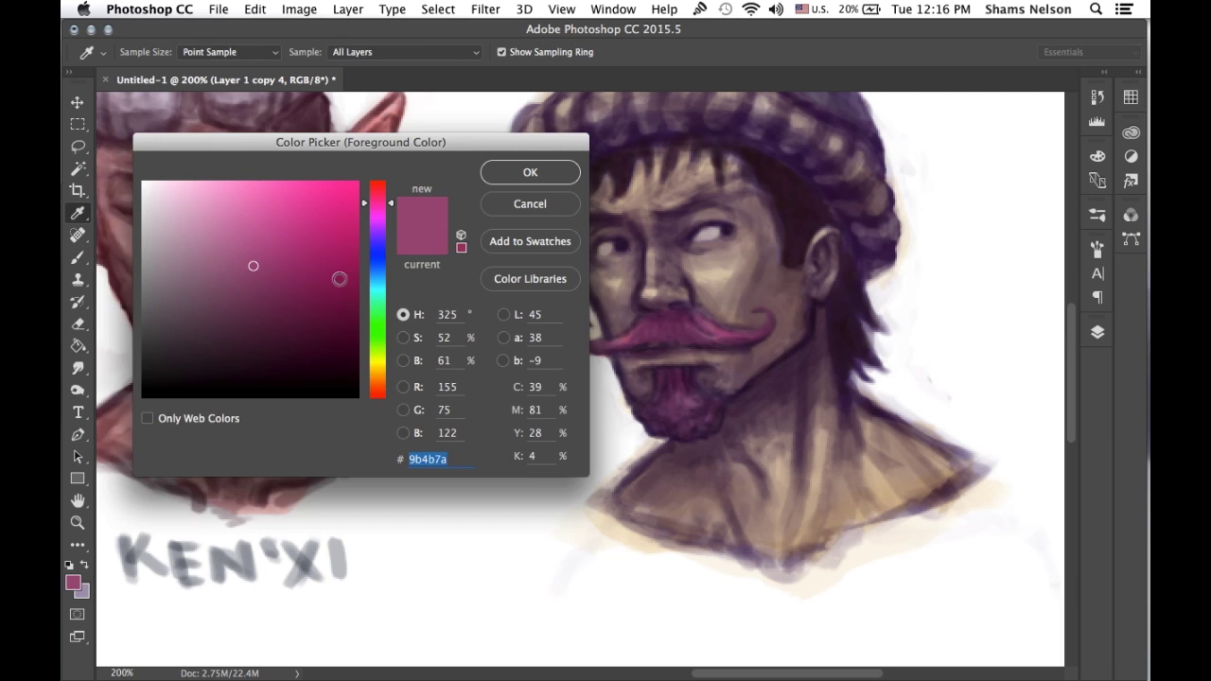
drag(252, 265, 239, 220)
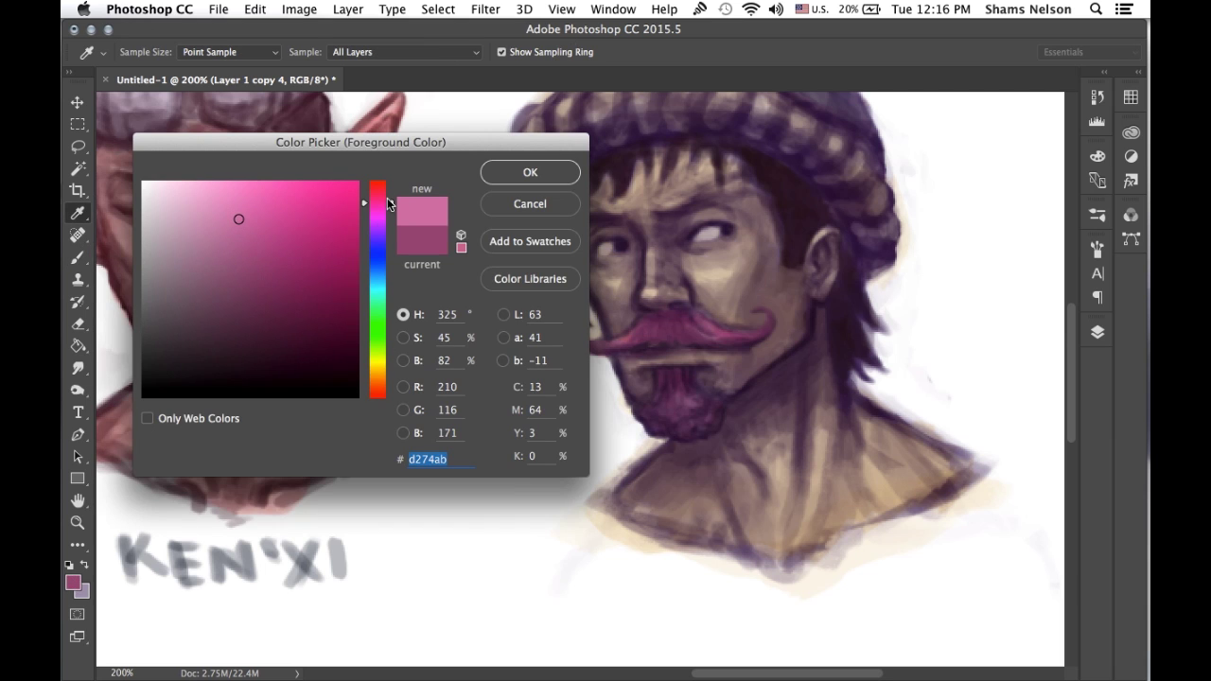
drag(391, 200, 392, 204)
click(258, 193)
drag(258, 193, 256, 189)
click(516, 175)
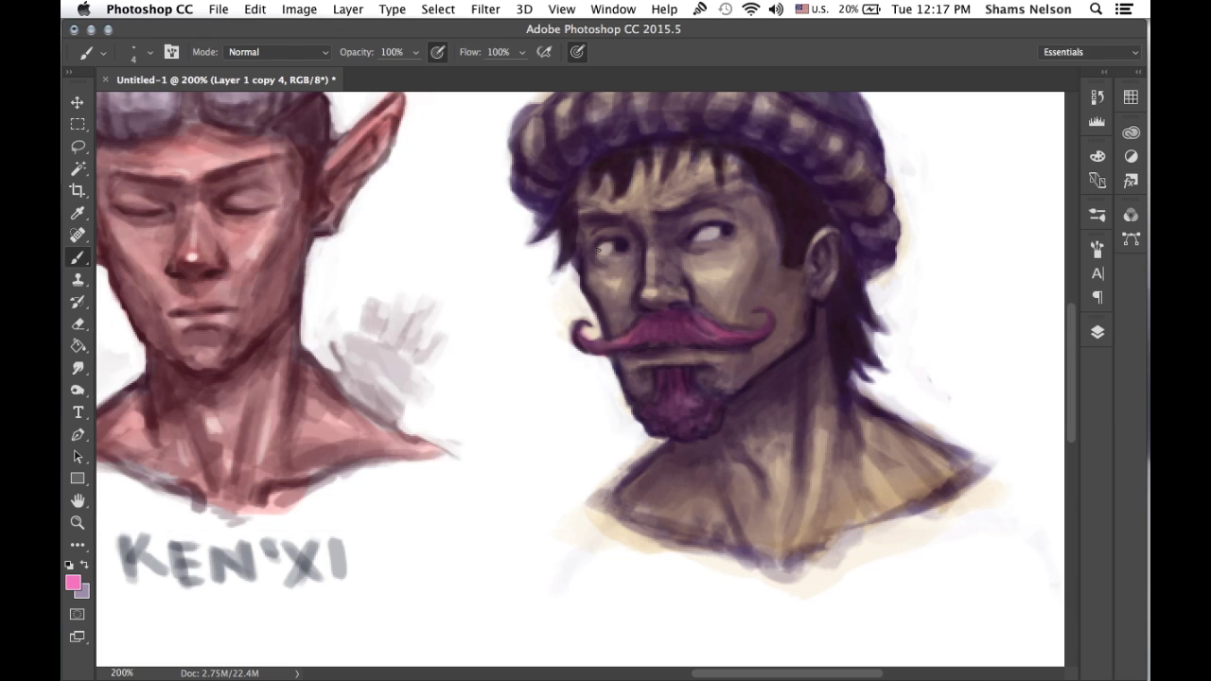
drag(643, 327, 651, 339)
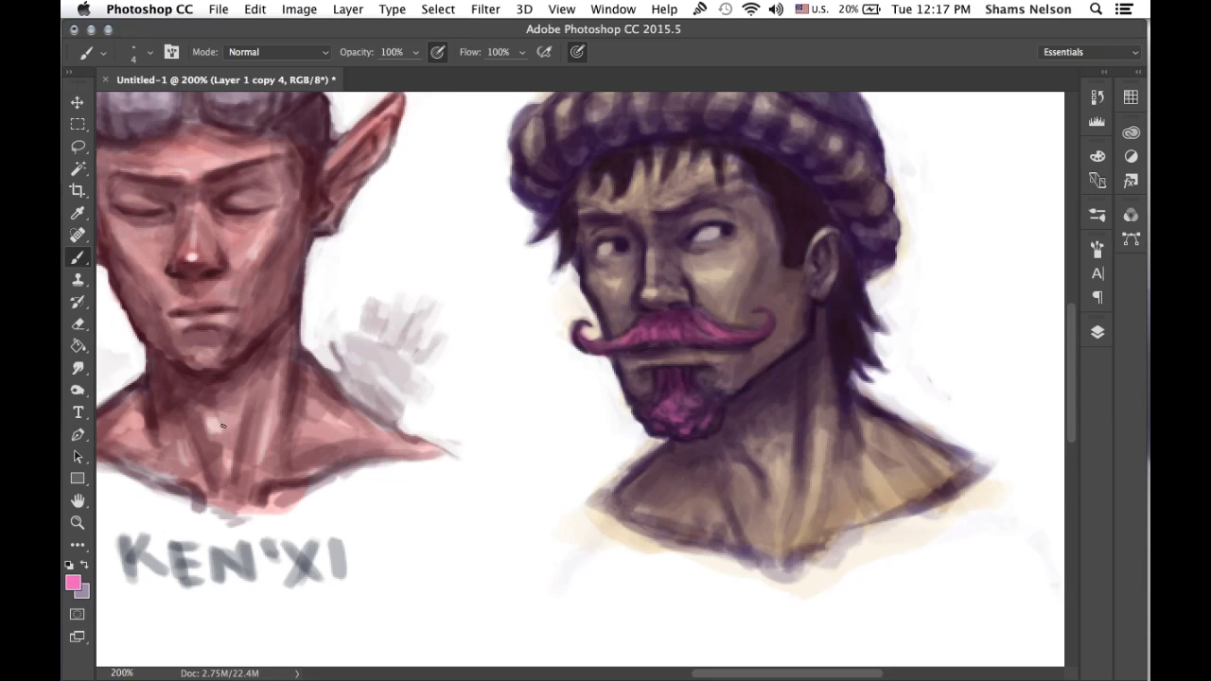
Shift the foreground color's hue to a coral pink and enlarge the brush to 25 px.
click(73, 582)
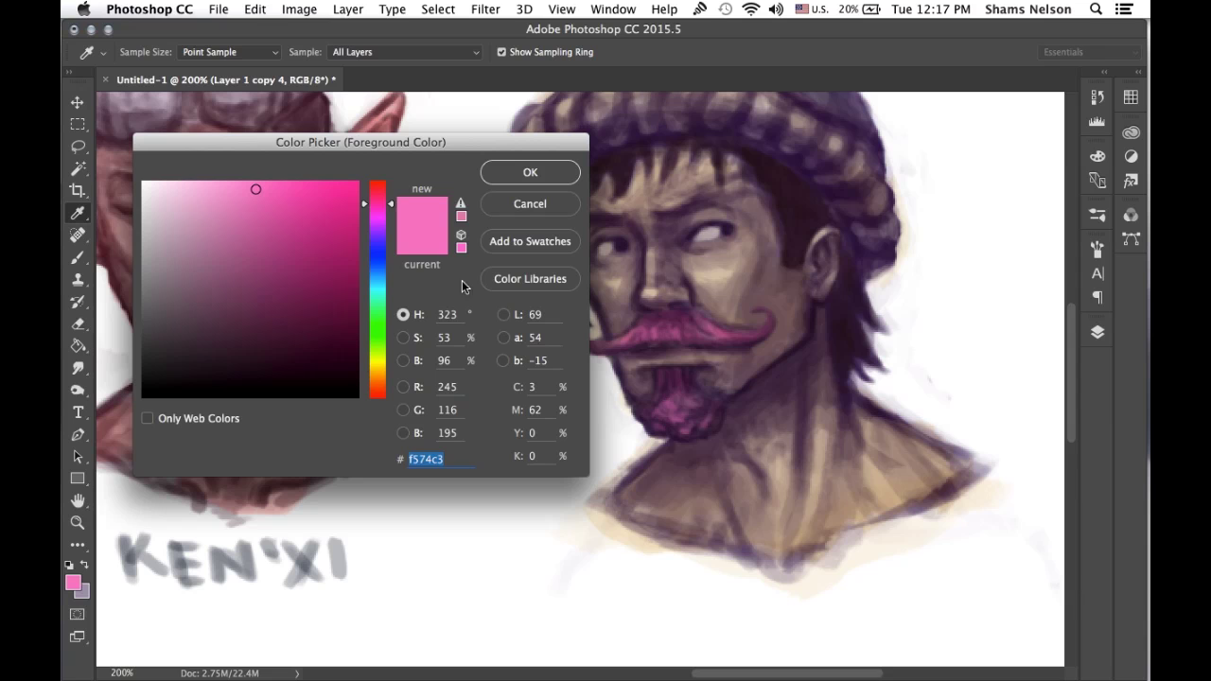
click(375, 189)
drag(256, 189, 257, 192)
click(532, 173)
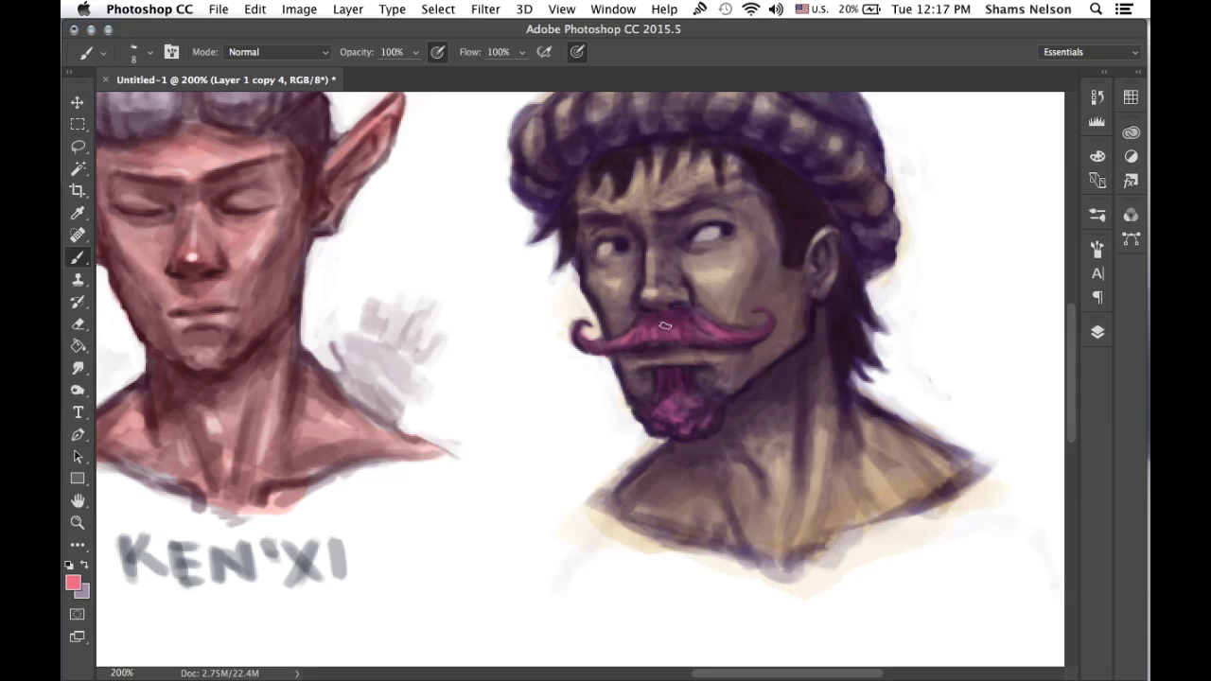
key(bracketright)
key(bracketright)
key(bracketright)
key(bracketright)
key(bracketright)
key(bracketright)
key(bracketright)
key(bracketright)
Set the brush's blending mode to Multiply and tint the hatted man's nose and ear with the coral pink.
key(super+minus)
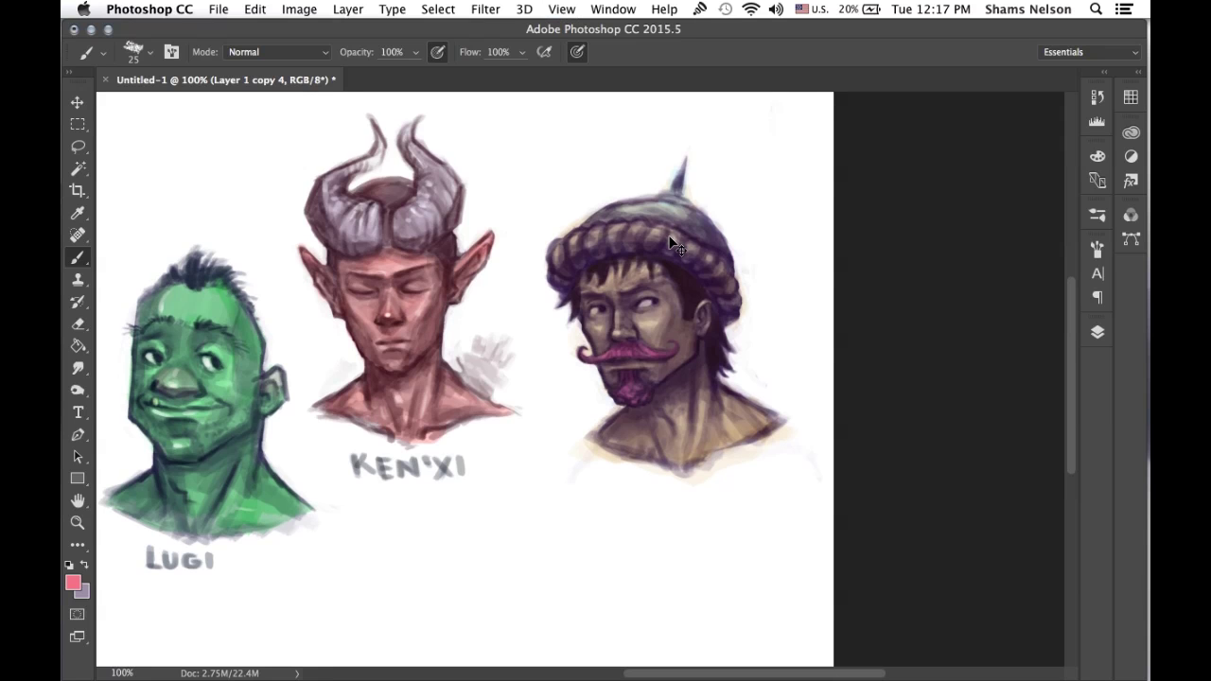
key(super+minus)
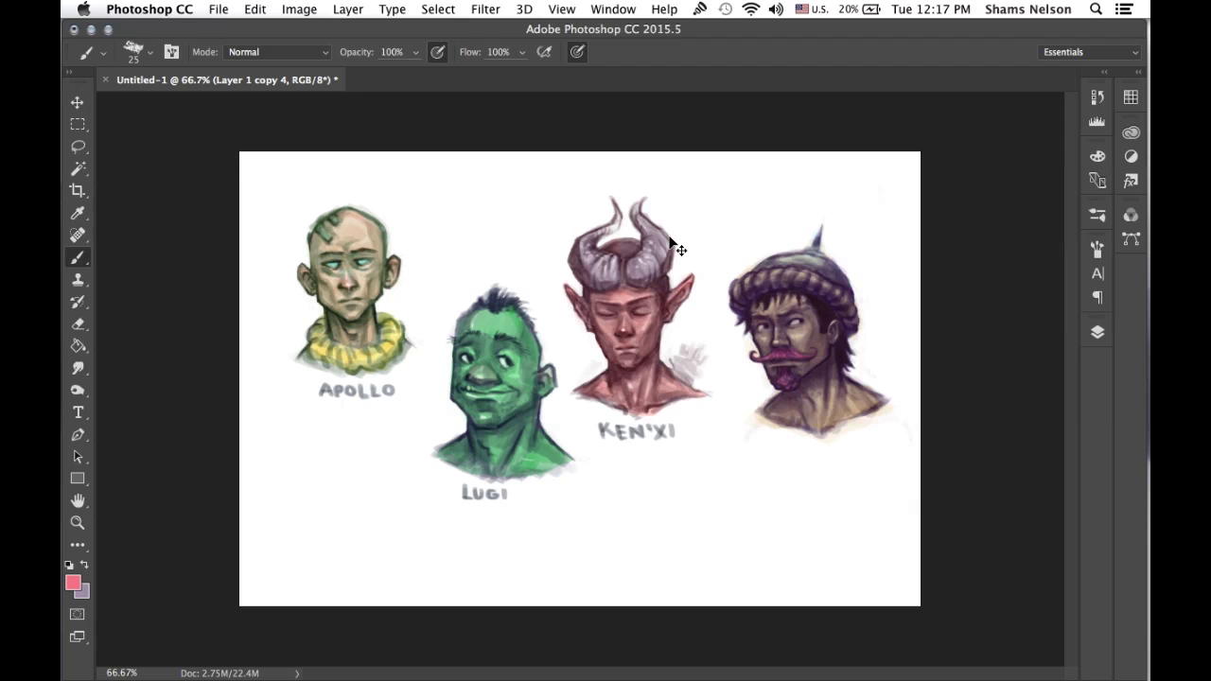
key(super+plus)
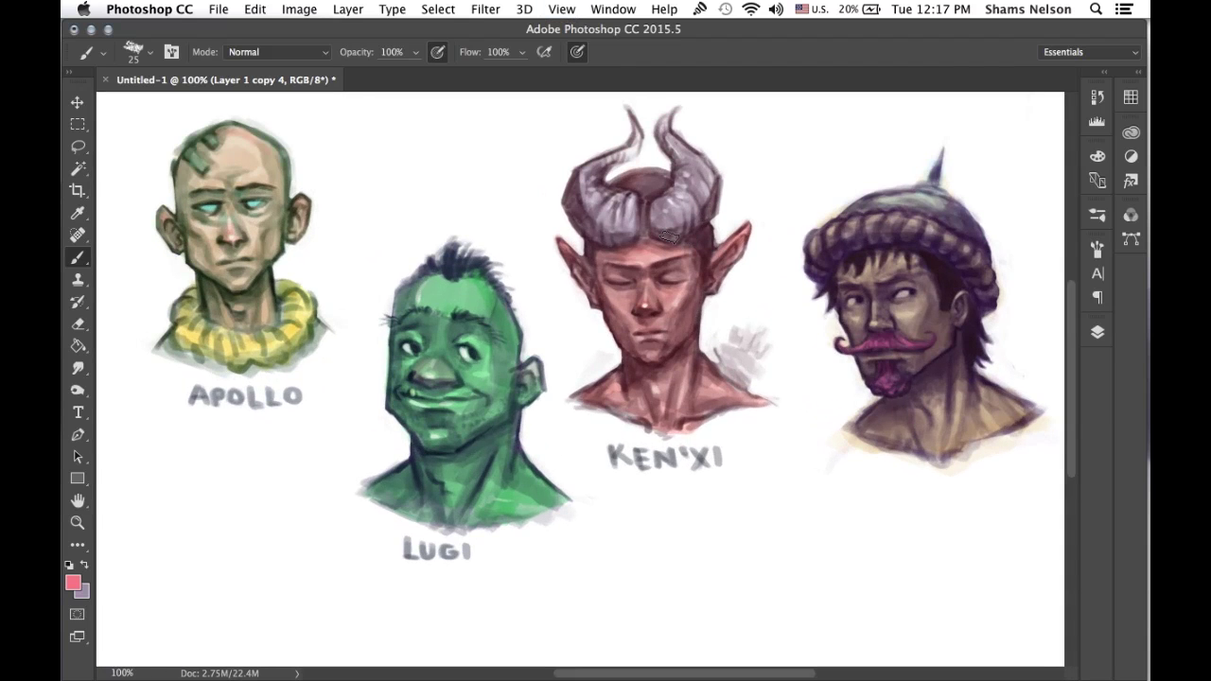
scroll(670, 237, right, 5)
scroll(670, 237, up, 2)
key(super+plus)
scroll(670, 236, down, 5)
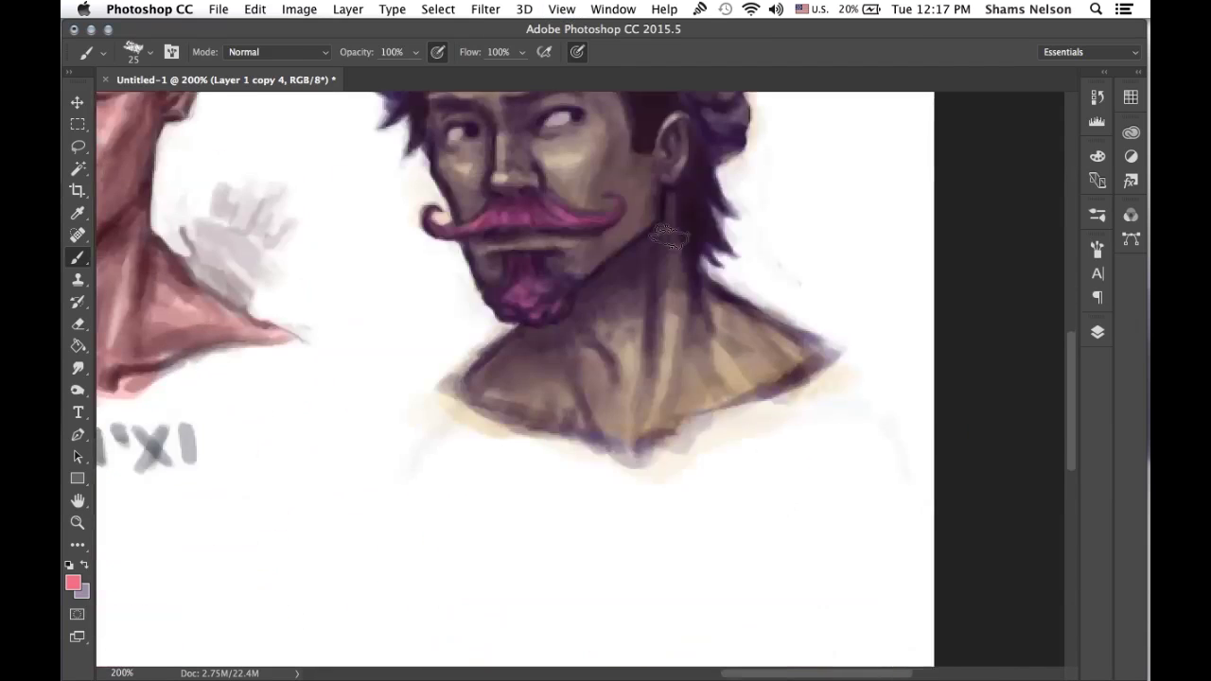
scroll(670, 236, up, 3)
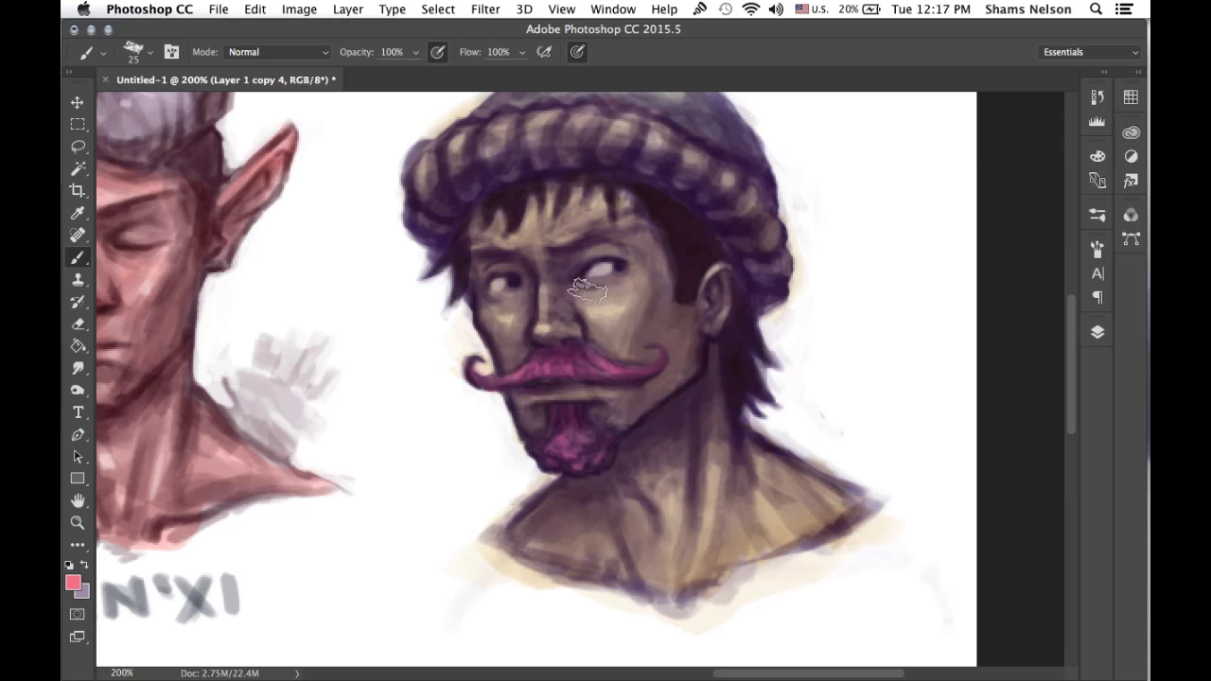
mouse_move(536, 338)
mouse_down()
mouse_move(545, 322)
mouse_move(562, 322)
mouse_up()
click(270, 52)
click(271, 122)
drag(586, 352, 563, 316)
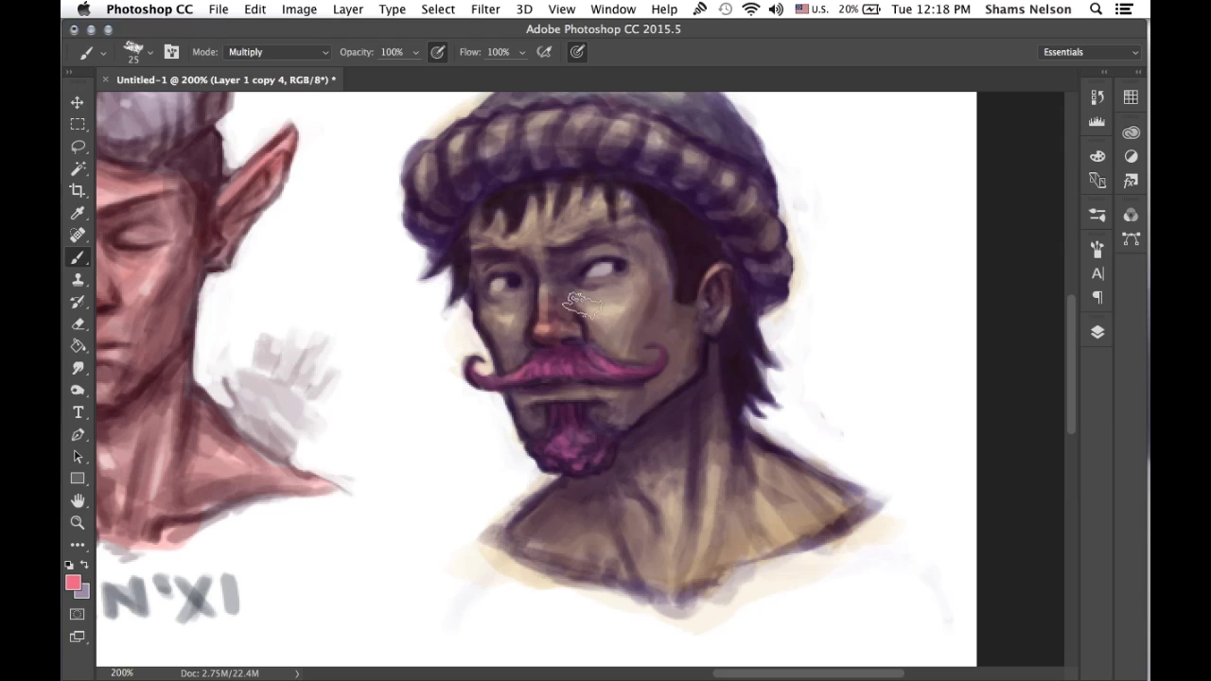
Return the brush to Normal mode at 9 px and soften the nose and ear tint with sampled skin tones.
alt+click(538, 294)
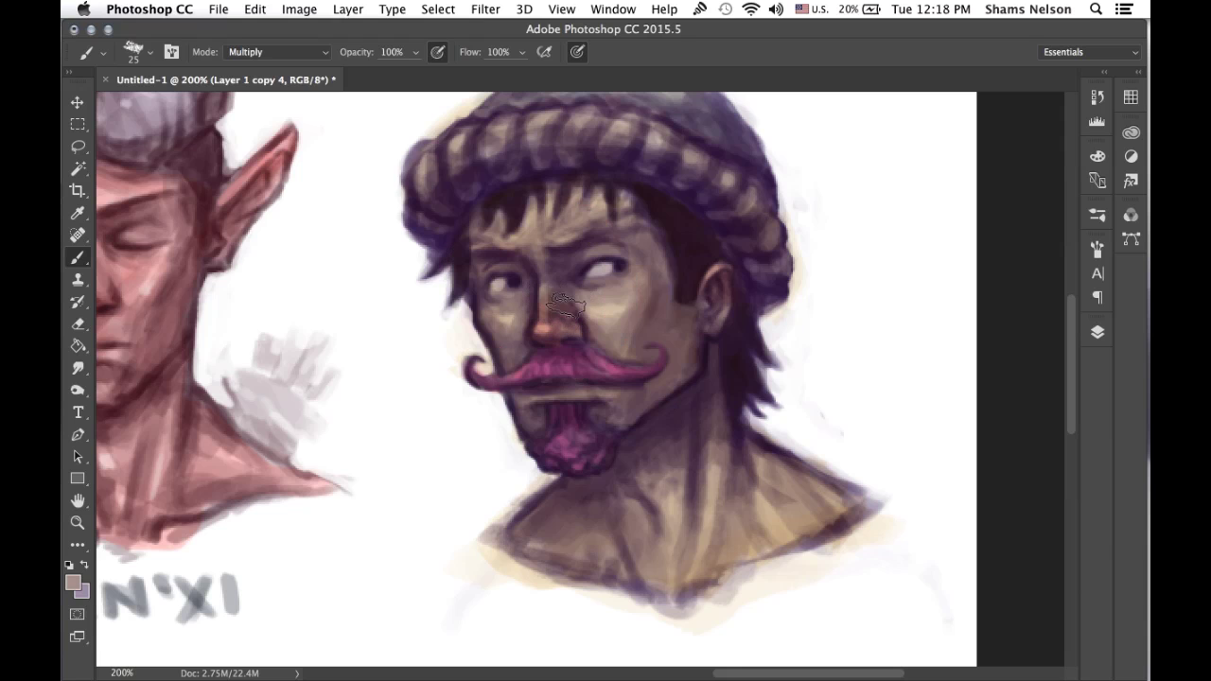
click(312, 51)
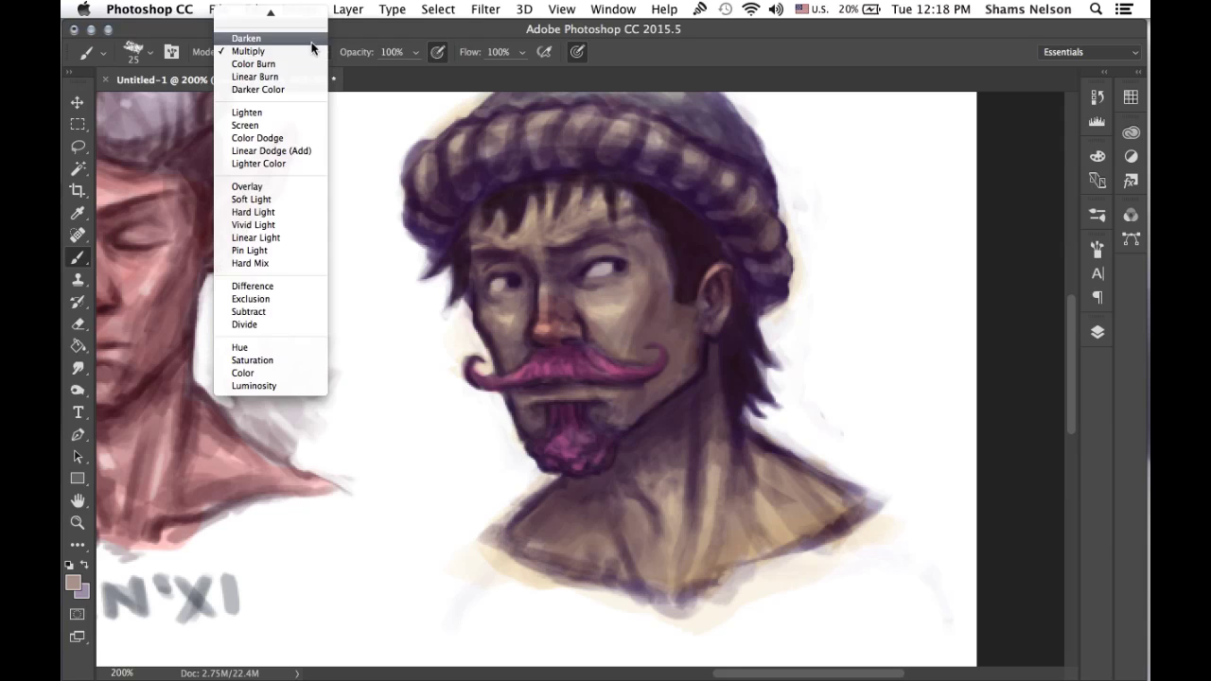
click(289, 13)
alt+click(536, 303)
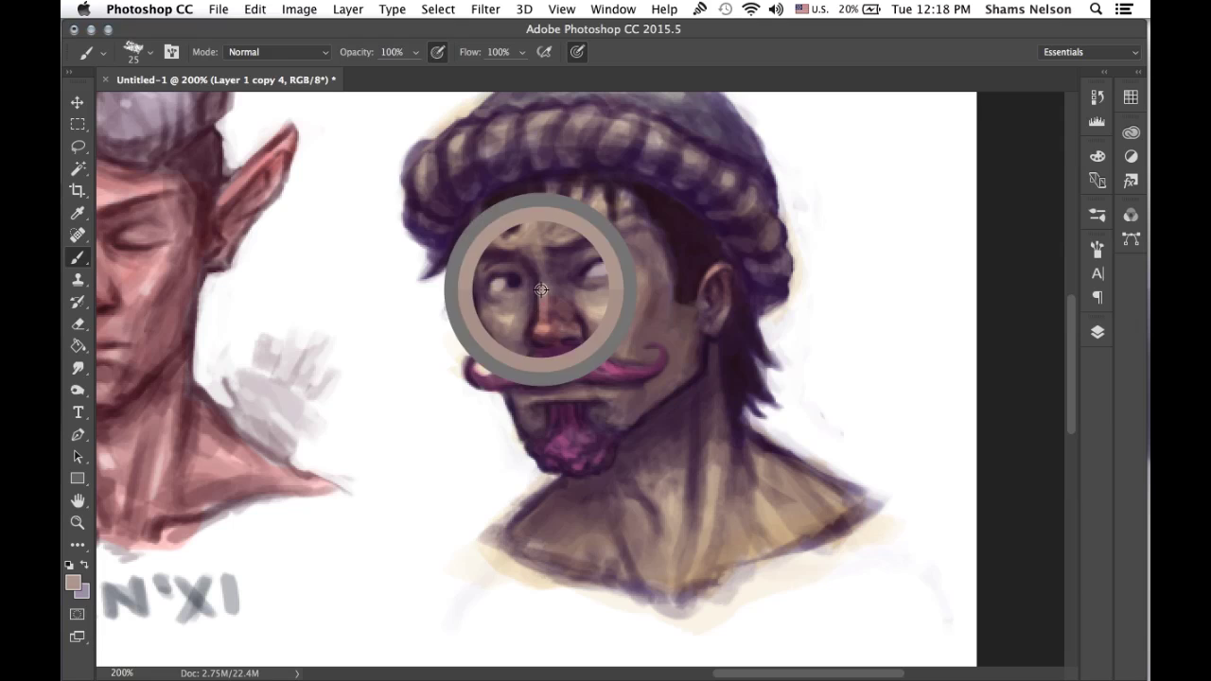
key(bracketleft)
key(bracketleft)
key(bracketleft)
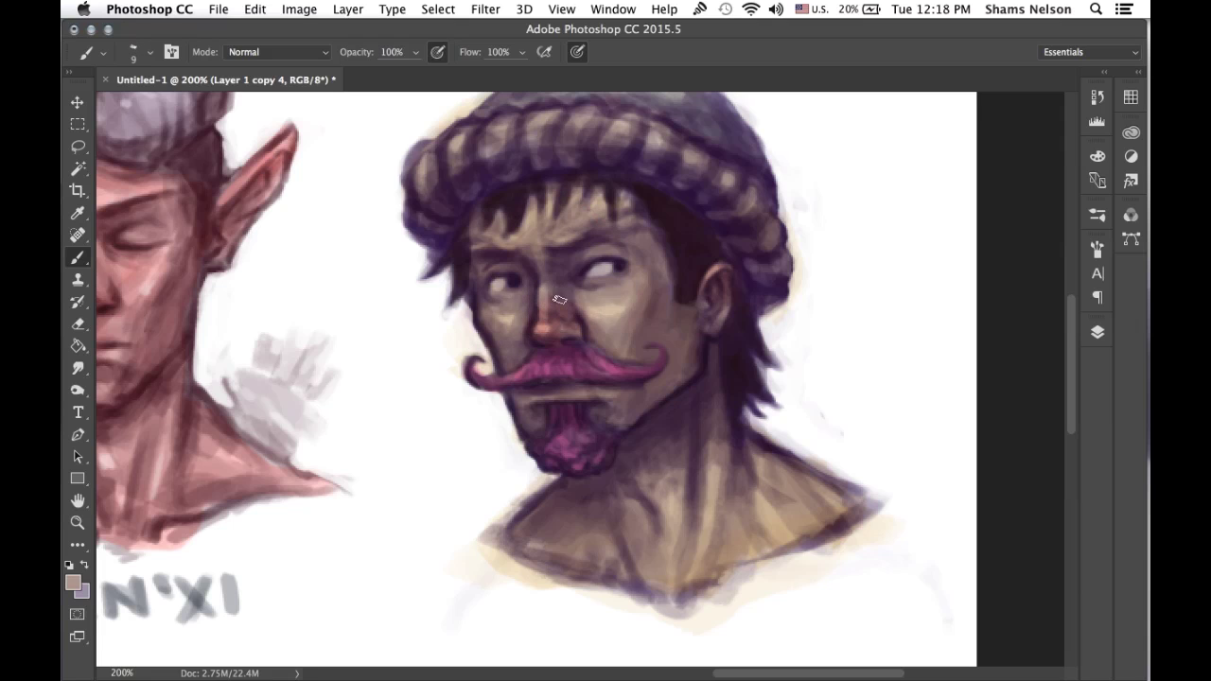
alt+click(562, 292)
alt+click(725, 288)
Sample the goatee's magenta and touch up the goatee's shading.
key(super+minus)
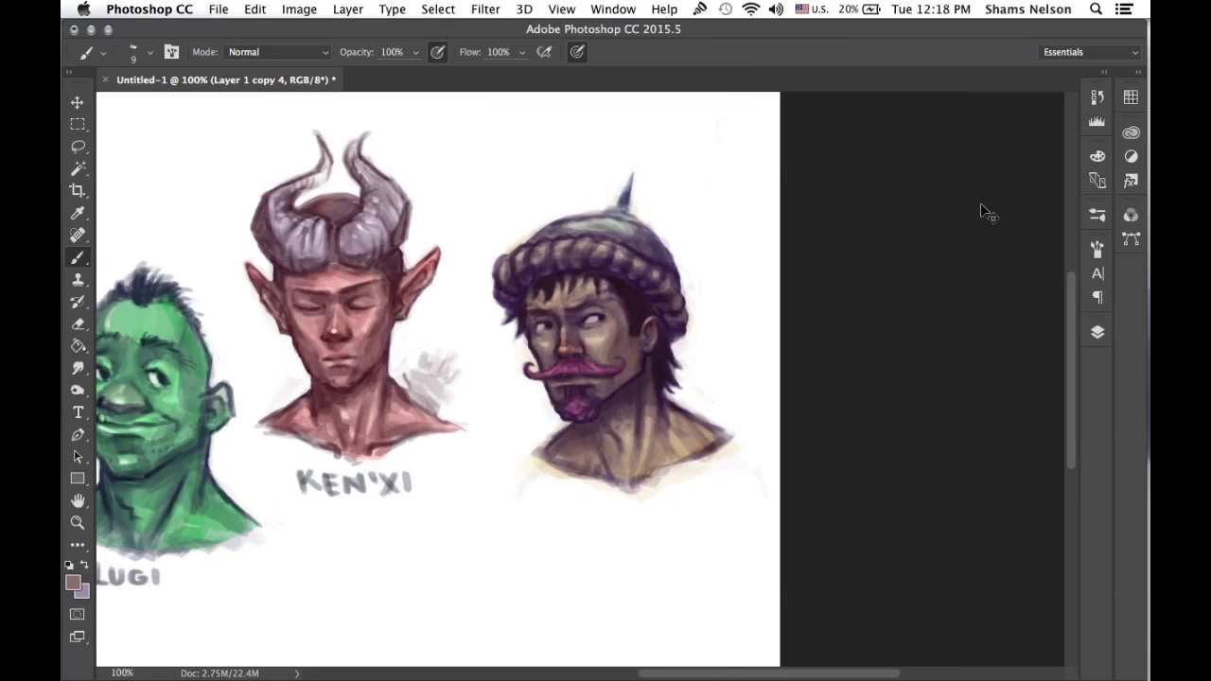
key(super+equal)
alt+click(579, 423)
key(XF86AudioRaiseVolume)
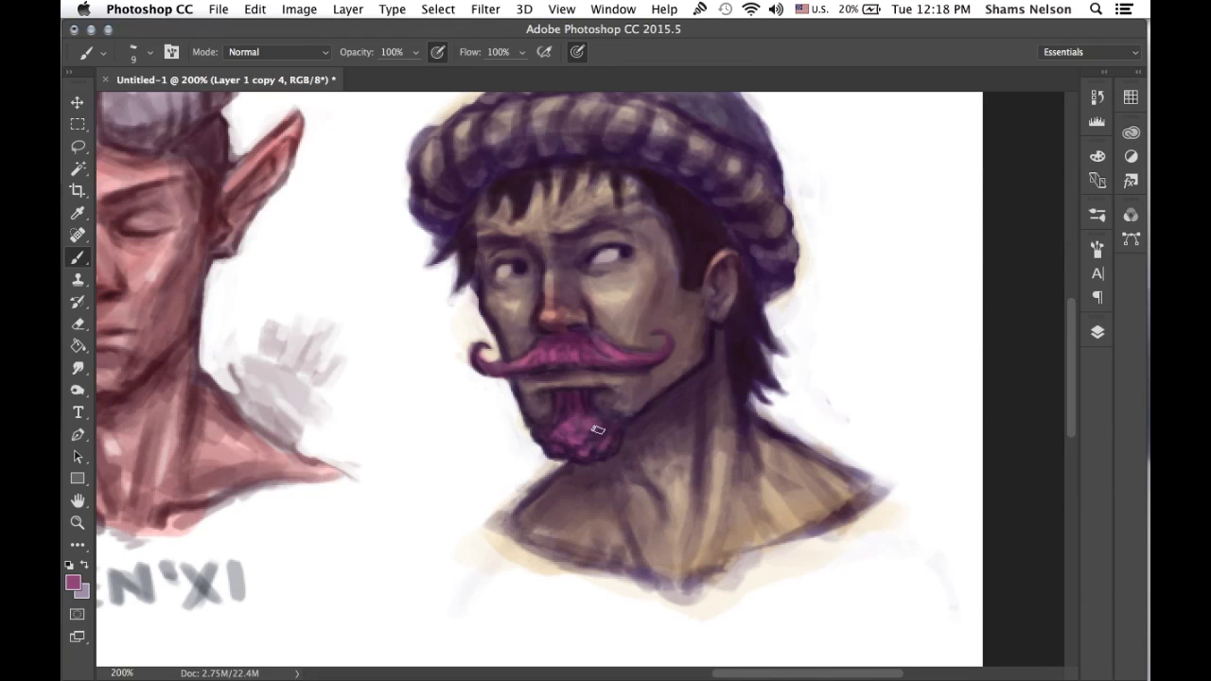
Reshape the top of the goatee beneath the lower lip with sampled dark and plum tones, using a 6 px brush.
key(super+minus)
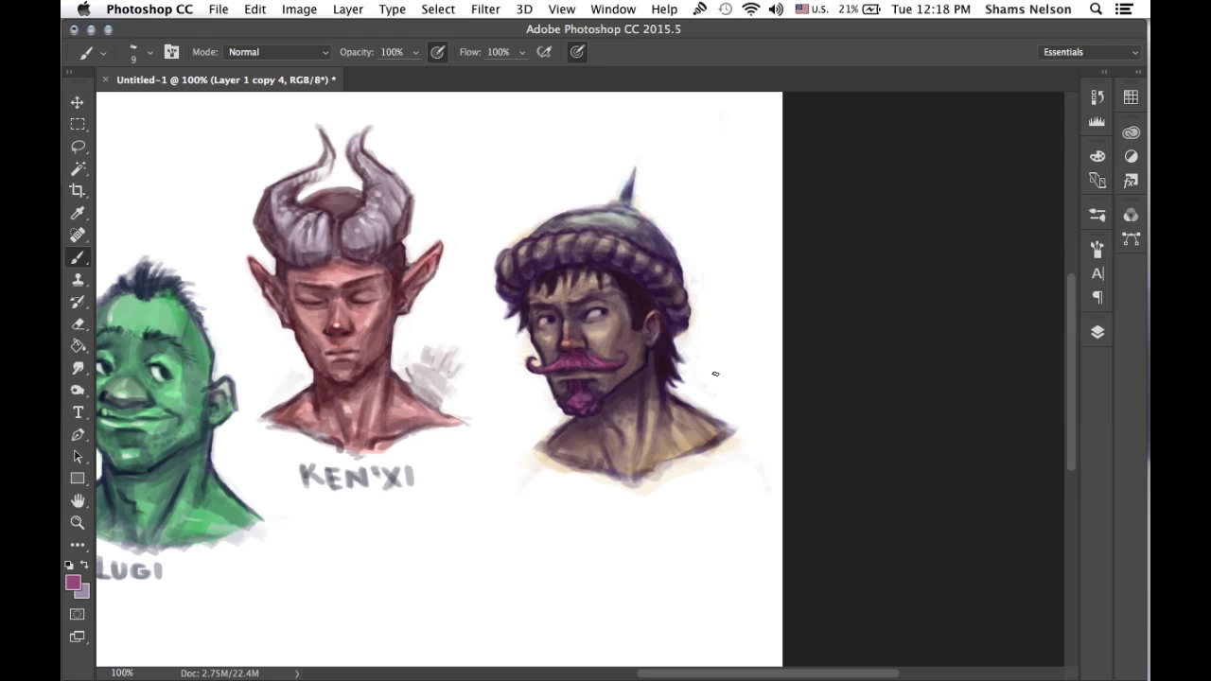
key(super+minus)
key(super+plus)
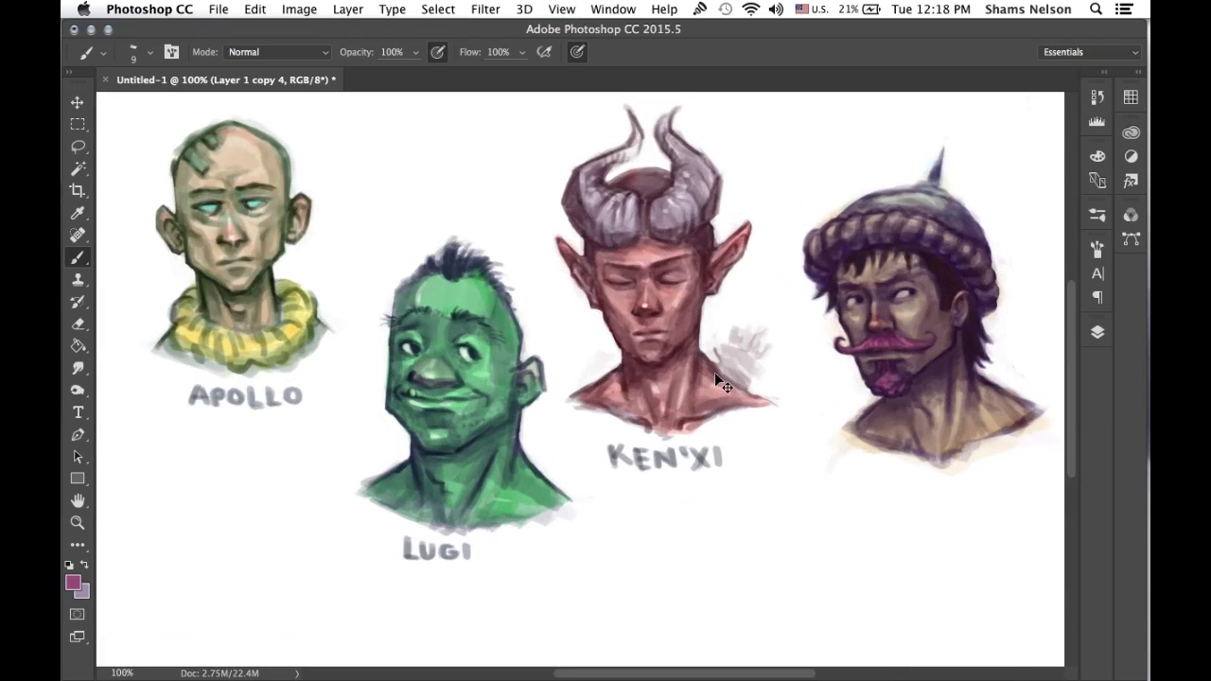
key(super+plus)
scroll(714, 371, right, 10)
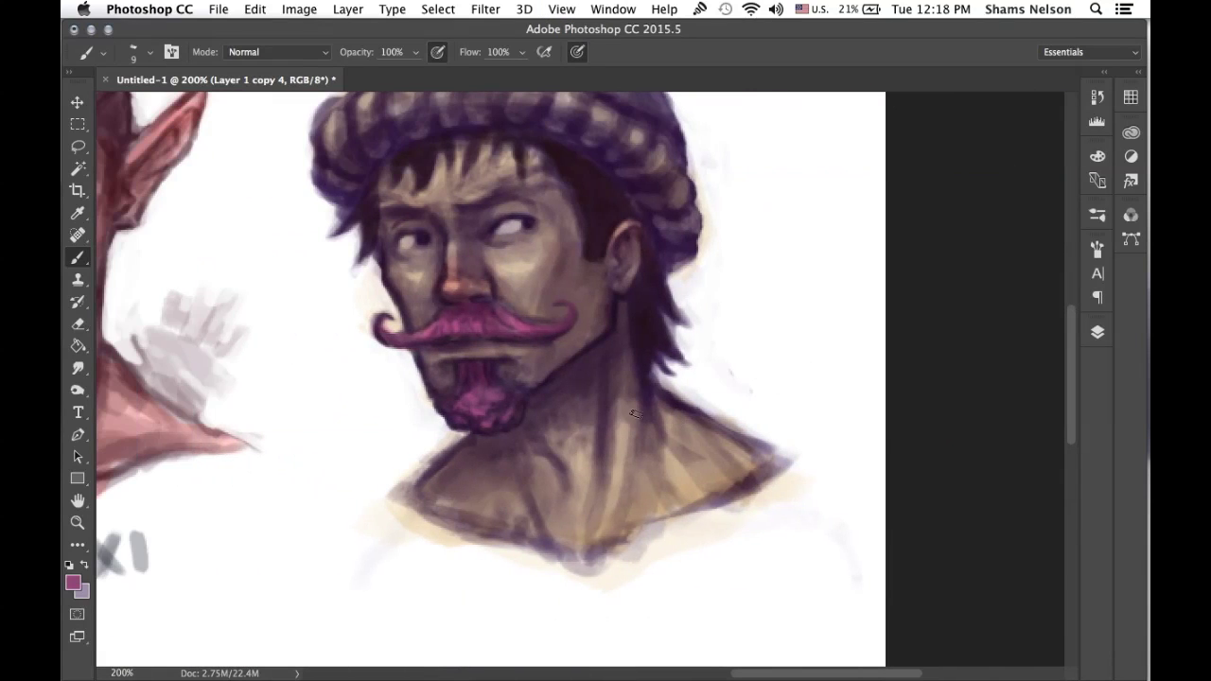
alt+click(494, 366)
alt+click(496, 368)
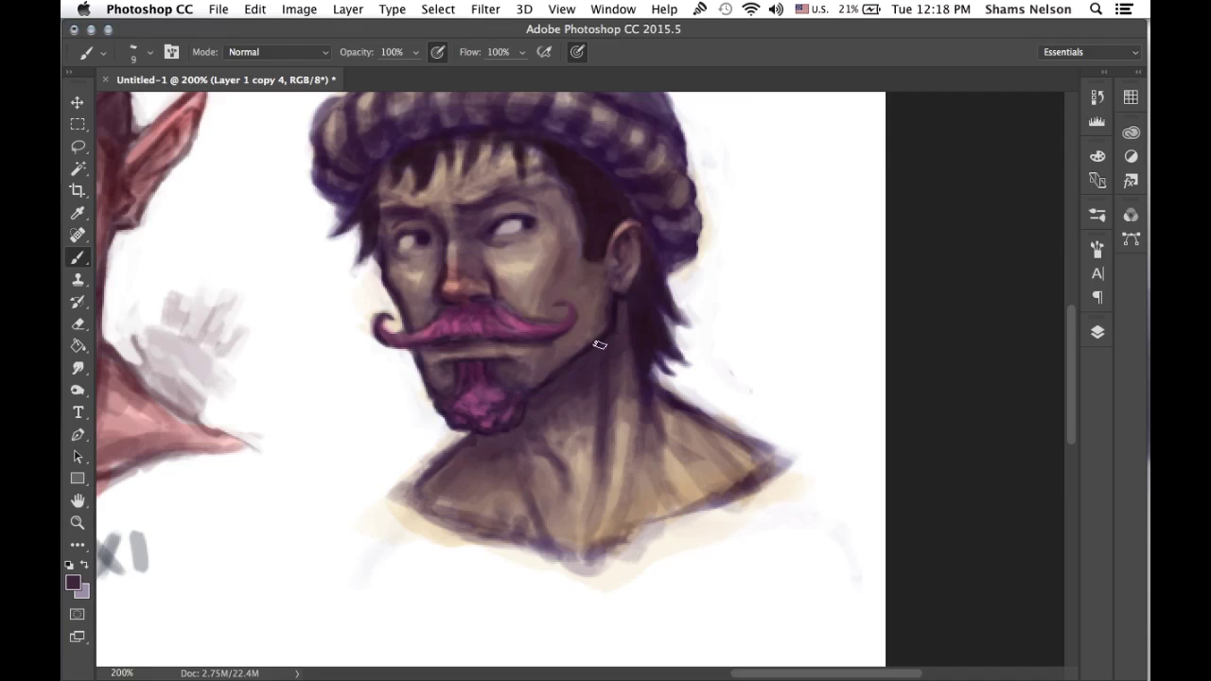
alt+click(488, 377)
alt+click(492, 363)
drag(462, 353, 453, 356)
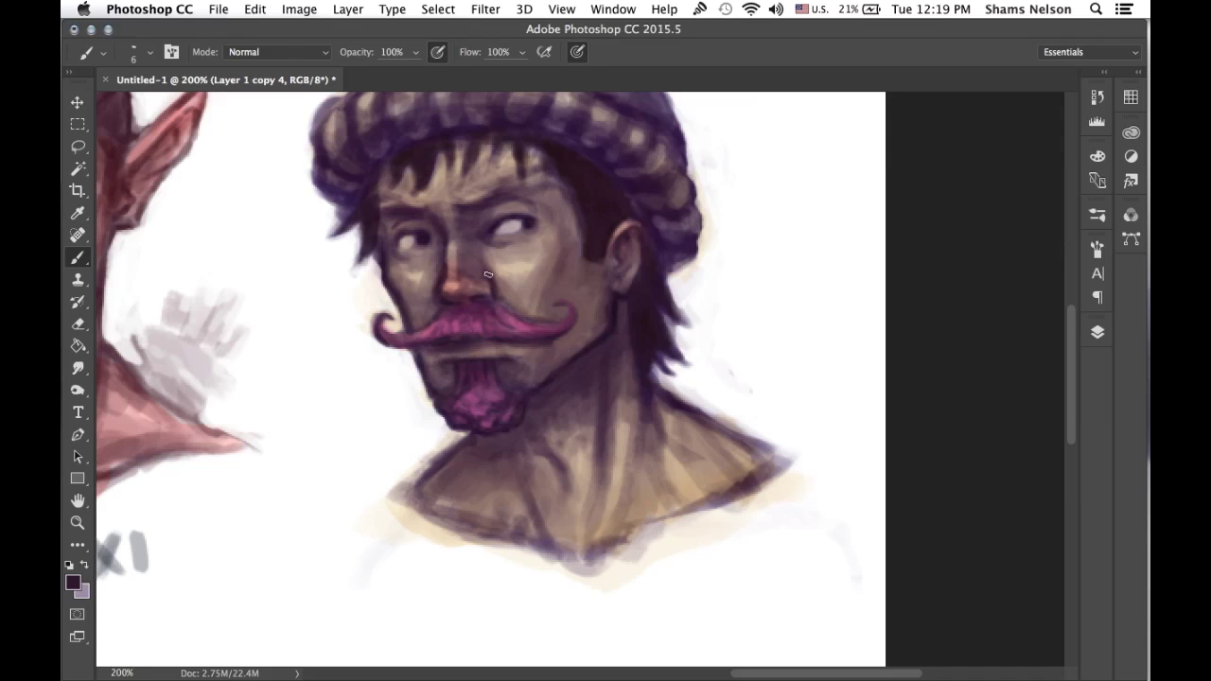
Darken the eye sockets and the rear jawline in near-black plum with a 10 px brush.
key(bracketright)
drag(436, 238, 410, 228)
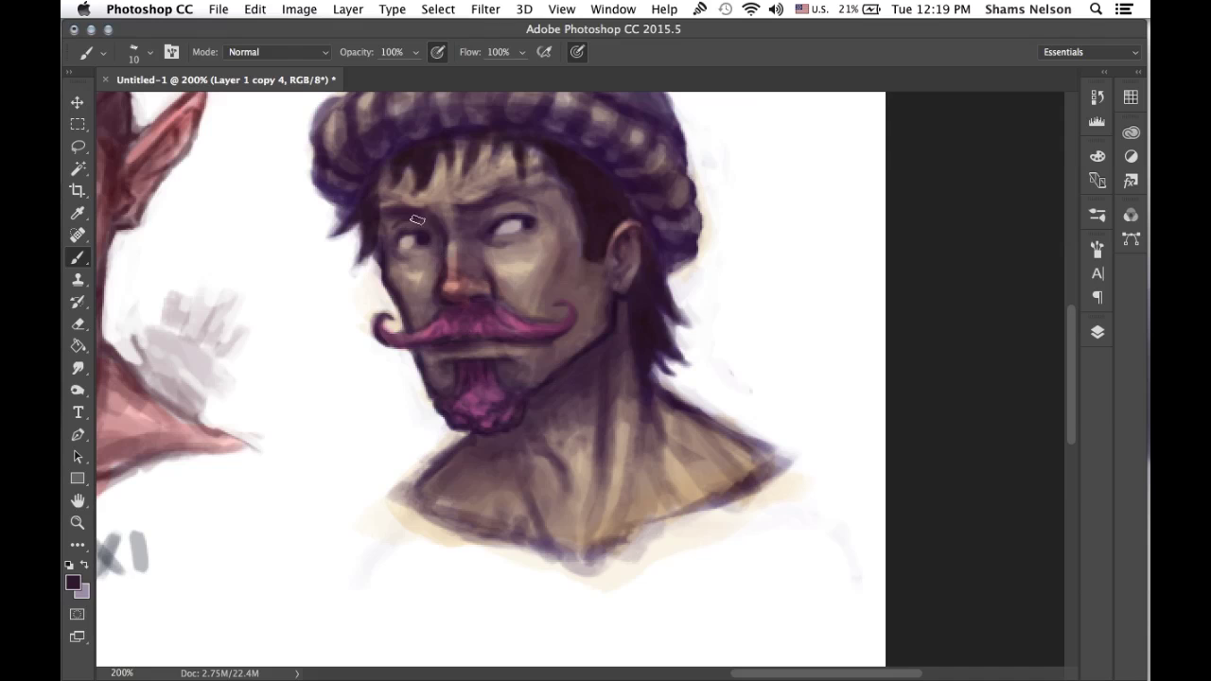
drag(465, 230, 497, 217)
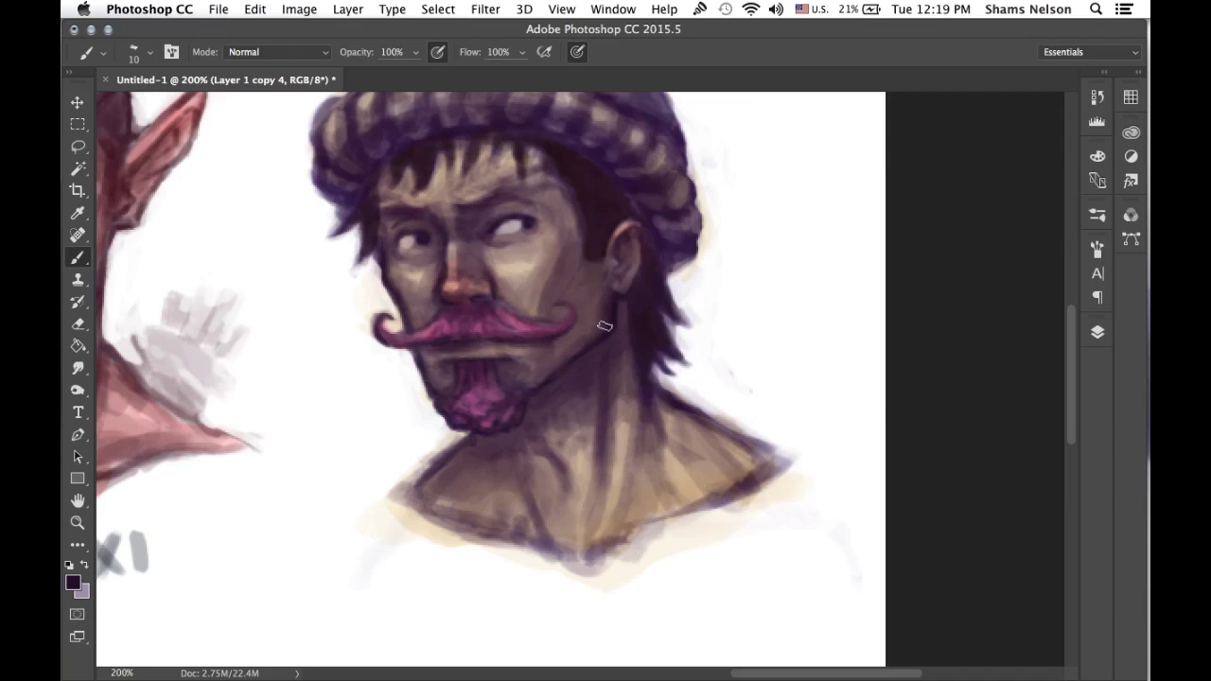
drag(606, 326, 585, 339)
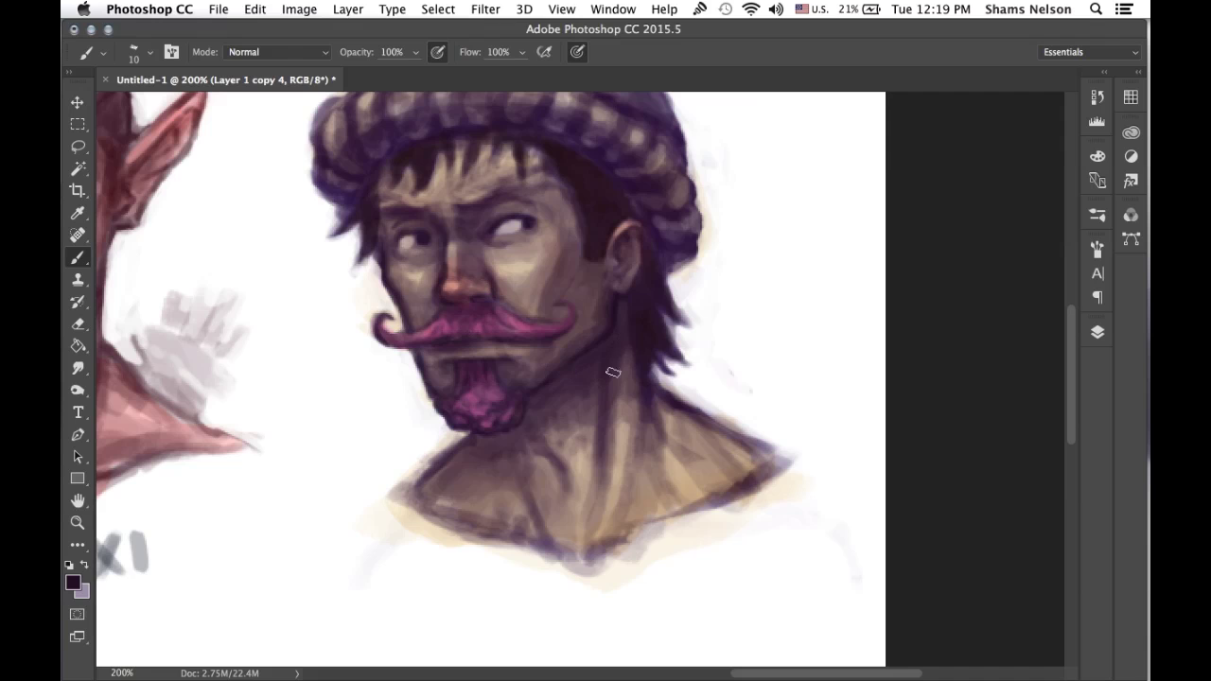
Deepen the shadows along the neck muscles with long vertical strokes of the dark plum.
mouse_move(594, 391)
mouse_down()
mouse_move(571, 408)
mouse_move(593, 456)
mouse_up()
drag(583, 412, 588, 486)
drag(623, 375, 632, 456)
scroll(612, 398, down, 3)
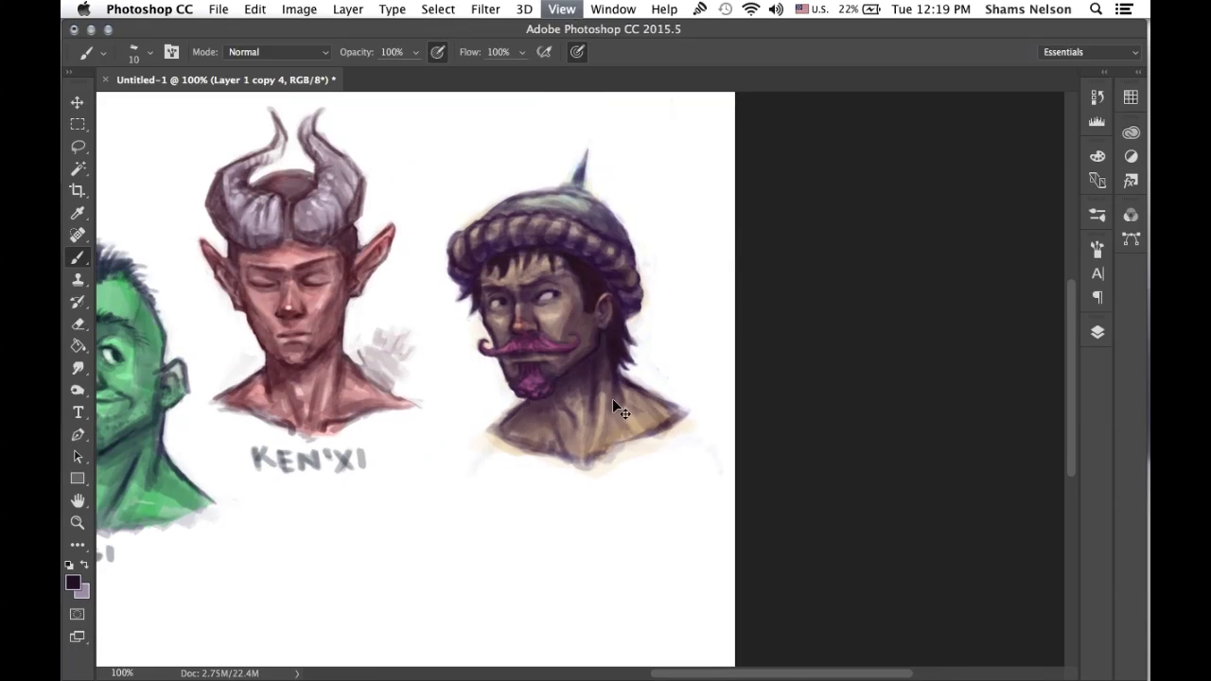
scroll(612, 398, up, 3)
mouse_move(548, 384)
mouse_down()
mouse_move(586, 391)
mouse_move(564, 437)
mouse_move(598, 416)
mouse_move(593, 464)
mouse_move(557, 412)
mouse_move(536, 432)
mouse_move(570, 481)
mouse_move(531, 403)
mouse_move(528, 468)
mouse_move(561, 459)
mouse_move(570, 525)
mouse_up()
Outline the bust's lower edge in dark plum with a 7 px brush, and trim the line with sampled skin tones.
key(bracketleft)
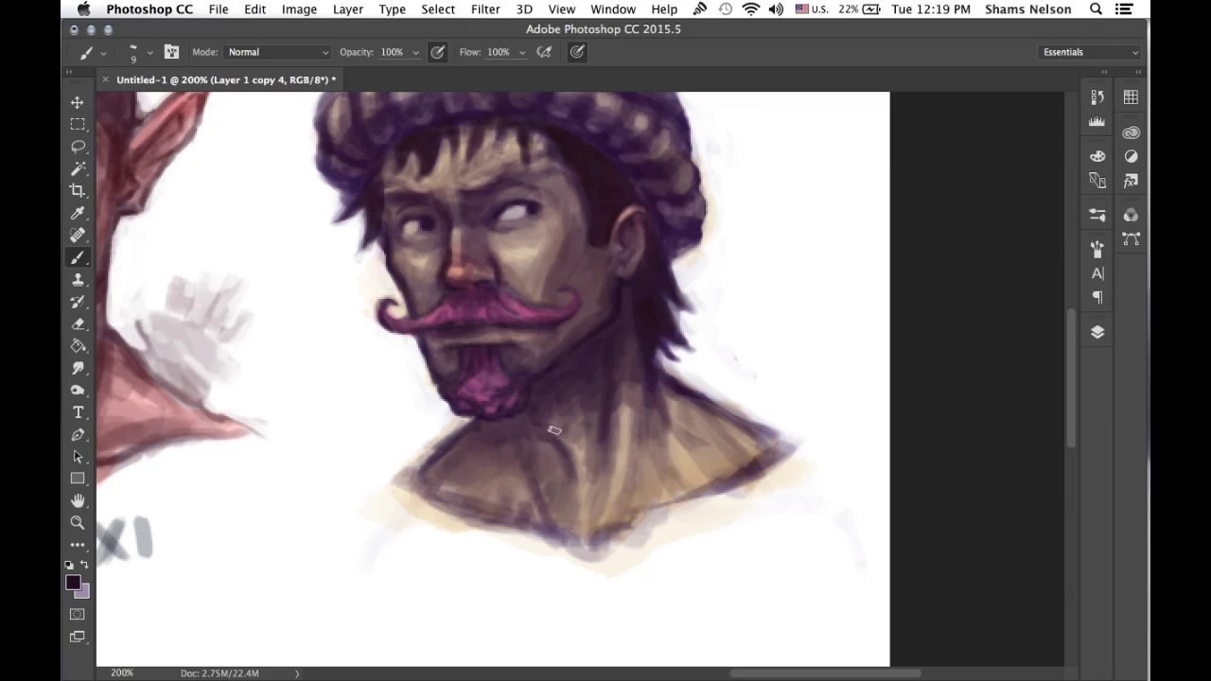
mouse_move(449, 486)
mouse_down()
mouse_move(487, 511)
mouse_move(476, 502)
mouse_move(555, 509)
mouse_move(536, 526)
mouse_move(573, 543)
mouse_move(621, 535)
mouse_move(613, 527)
mouse_move(604, 546)
mouse_move(627, 517)
mouse_move(783, 454)
mouse_up()
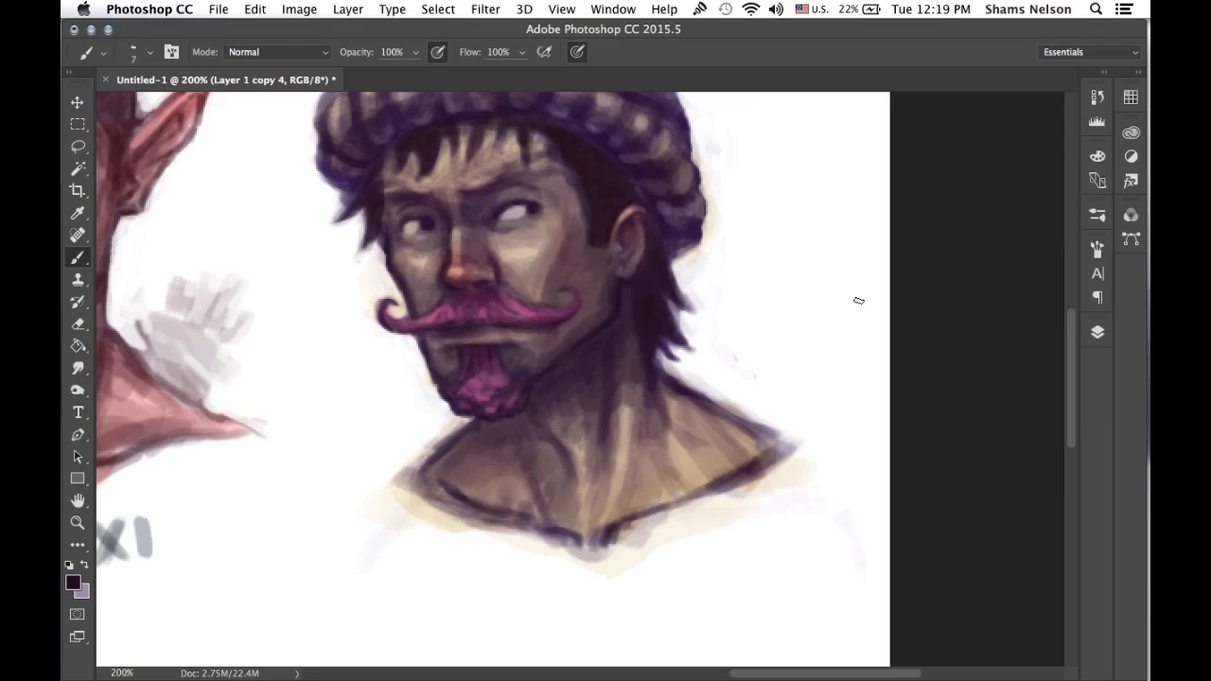
alt+click(608, 501)
drag(616, 536, 689, 512)
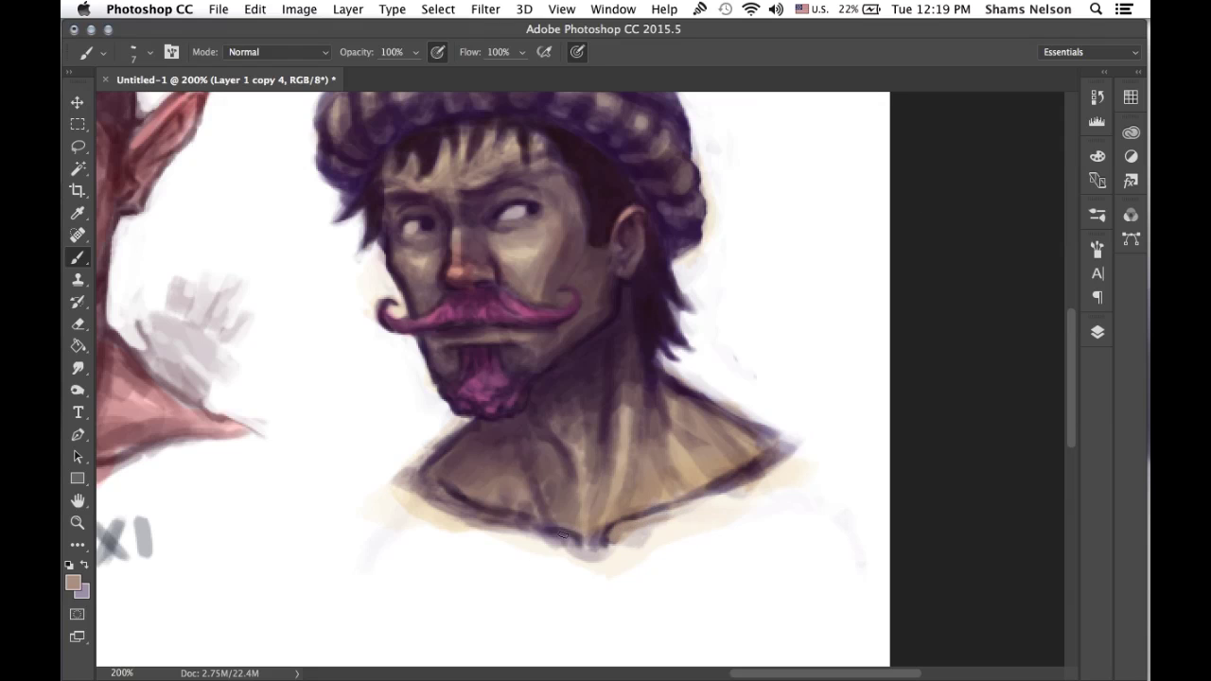
drag(571, 538, 534, 527)
drag(444, 487, 490, 519)
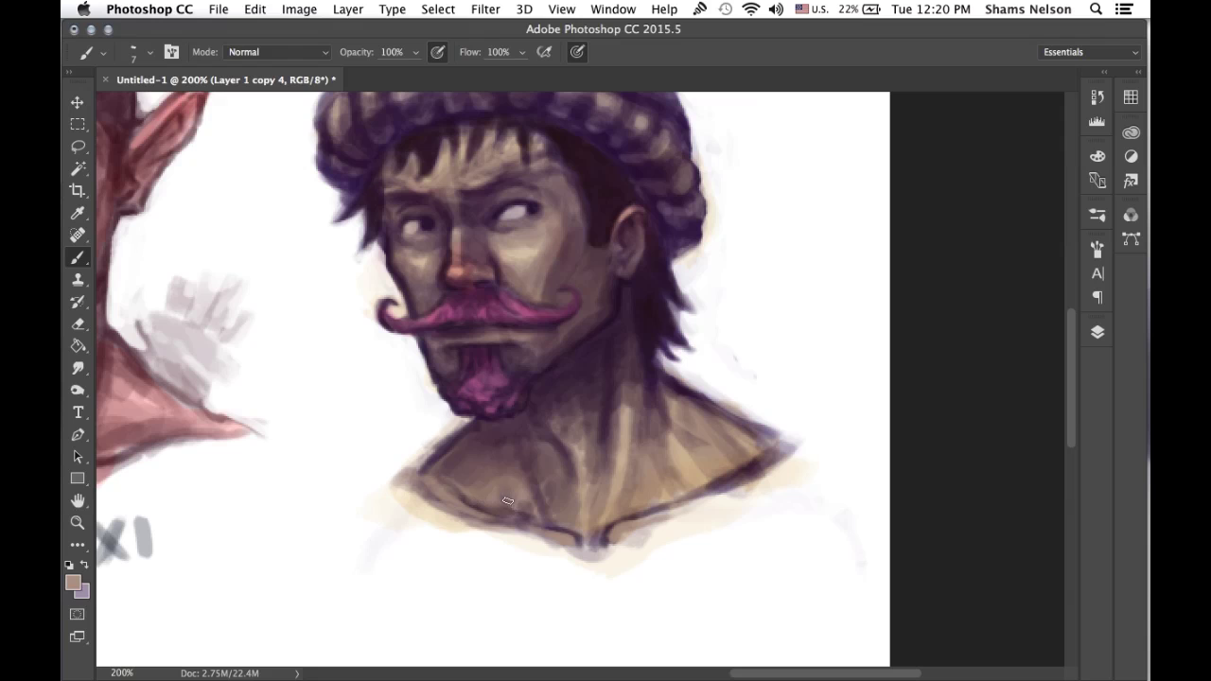
alt+click(485, 491)
alt+click(459, 462)
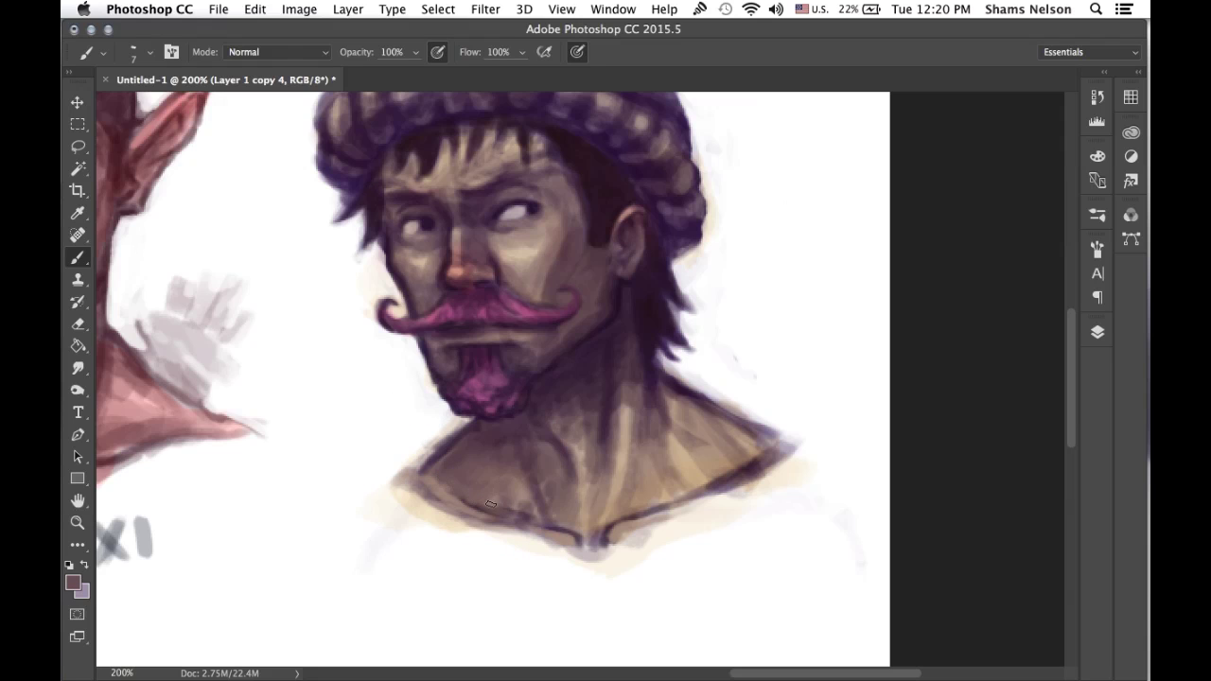
Refine the bust's lower edge from the collarbones out to the shoulder tip with the 7 px brush.
mouse_move(640, 483)
mouse_down()
mouse_move(623, 511)
mouse_move(666, 497)
mouse_up()
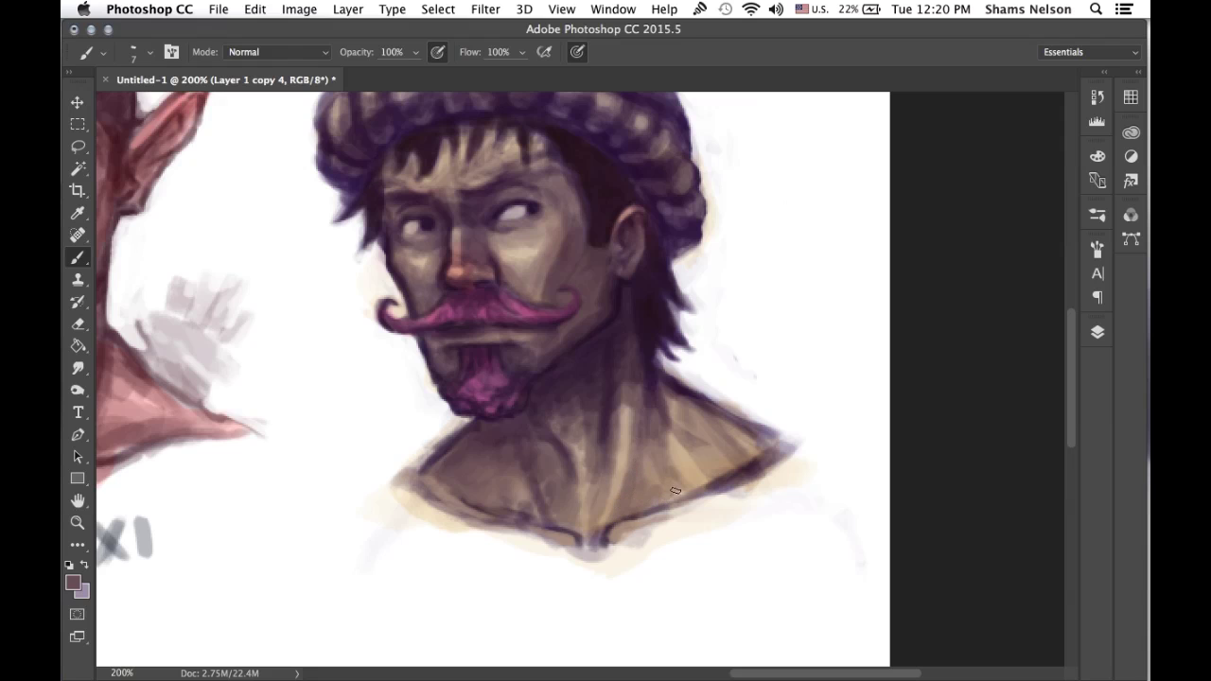
drag(586, 533, 559, 521)
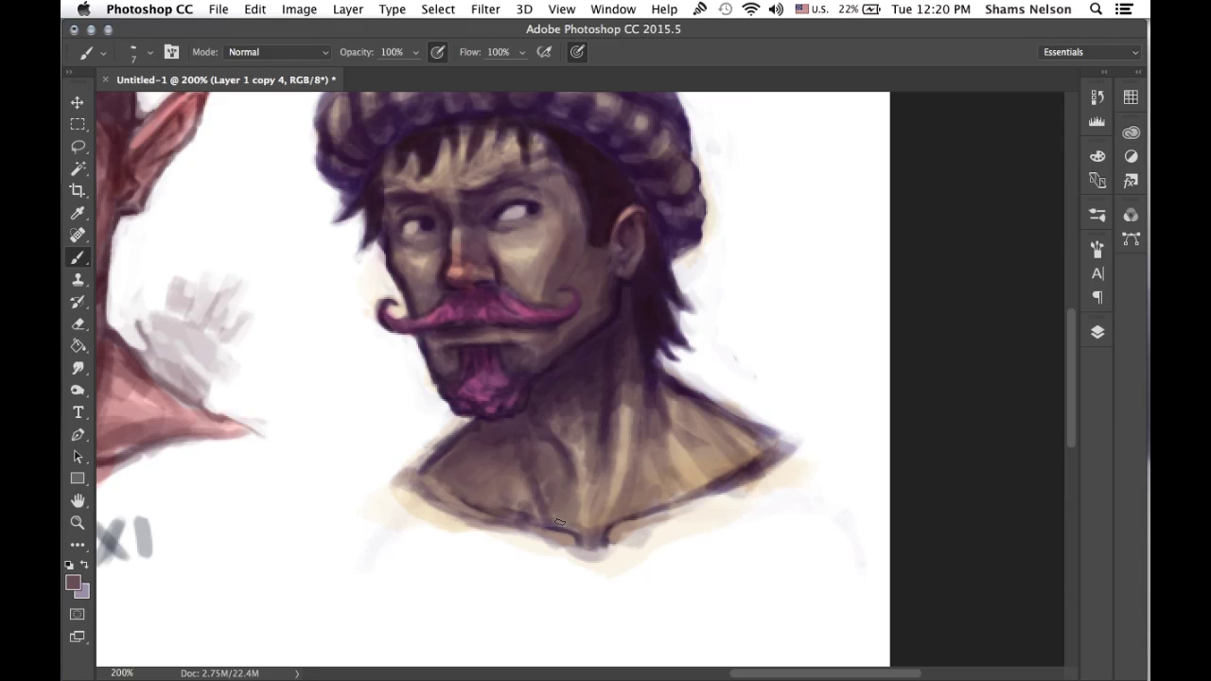
mouse_move(648, 504)
mouse_down()
mouse_move(710, 482)
mouse_move(763, 434)
mouse_move(785, 445)
mouse_up()
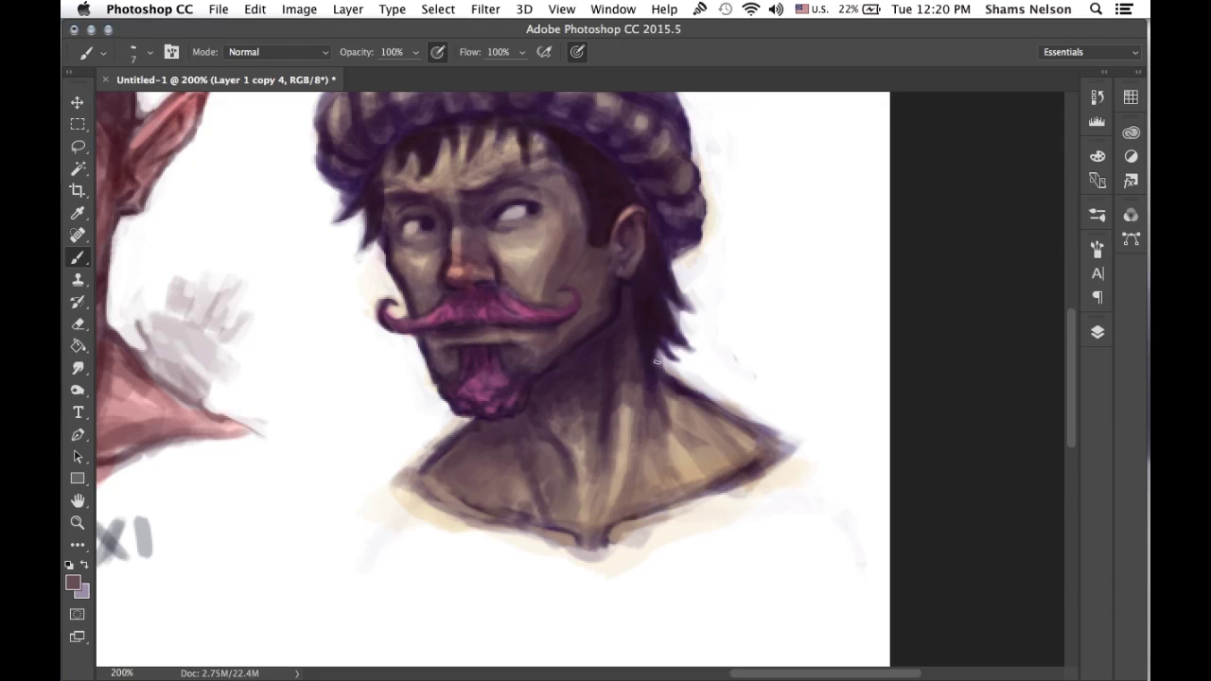
Clean up the silhouette along the rear shoulder slope, the hair tips at the nape and the hat's lower rim.
mouse_move(663, 368)
mouse_down()
mouse_move(748, 418)
mouse_move(706, 396)
mouse_move(732, 414)
mouse_up()
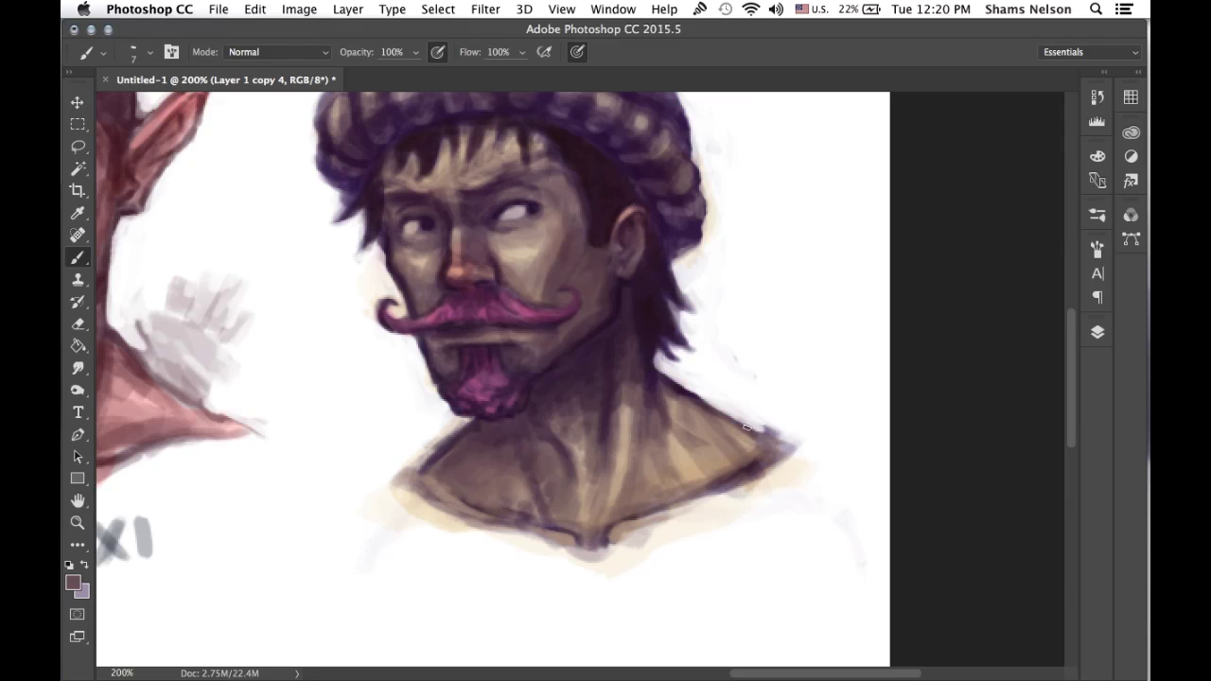
drag(746, 410, 797, 457)
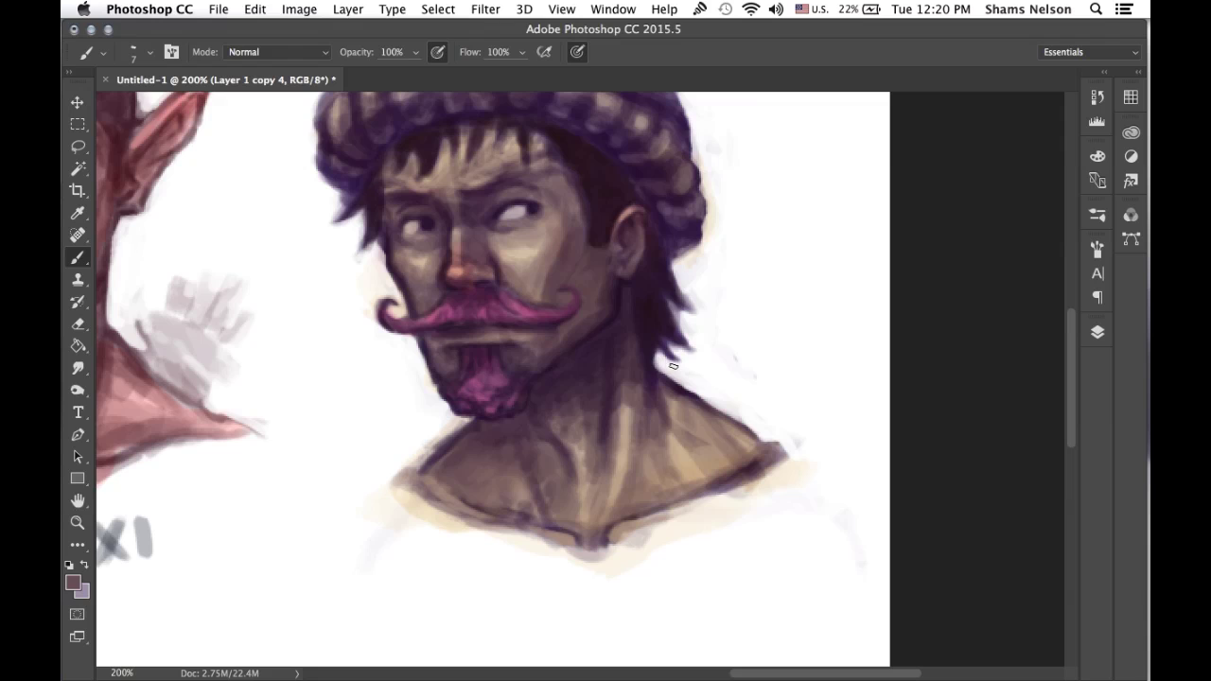
mouse_move(680, 357)
mouse_down()
mouse_move(694, 352)
mouse_move(672, 302)
mouse_move(701, 315)
mouse_move(677, 276)
mouse_move(700, 317)
mouse_up()
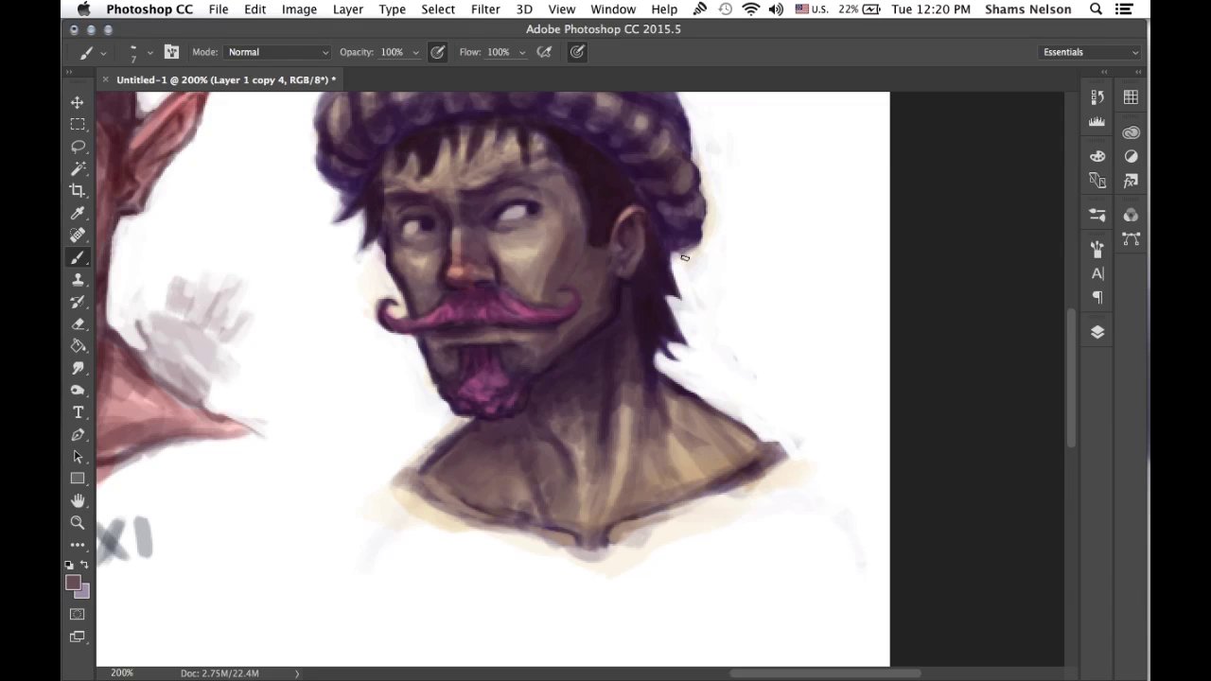
drag(686, 258, 688, 254)
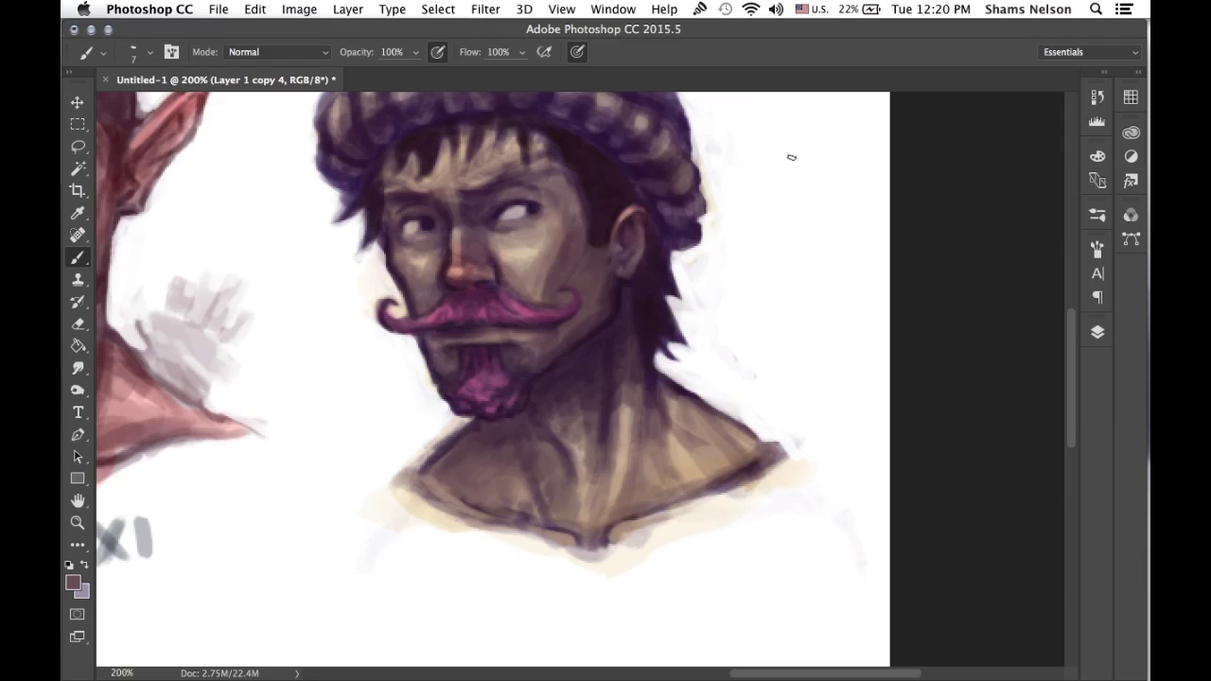
key(super+z)
scroll(742, 199, up, 2)
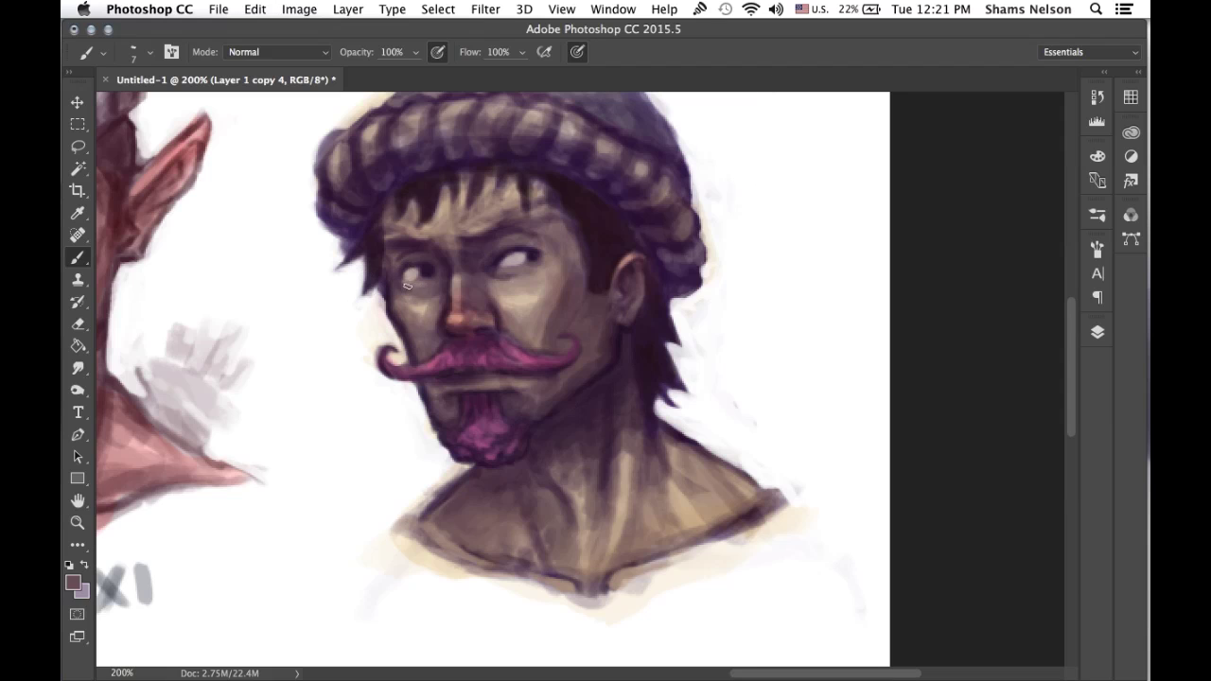
key(super+minus)
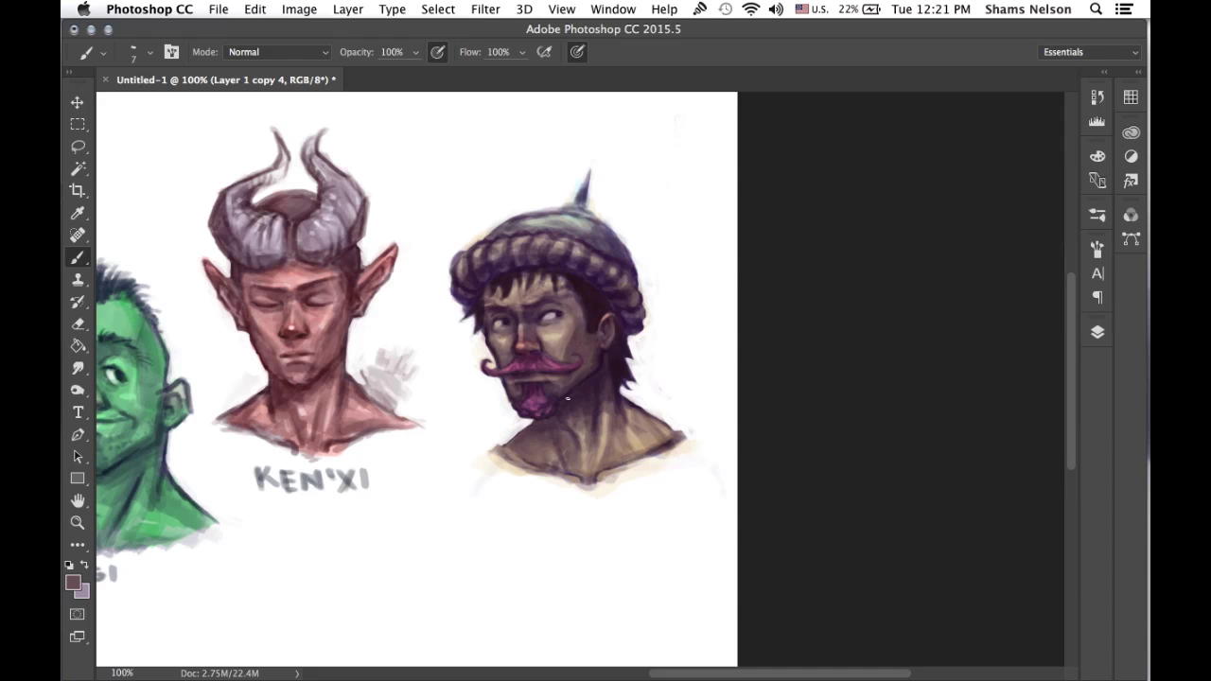
key(super+equal)
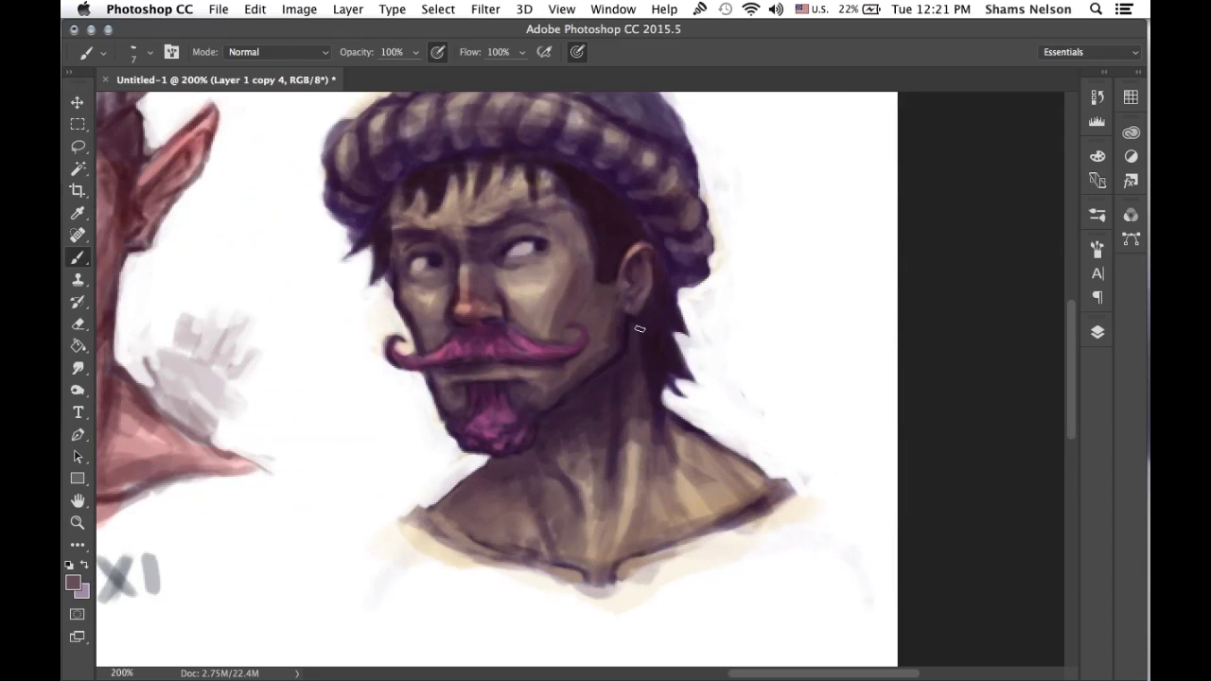
Touch up the lower edge of the goatee with sampled dark plum.
alt+click(479, 452)
alt+click(473, 452)
key(F2)
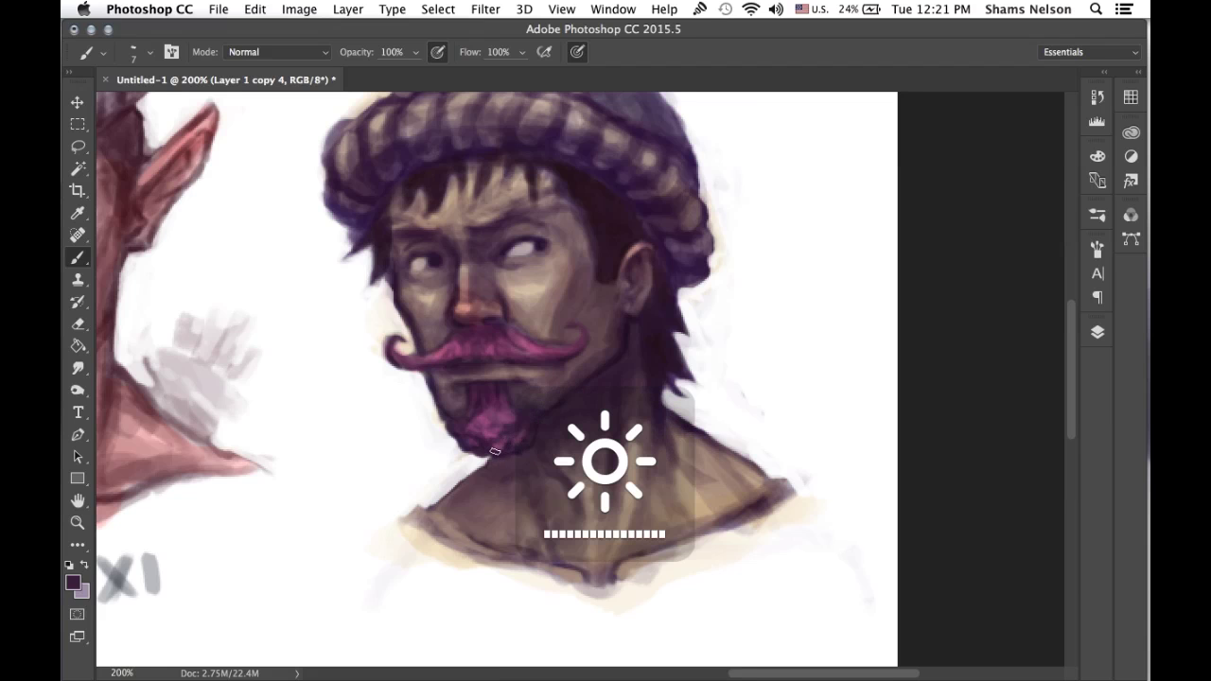
key(super+minus)
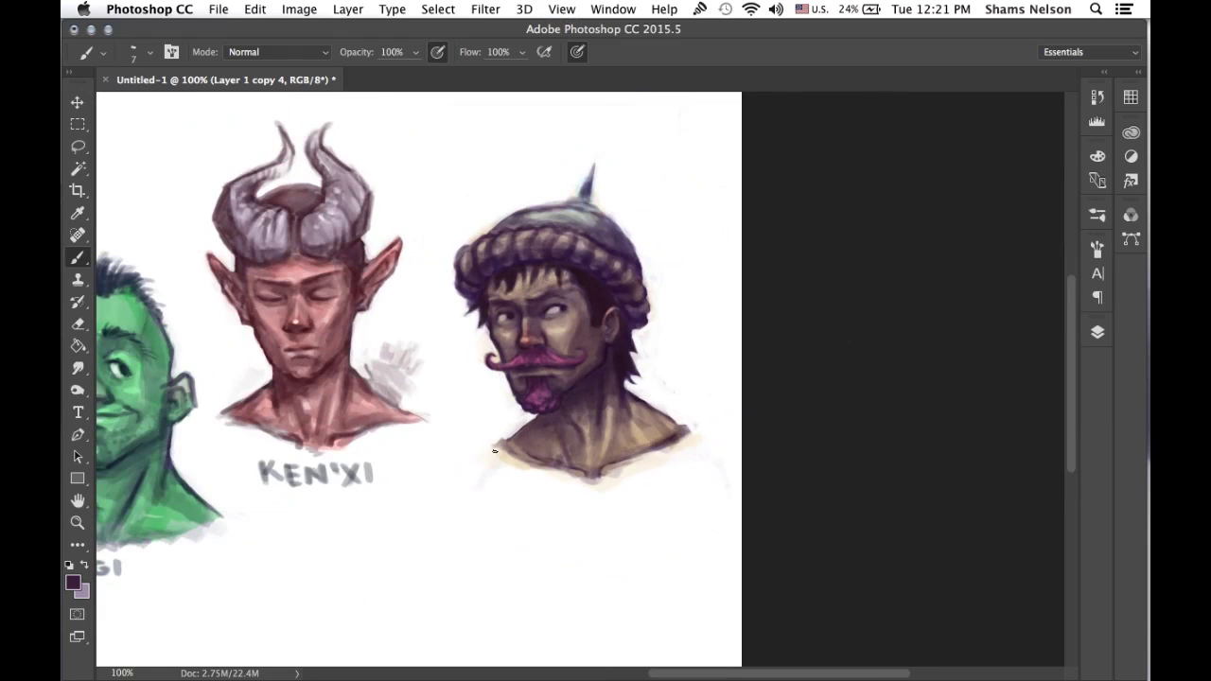
Brighten the whites of both eyes and the nose with white, using a 5 px brush.
alt+click(582, 334)
click(73, 582)
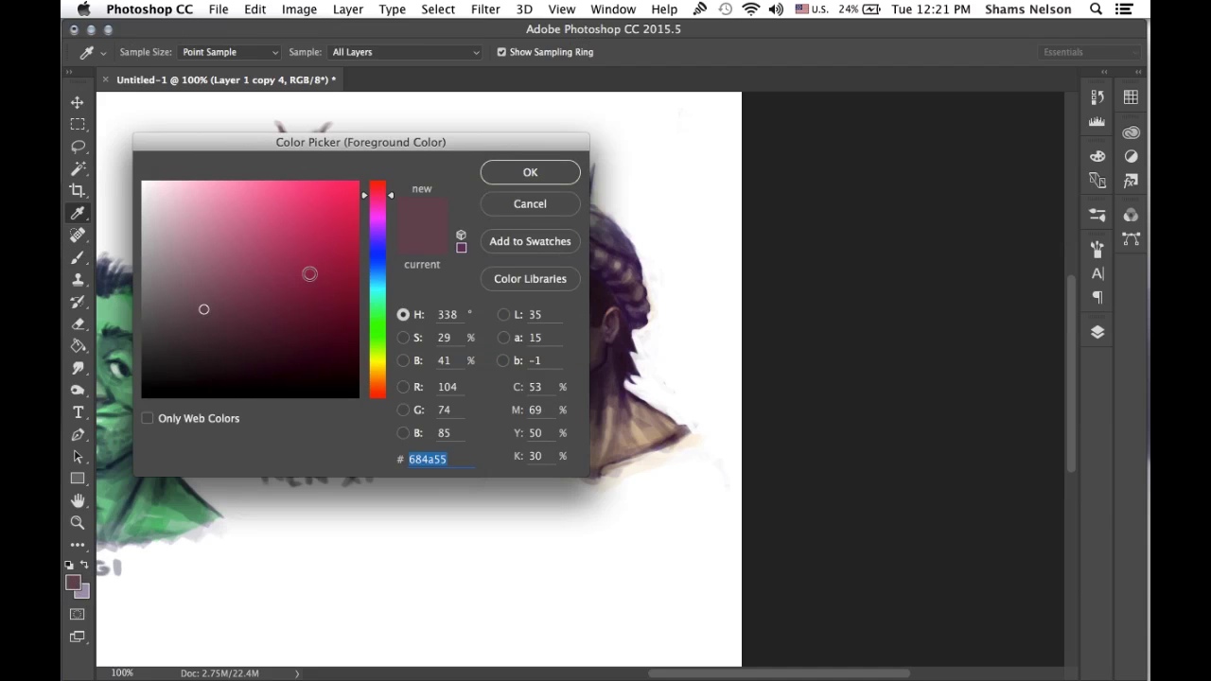
drag(308, 270, 107, 167)
click(495, 177)
key(b)
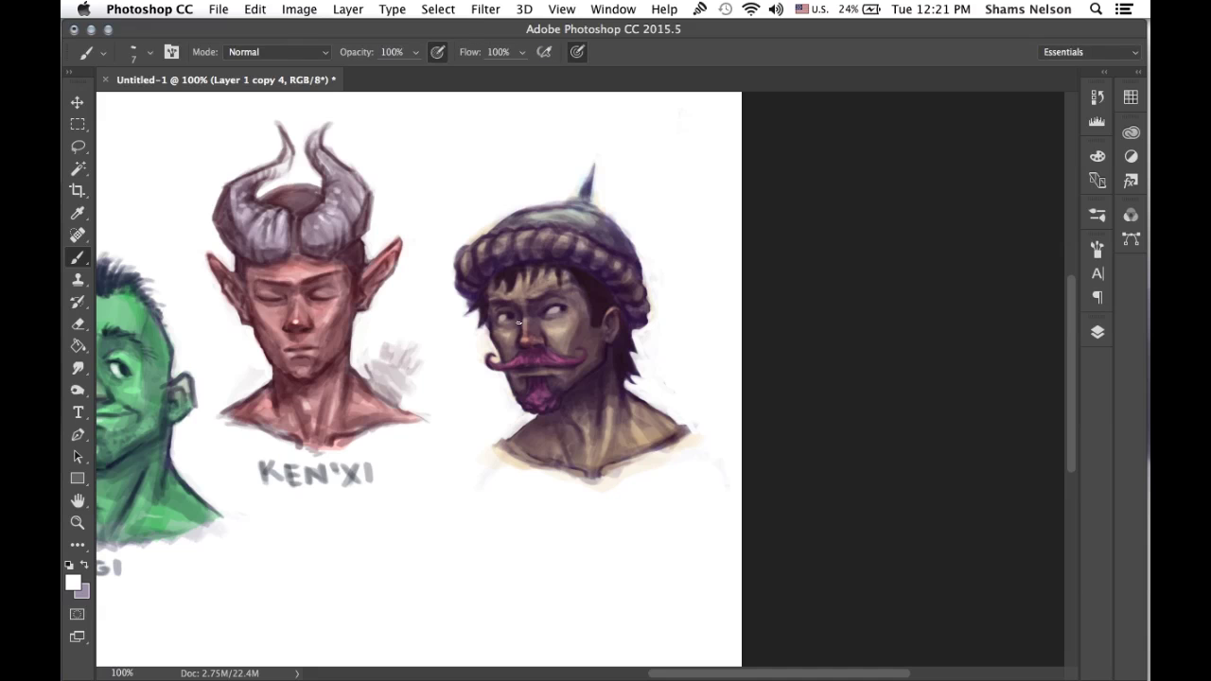
key(super+equal)
scroll(518, 323, left, 2)
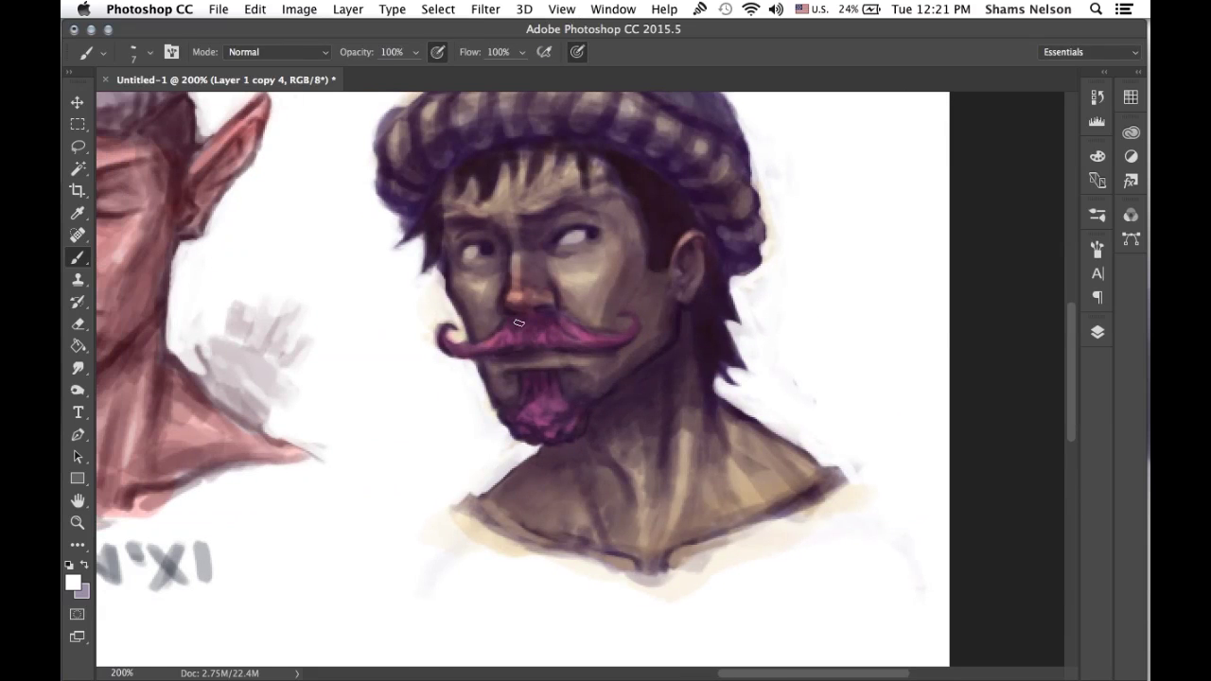
key(bracketleft)
key(bracketleft)
drag(569, 238, 591, 232)
drag(470, 249, 481, 255)
key(super+minus)
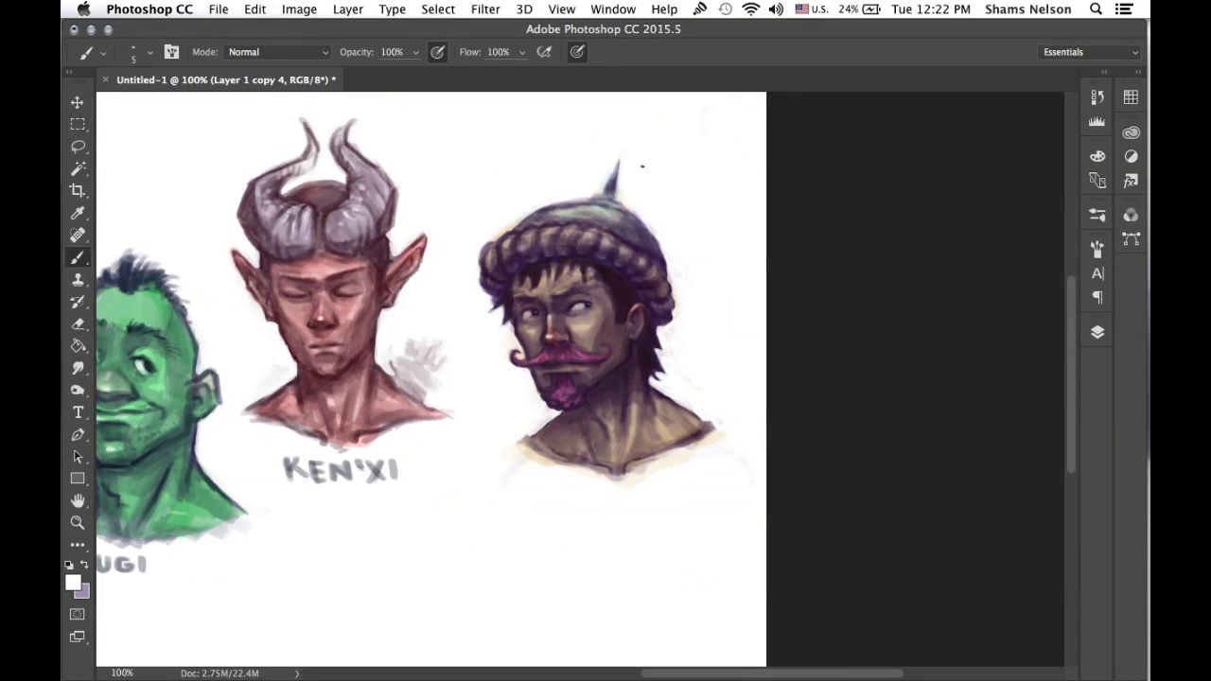
Touch up the pupil nearer the ear with dark purple sampled from the eye.
key(super+plus)
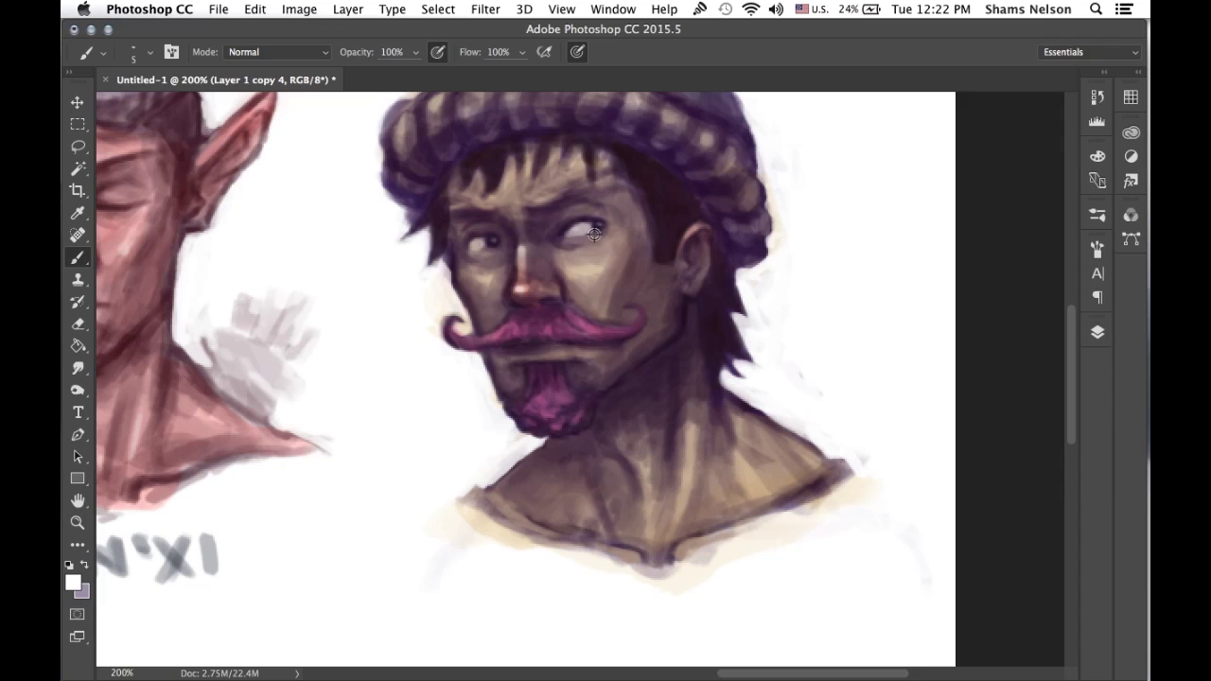
alt+click(595, 231)
key(super+minus)
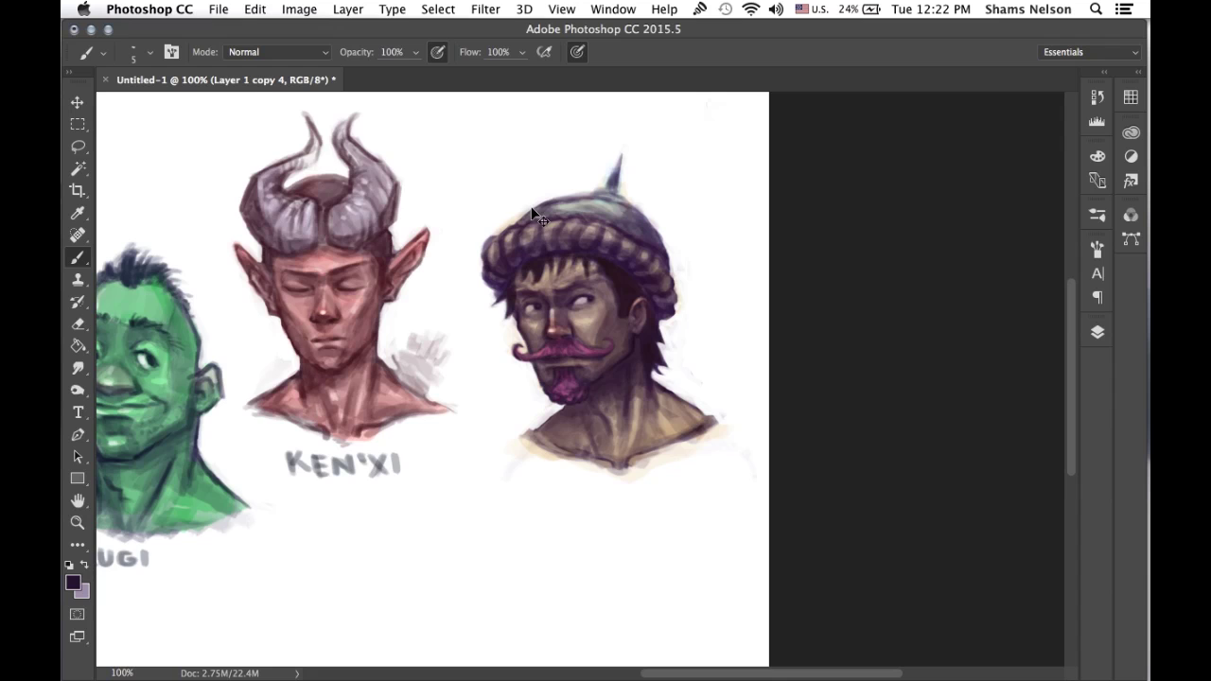
key(super+equal)
Set the foreground colour to white and add highlights to the moustache and goatee.
click(73, 583)
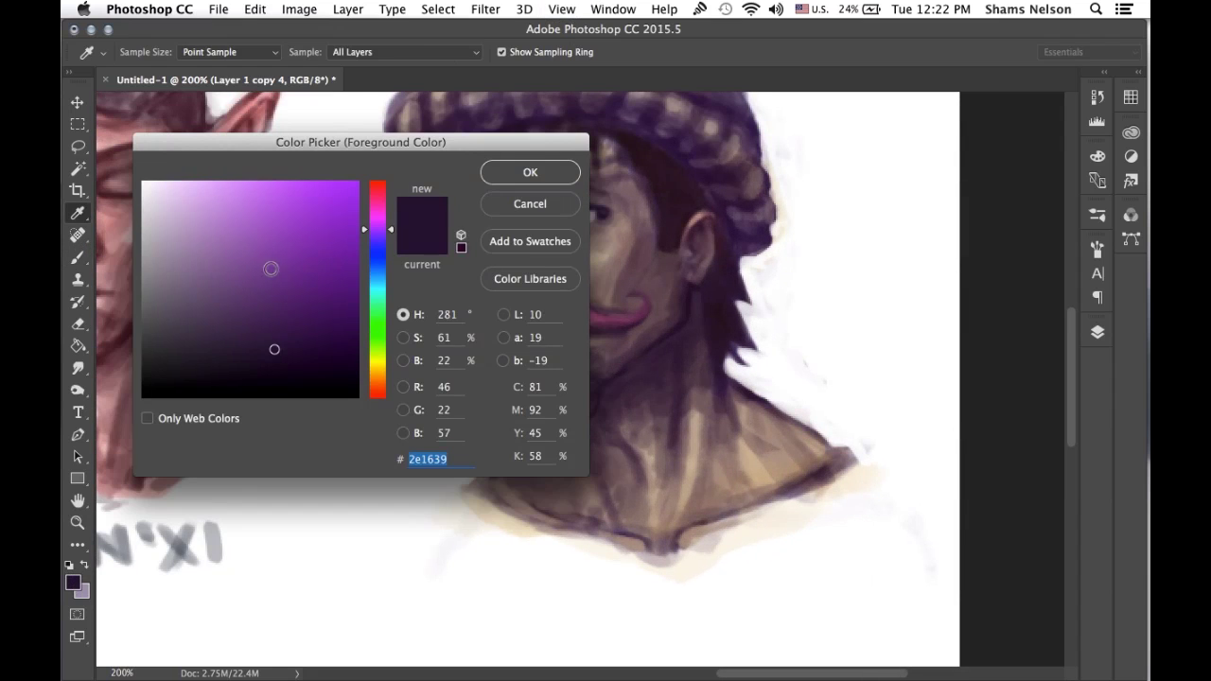
text(ffffff)
click(522, 173)
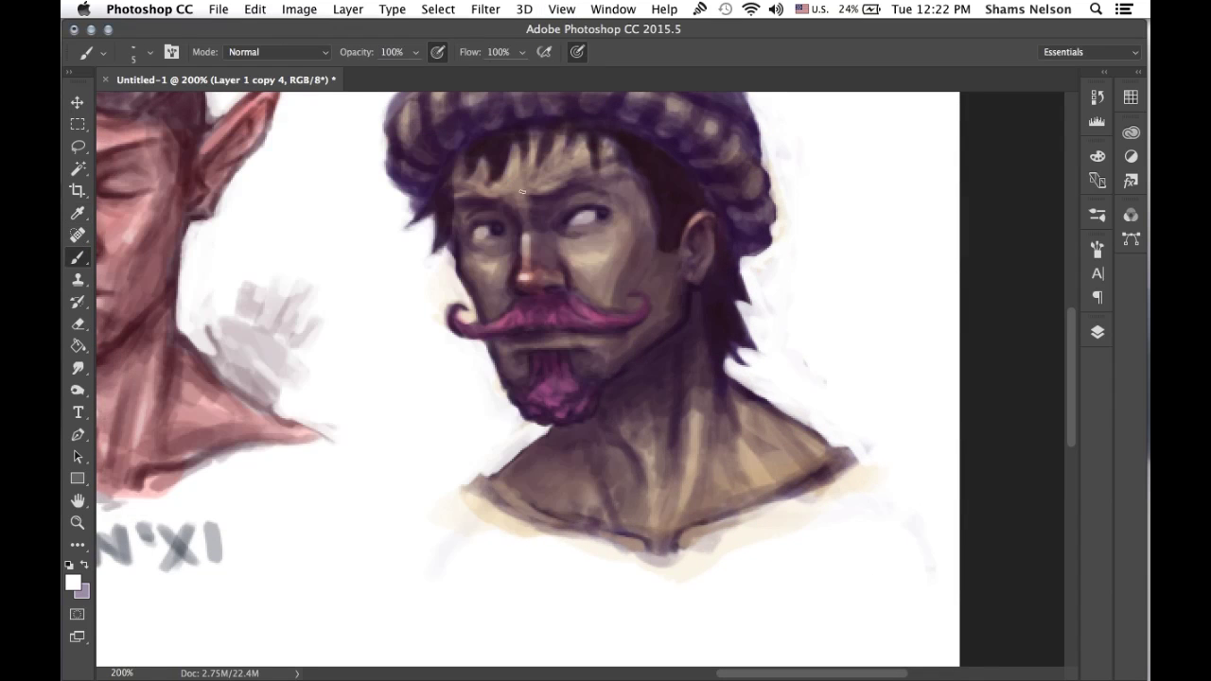
alt+click(520, 312)
alt+click(538, 303)
alt+click(811, 338)
key(super+minus)
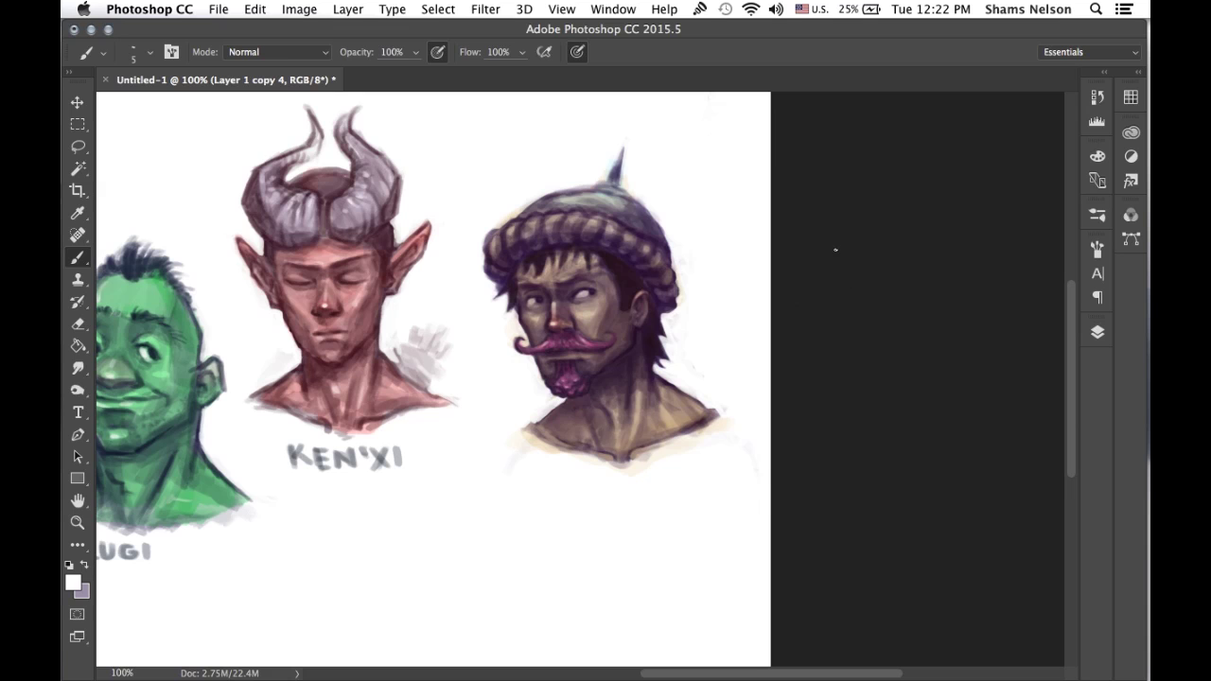
Paint pale highlights on both cheeks beneath the eyes, and touch up the eyes and brows with sampled dark tones.
key(super+equal)
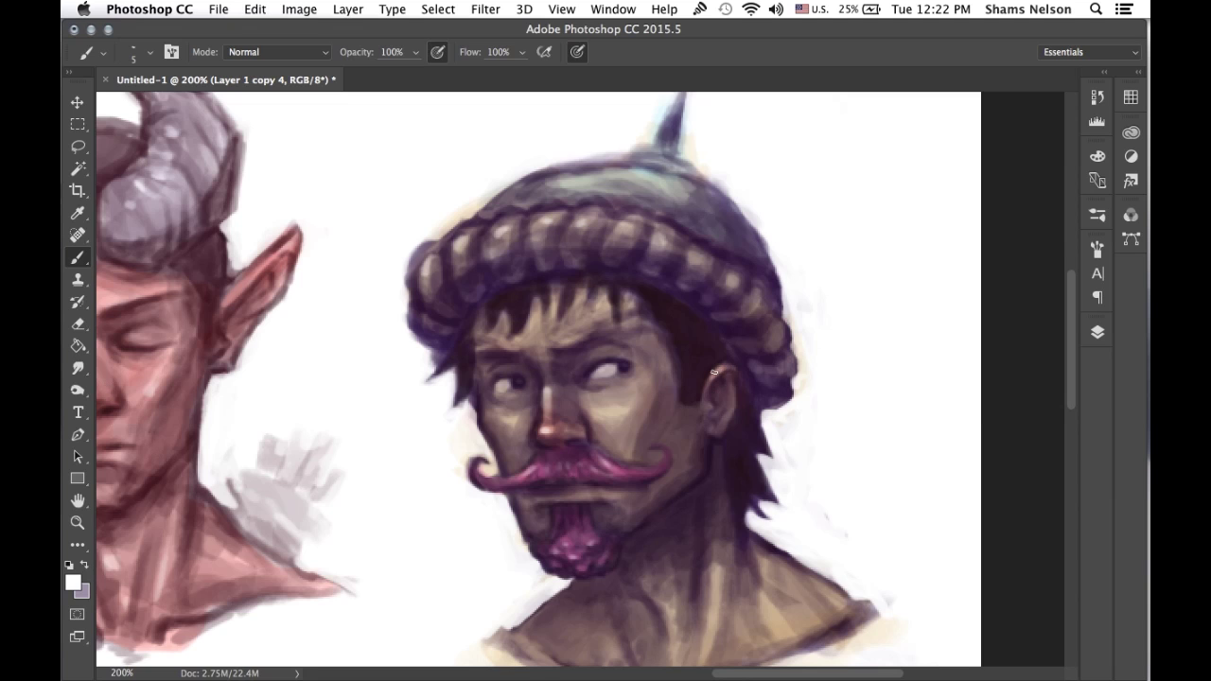
drag(628, 405, 606, 413)
drag(493, 415, 519, 420)
alt+click(619, 367)
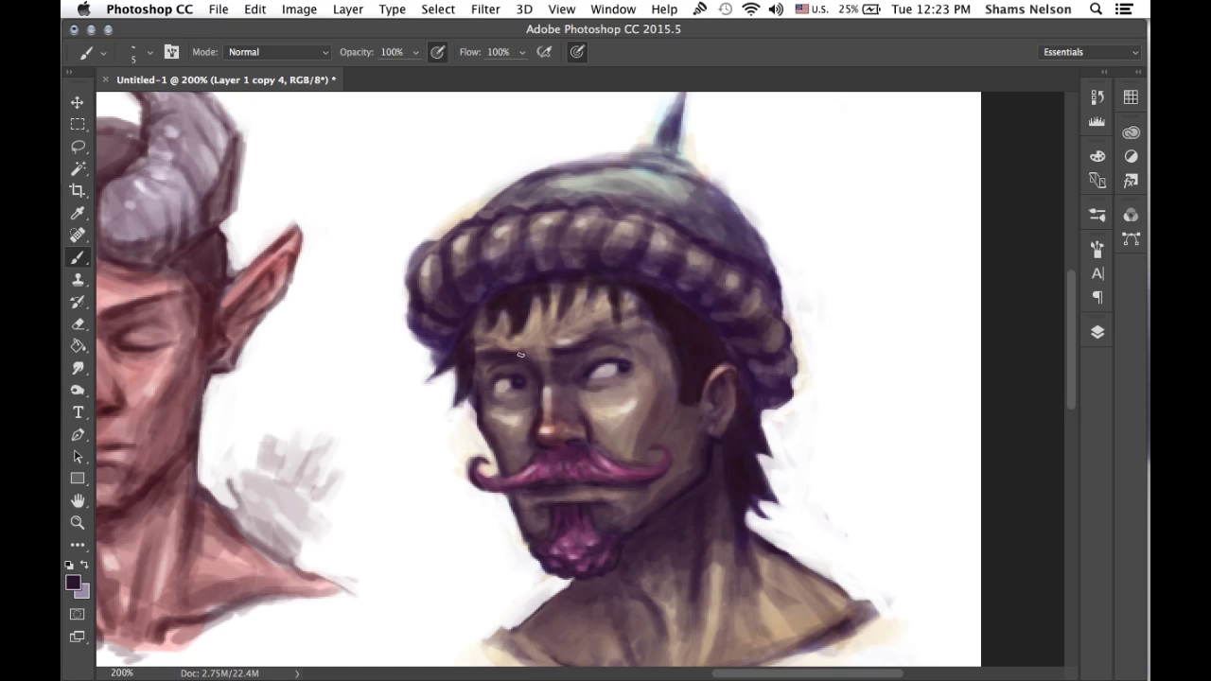
alt+click(520, 301)
Refine the base of the hat's spike with sampled blue-grey and purple tones.
alt+click(640, 159)
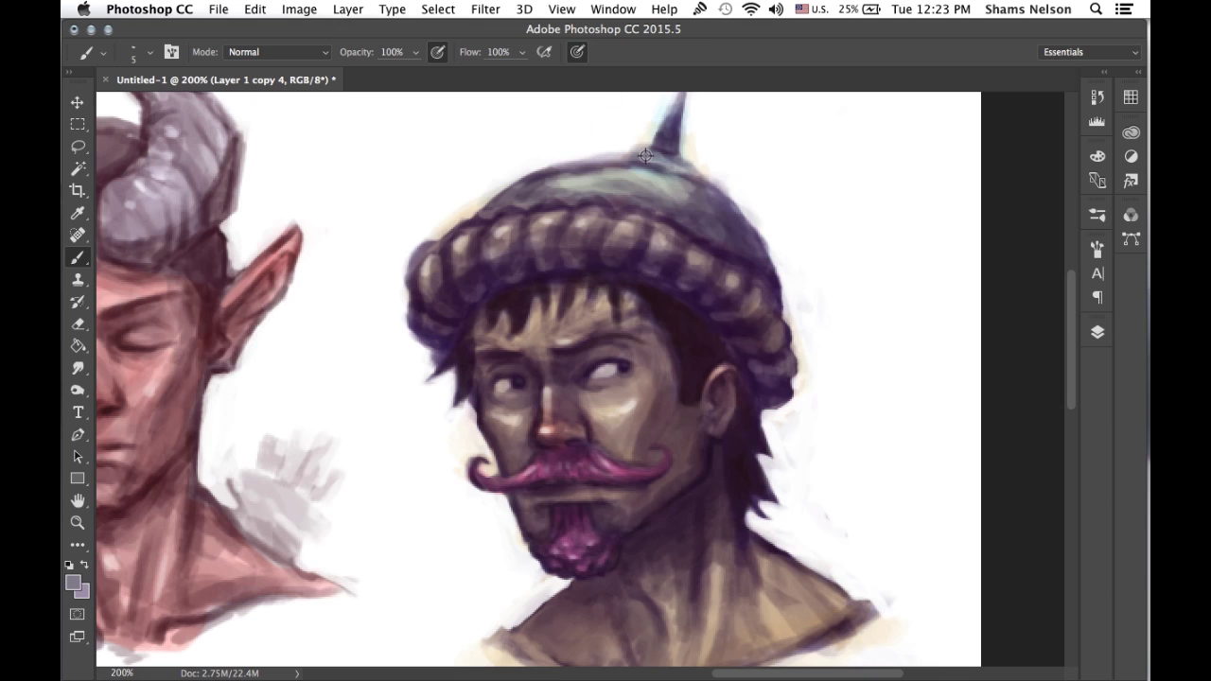
mouse_move(665, 153)
mouse_down()
mouse_move(679, 156)
mouse_move(656, 162)
mouse_move(697, 177)
mouse_move(620, 159)
mouse_move(646, 149)
mouse_up()
alt+click(667, 135)
key(super+minus)
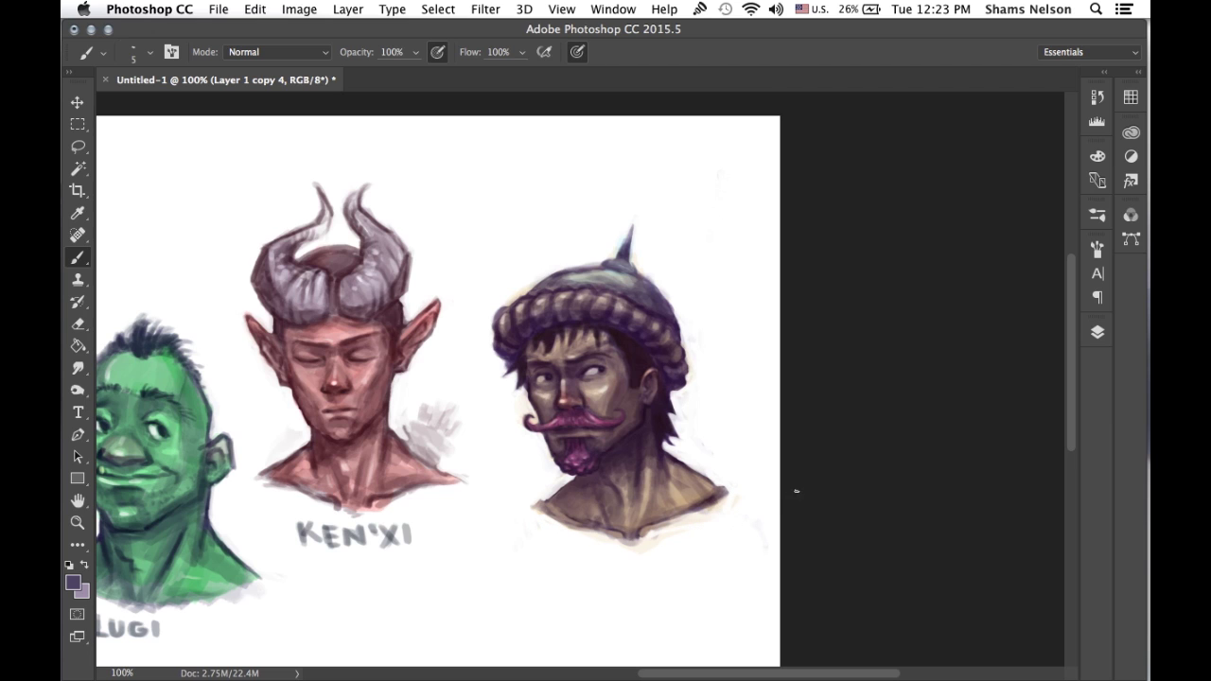
Clear the stray cream paint beneath the bust's shoulders and chest with a much larger brush size, and shrink the brush again.
key(bracketright)
key(bracketright)
key(bracketright)
key(bracketright)
key(bracketright)
key(bracketright)
key(bracketright)
key(bracketright)
key(bracketright)
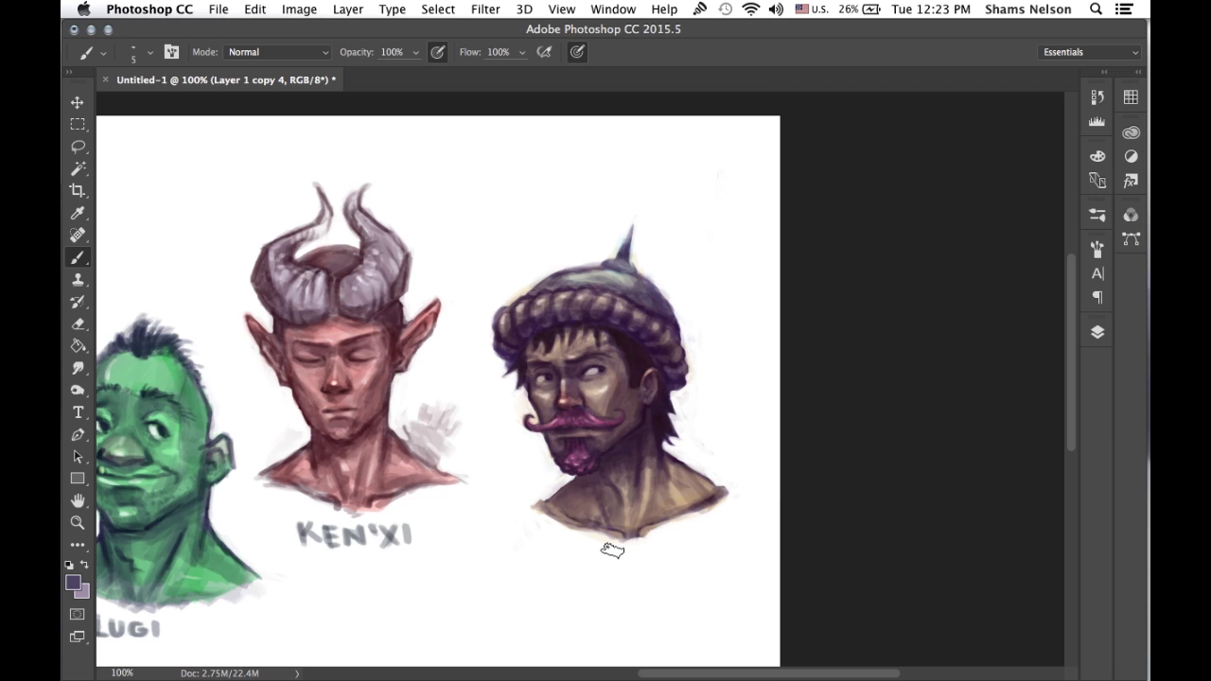
key(bracketleft)
key(bracketleft)
key(bracketleft)
key(bracketleft)
key(bracketleft)
key(bracketleft)
key(bracketleft)
key(bracketleft)
key(super+0)
key(super+1)
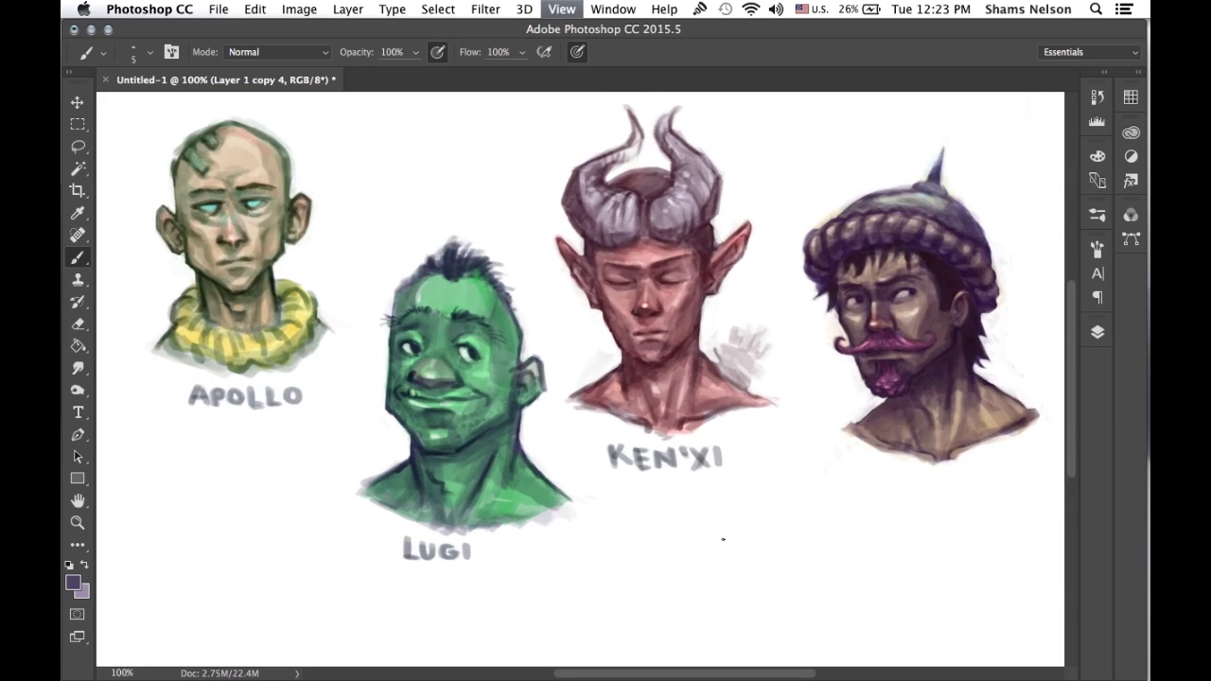
Hand-letter the name OTHELIO beneath the moustached bust in dark navy #131232 with a 9 px brush.
scroll(723, 540, right, 5)
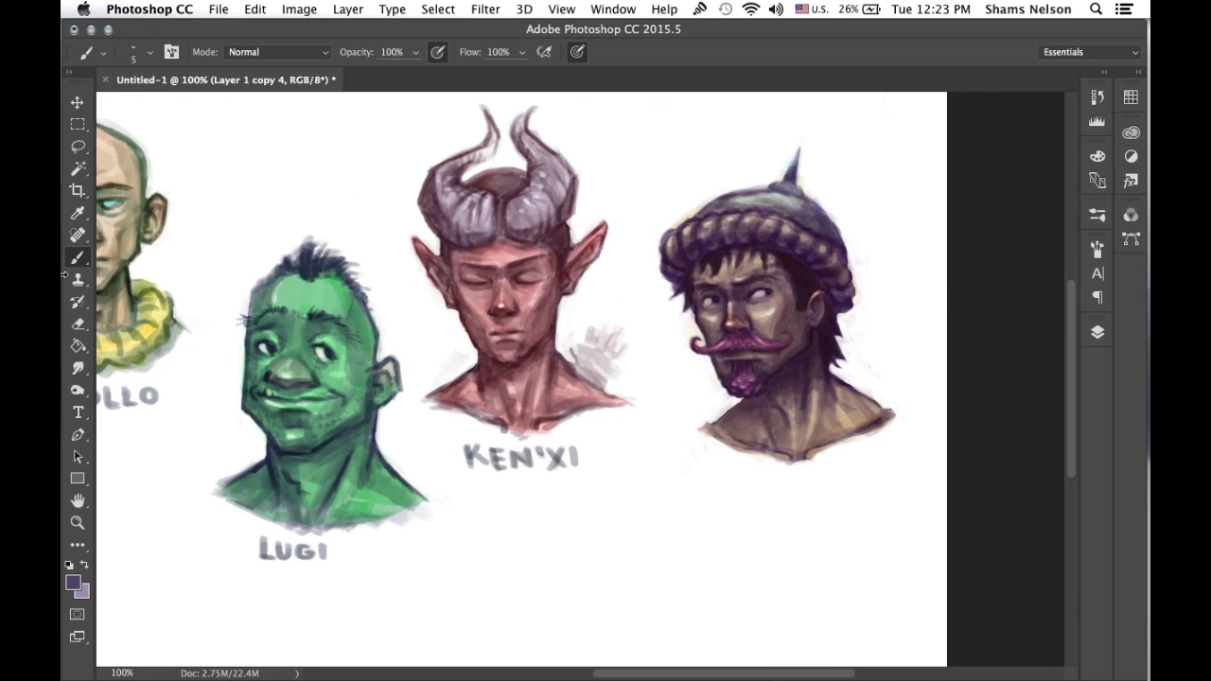
click(73, 583)
click(296, 338)
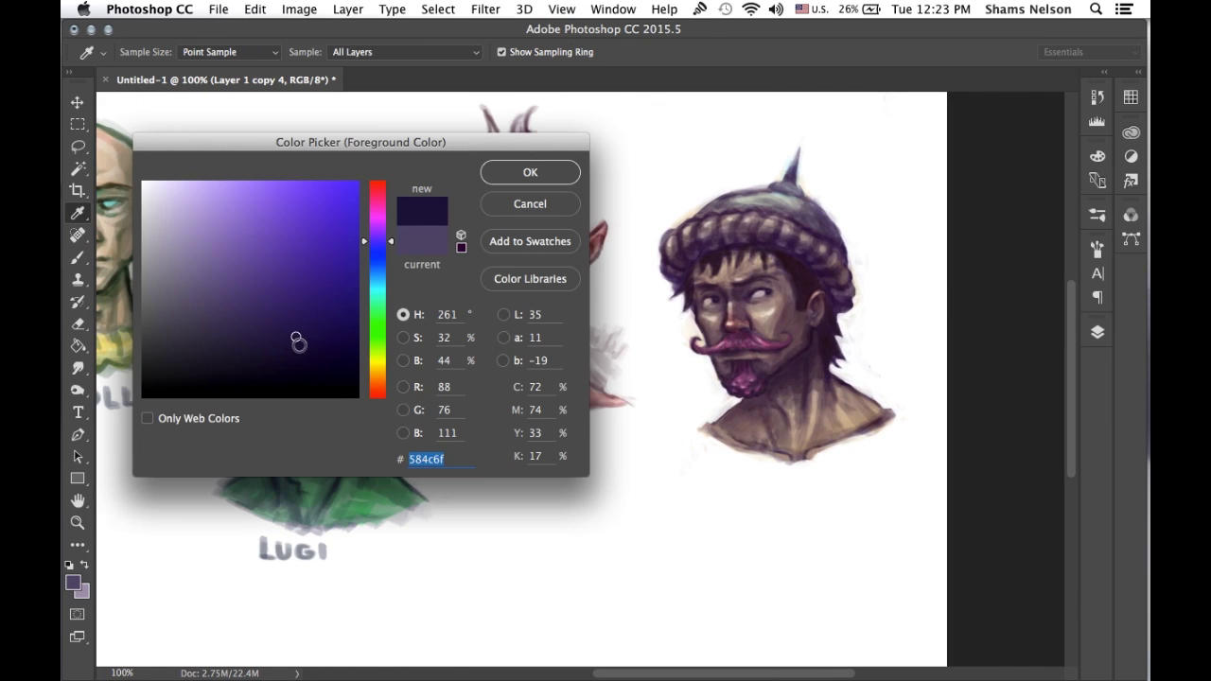
mouse_move(296, 339)
mouse_down()
mouse_move(336, 330)
mouse_move(310, 343)
mouse_move(290, 332)
mouse_move(279, 356)
mouse_up()
click(379, 255)
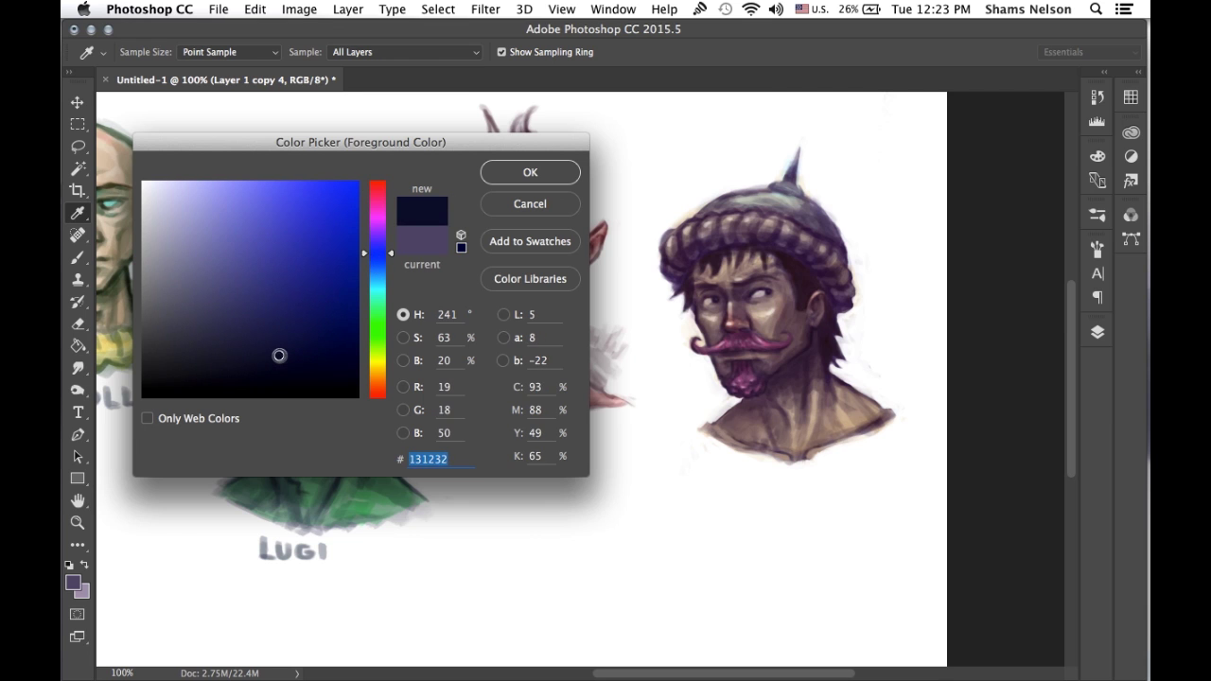
click(529, 172)
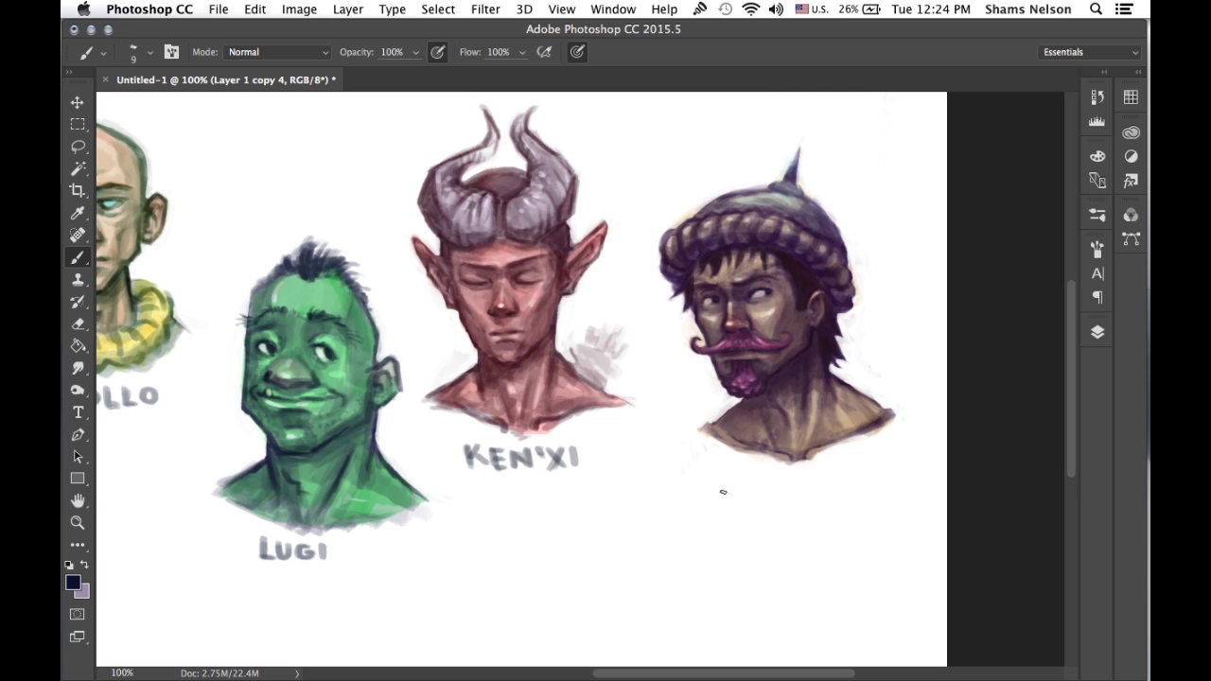
key(bracketright)
key(bracketright)
key(bracketleft)
mouse_move(715, 483)
mouse_down()
mouse_move(712, 496)
mouse_move(727, 483)
mouse_move(739, 498)
mouse_move(731, 483)
mouse_move(751, 481)
mouse_move(755, 499)
mouse_move(782, 499)
mouse_move(798, 479)
mouse_move(785, 498)
mouse_move(823, 499)
mouse_move(829, 480)
mouse_move(829, 495)
mouse_move(856, 496)
mouse_up()
mouse_move(845, 481)
mouse_down()
mouse_move(862, 485)
mouse_move(828, 496)
mouse_up()
mouse_move(736, 481)
mouse_down()
mouse_move(737, 499)
mouse_move(773, 498)
mouse_move(713, 500)
mouse_up()
drag(804, 482, 806, 498)
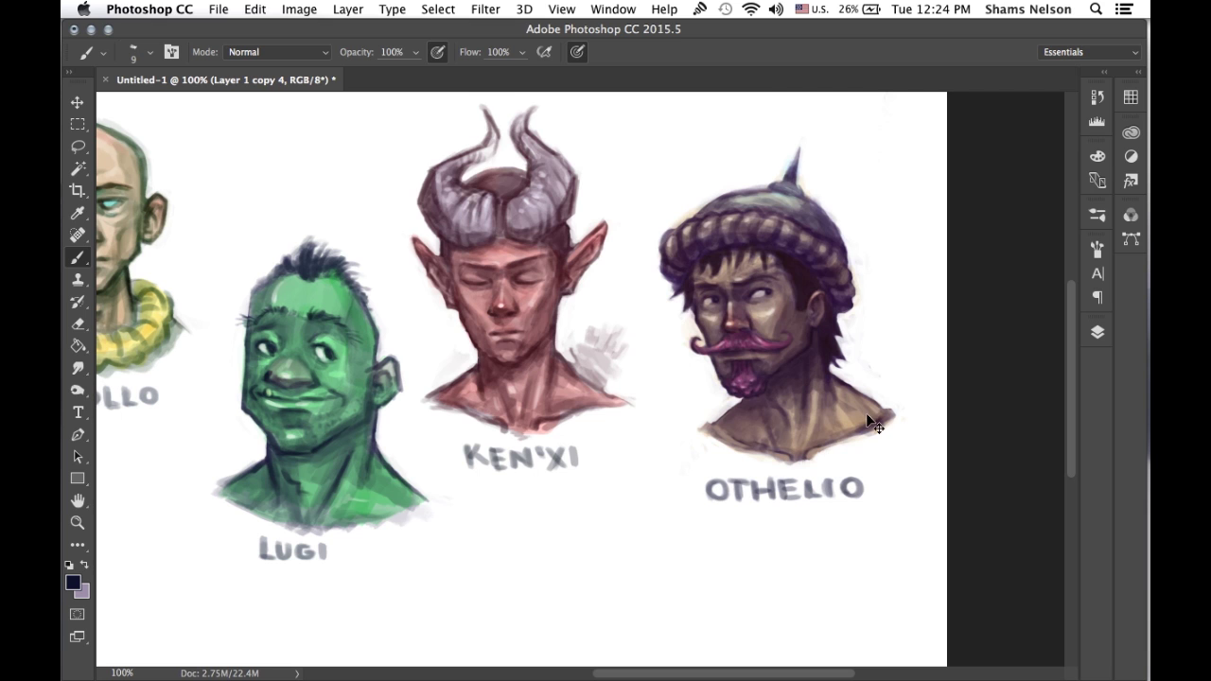
scroll(867, 415, down, 1)
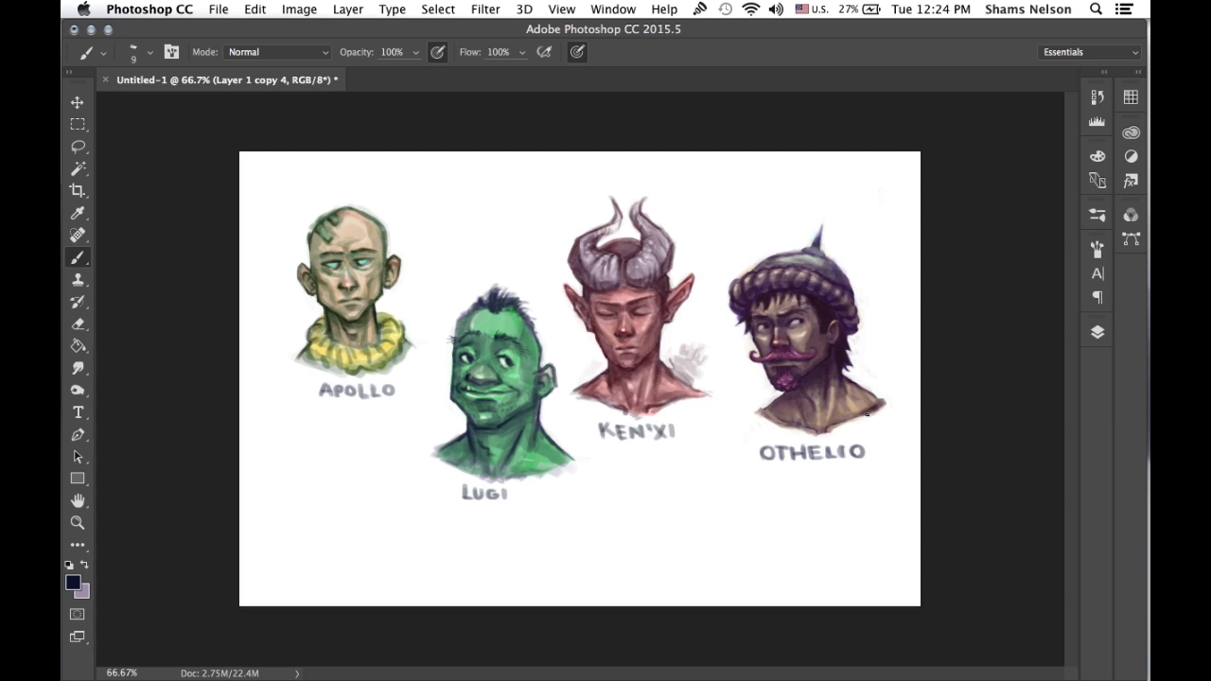
key(super+plus)
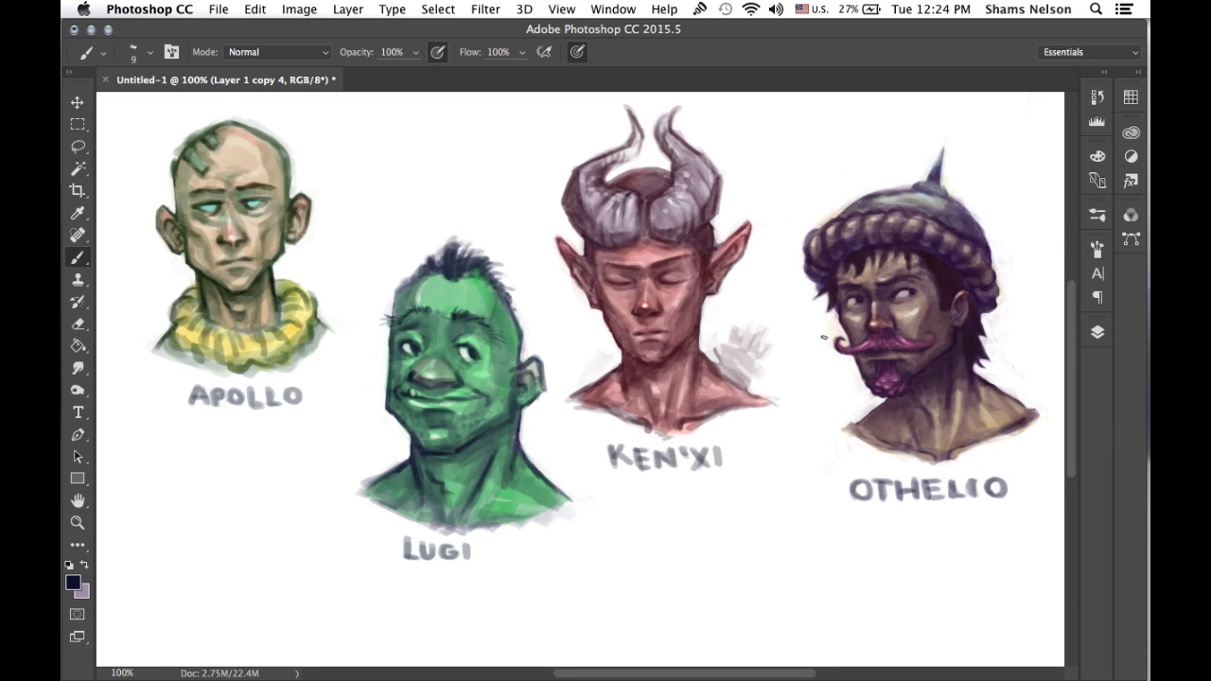
scroll(824, 337, up, 3)
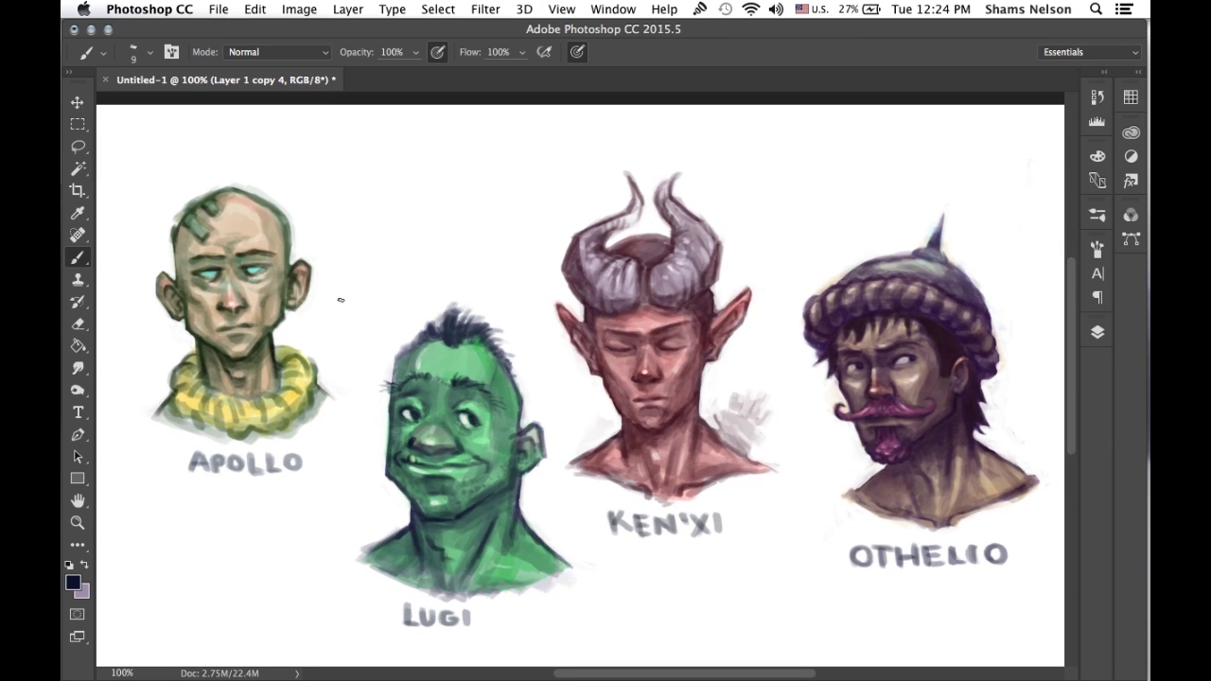
mouse_move(1147, 256)
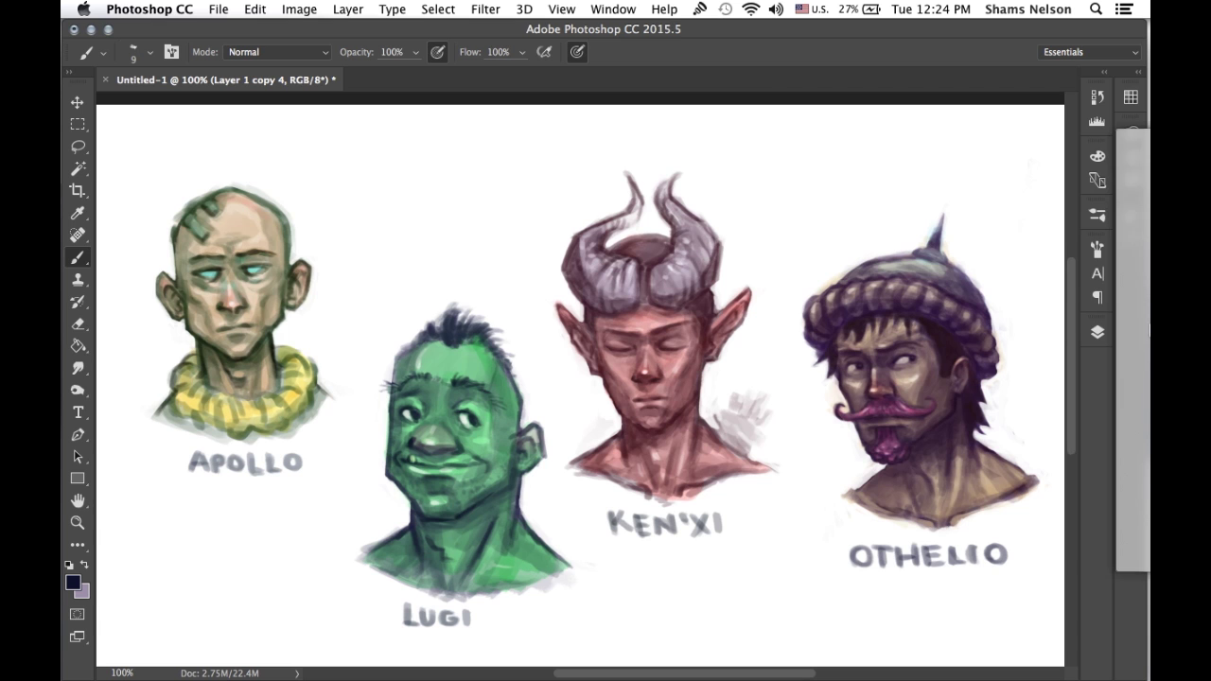